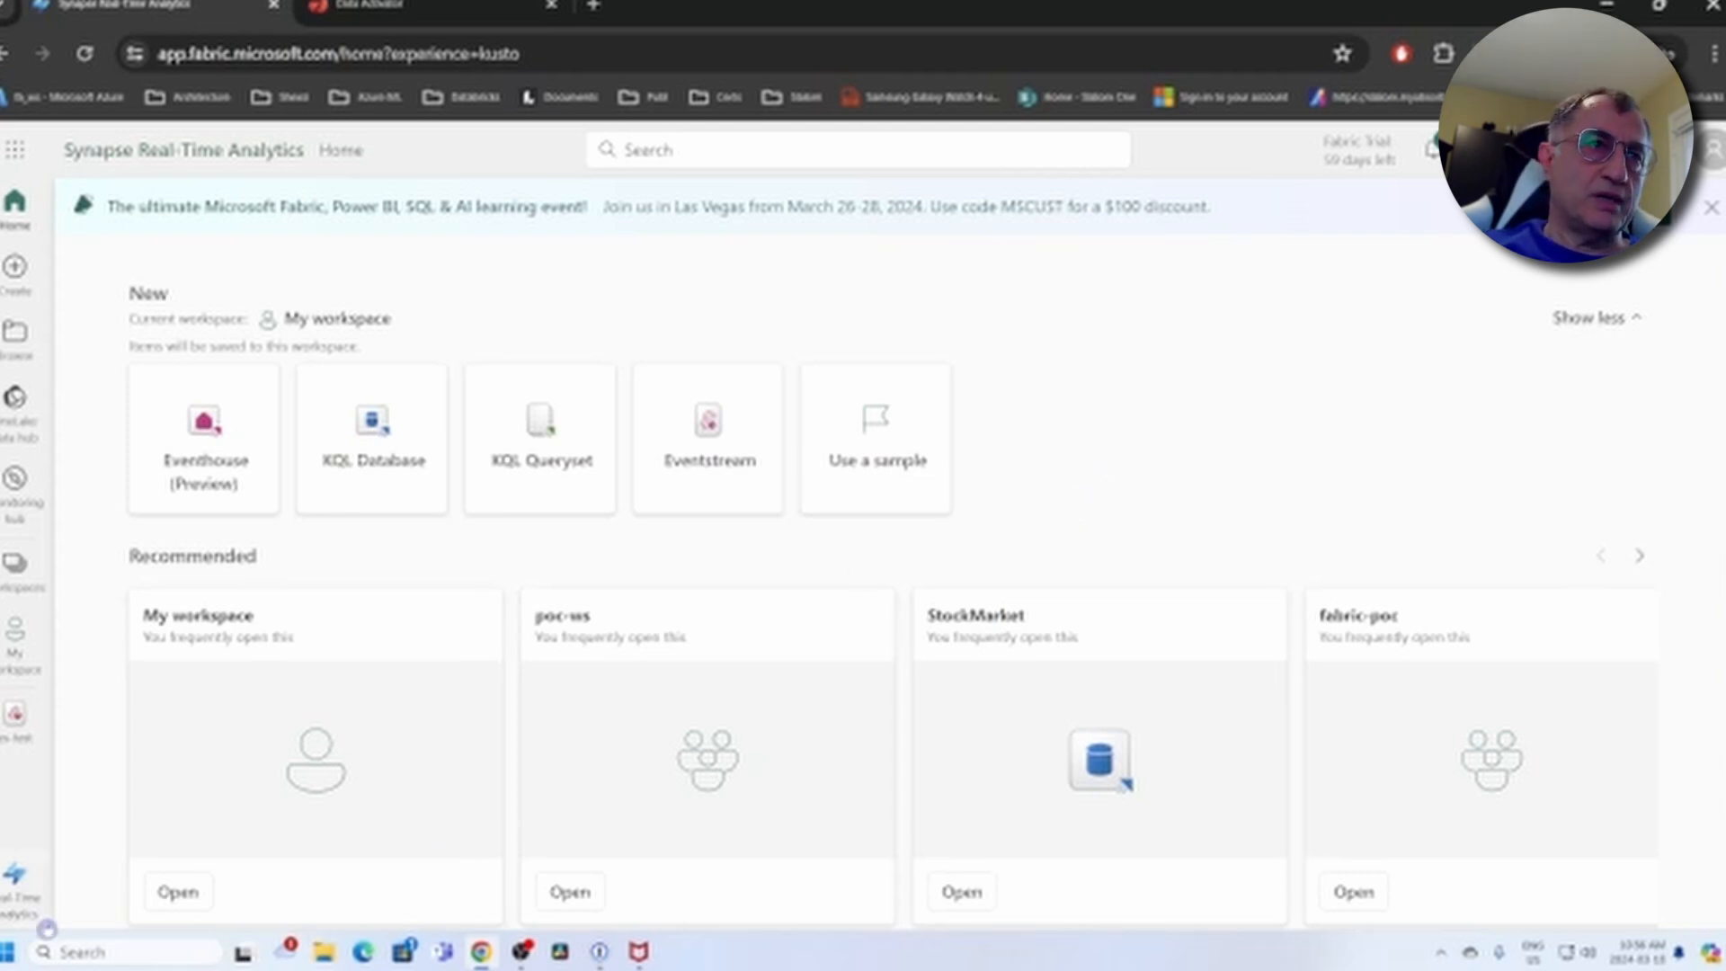
Switch to the Data Activator experience and create a sample reflex
left_click(24, 895)
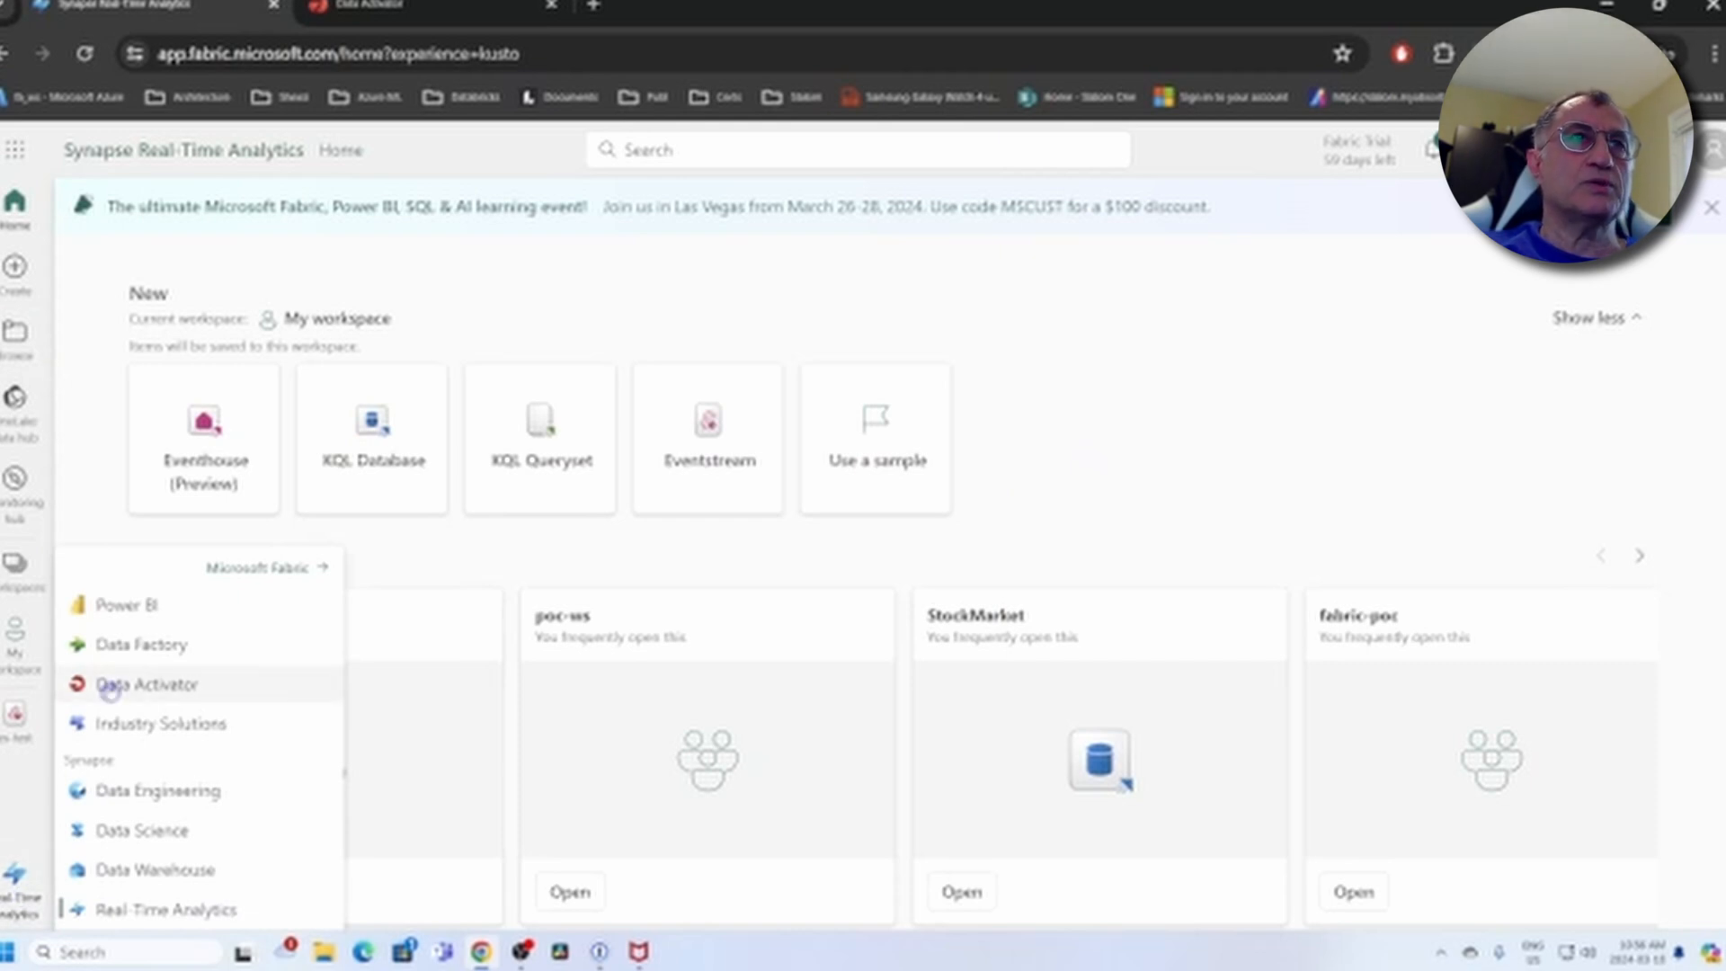
left_click(110, 689)
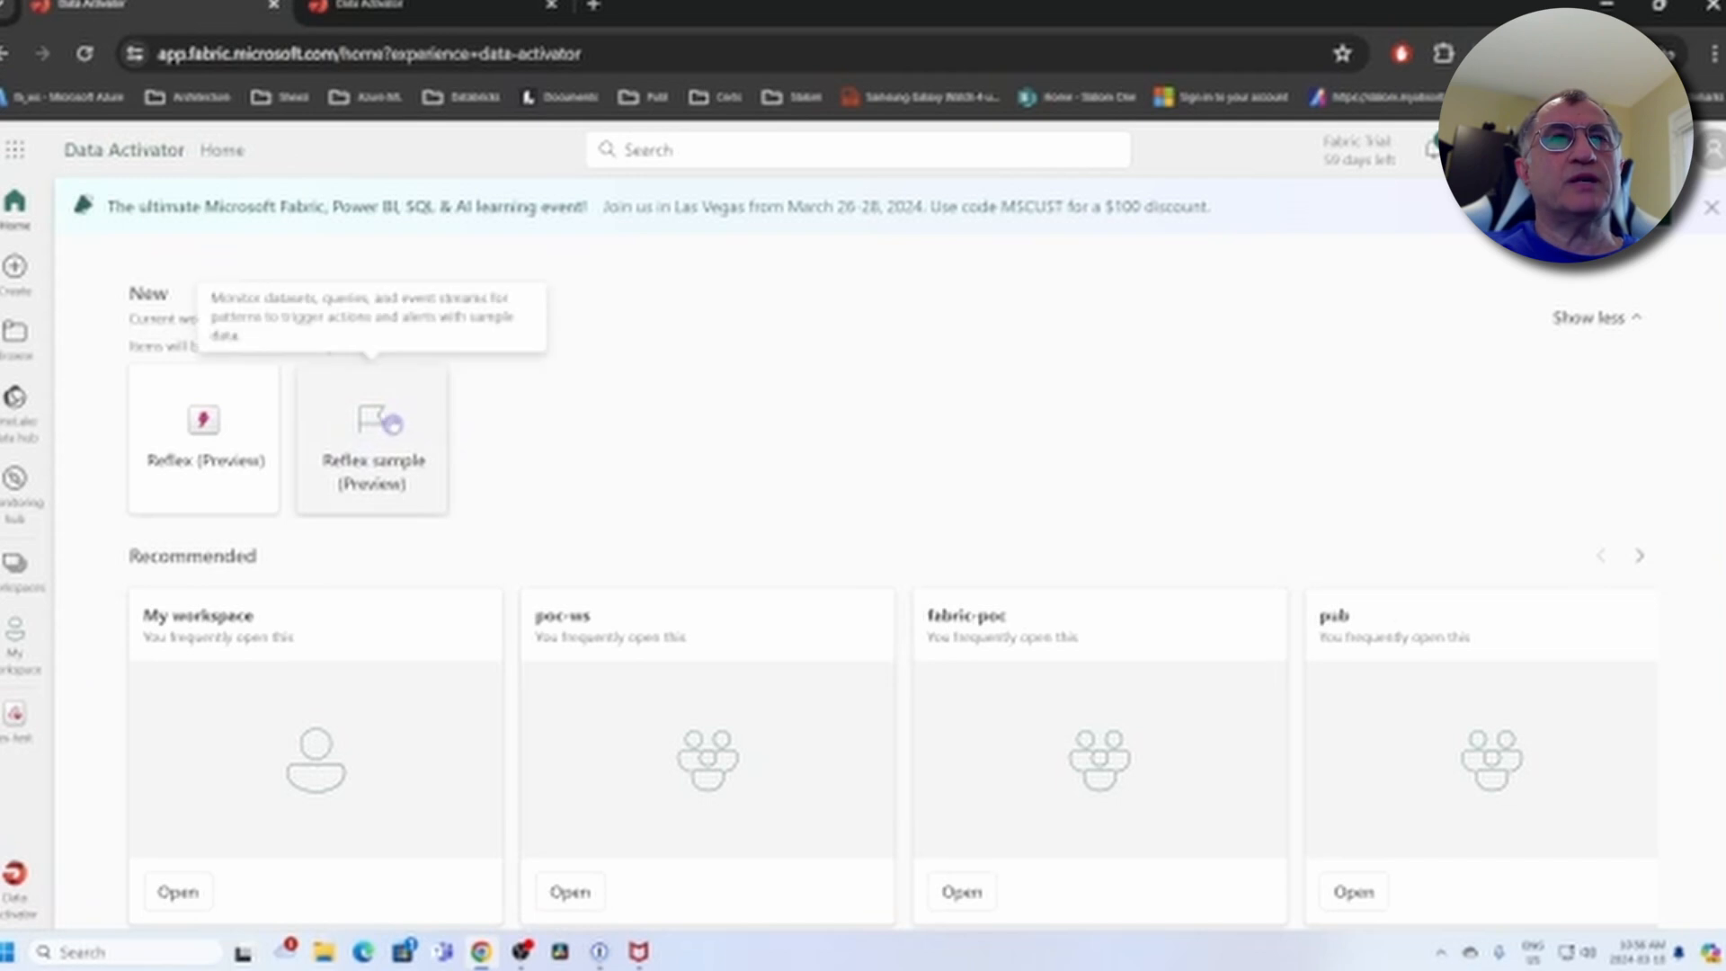
left_click(389, 421)
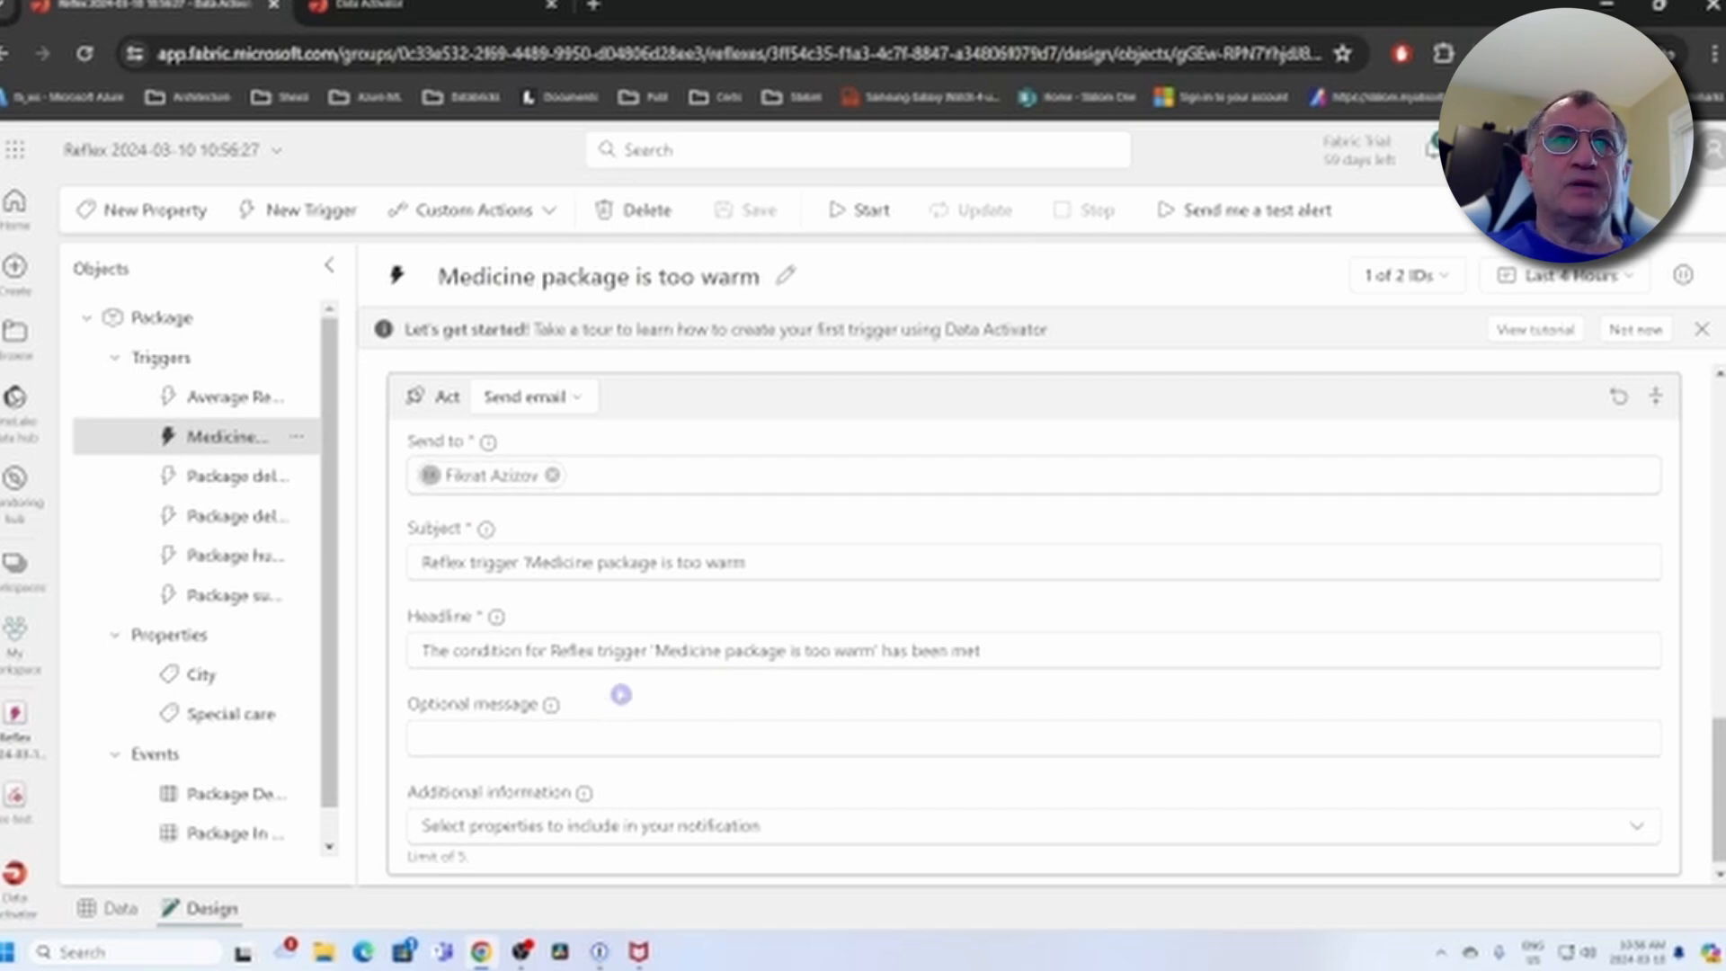
Switch to the Real-Time Analytics experience and create an eventstream named ES-Test-DA
left_click(16, 890)
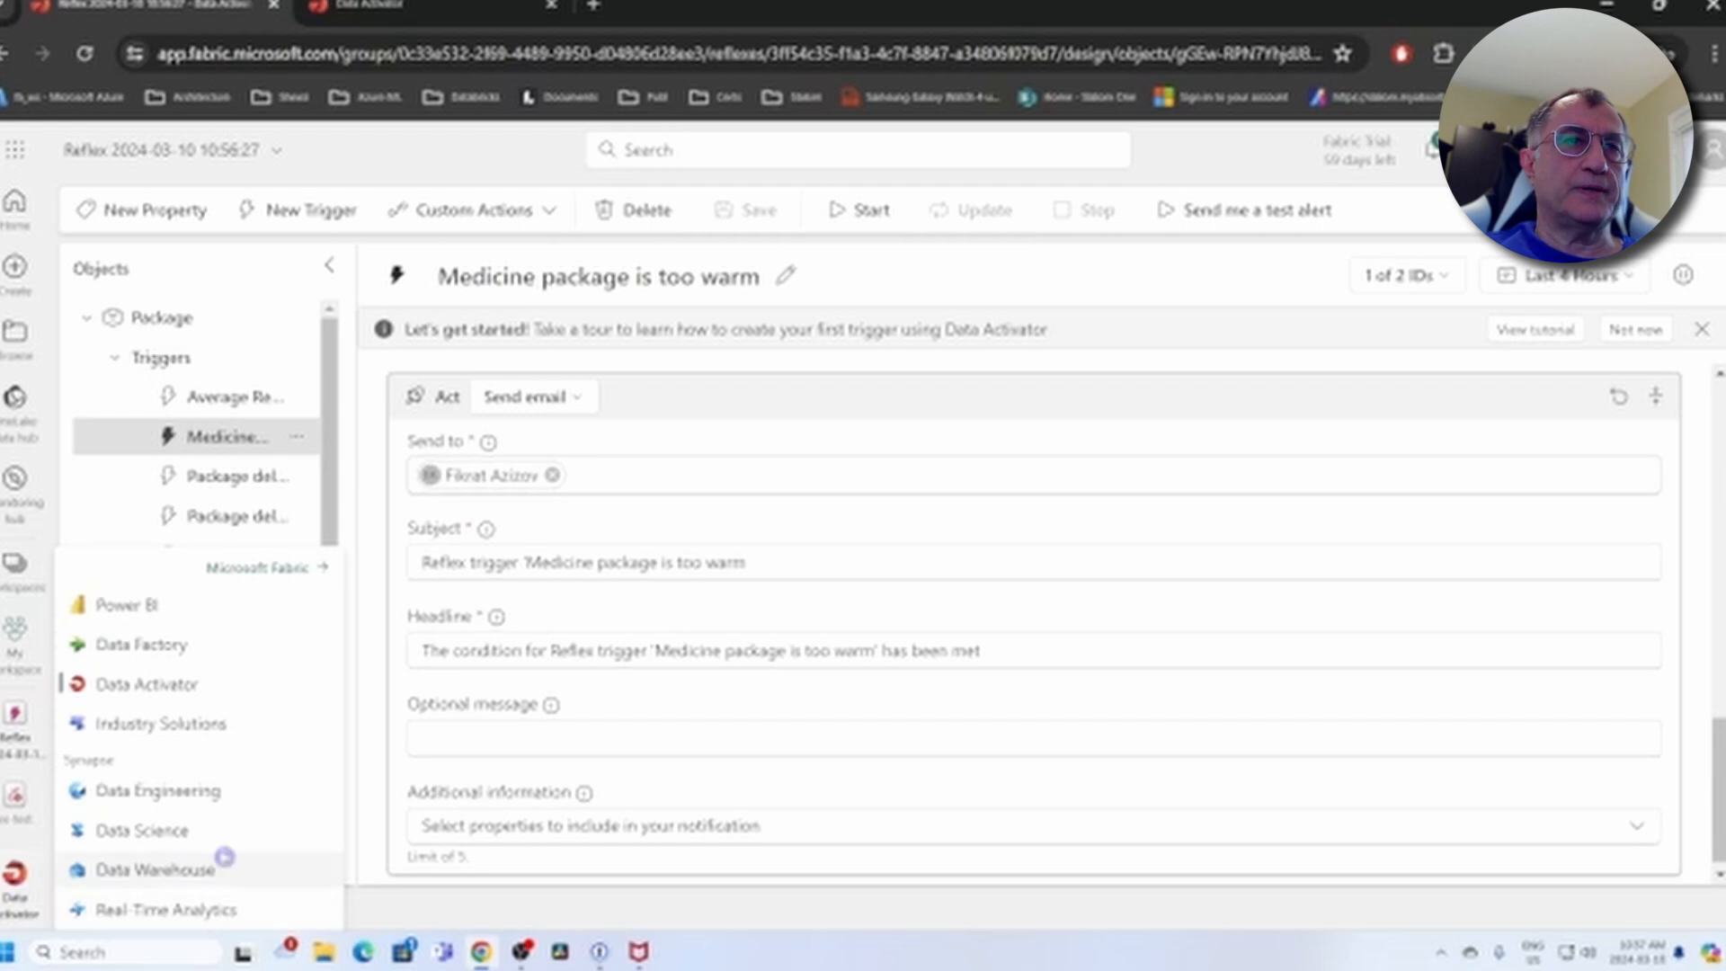
left_click(201, 911)
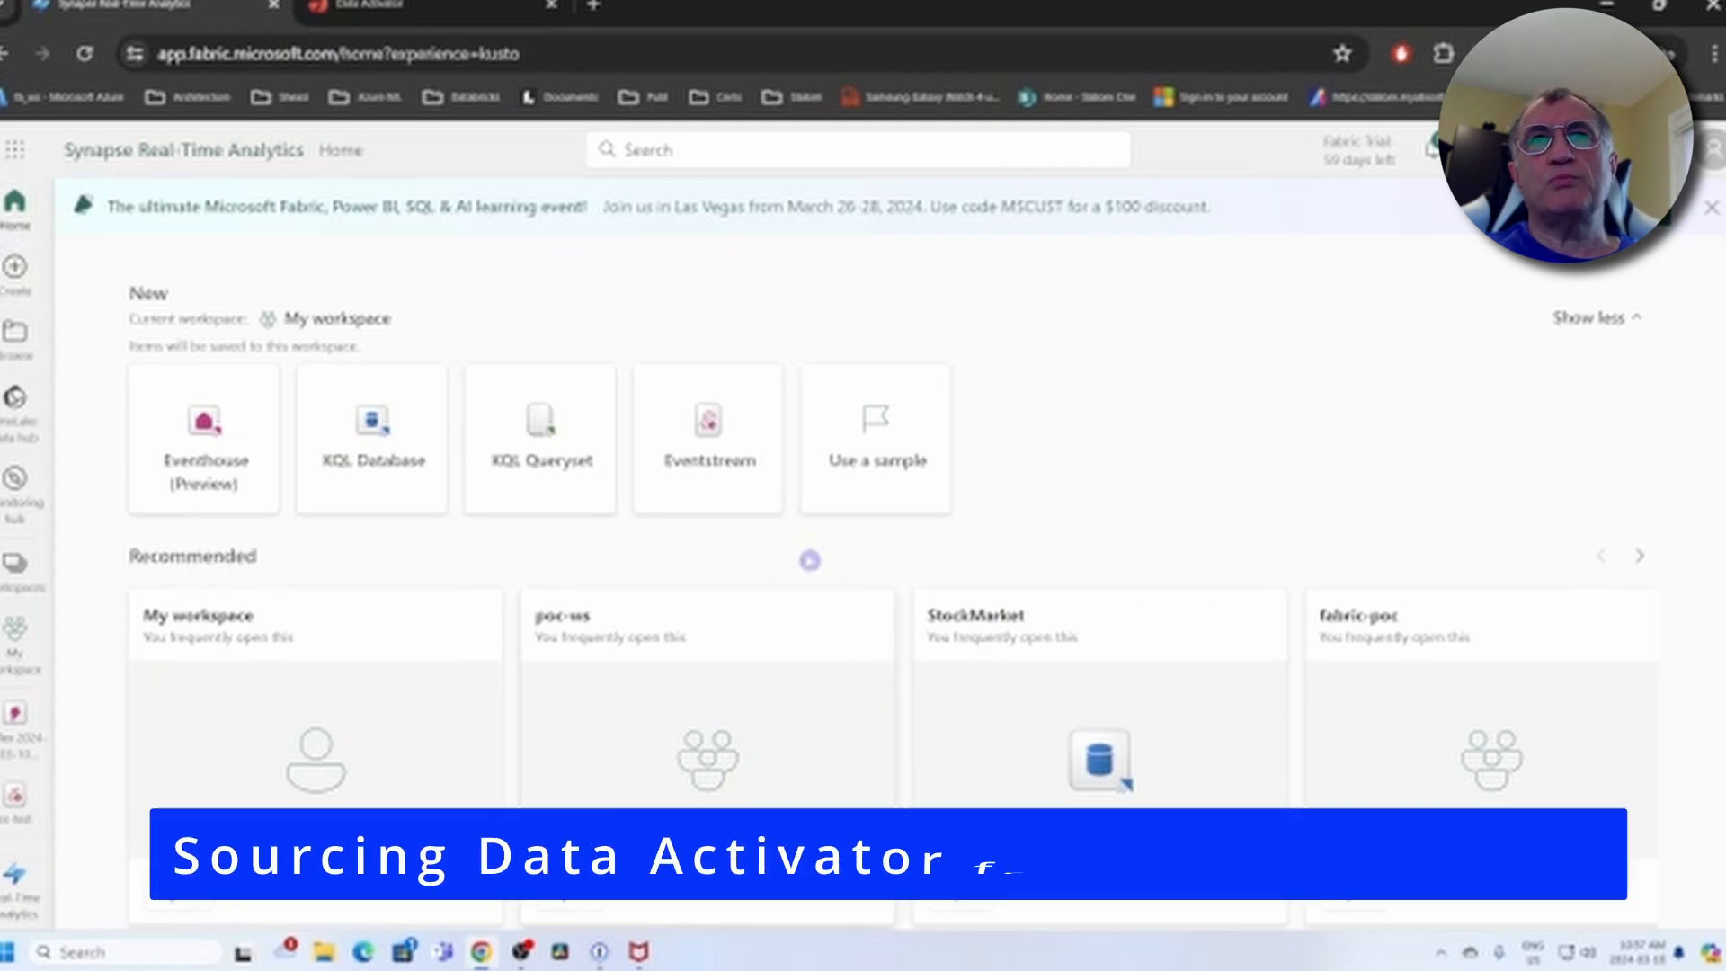
left_click(723, 432)
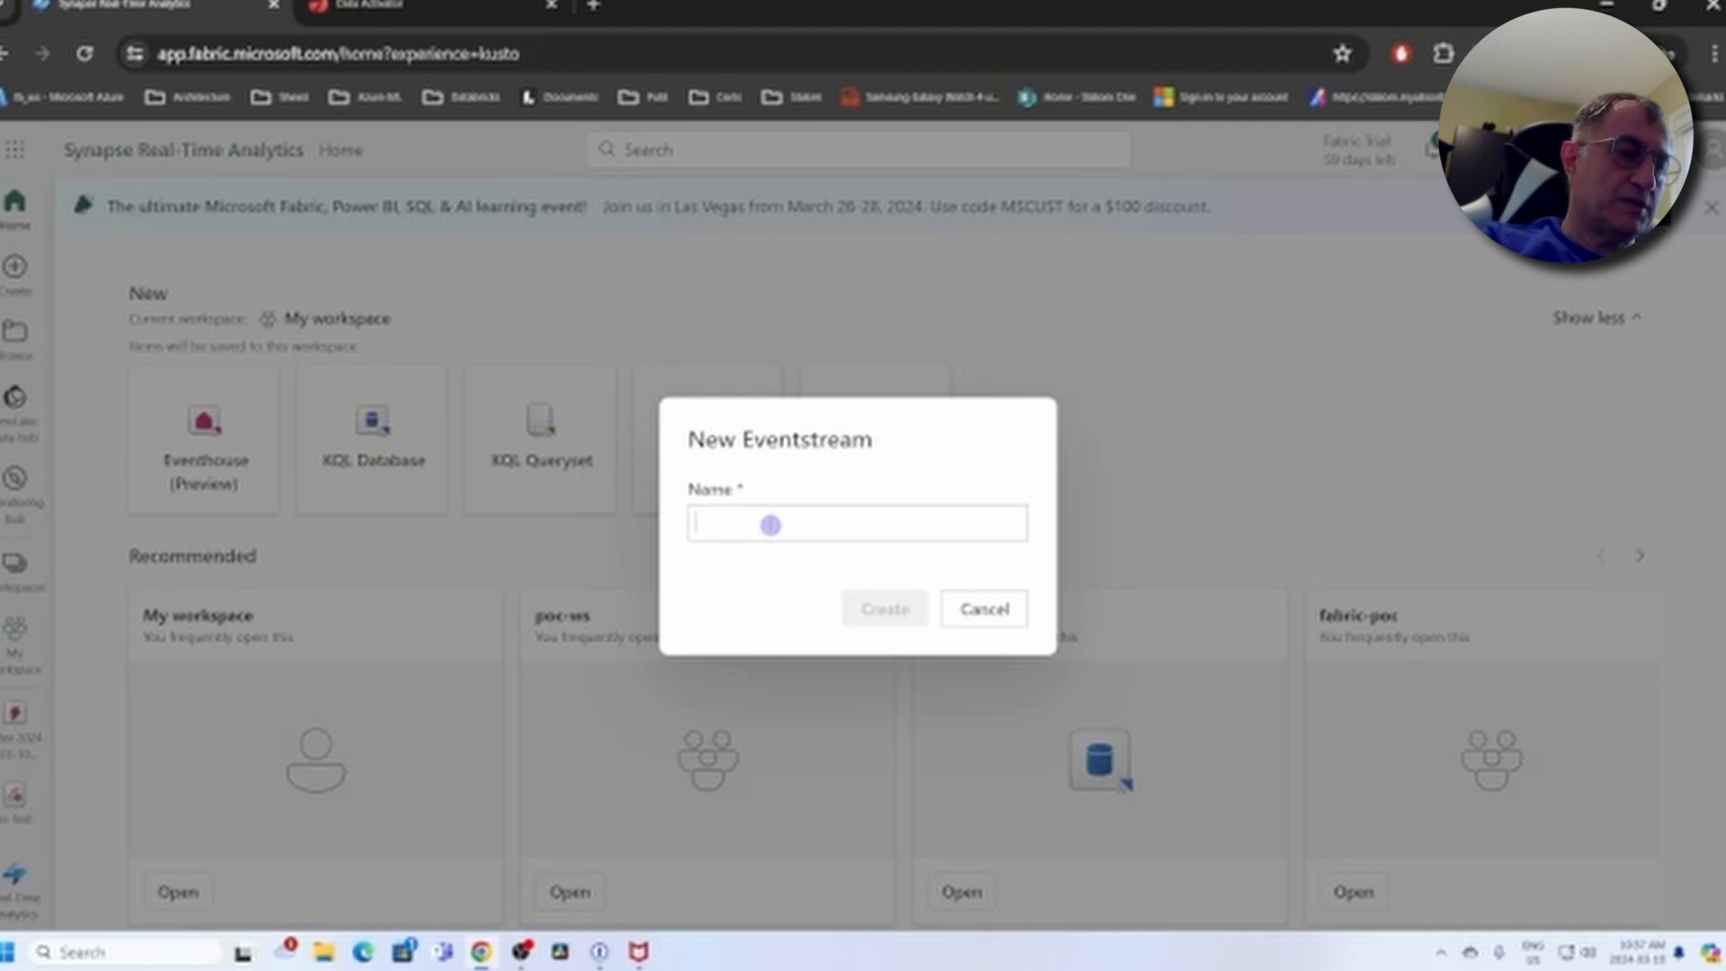
type("ES-Test-DA")
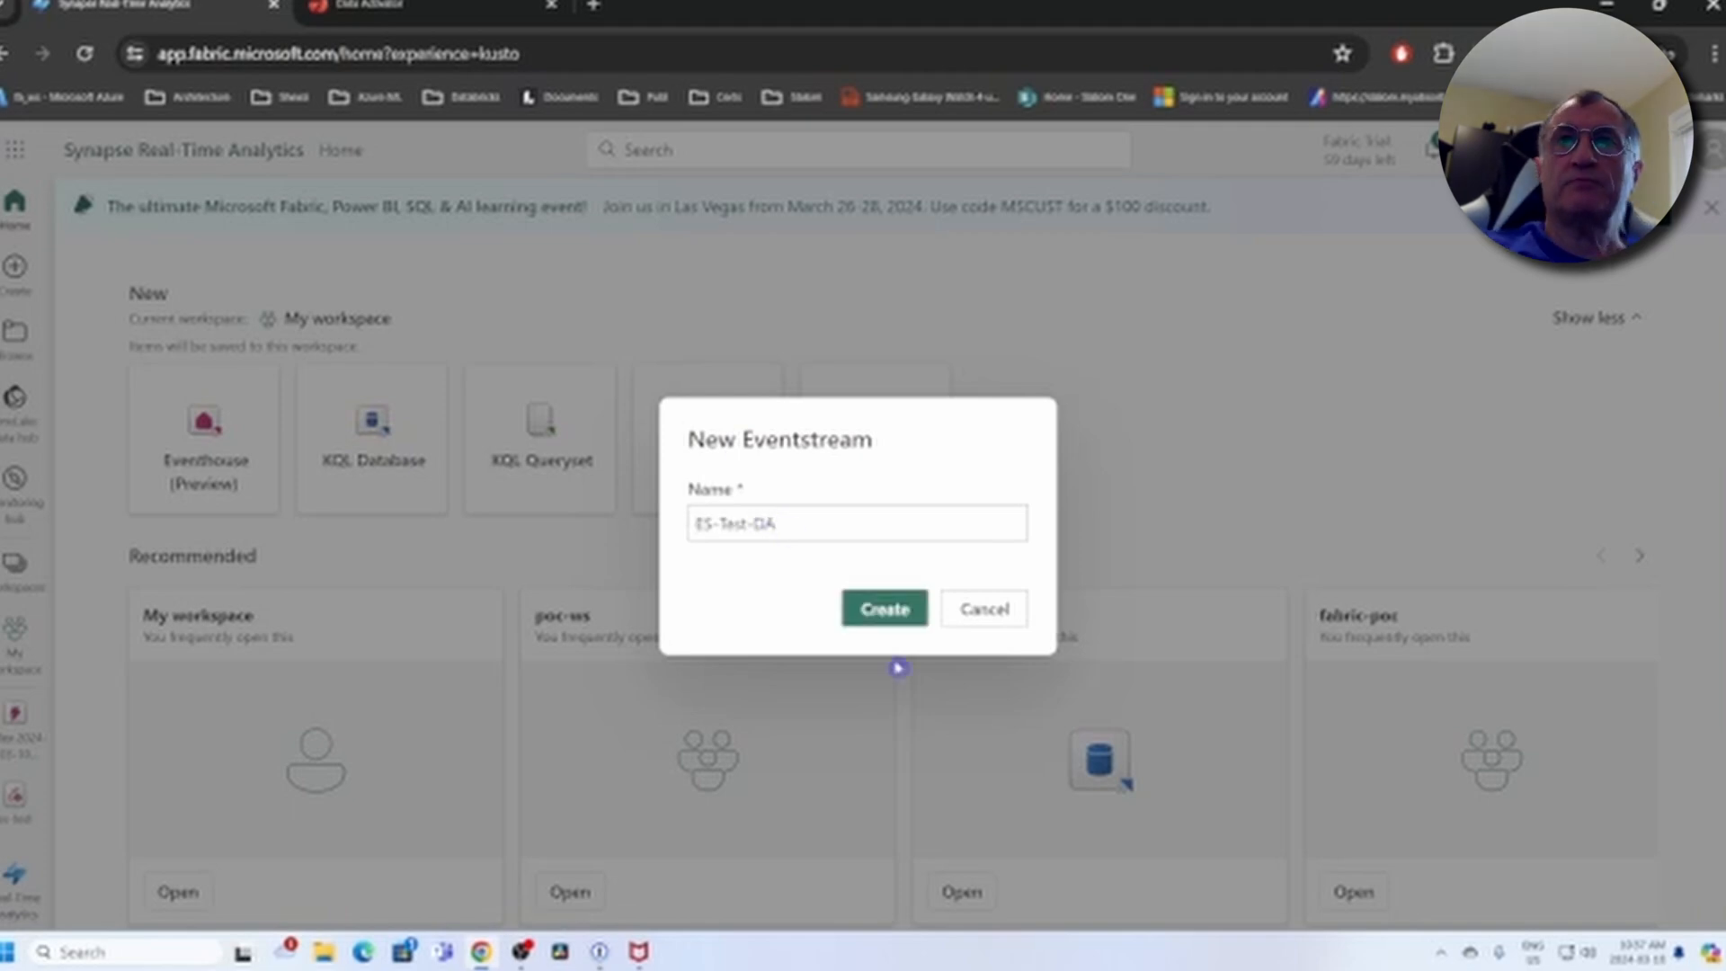
left_click(885, 609)
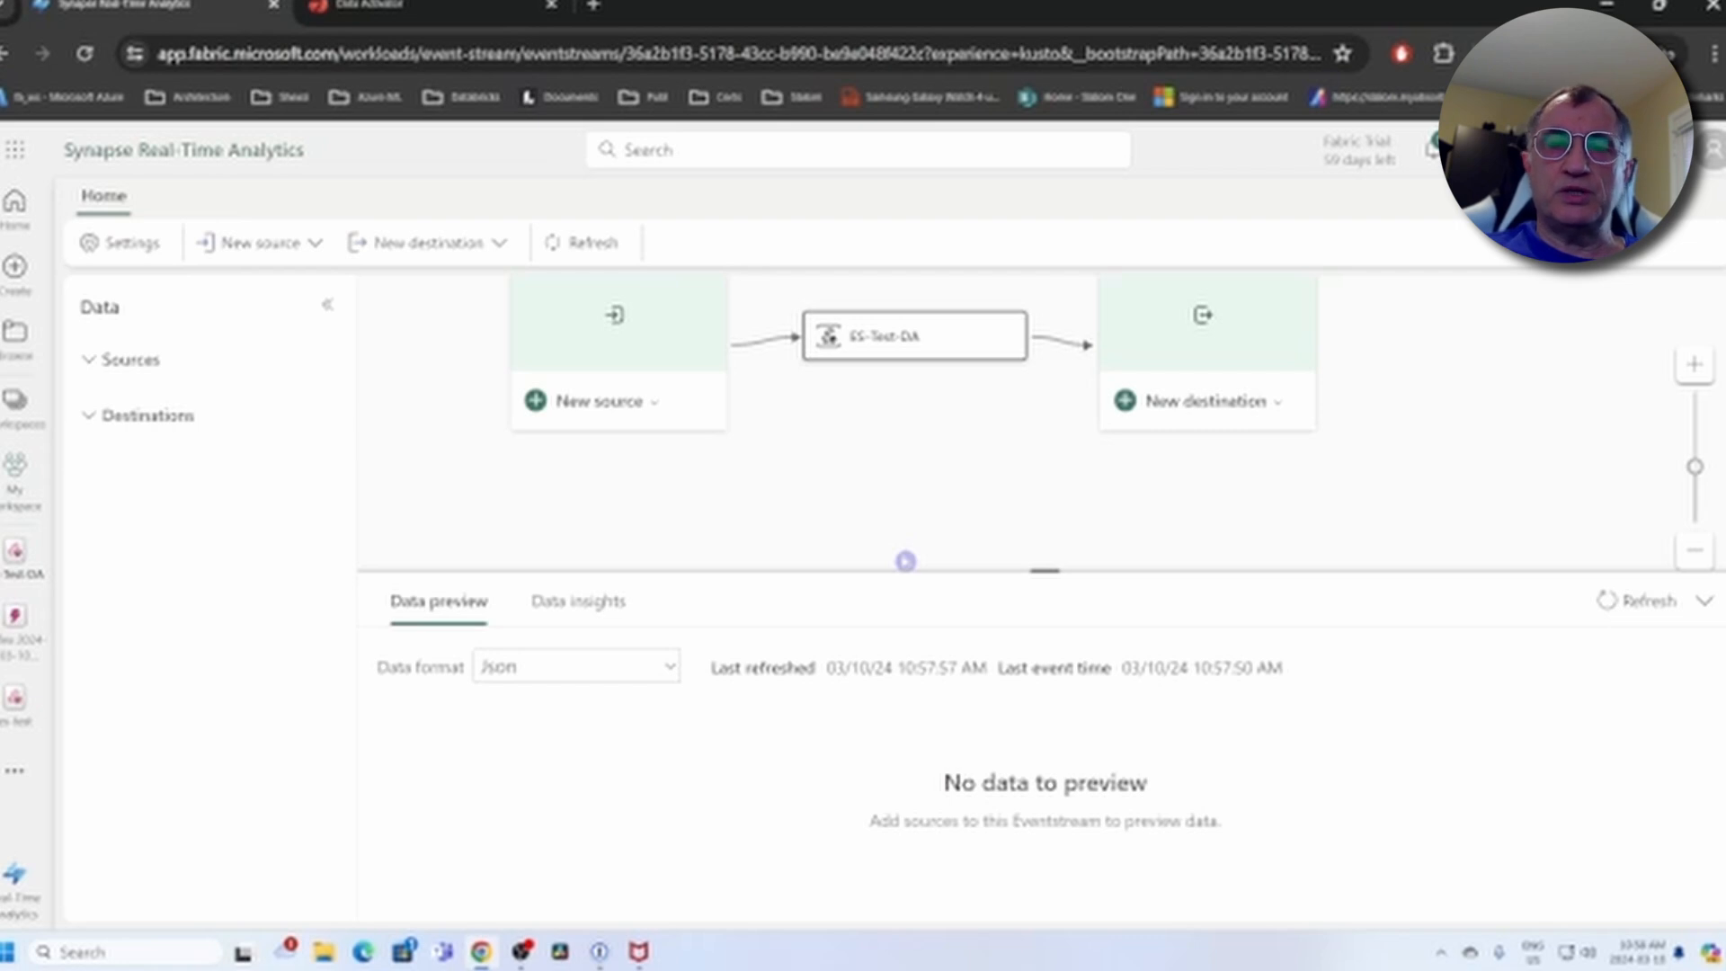
Add a sample data source named SDS to the eventstream, using the Bicycles (Reflex compatible) data
left_click_drag(905, 470, 941, 503)
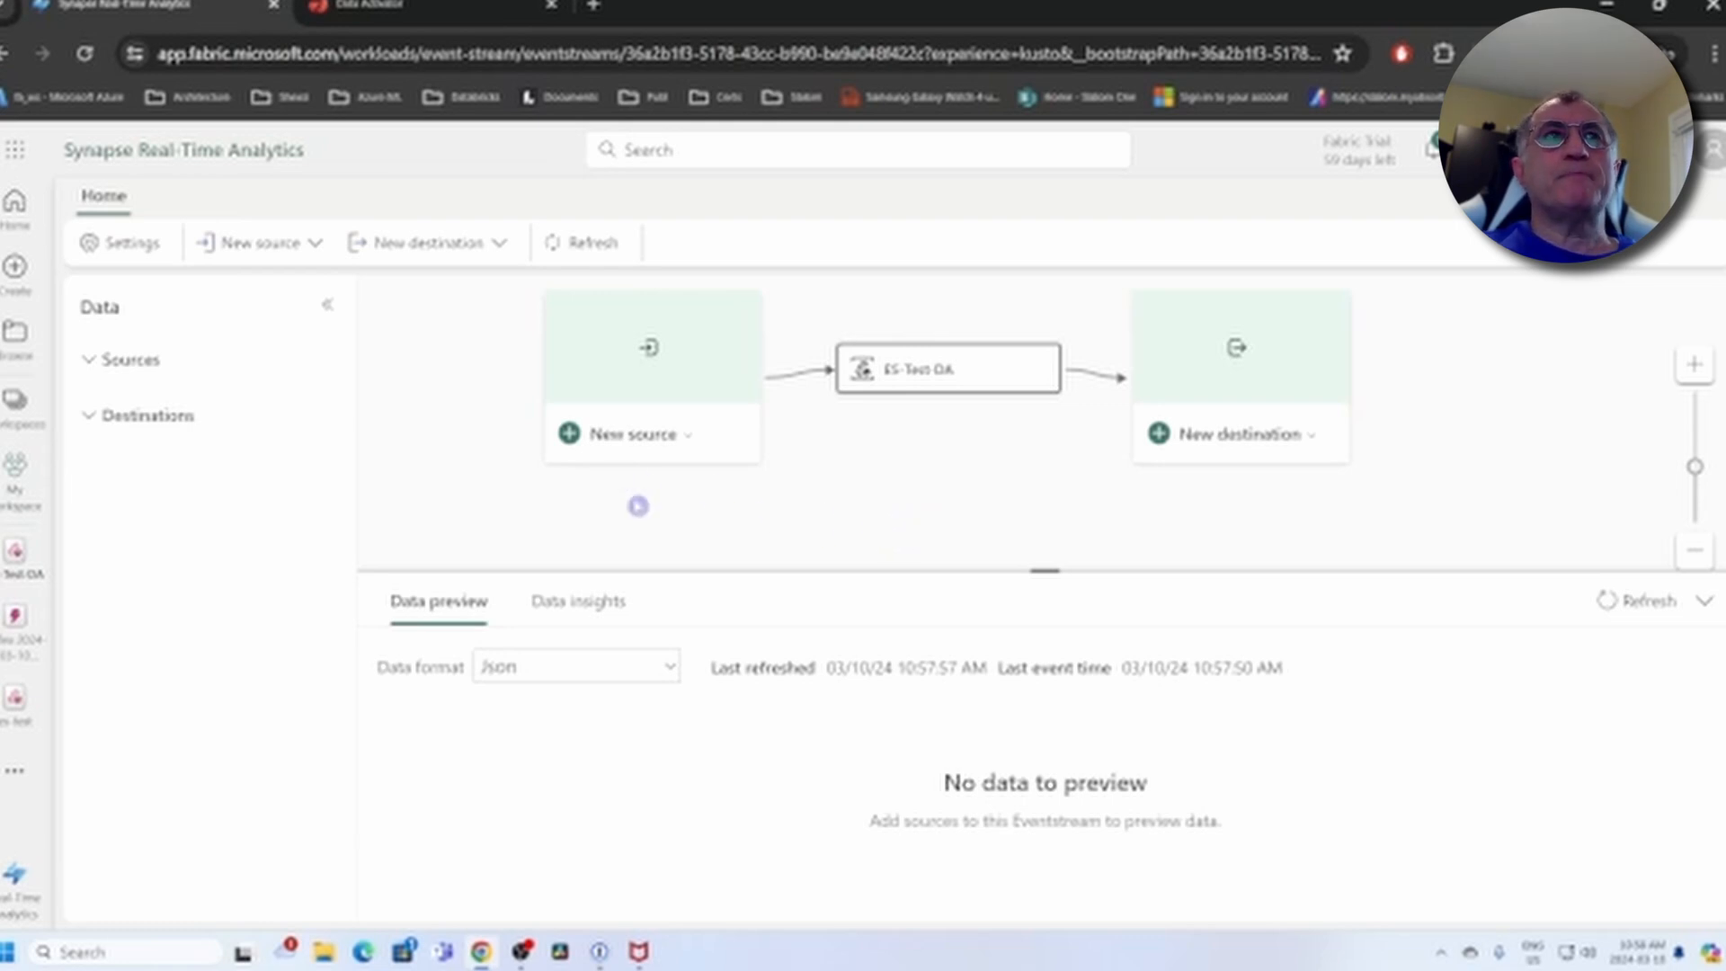
left_click(569, 434)
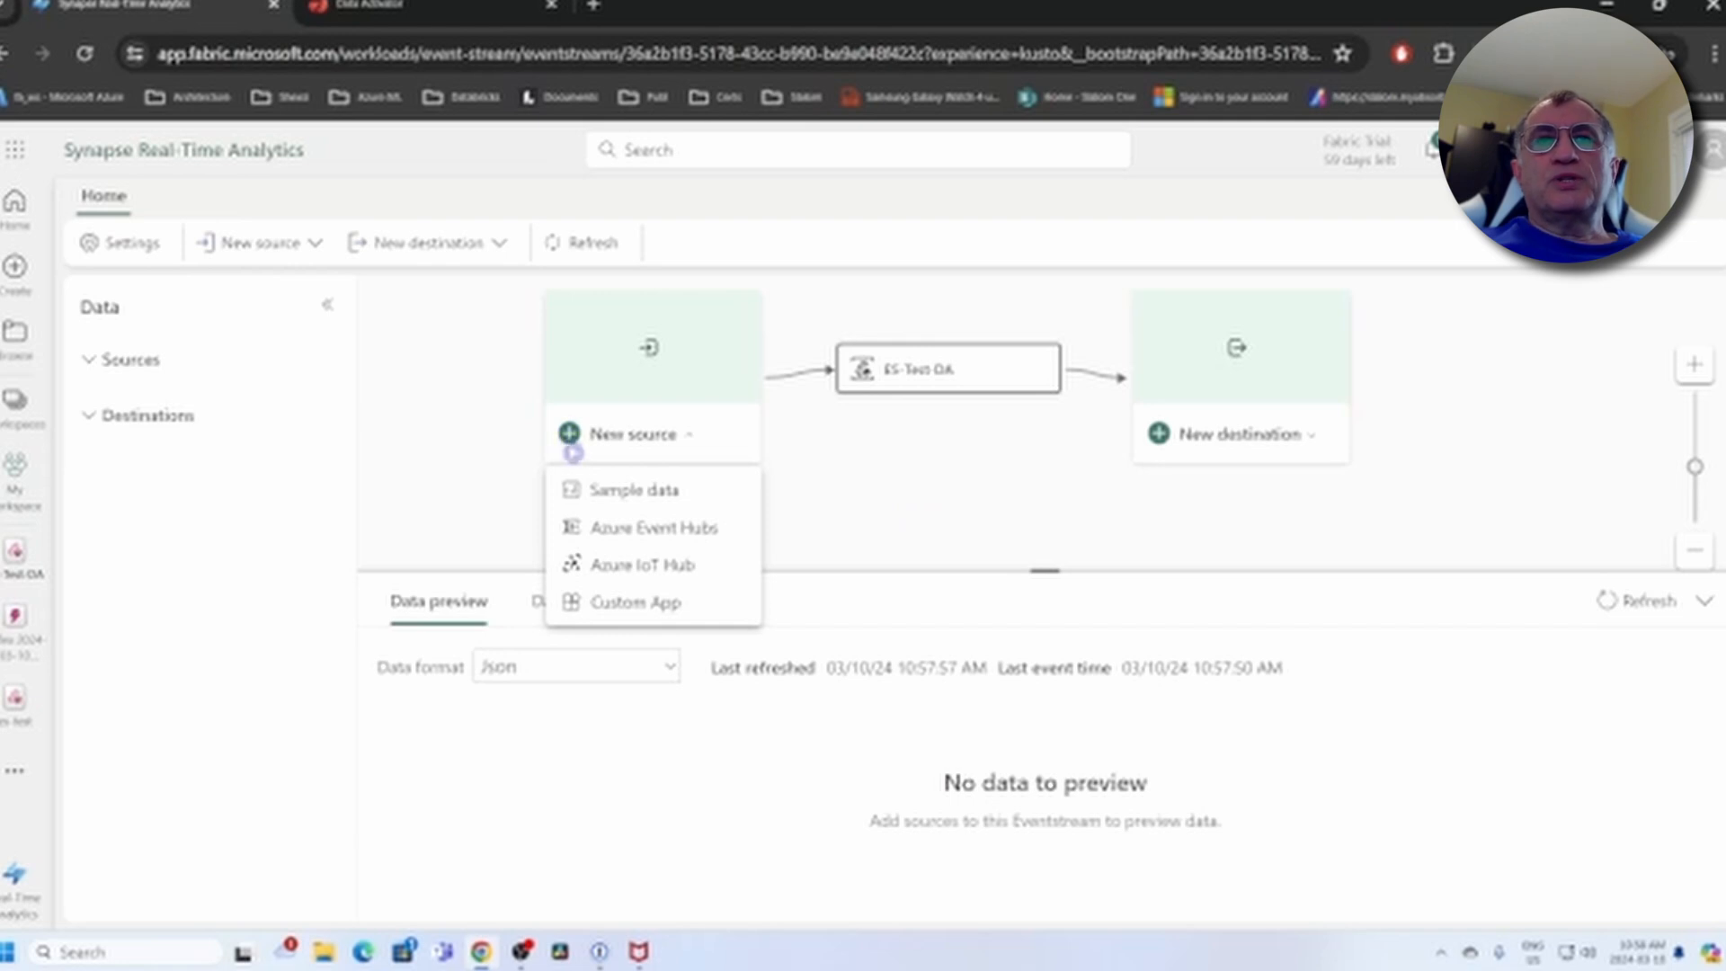
left_click(663, 492)
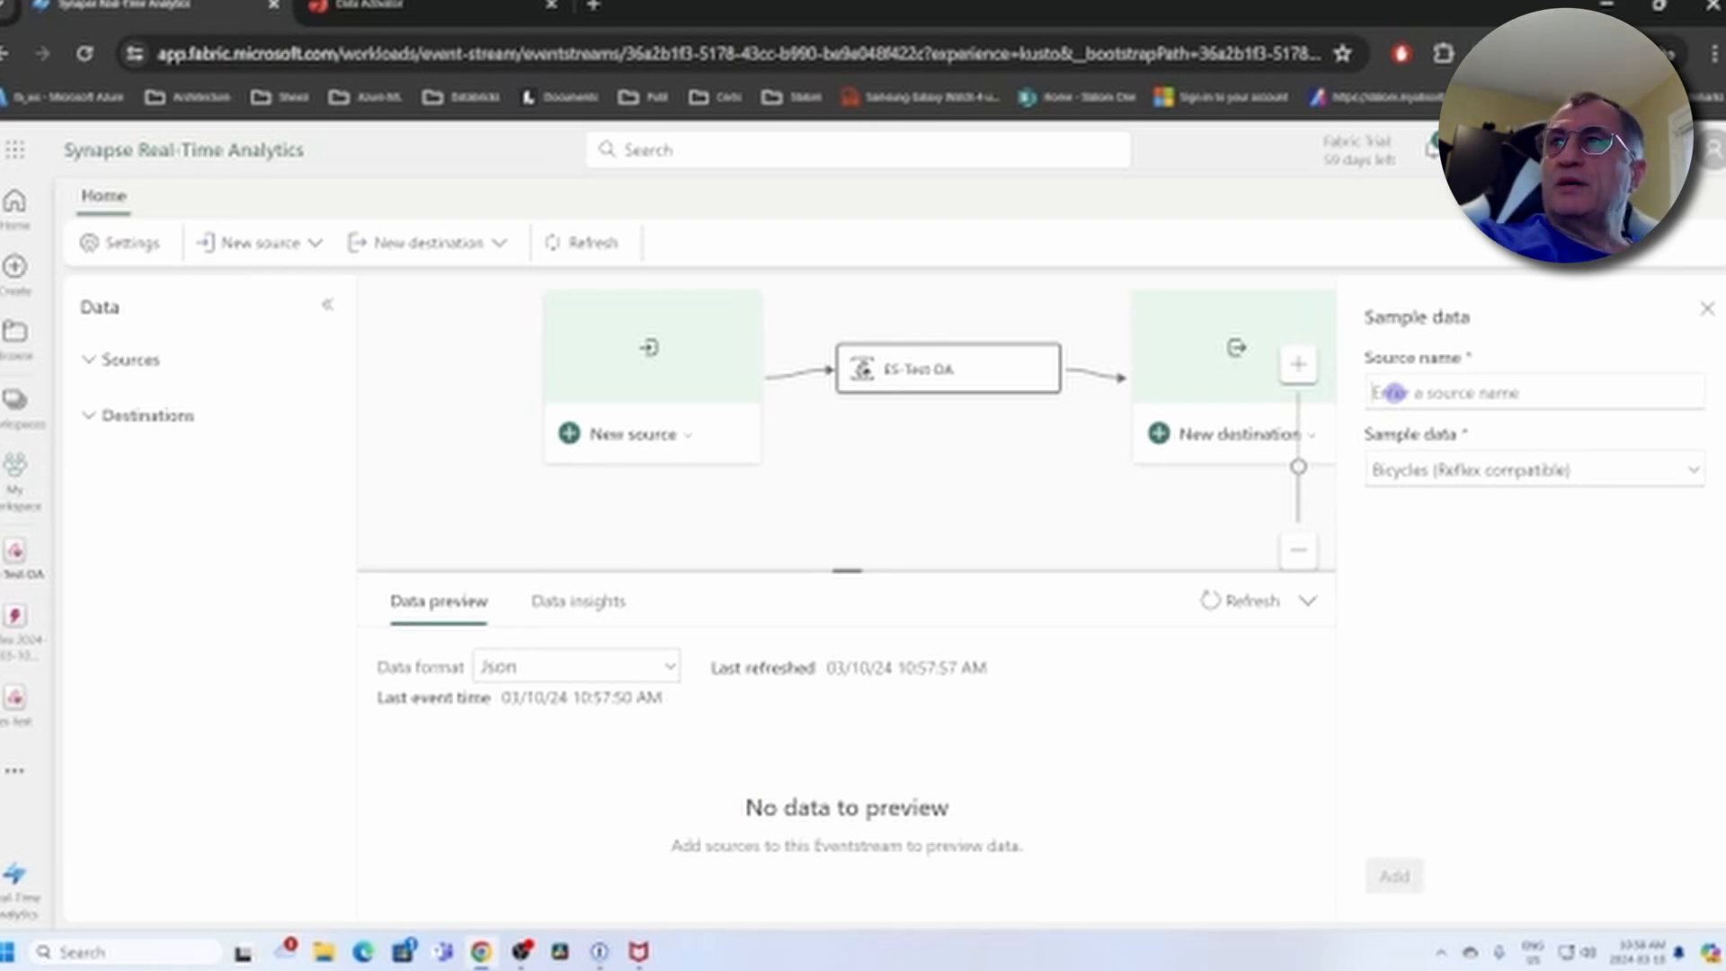
left_click(1393, 393)
type("S")
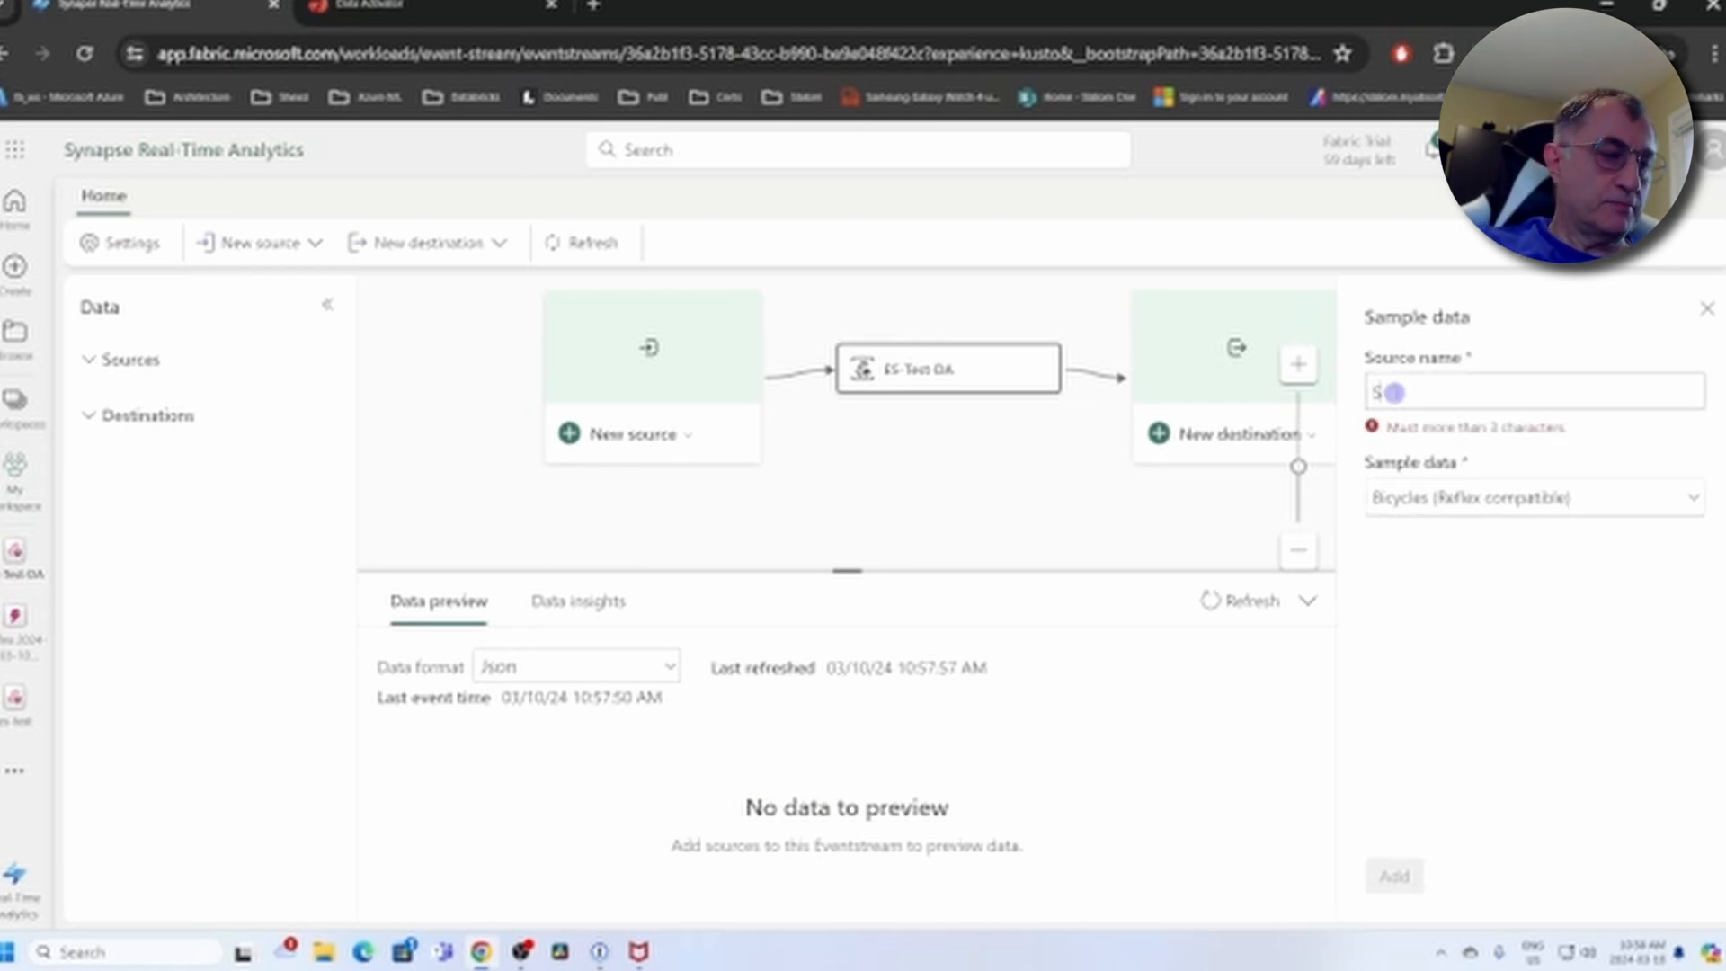
type("DA")
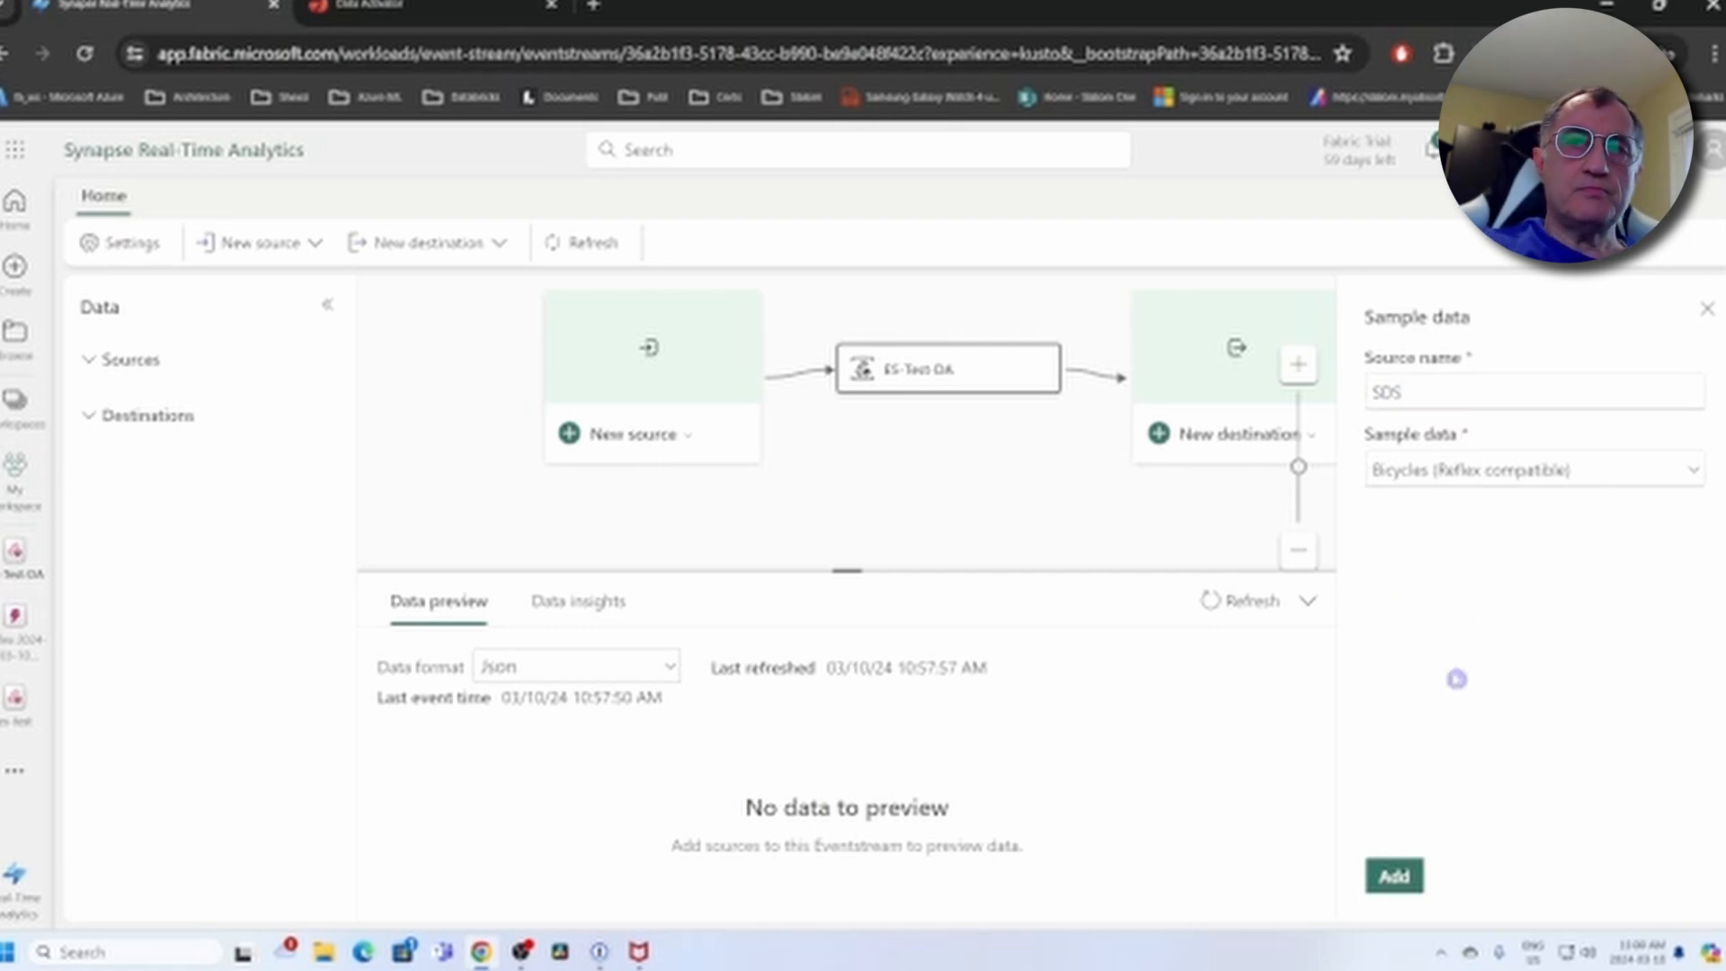
left_click(1648, 481)
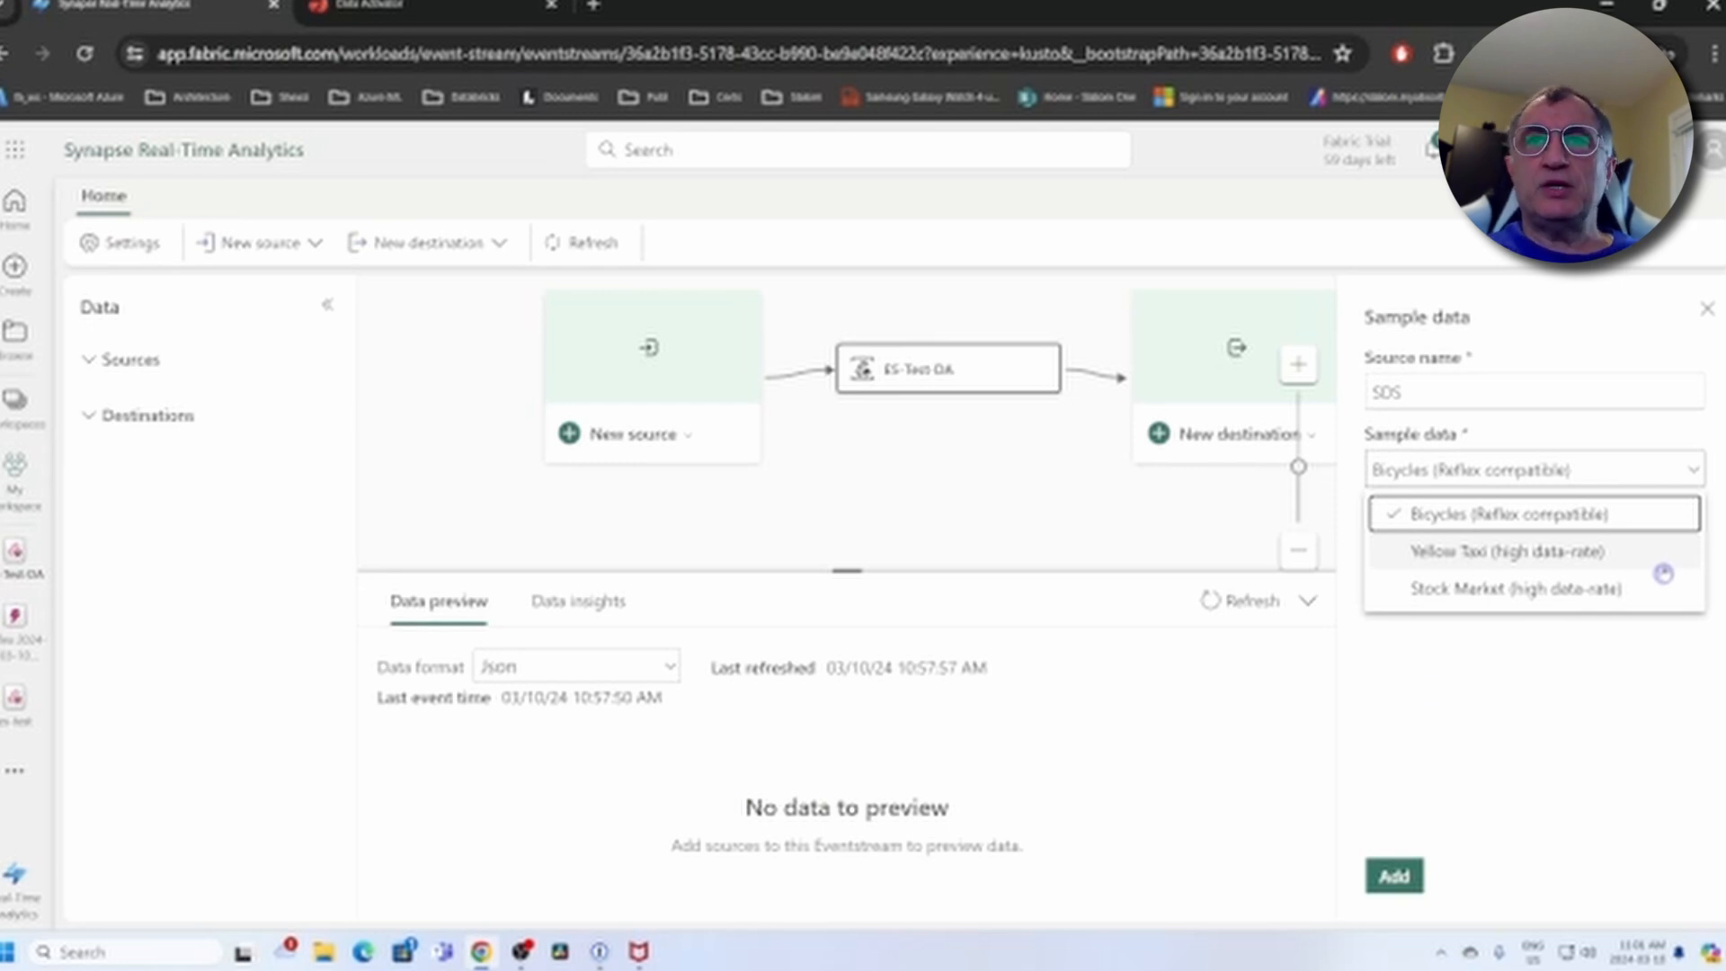
left_click(1431, 691)
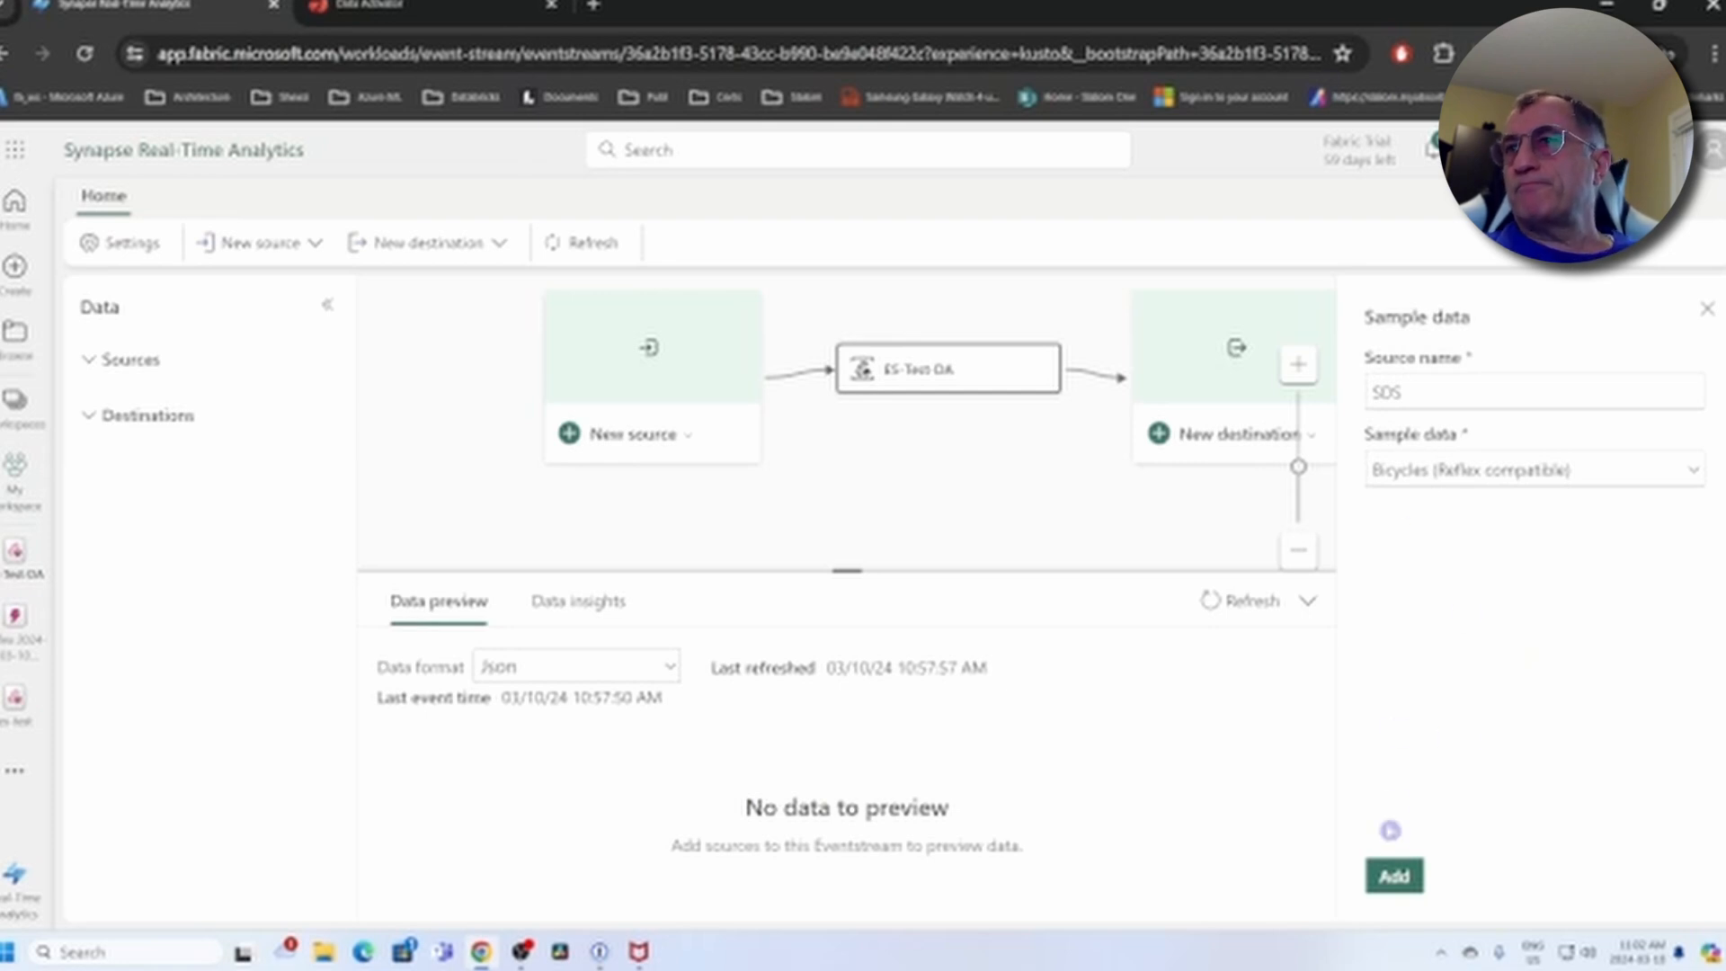
left_click(1391, 875)
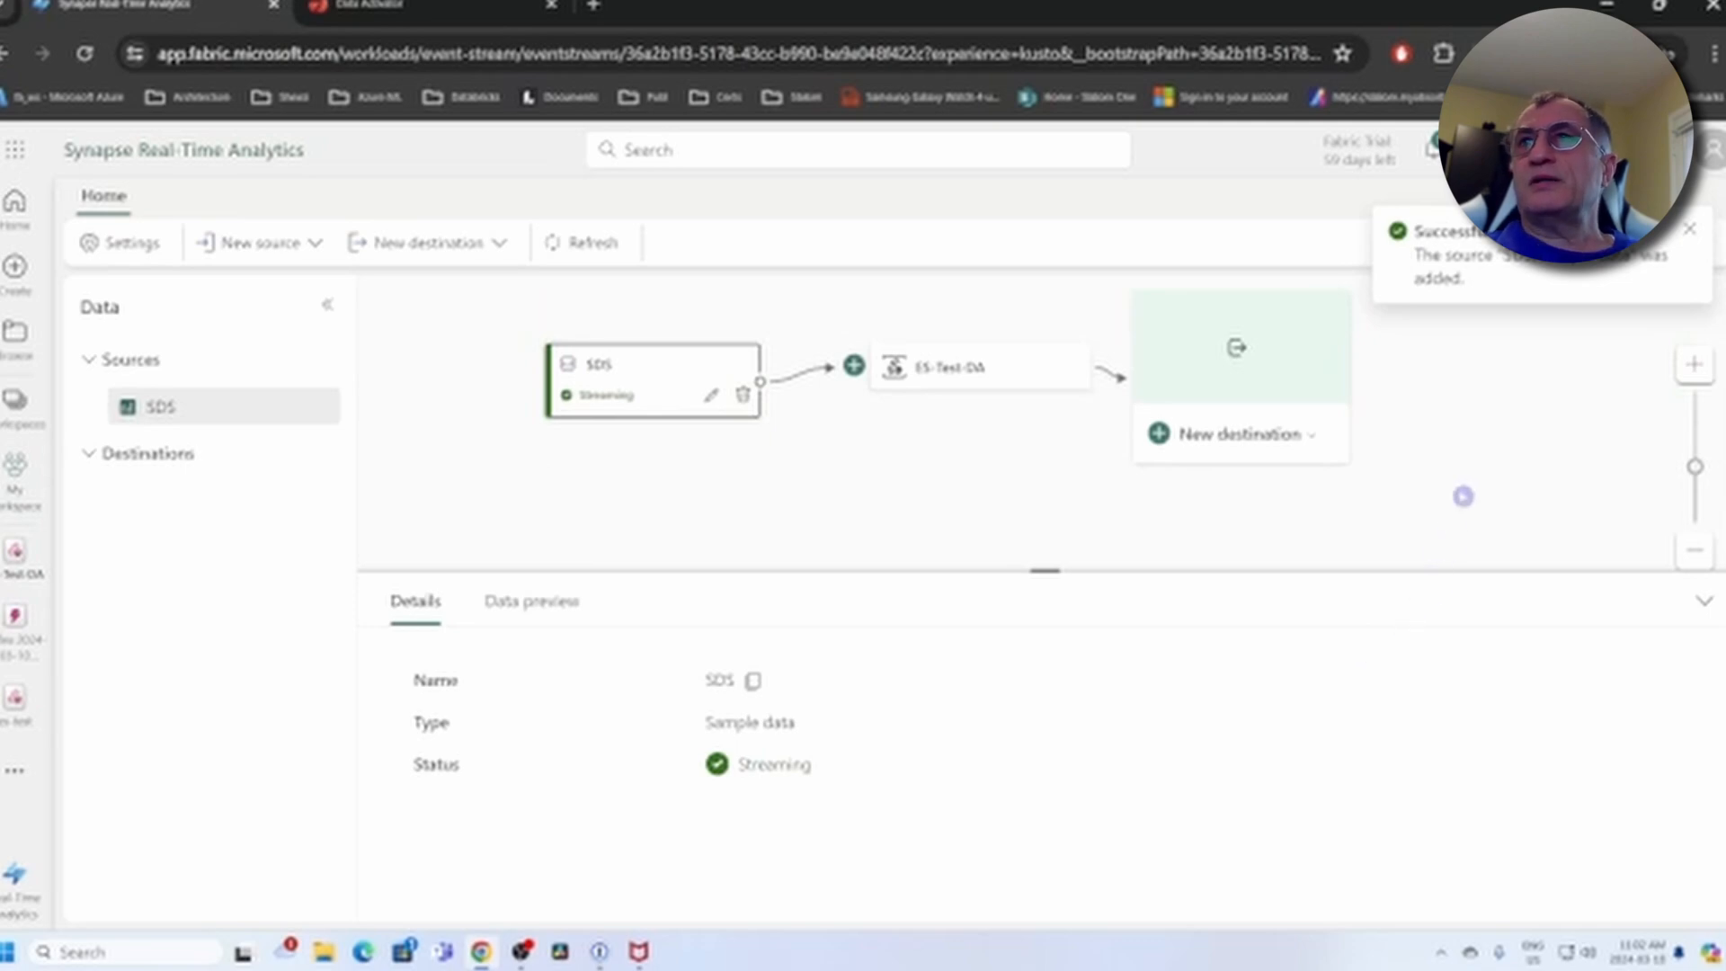
Start a Reflex destination for the eventstream, naming it RFX and choosing My workspace
left_click_drag(1463, 497, 1391, 508)
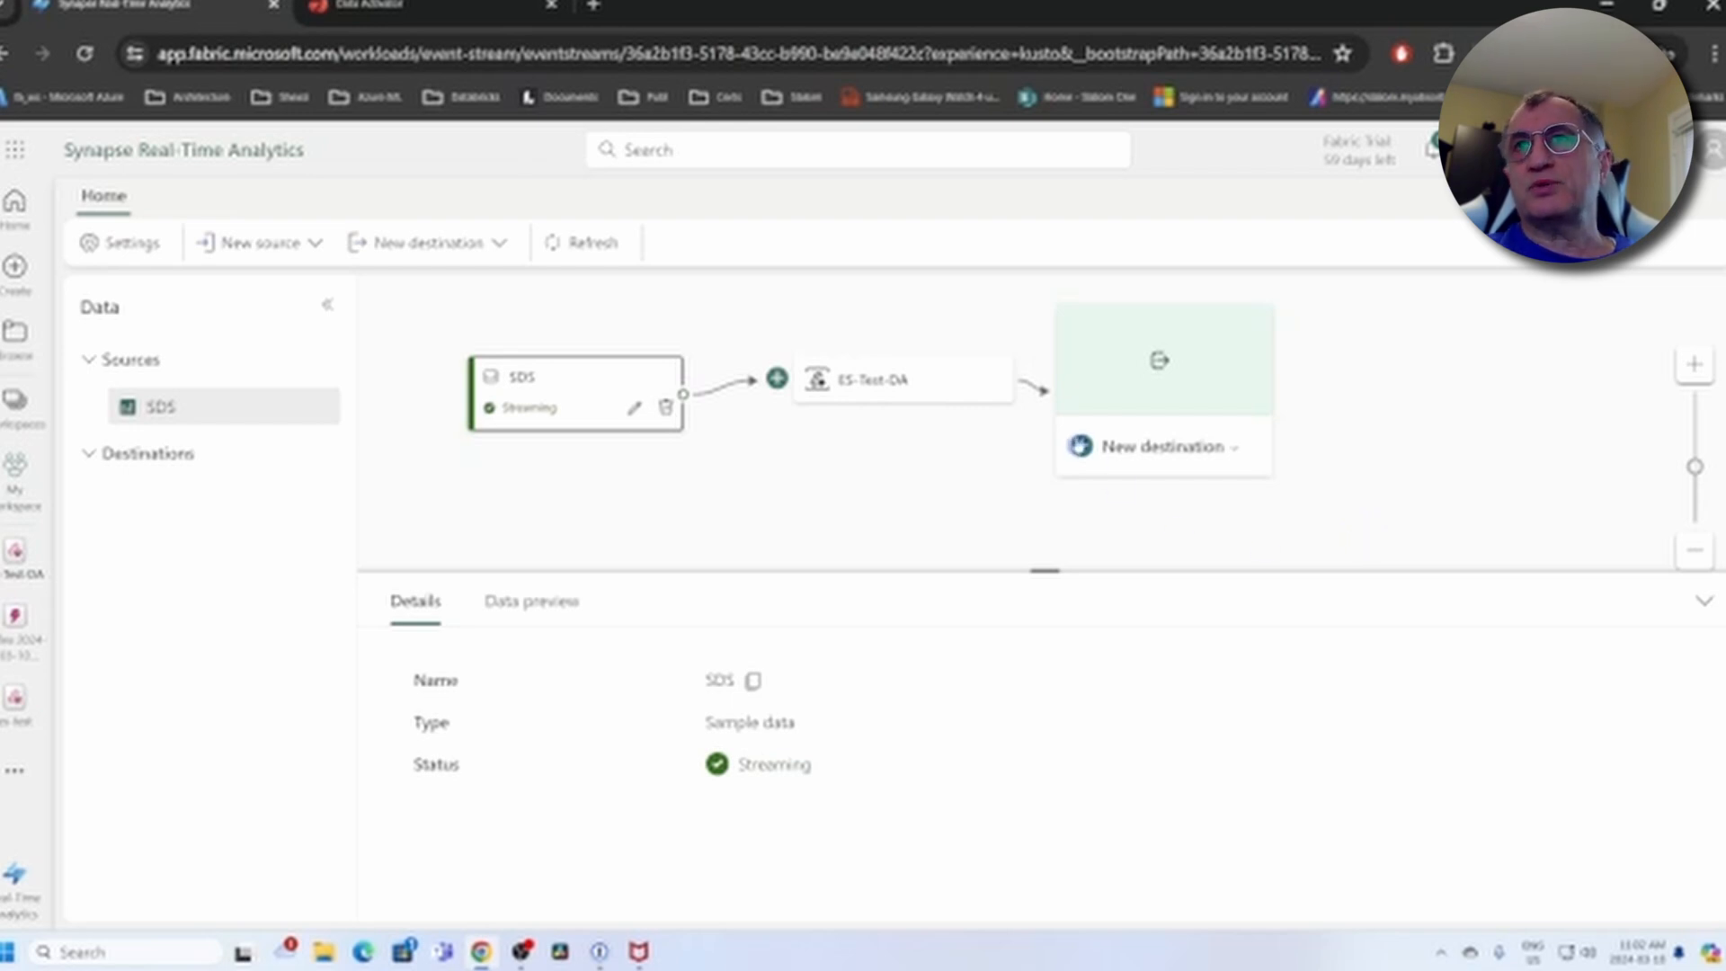
left_click(1079, 445)
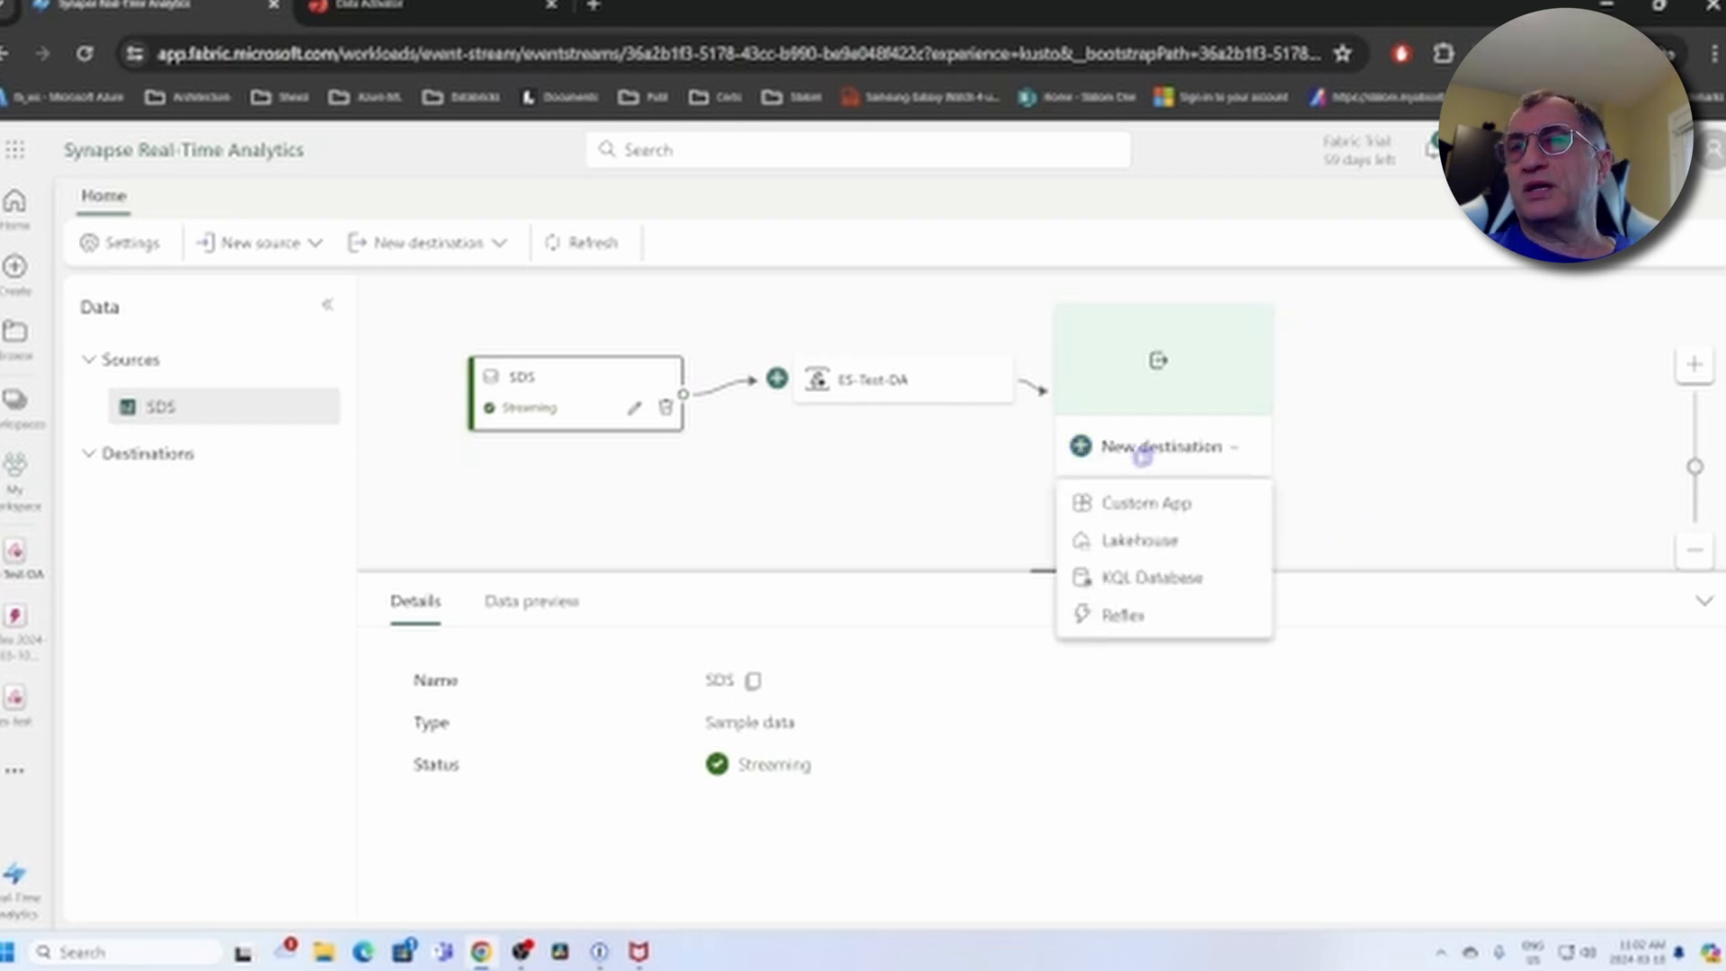
left_click(1159, 625)
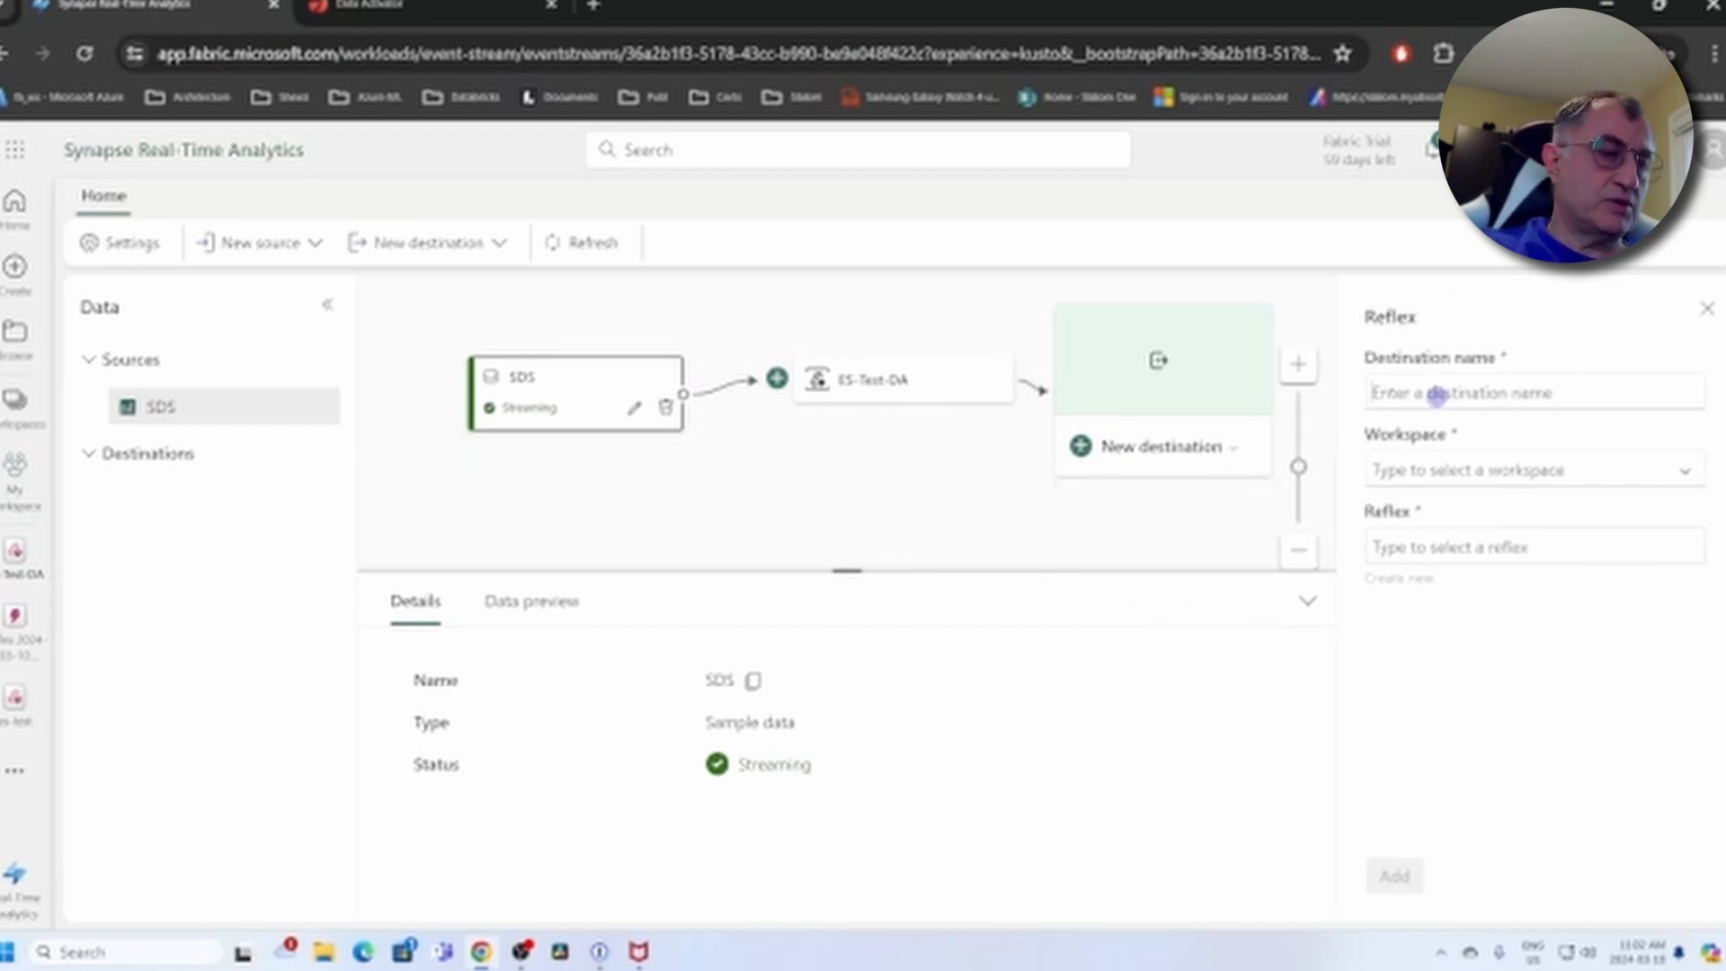
left_click(1436, 394)
type("RFX")
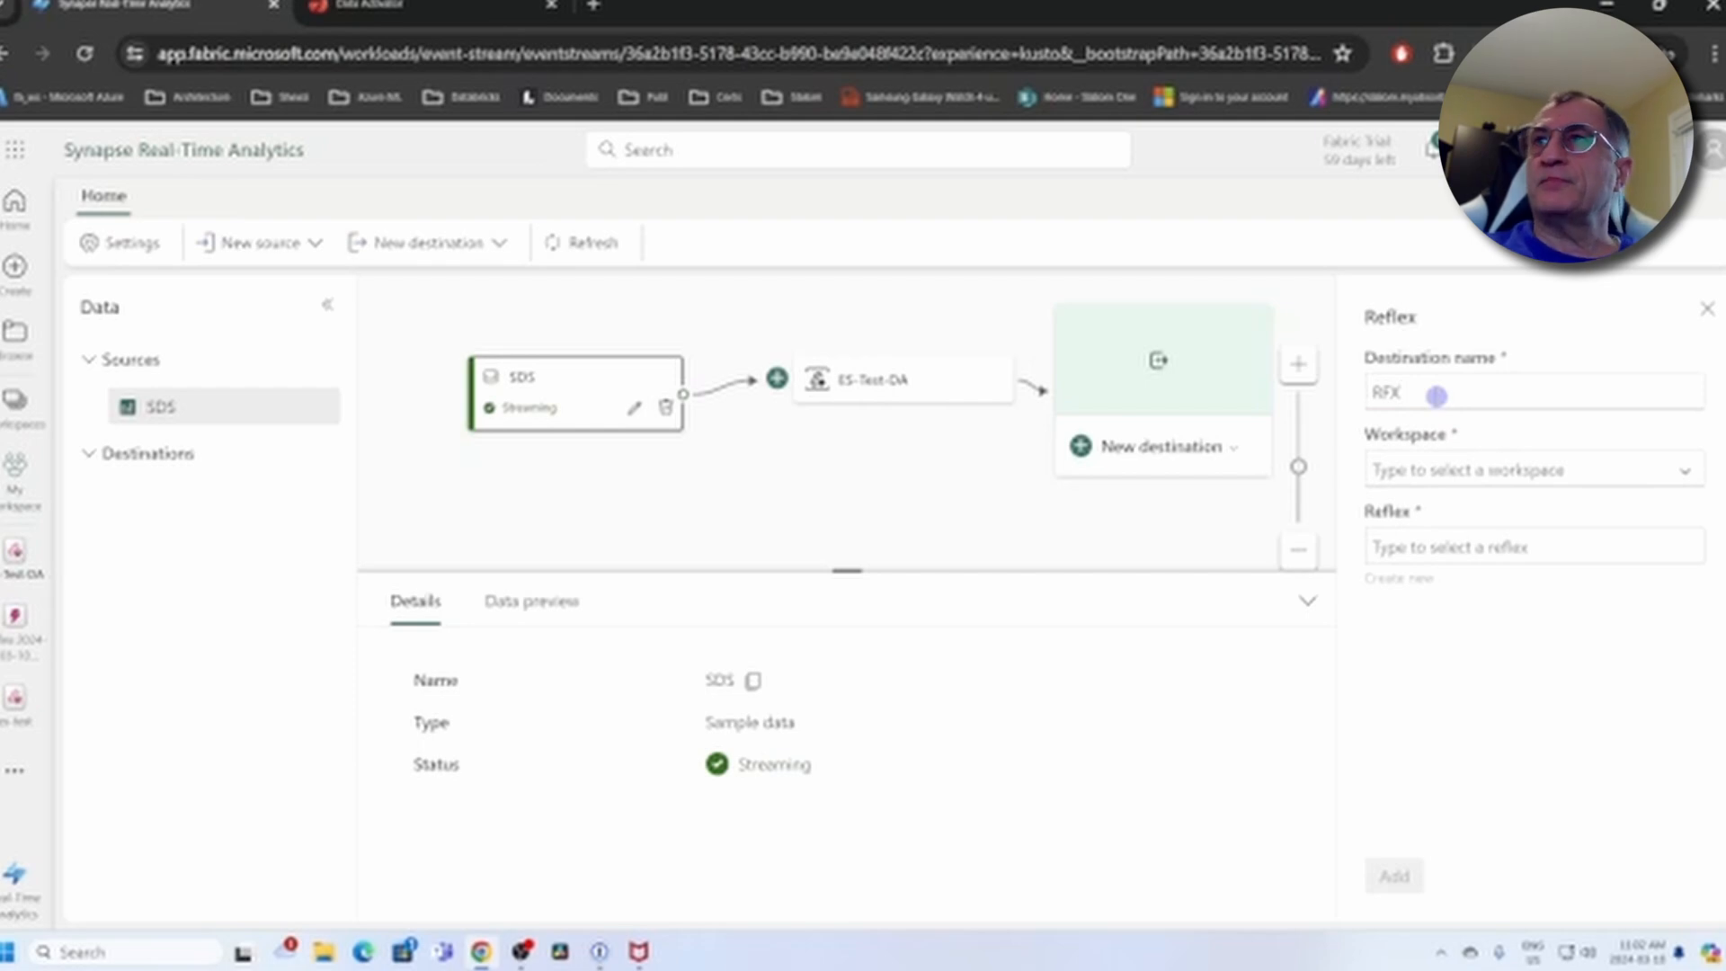
left_click(1475, 464)
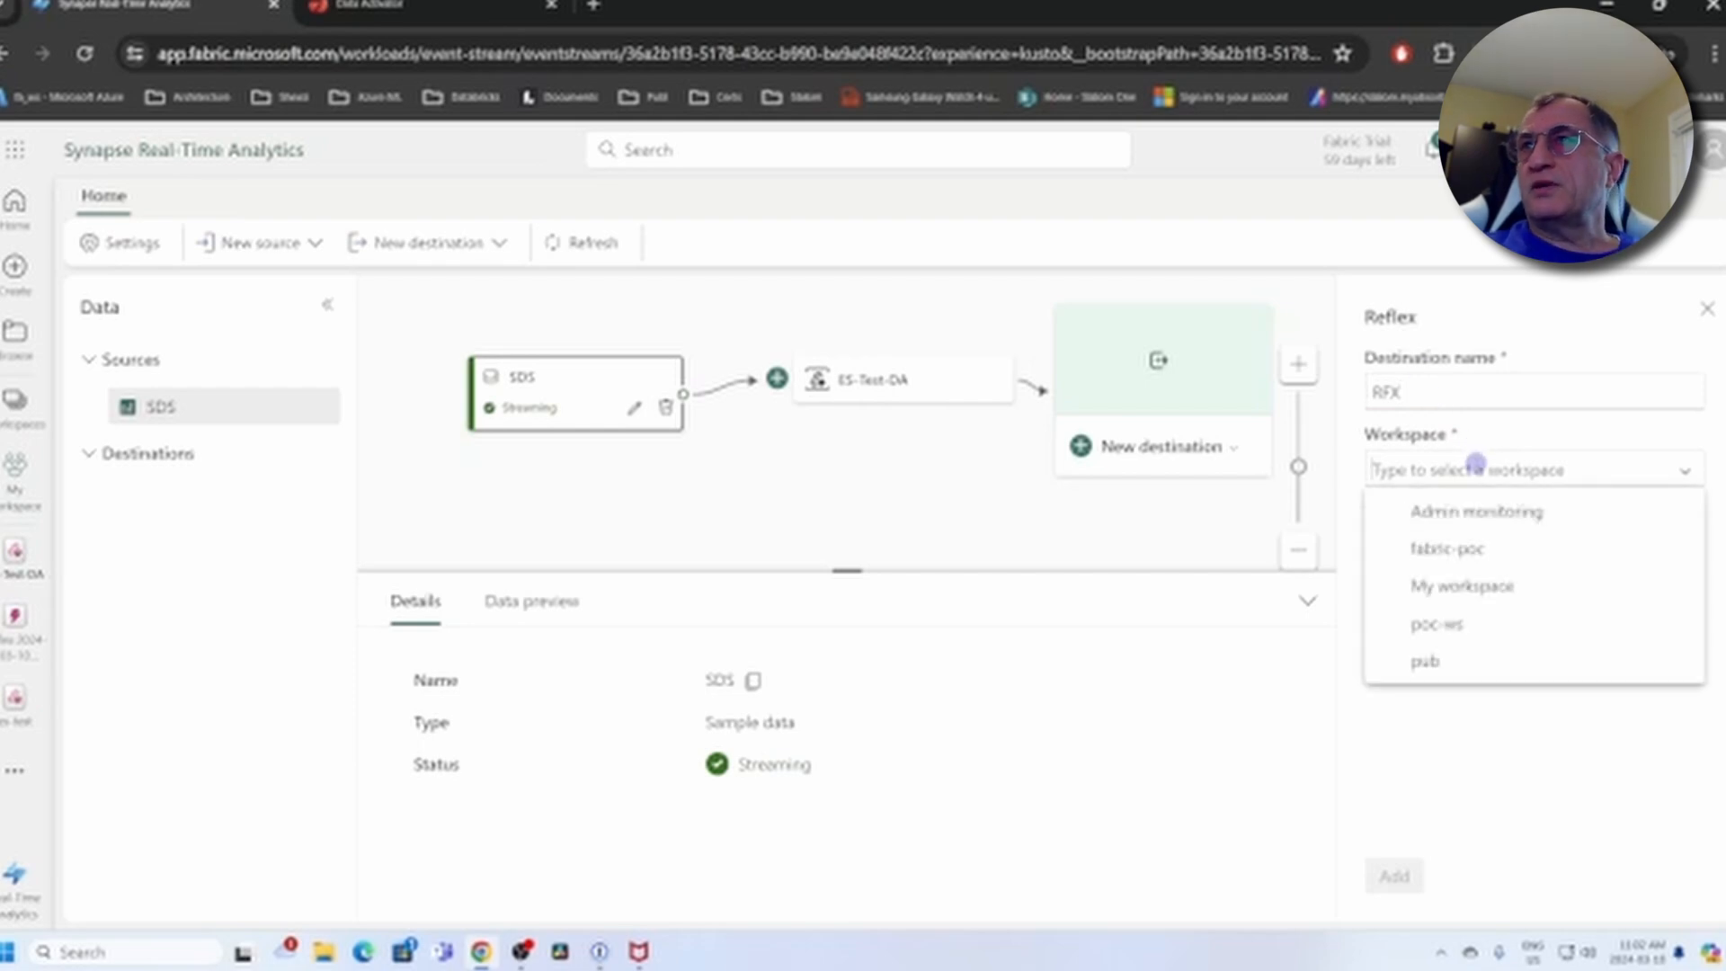
left_click(1460, 586)
Create a new reflex named RFX-Bikes for the destination and add the destination to the eventstream
left_click(1463, 546)
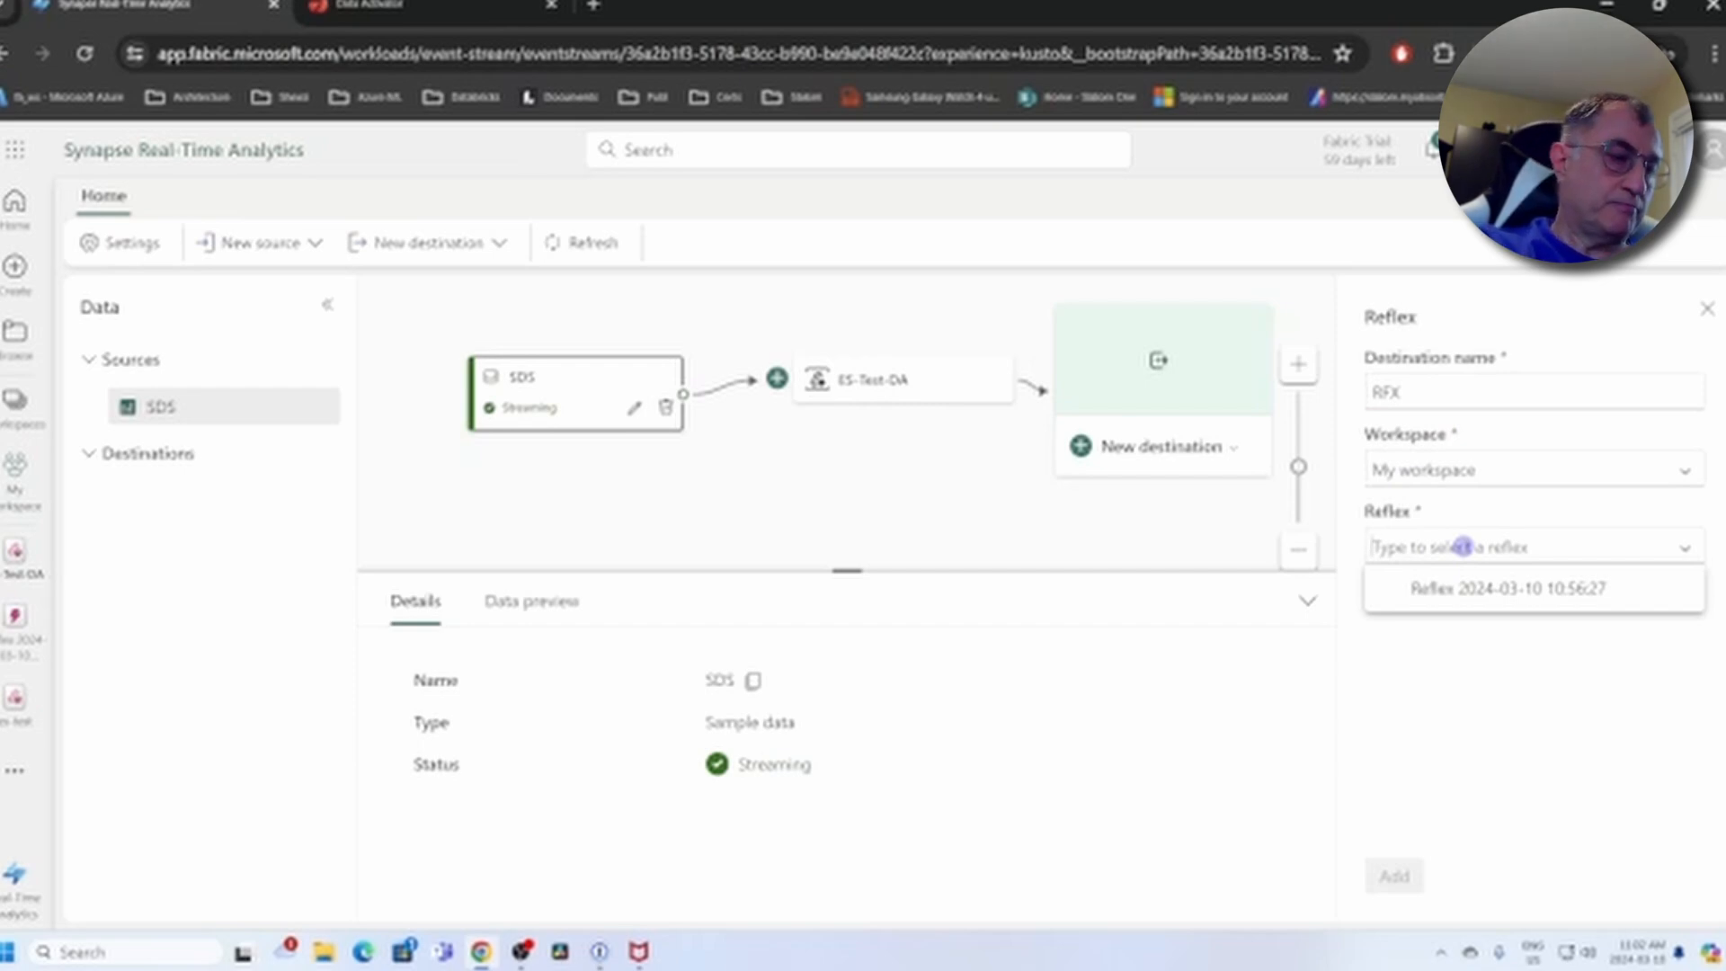
type("RFX-")
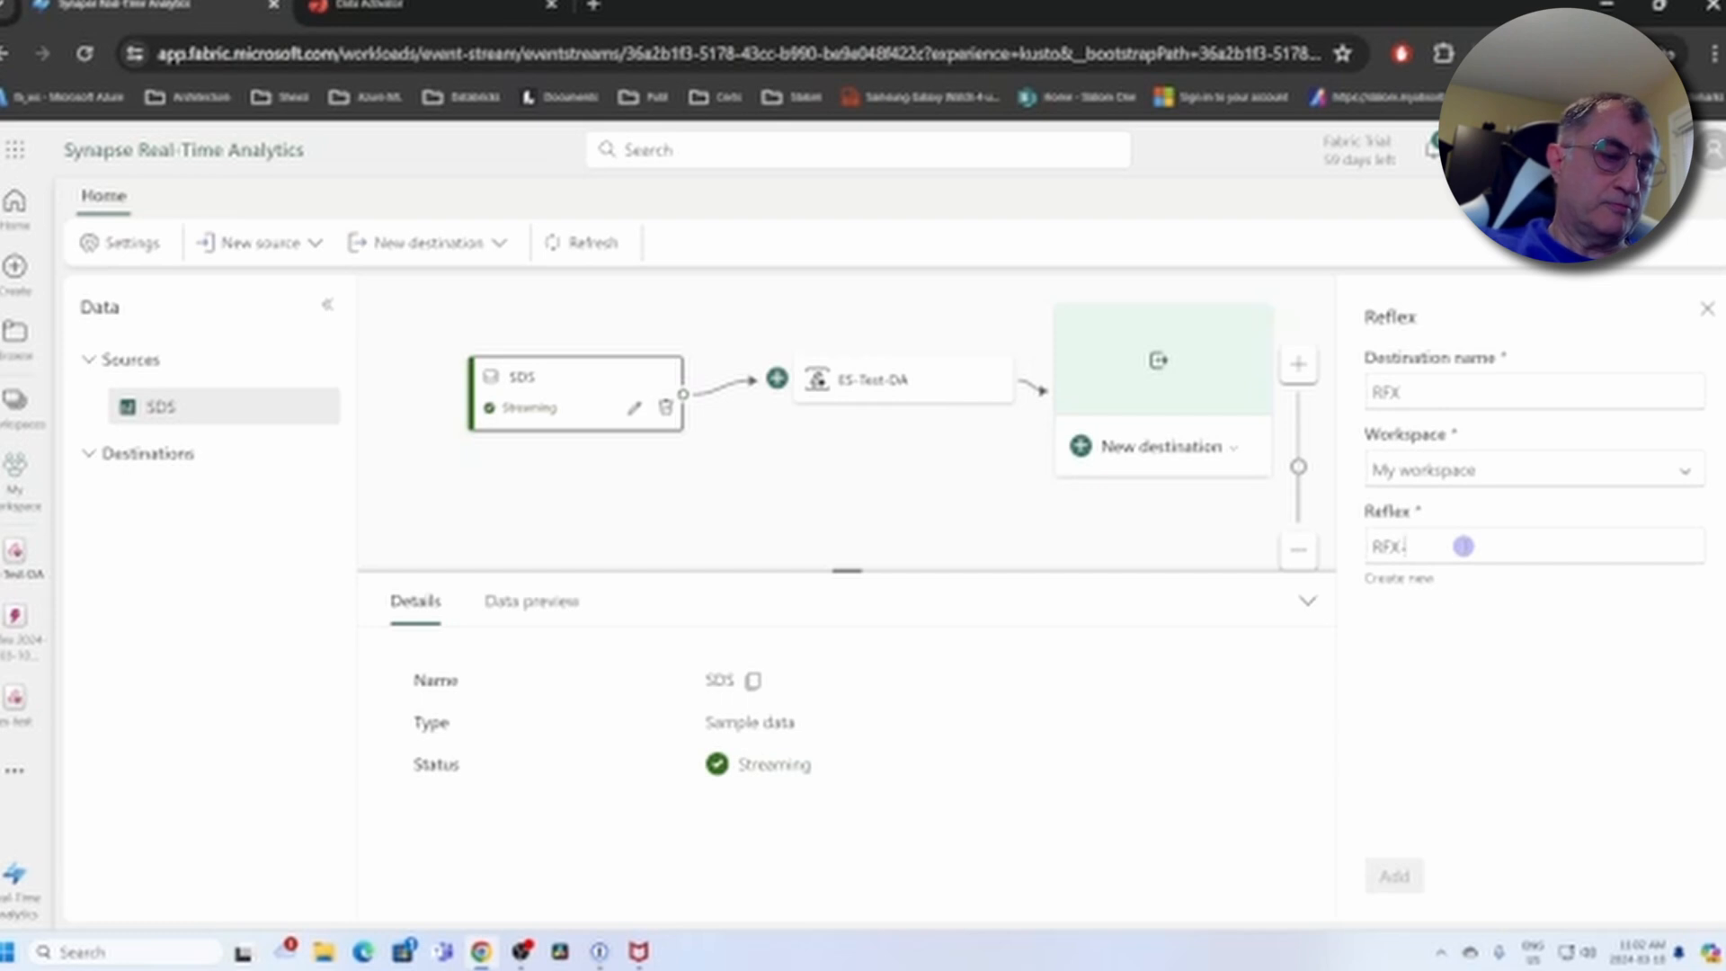
type("Bikes")
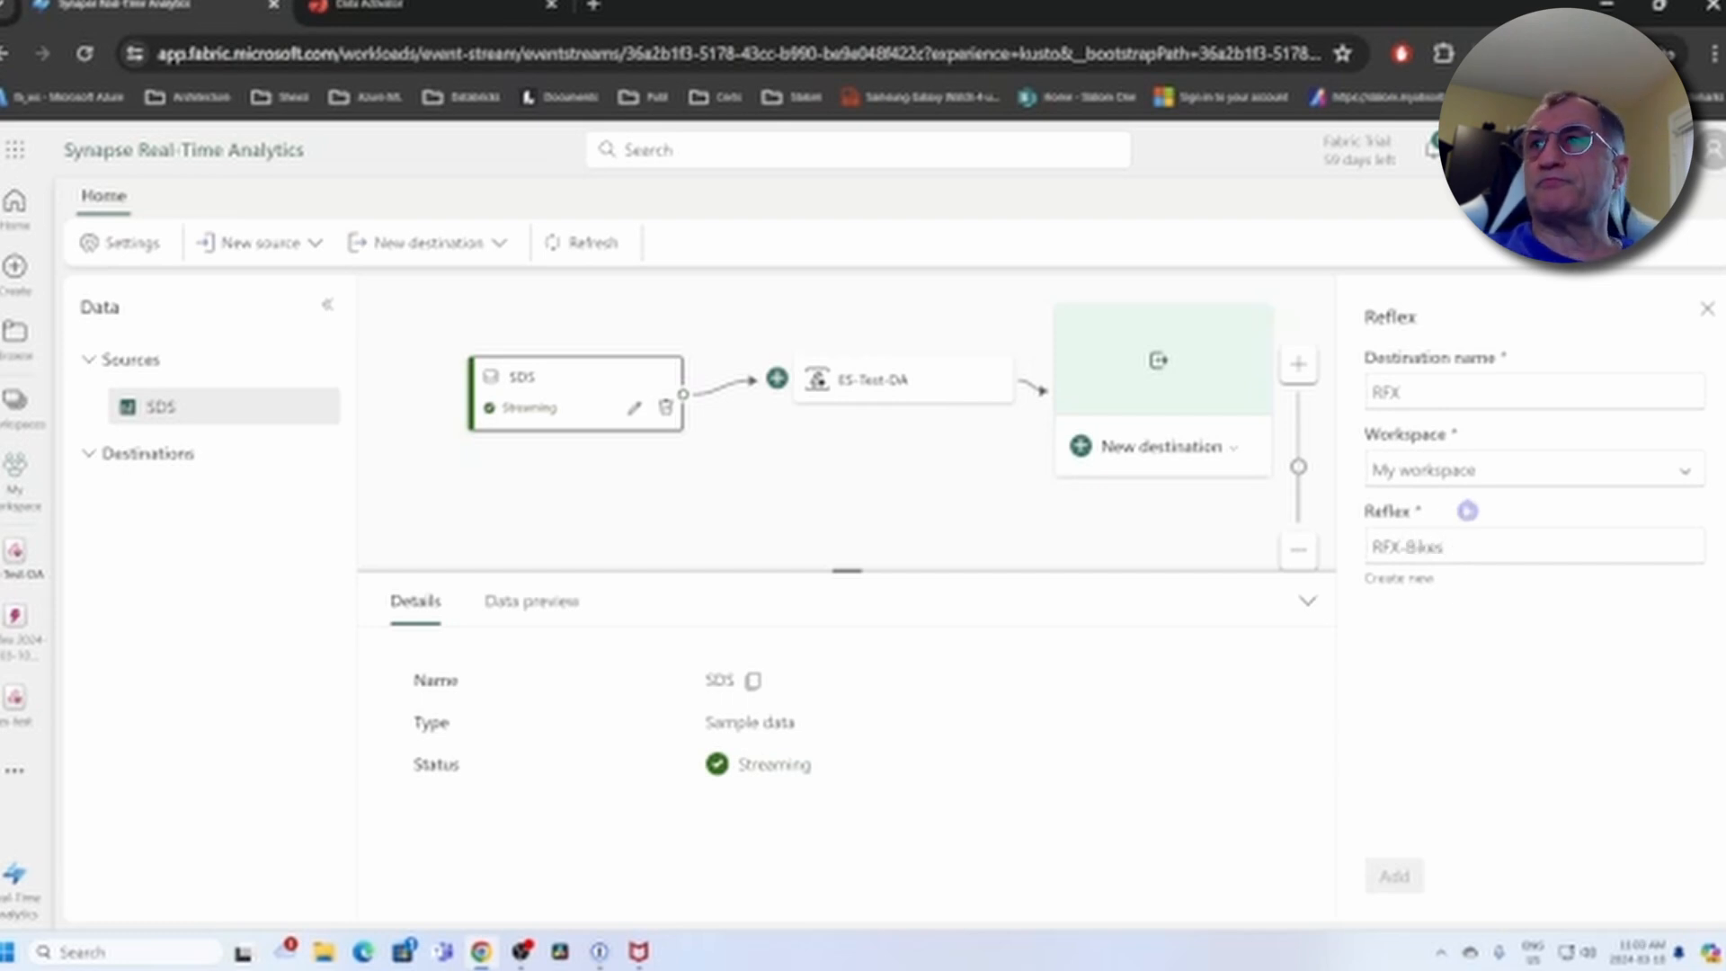
left_click_drag(1486, 551, 1272, 561)
key("ctrl+c")
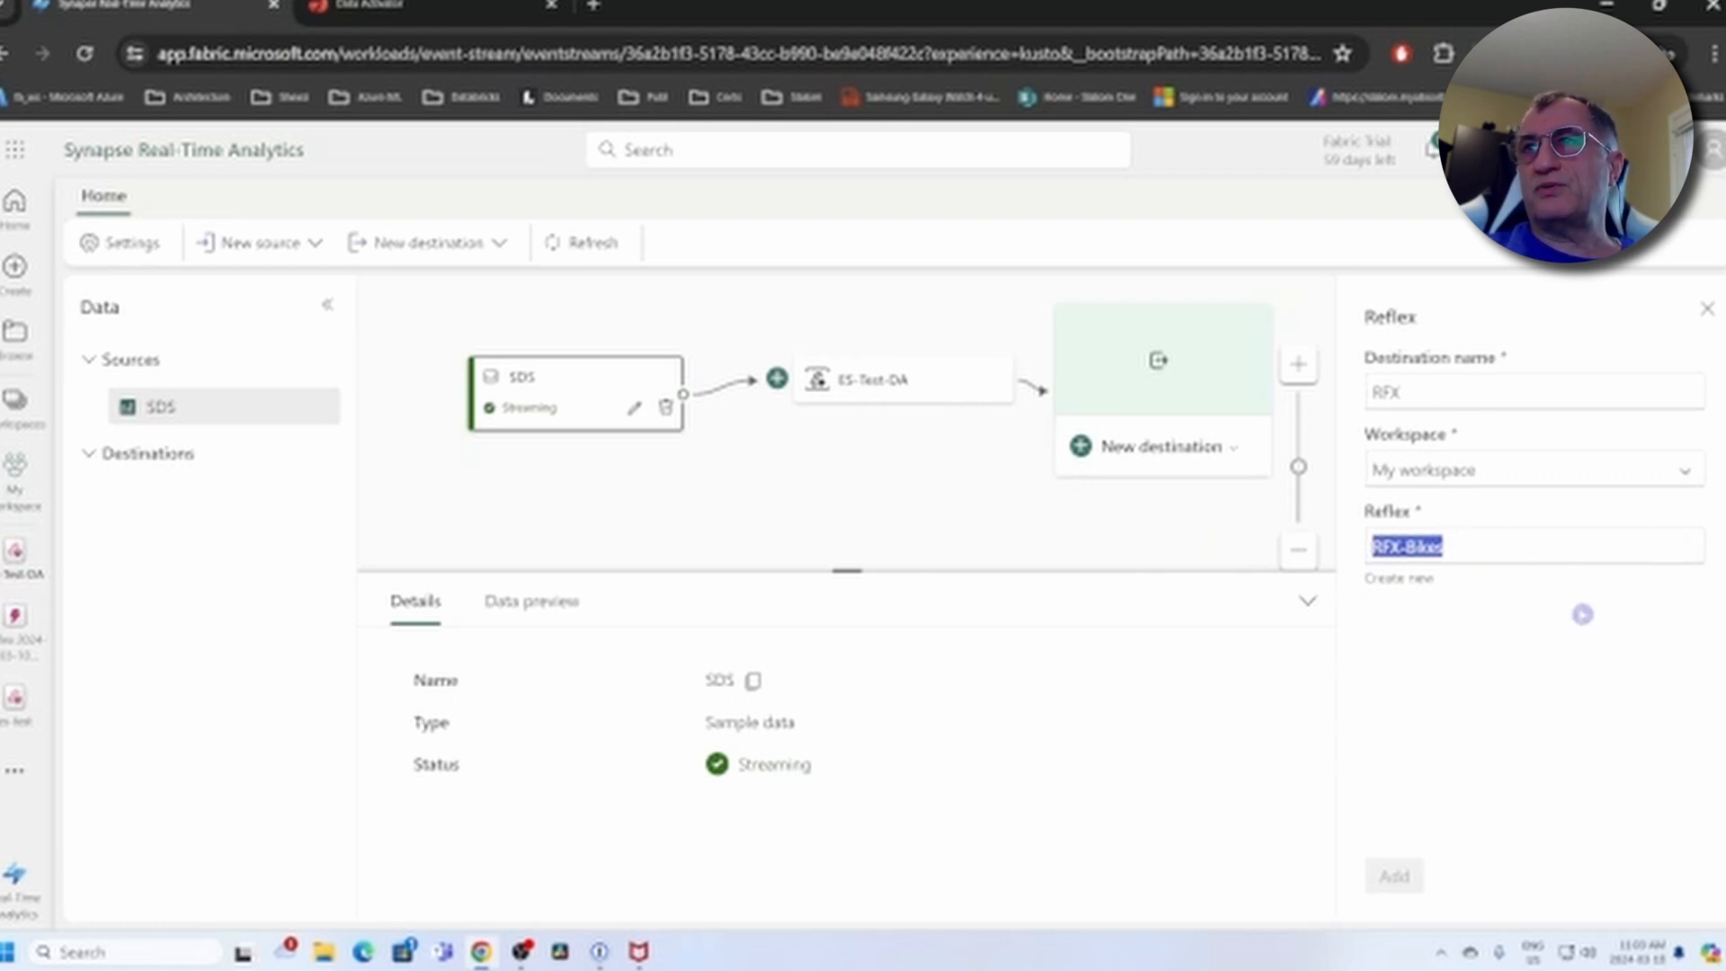
left_click(1404, 579)
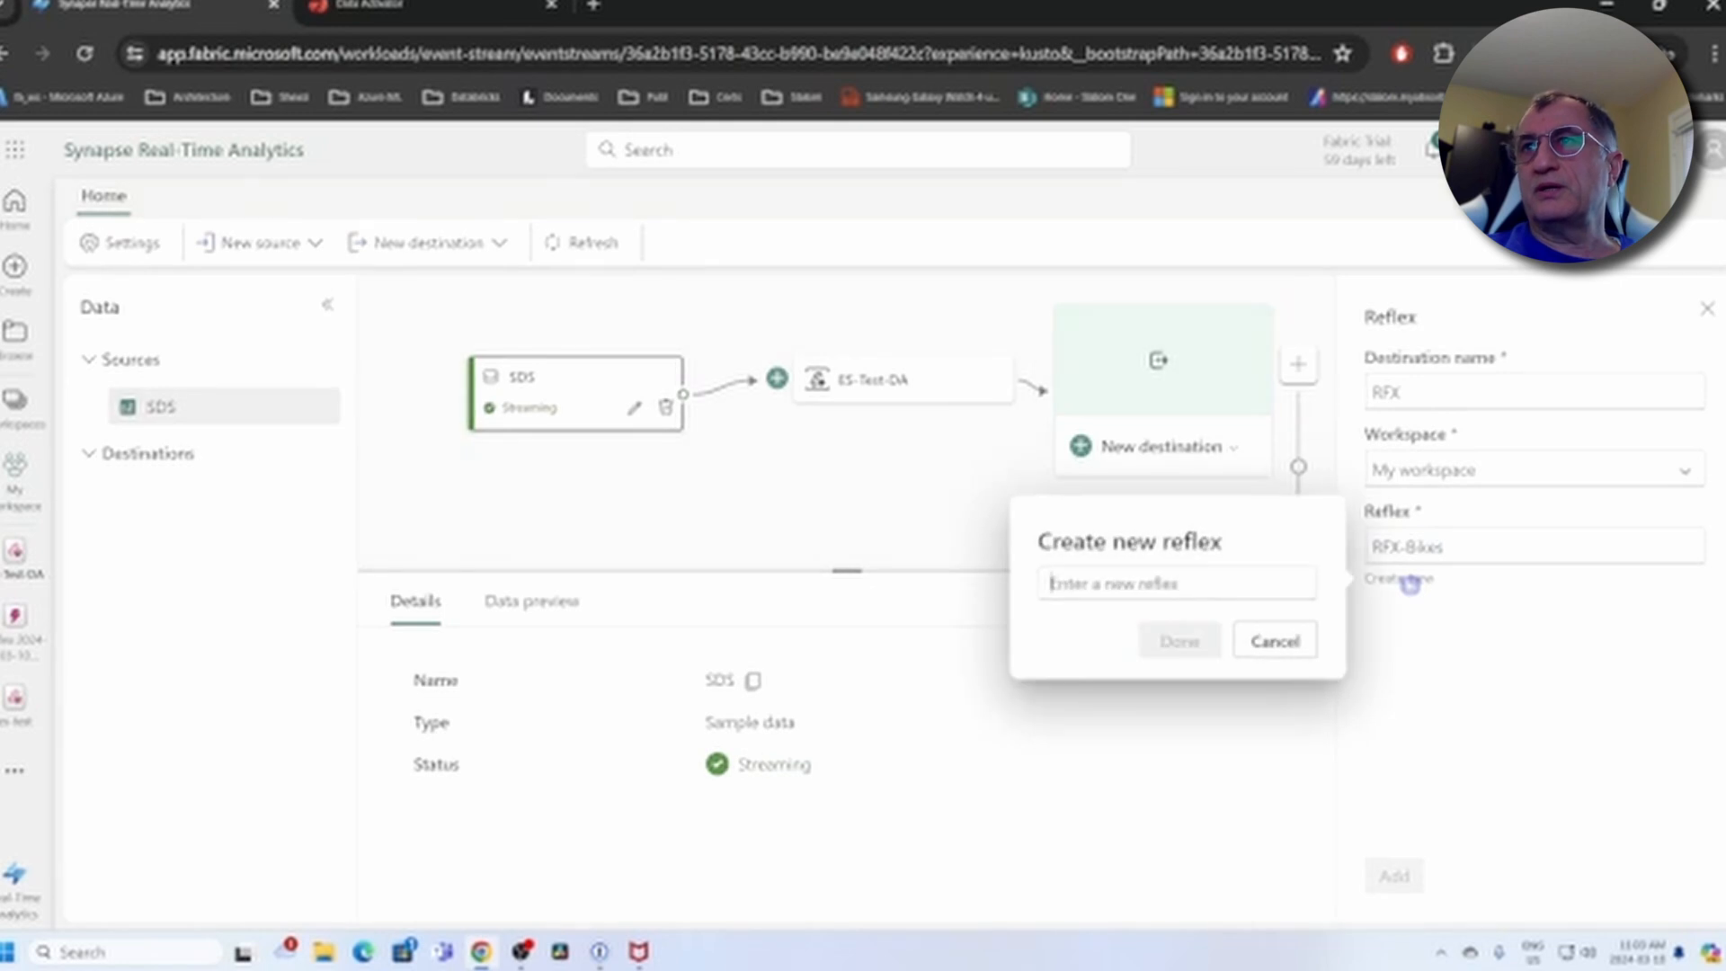
key("ctrl+v")
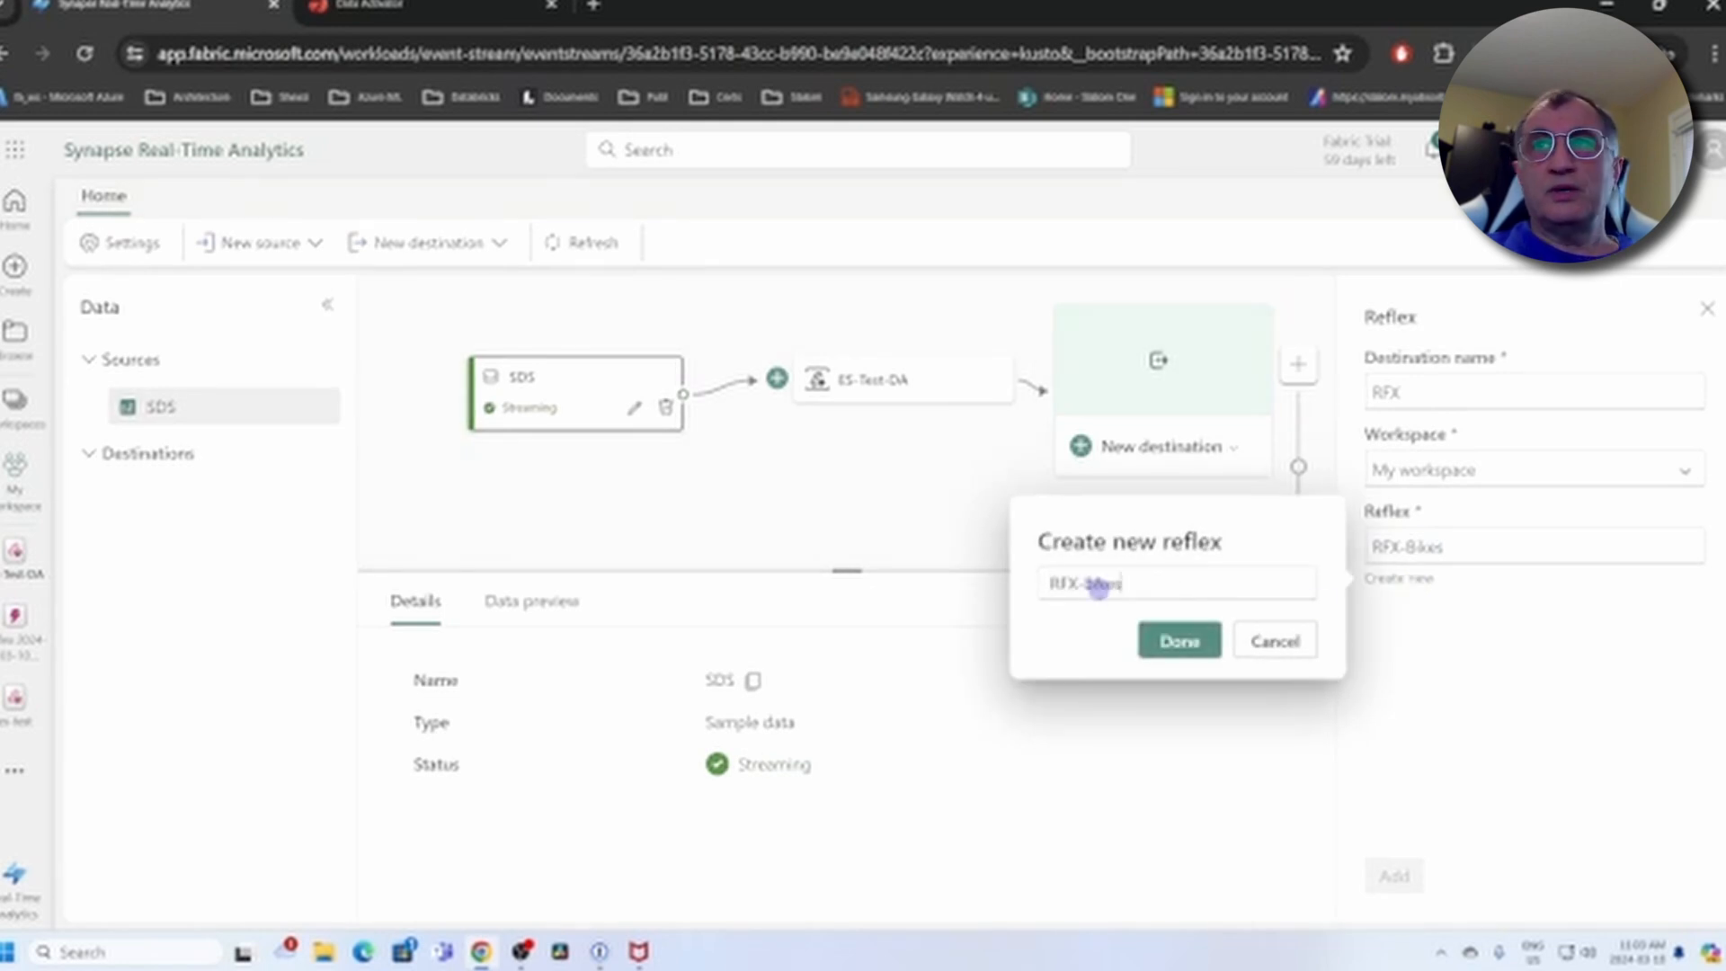
left_click(1170, 654)
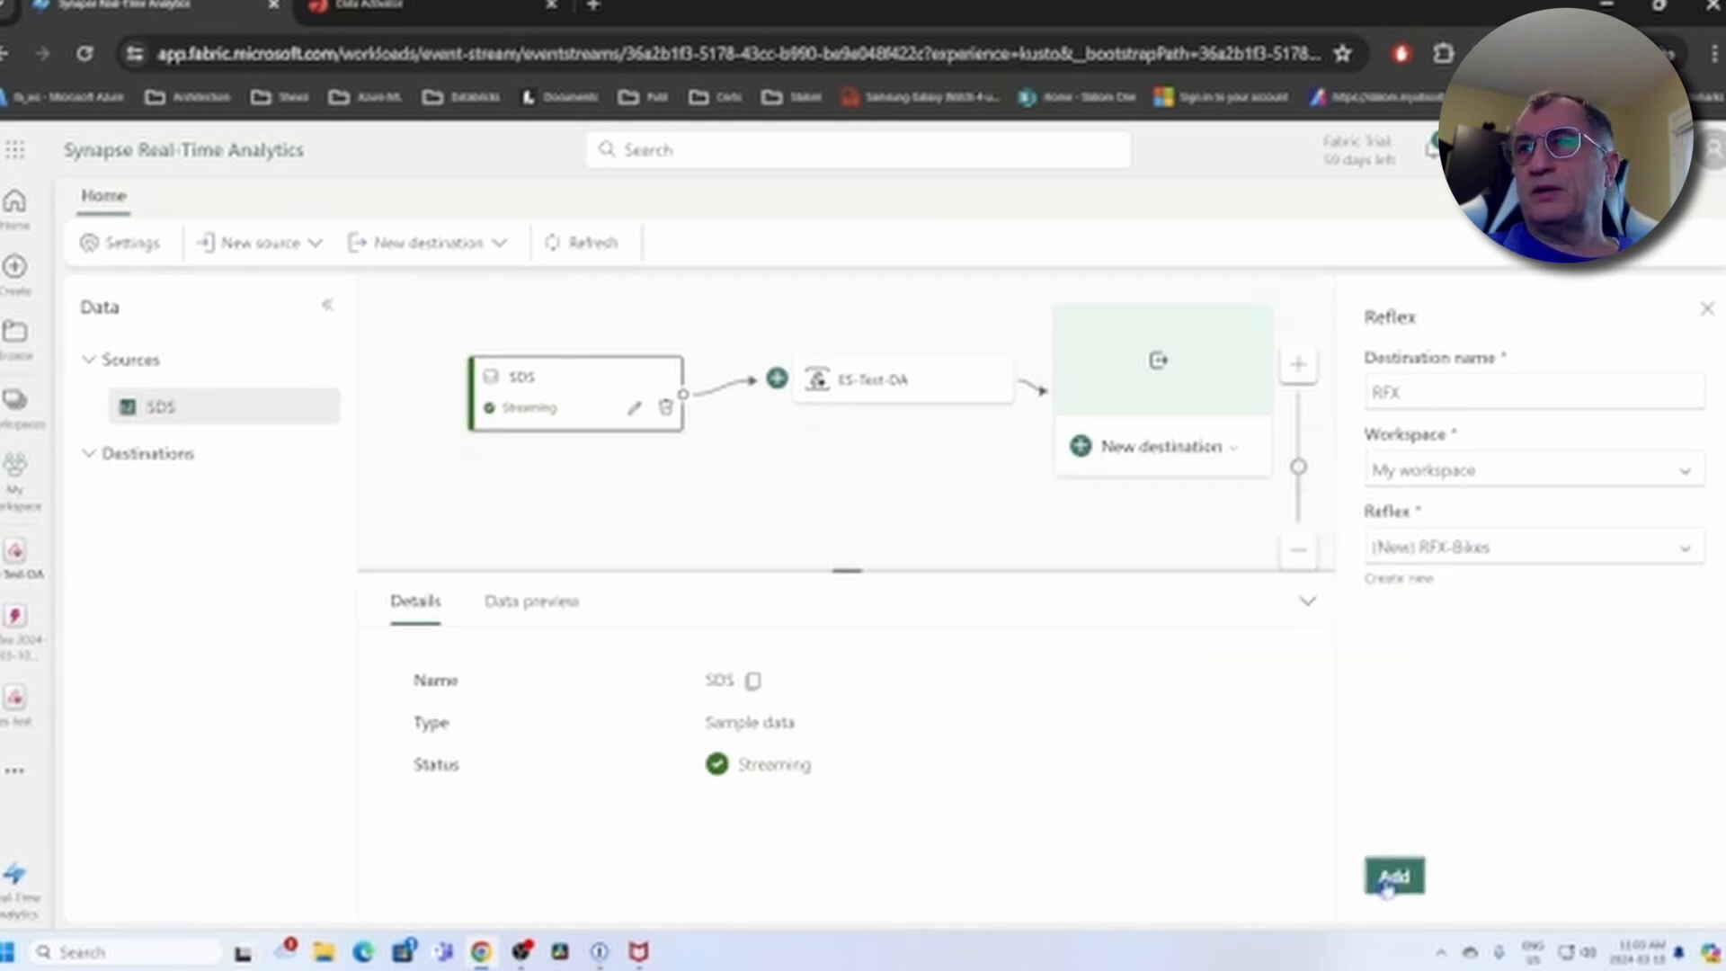
left_click(1391, 878)
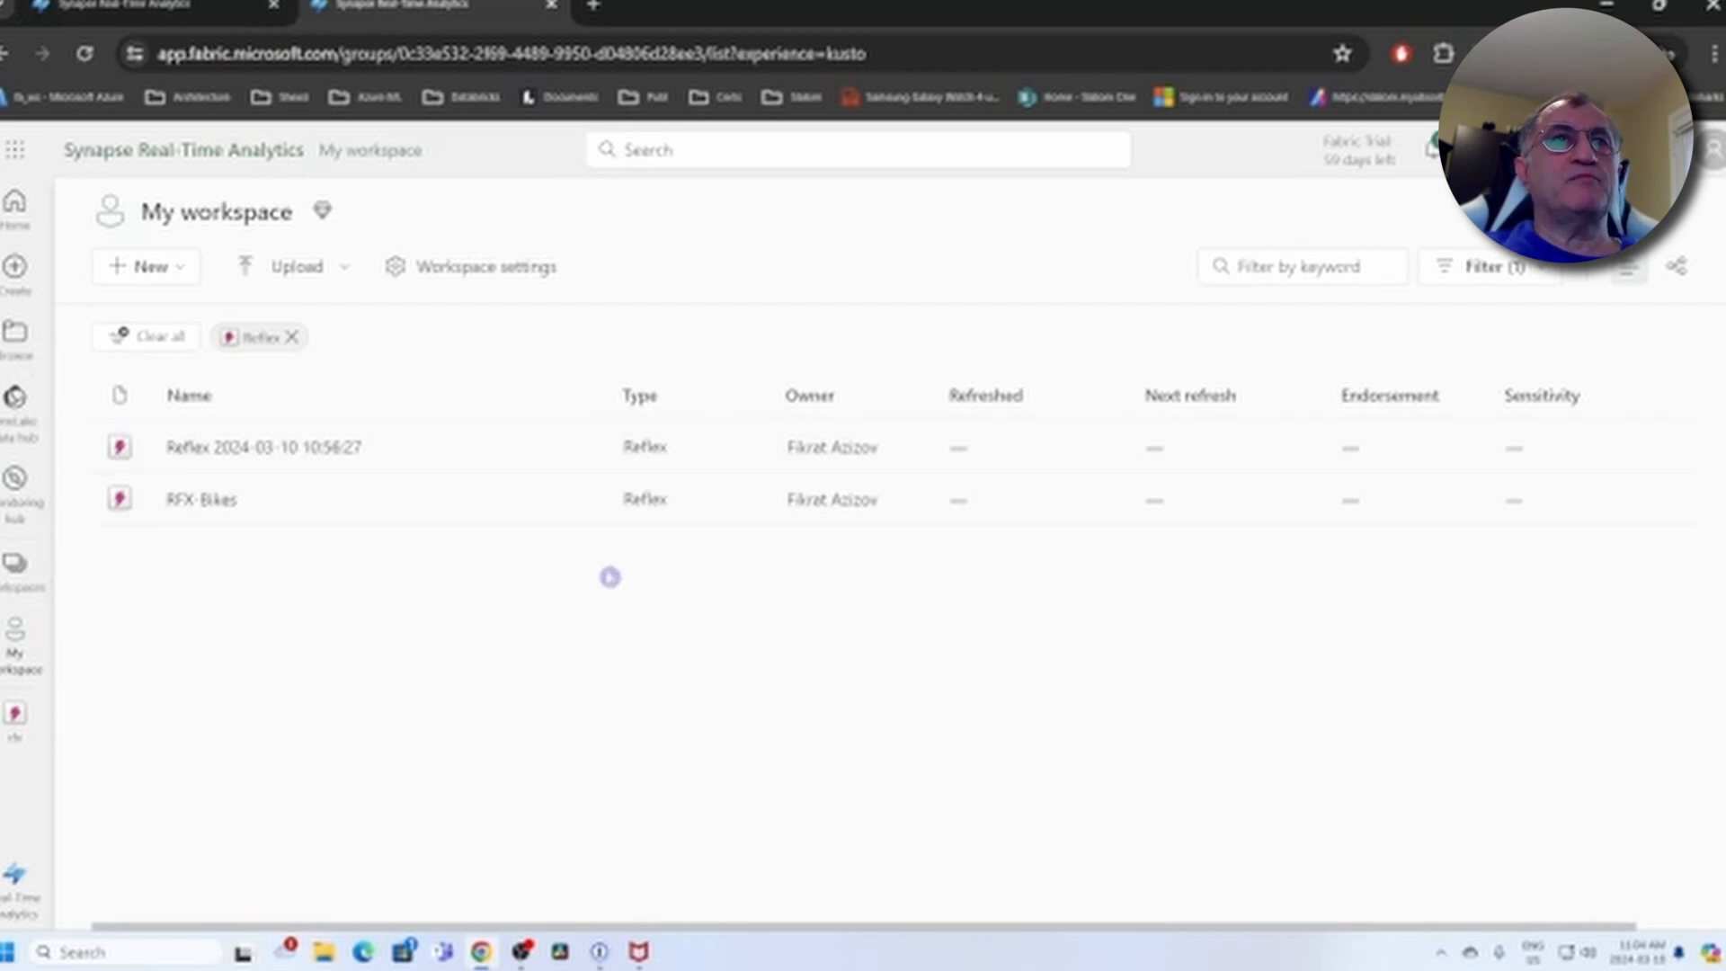
Open the RFX-Bikes reflex from My workspace and chart the ES-Test-DA-RFX event count for the last hour
left_click(195, 503)
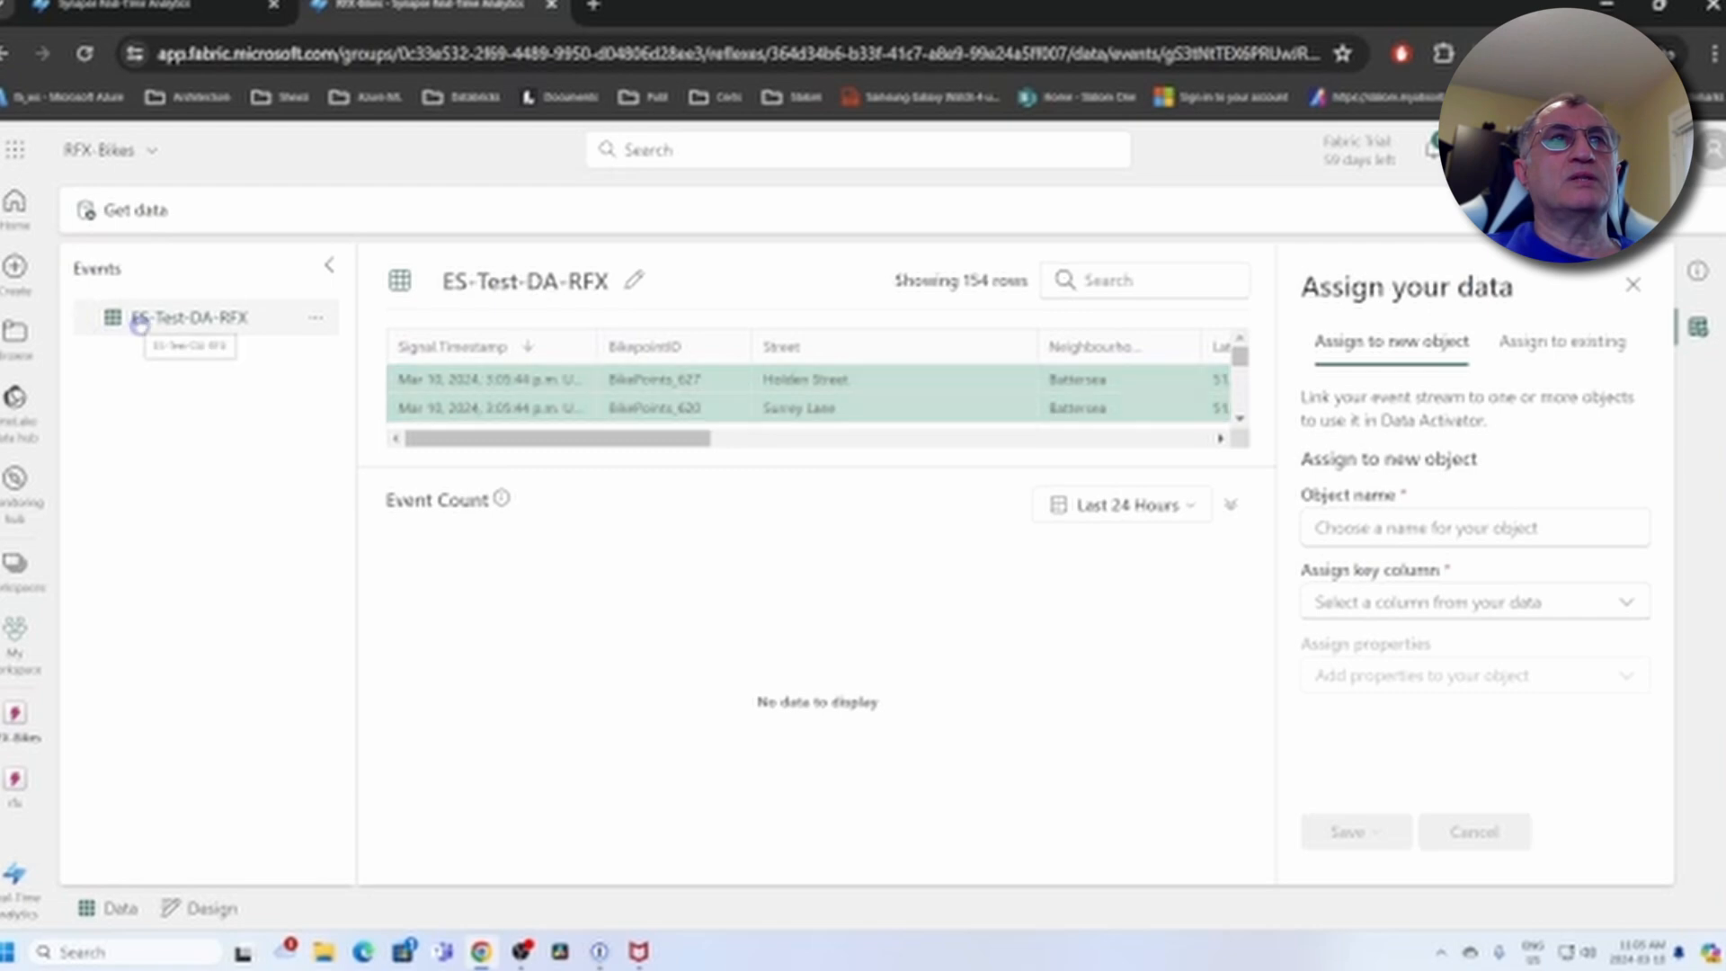
left_click(182, 338)
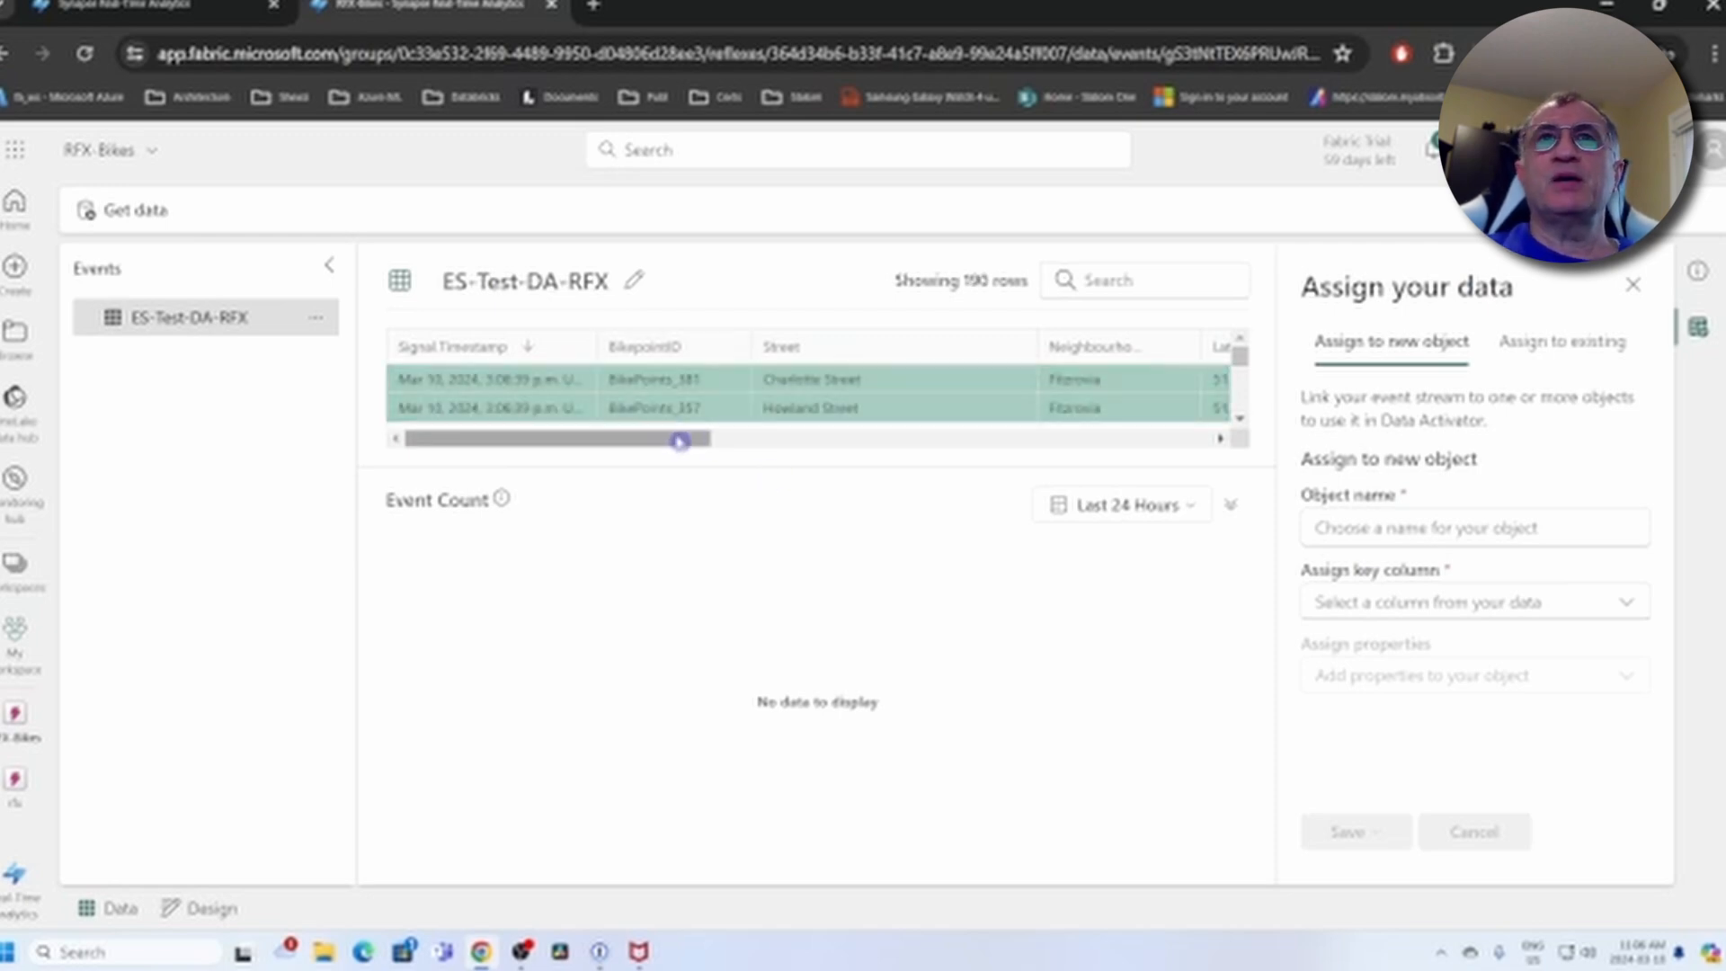
left_click_drag(681, 443, 706, 449)
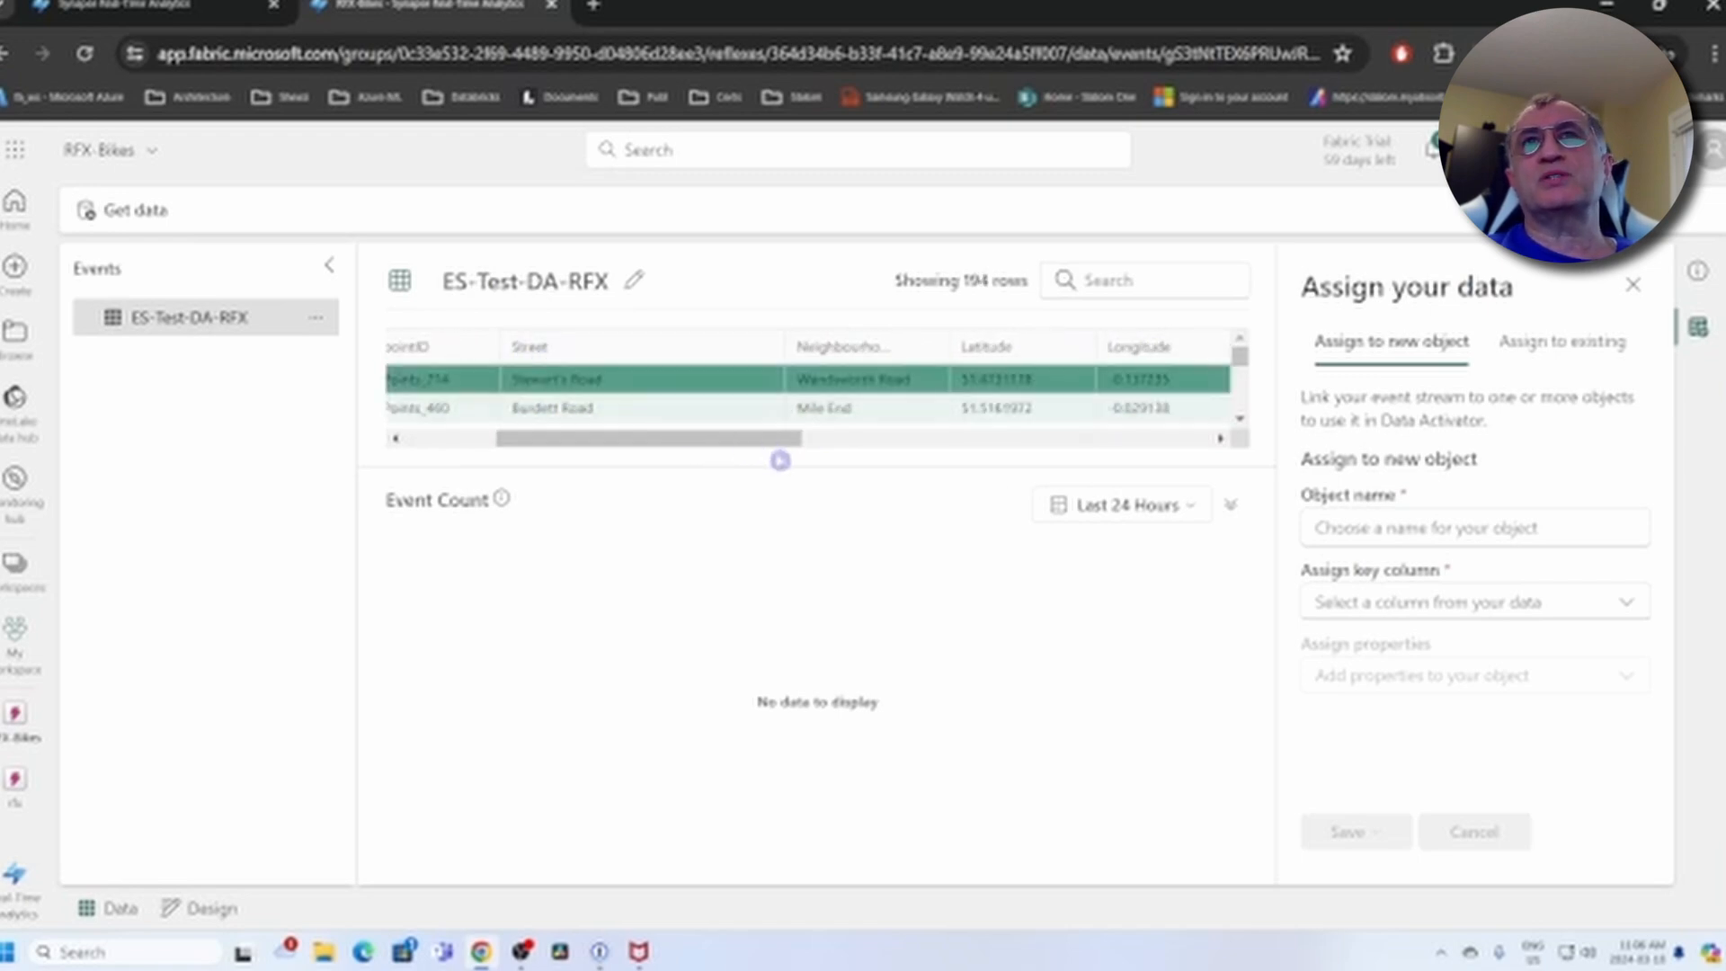
left_click_drag(779, 447, 874, 464)
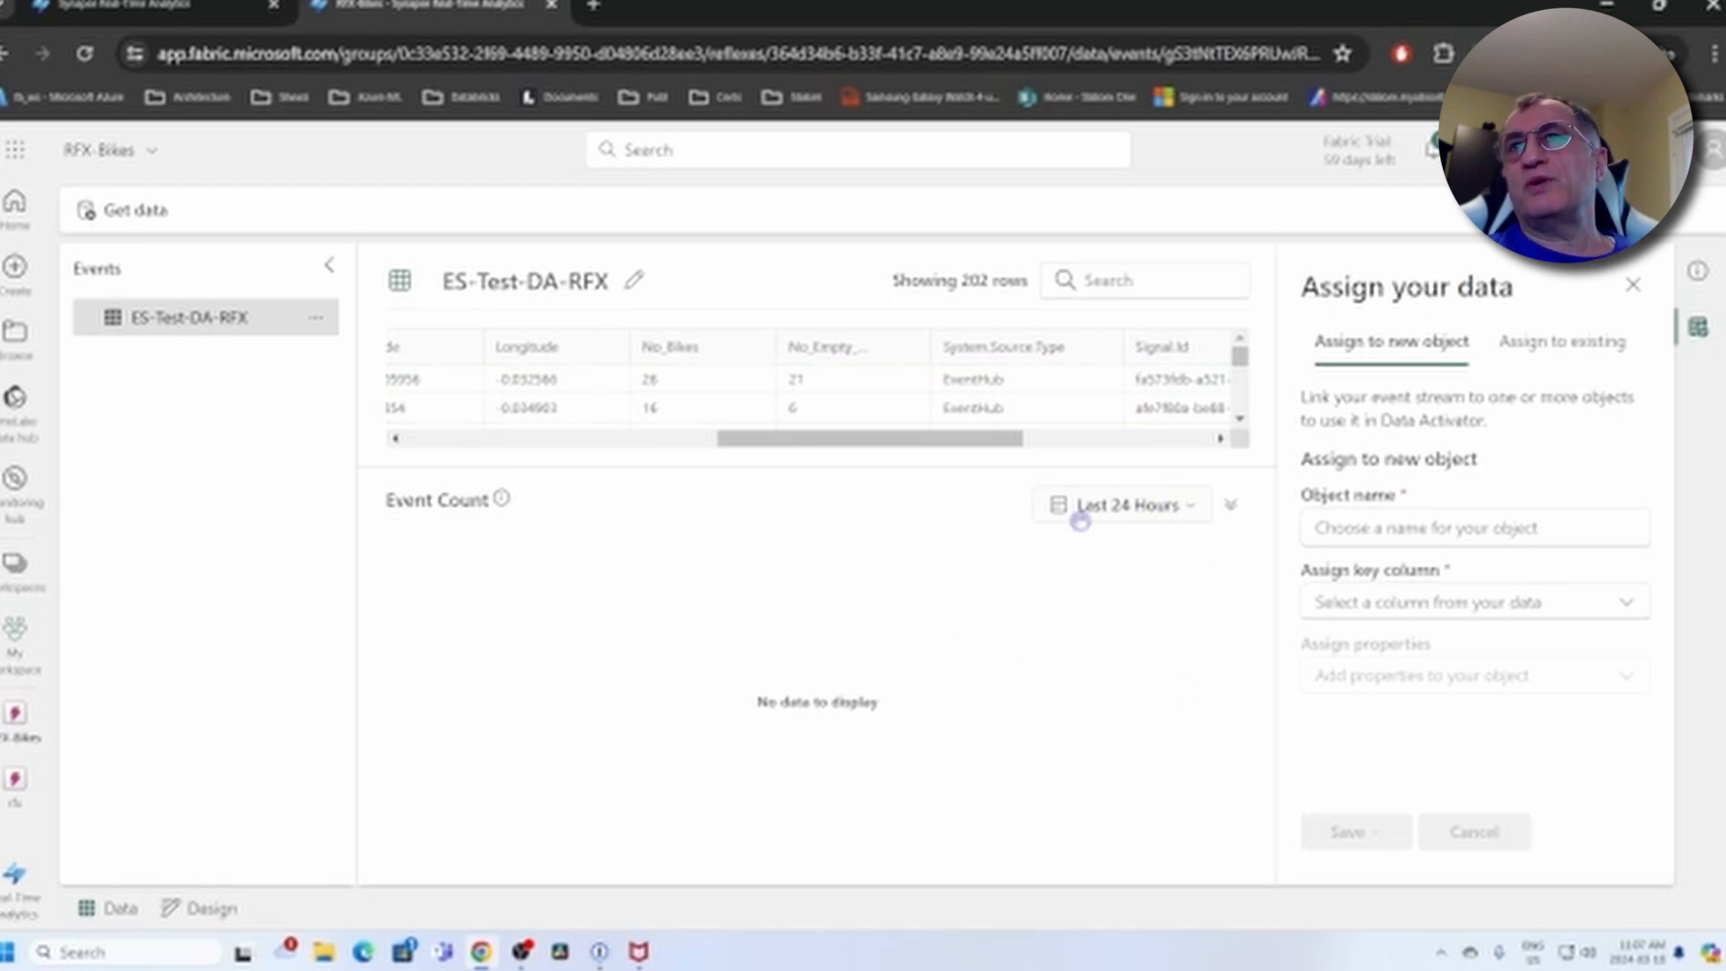
left_click(1189, 507)
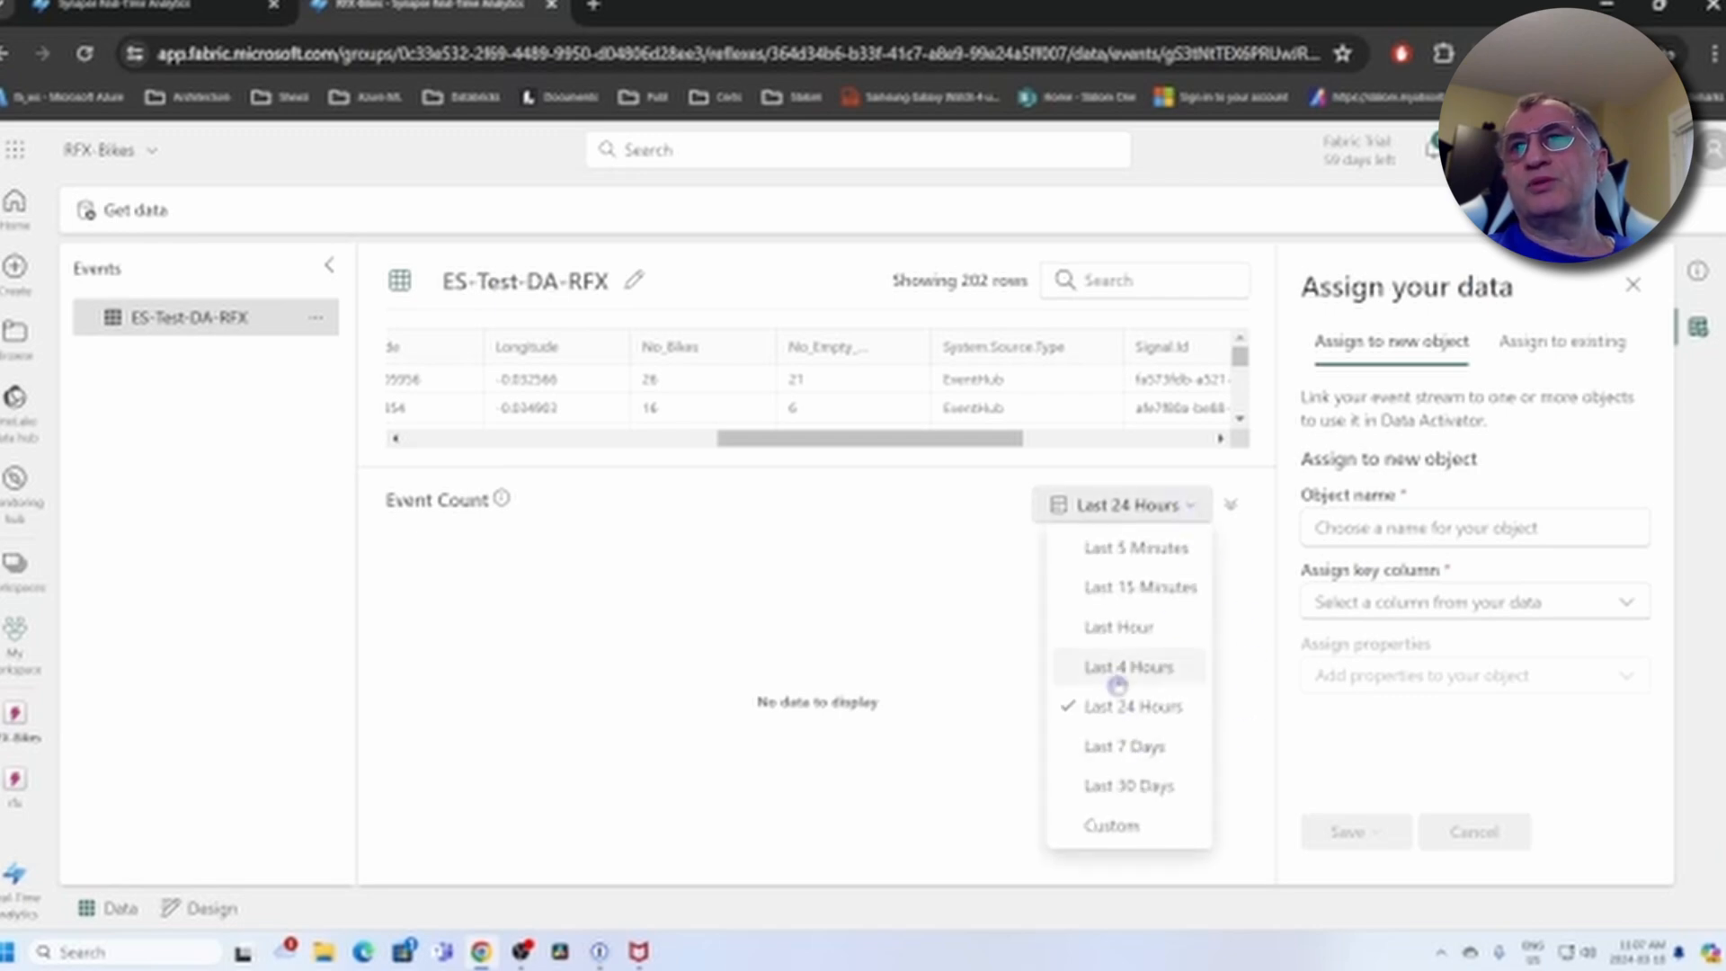
left_click(1164, 629)
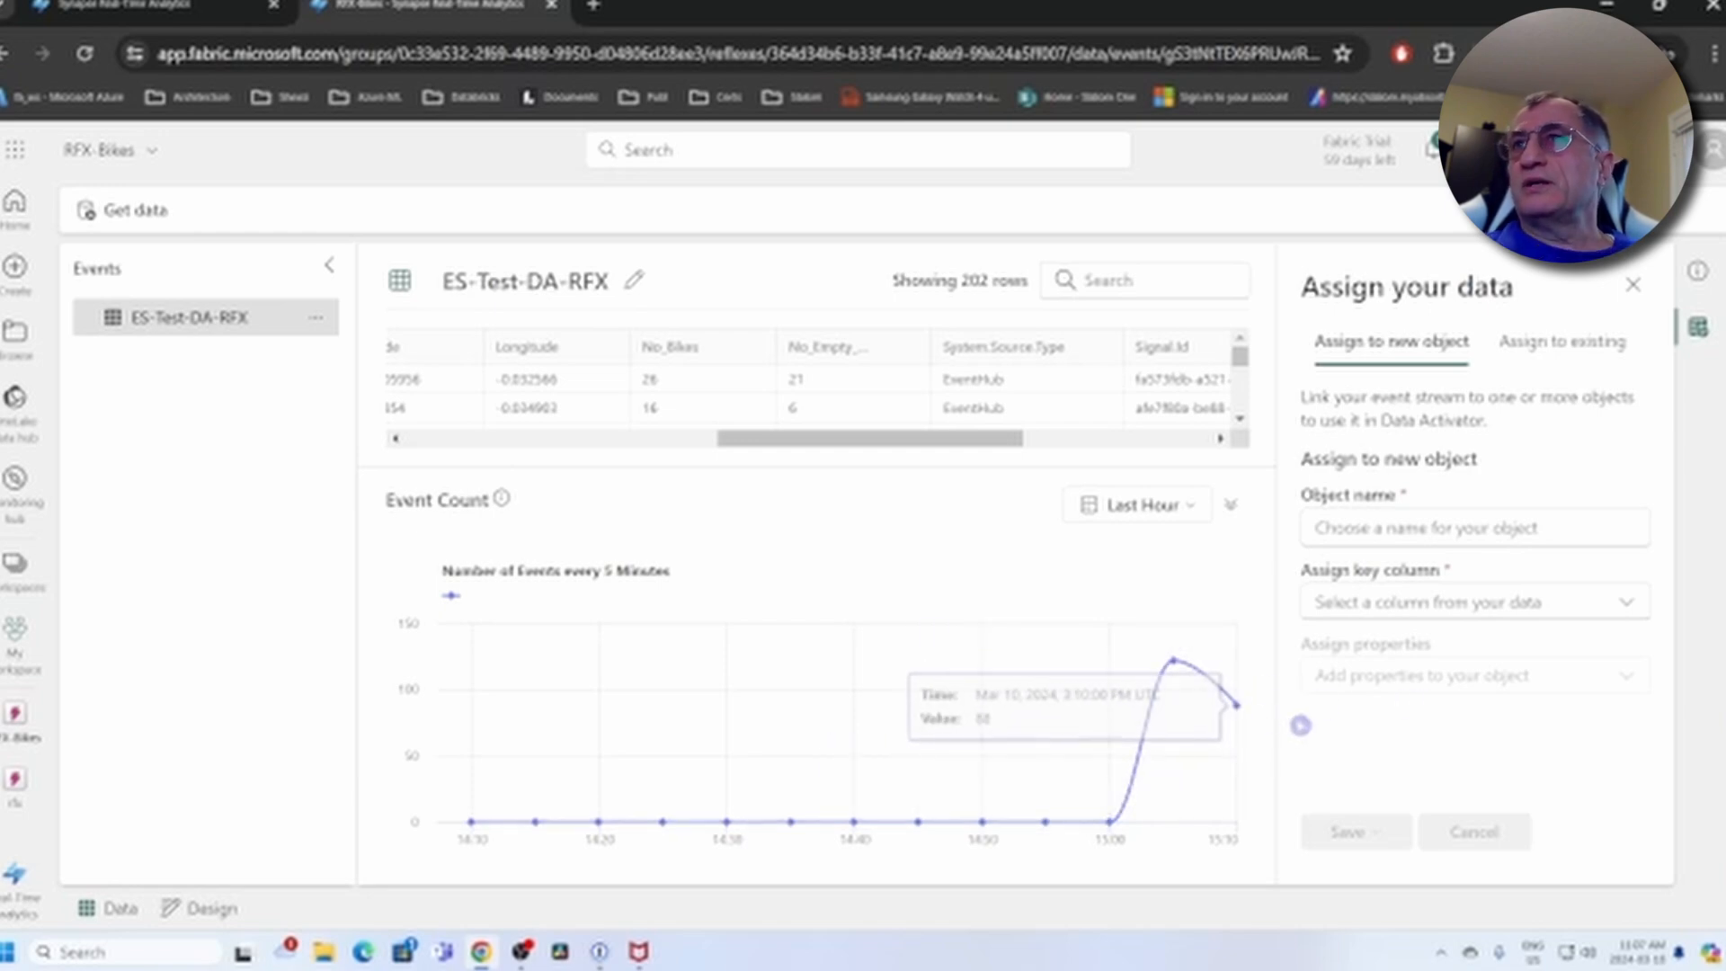
Define a new object named BikeRents for the event data, with BikepointID as its key column
left_click(1363, 532)
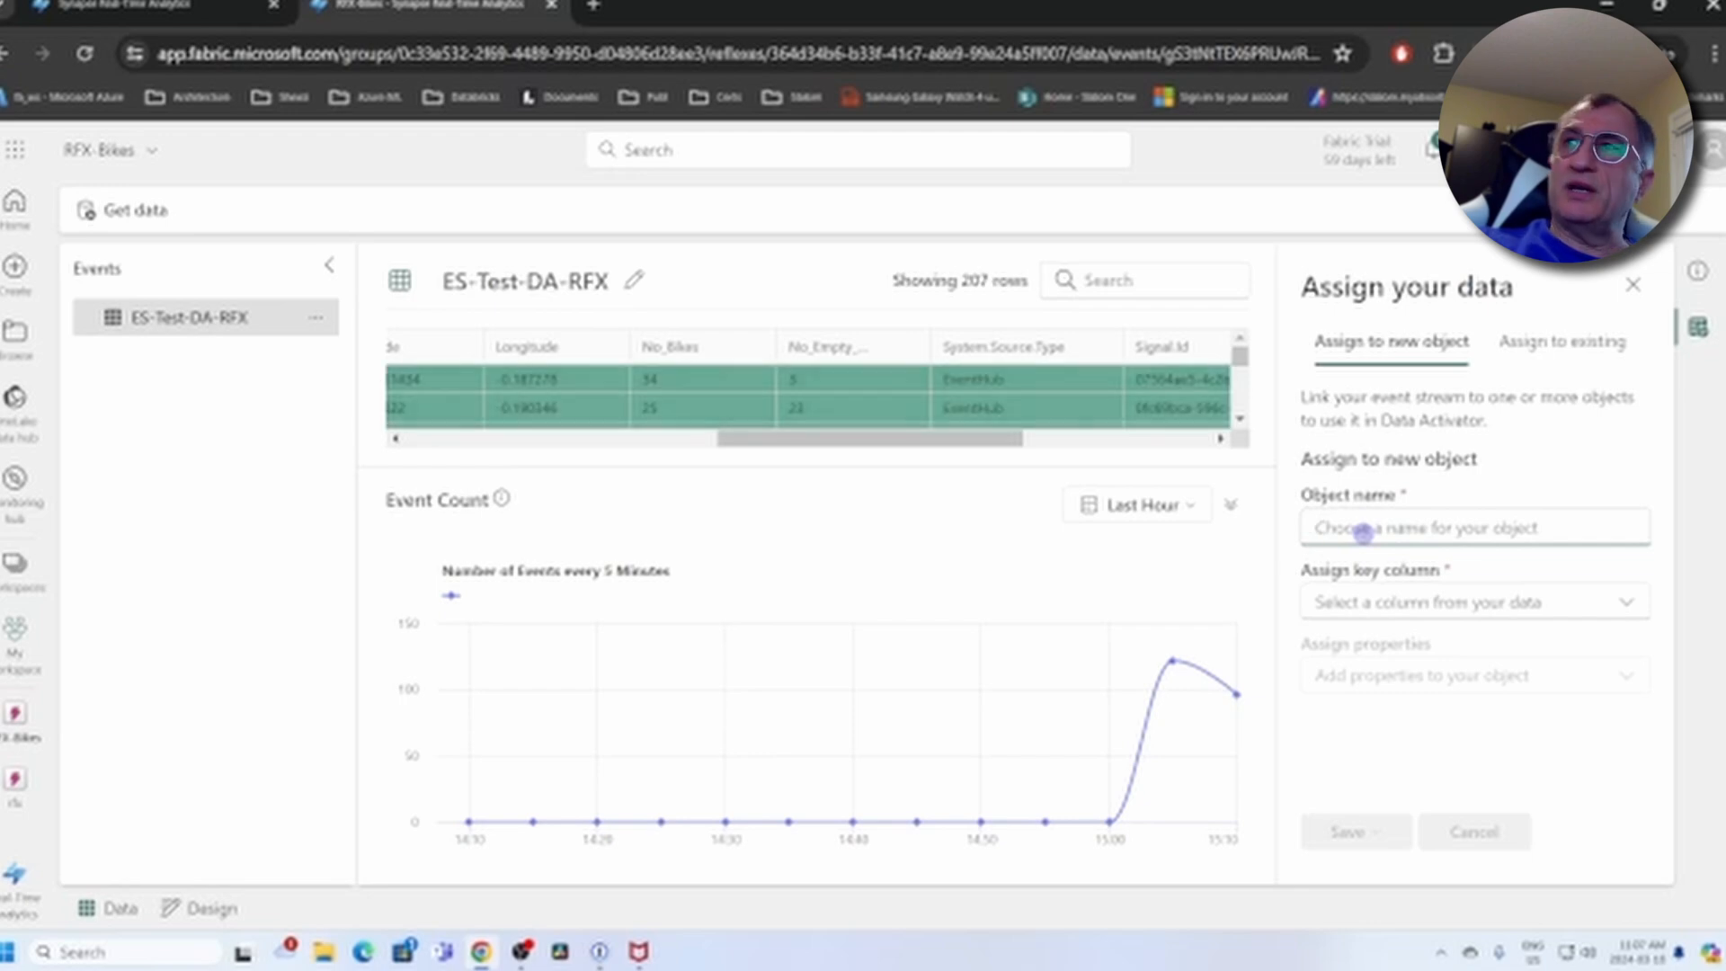
type("B")
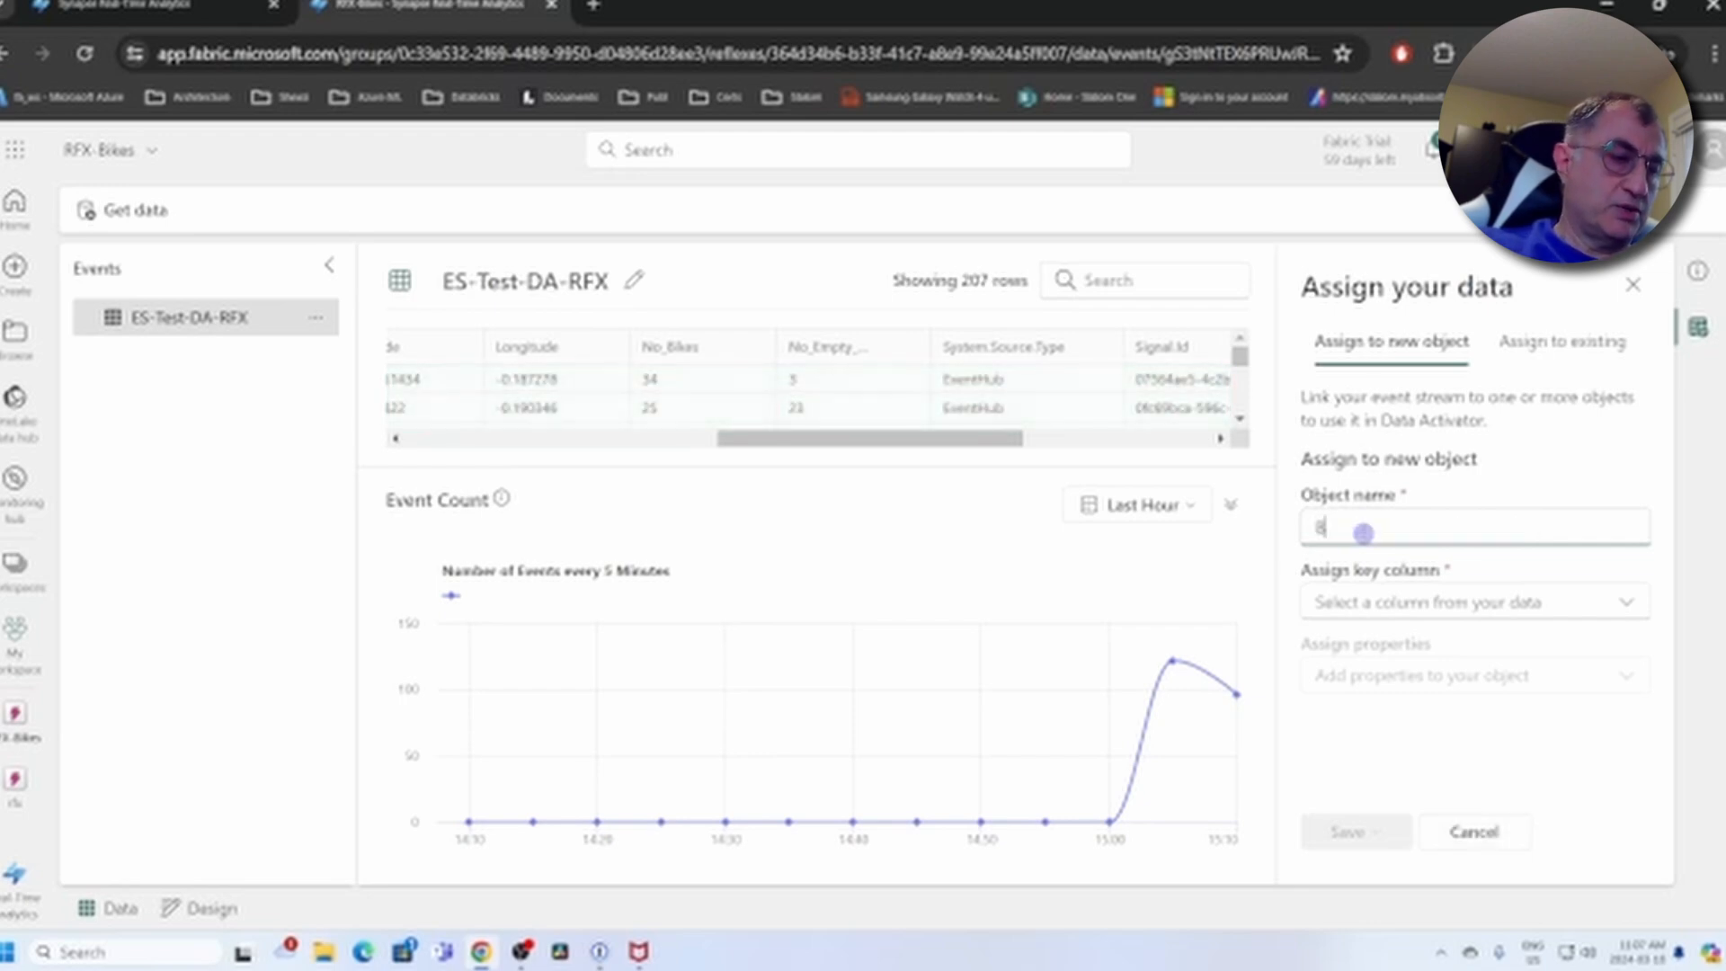
type("ikeRents")
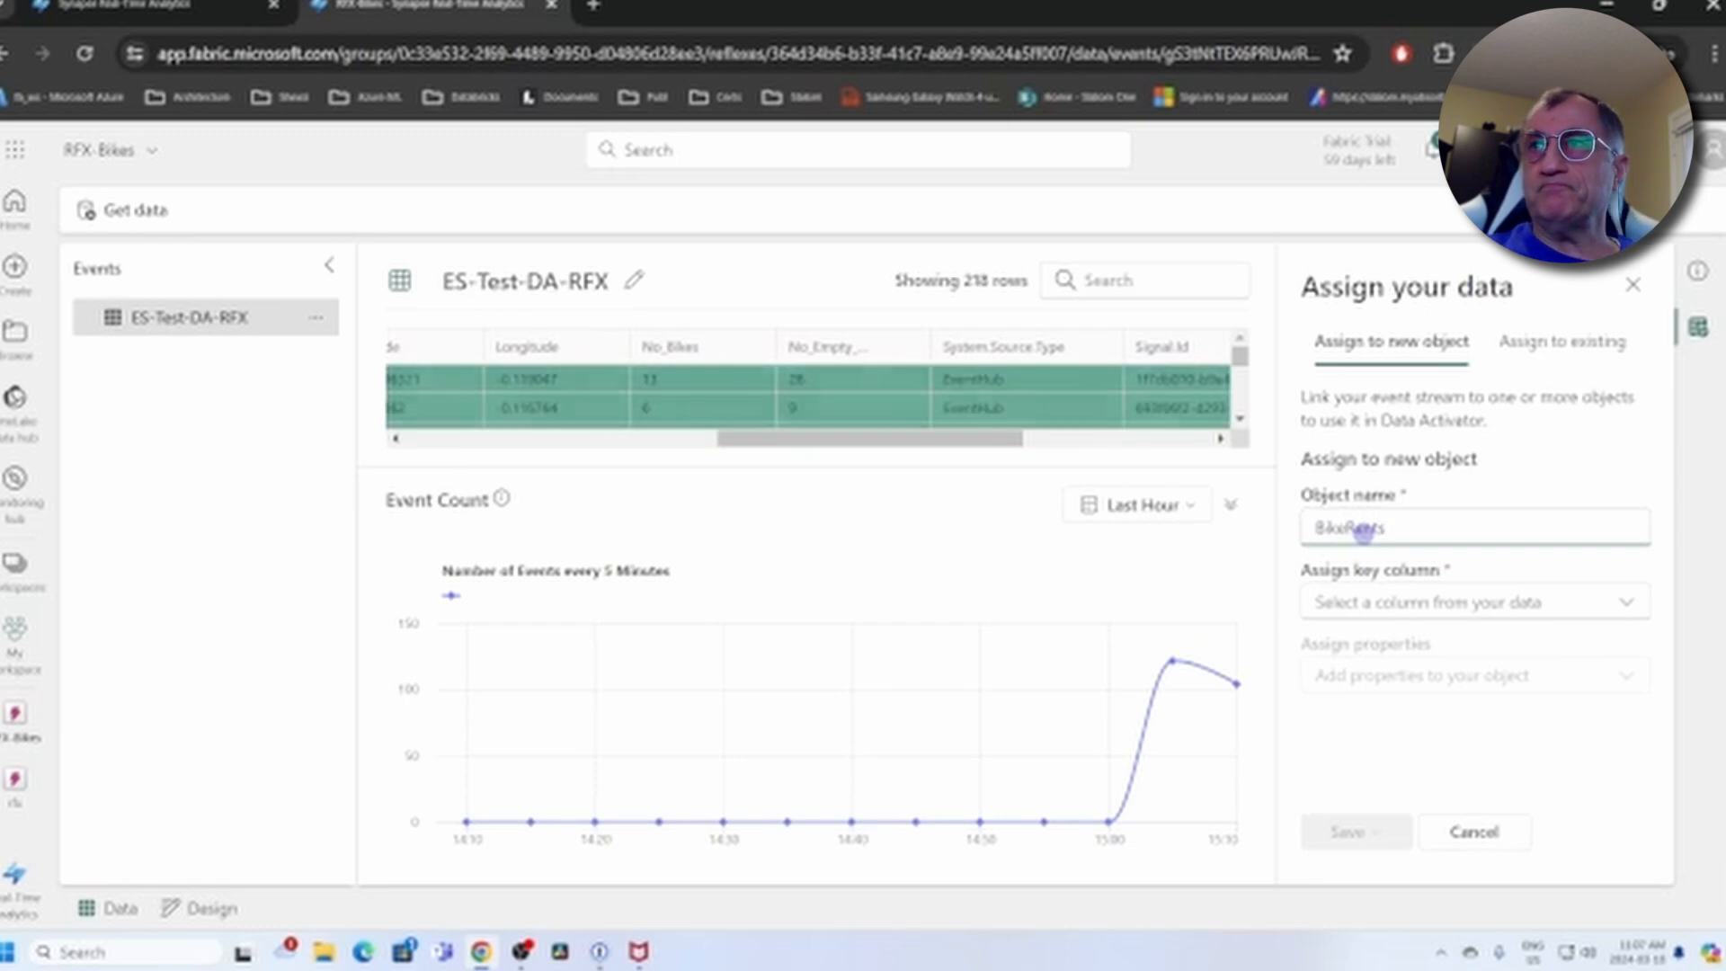
left_click(1604, 600)
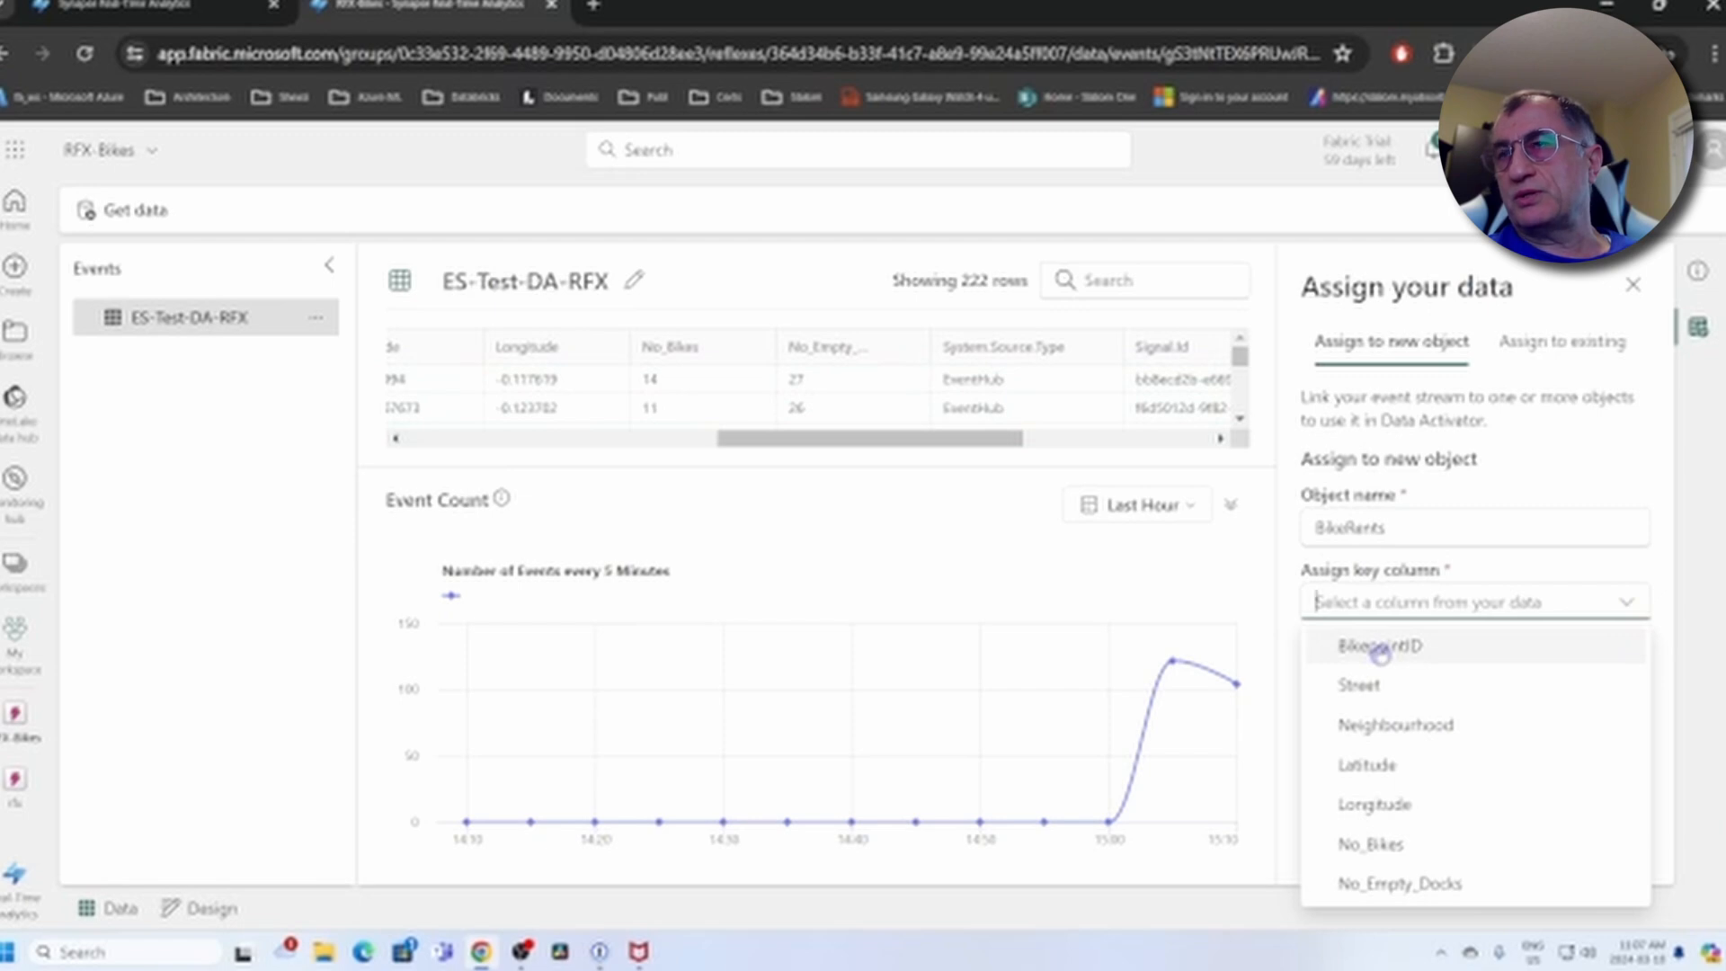
left_click(1427, 658)
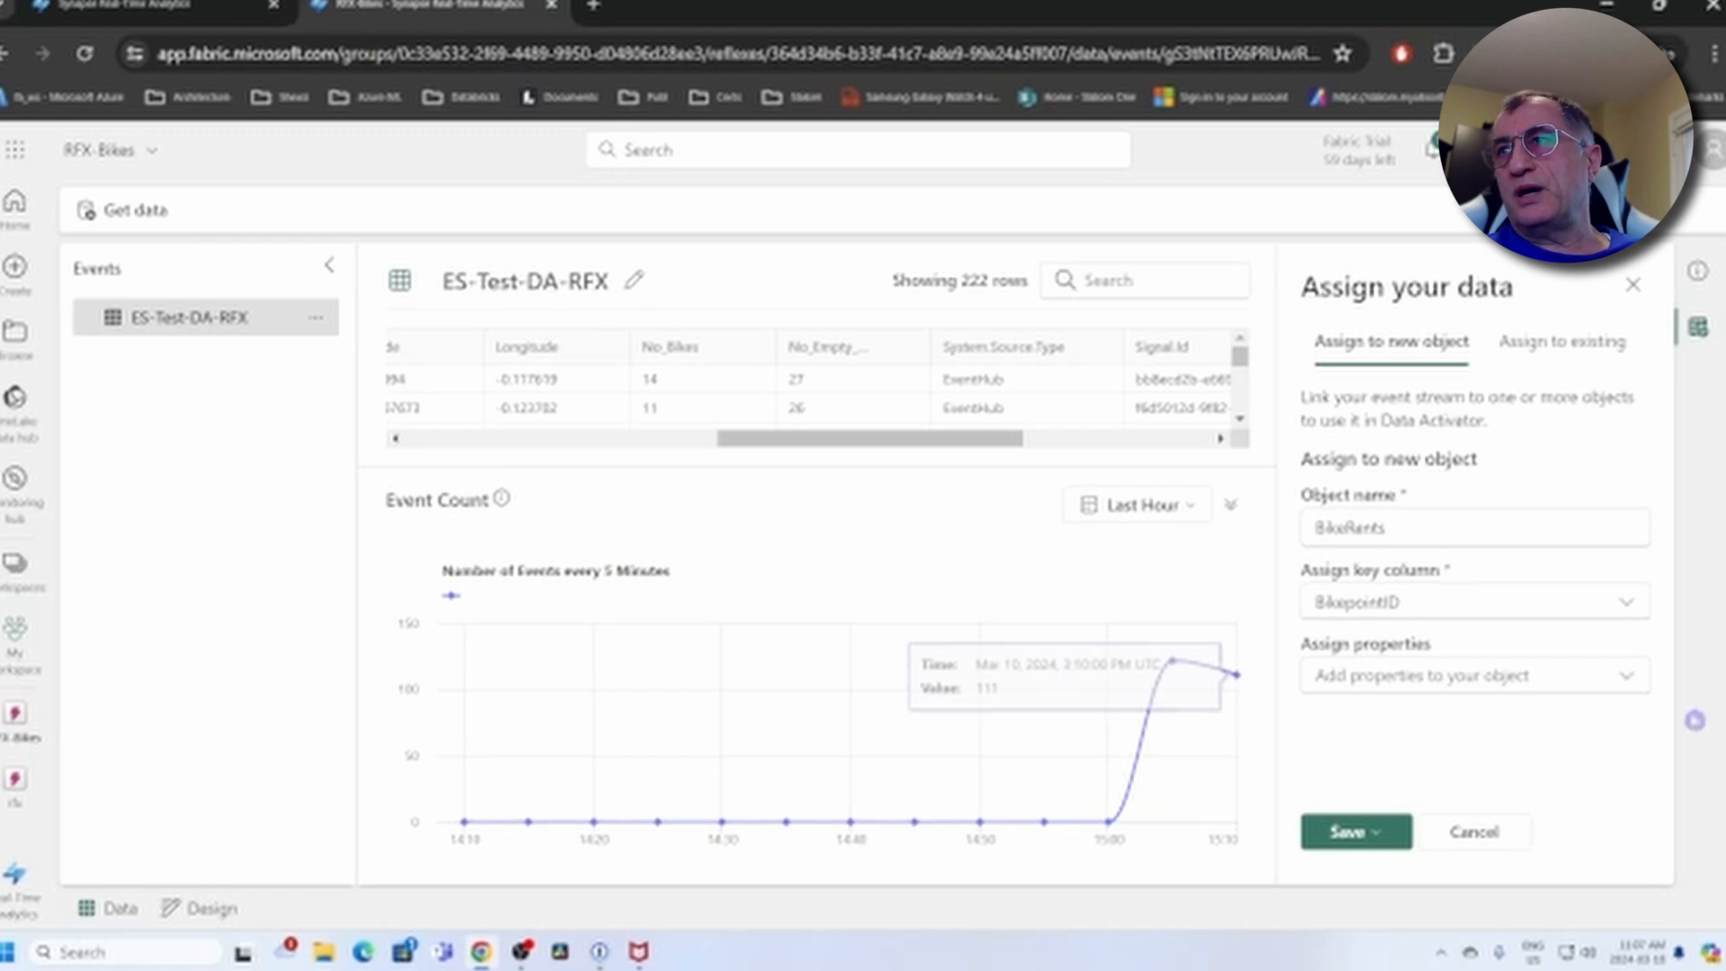
Assign the Street, No_Bikes and No_Empty_Docks properties to the BikeRents object, and save it, going to design mode
left_click(1628, 675)
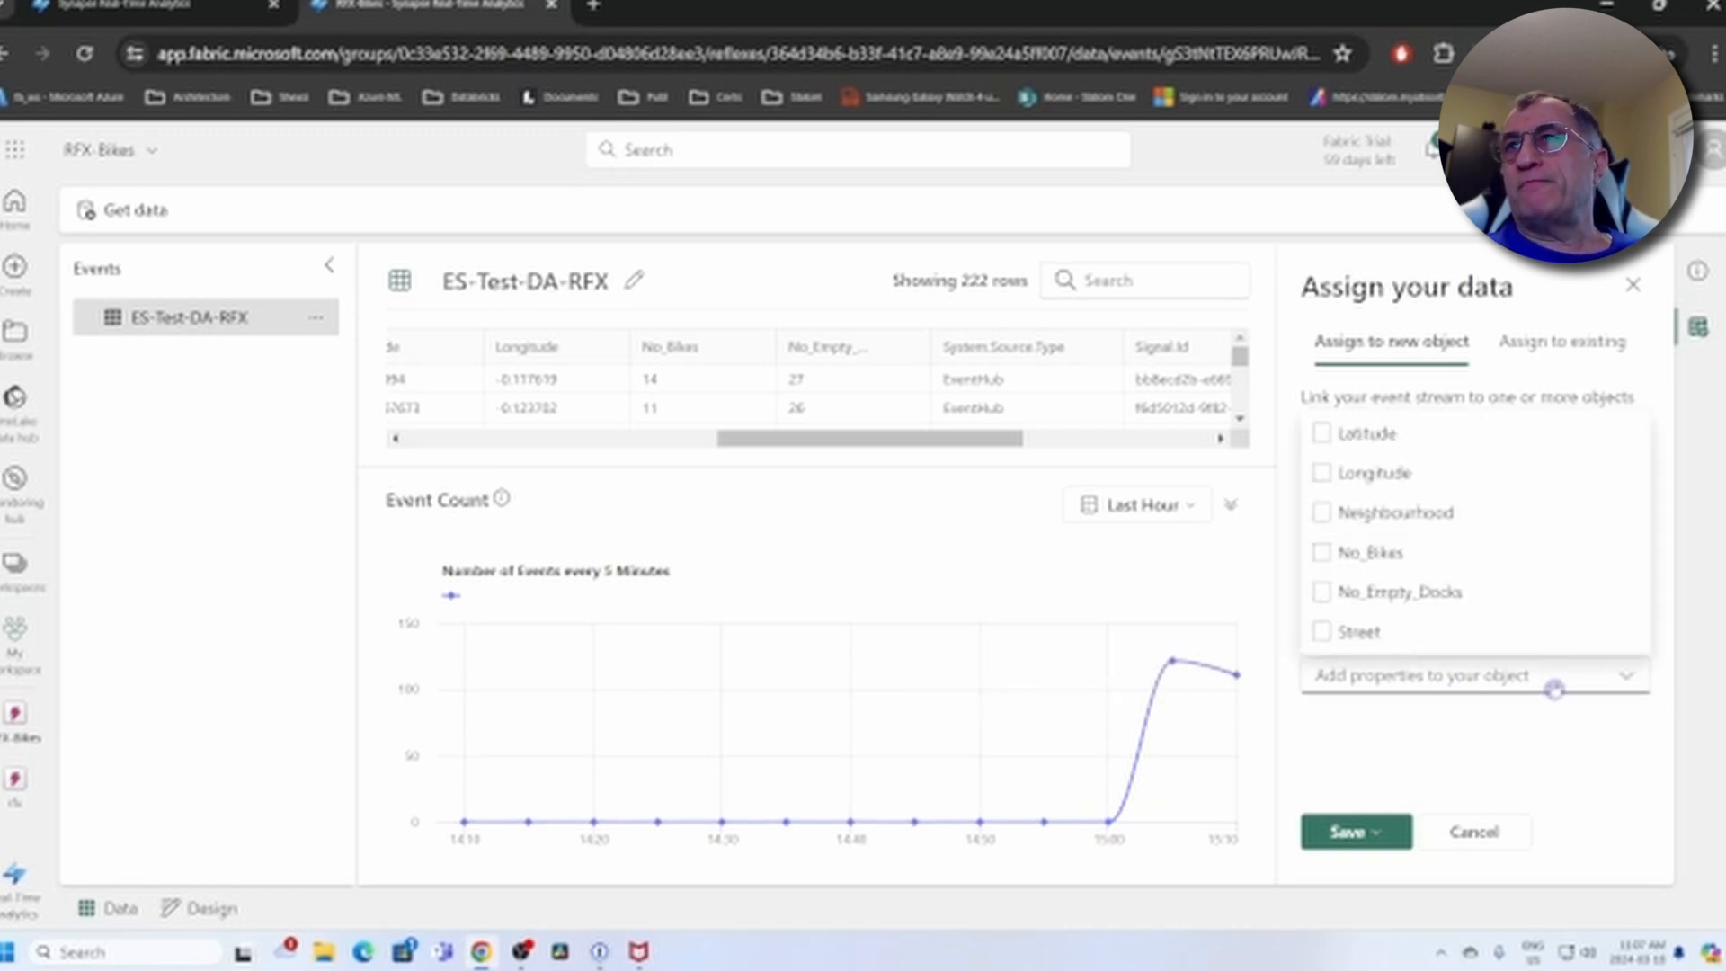
left_click(1320, 632)
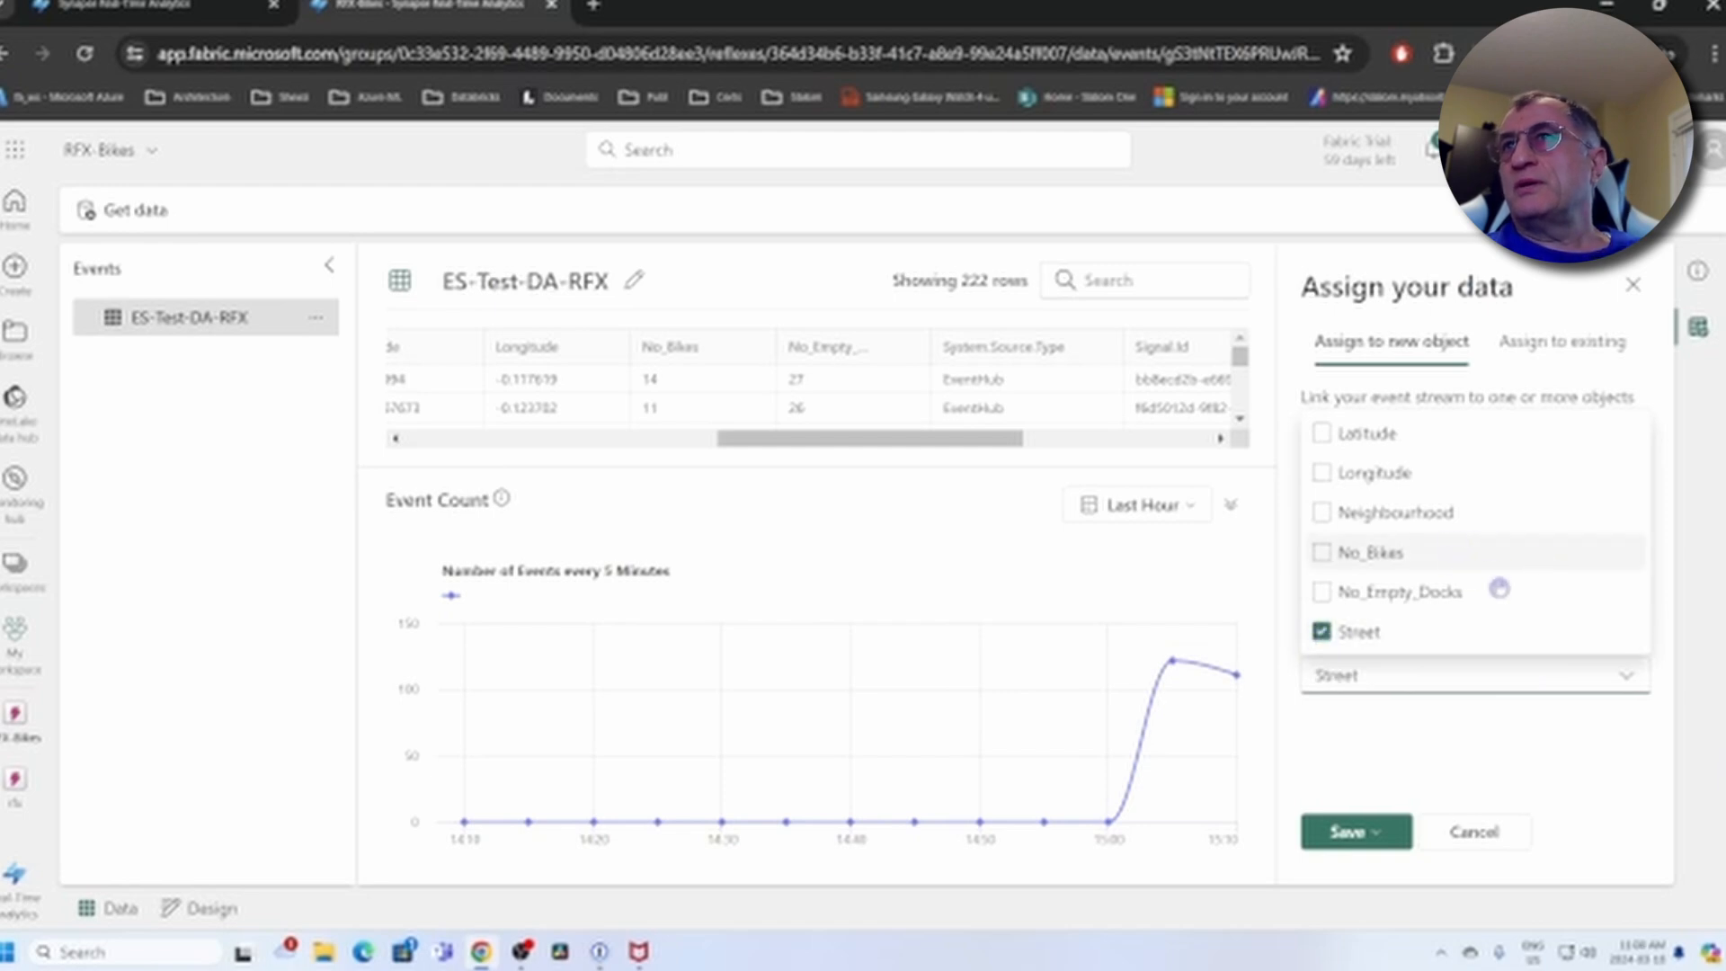
left_click(1321, 555)
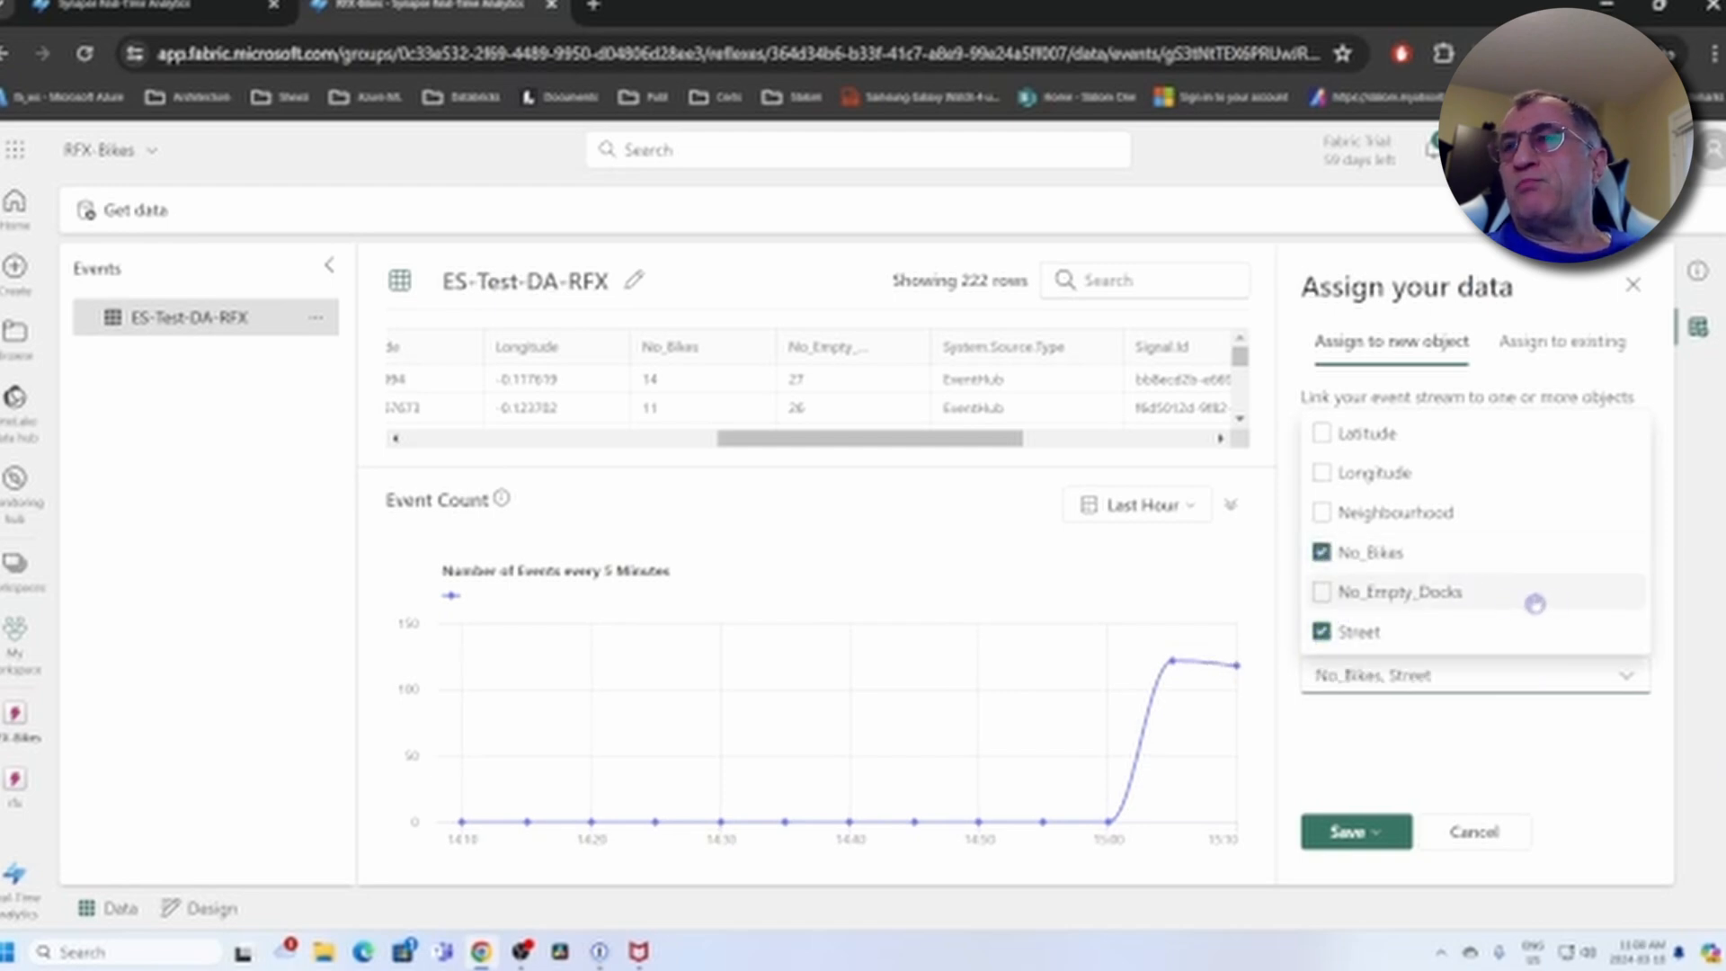
left_click(1322, 593)
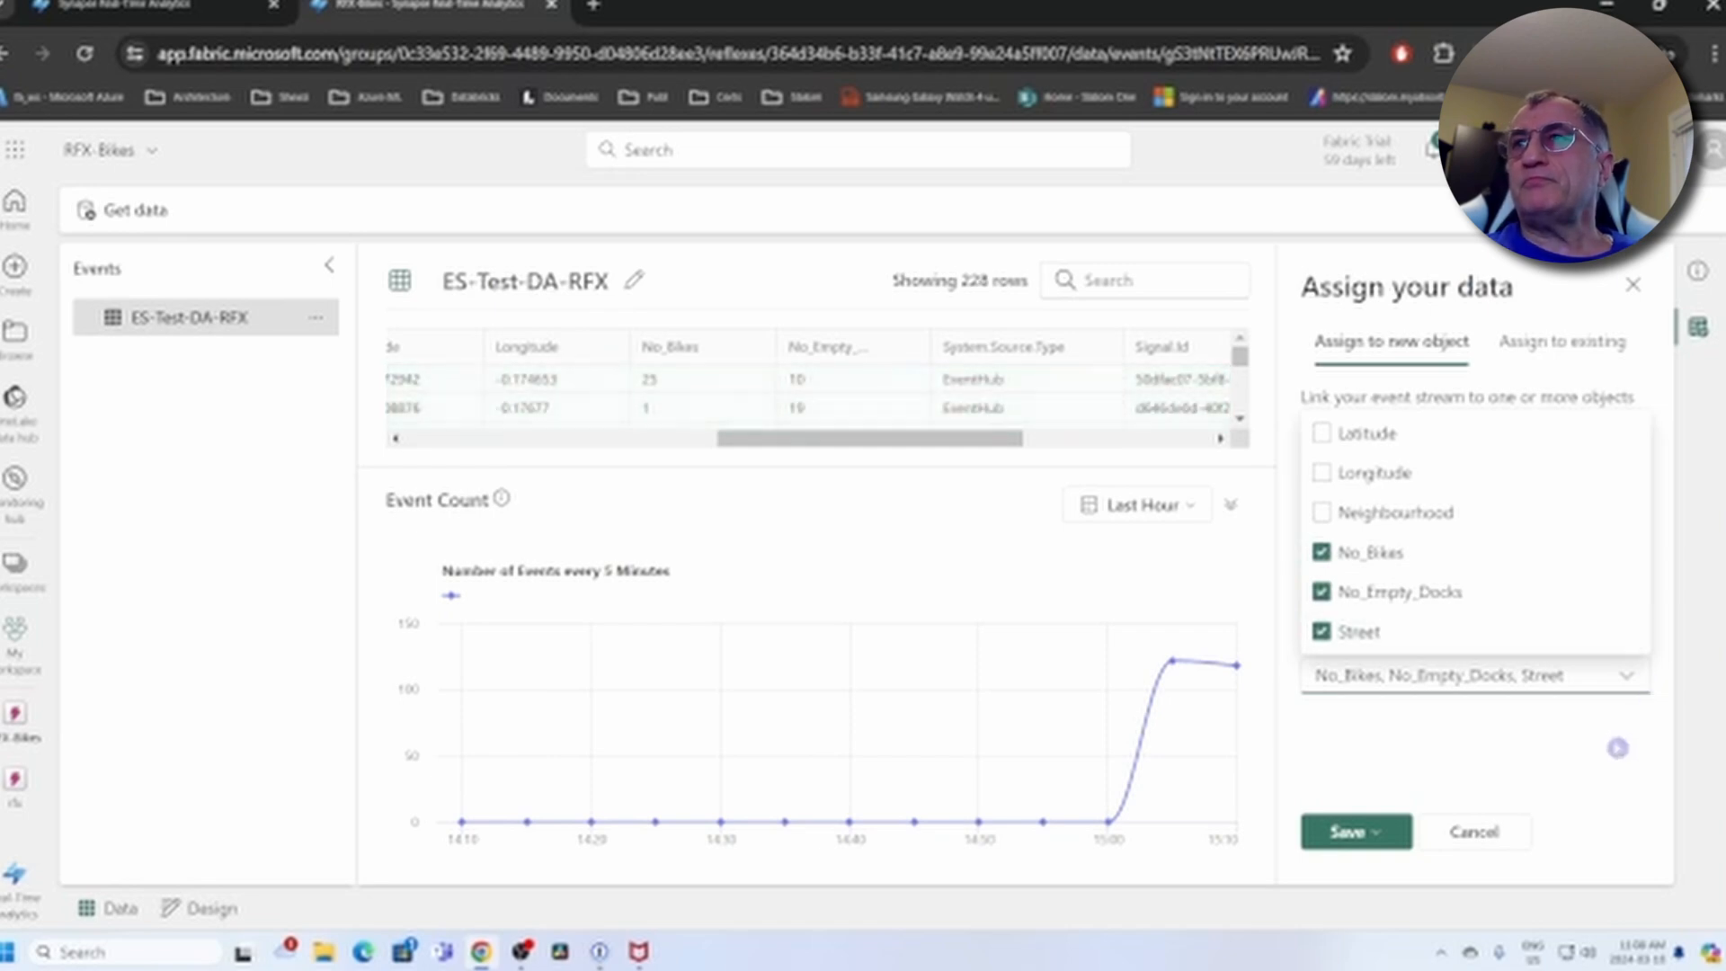
left_click(1535, 751)
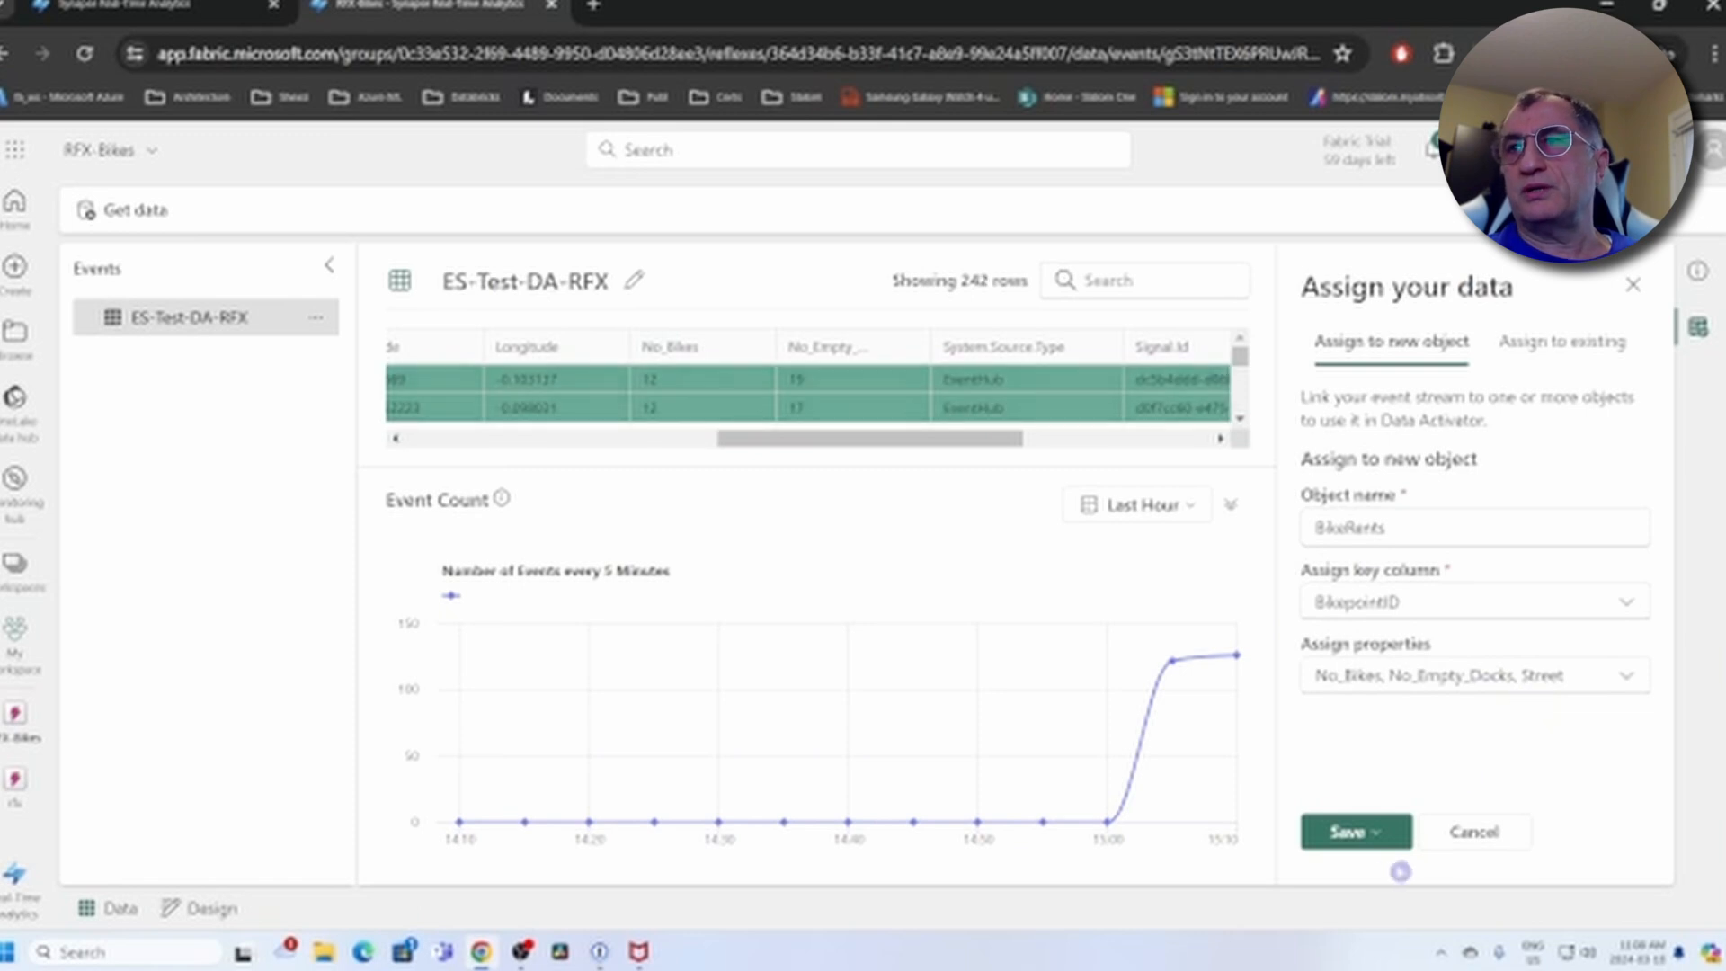
left_click(1345, 836)
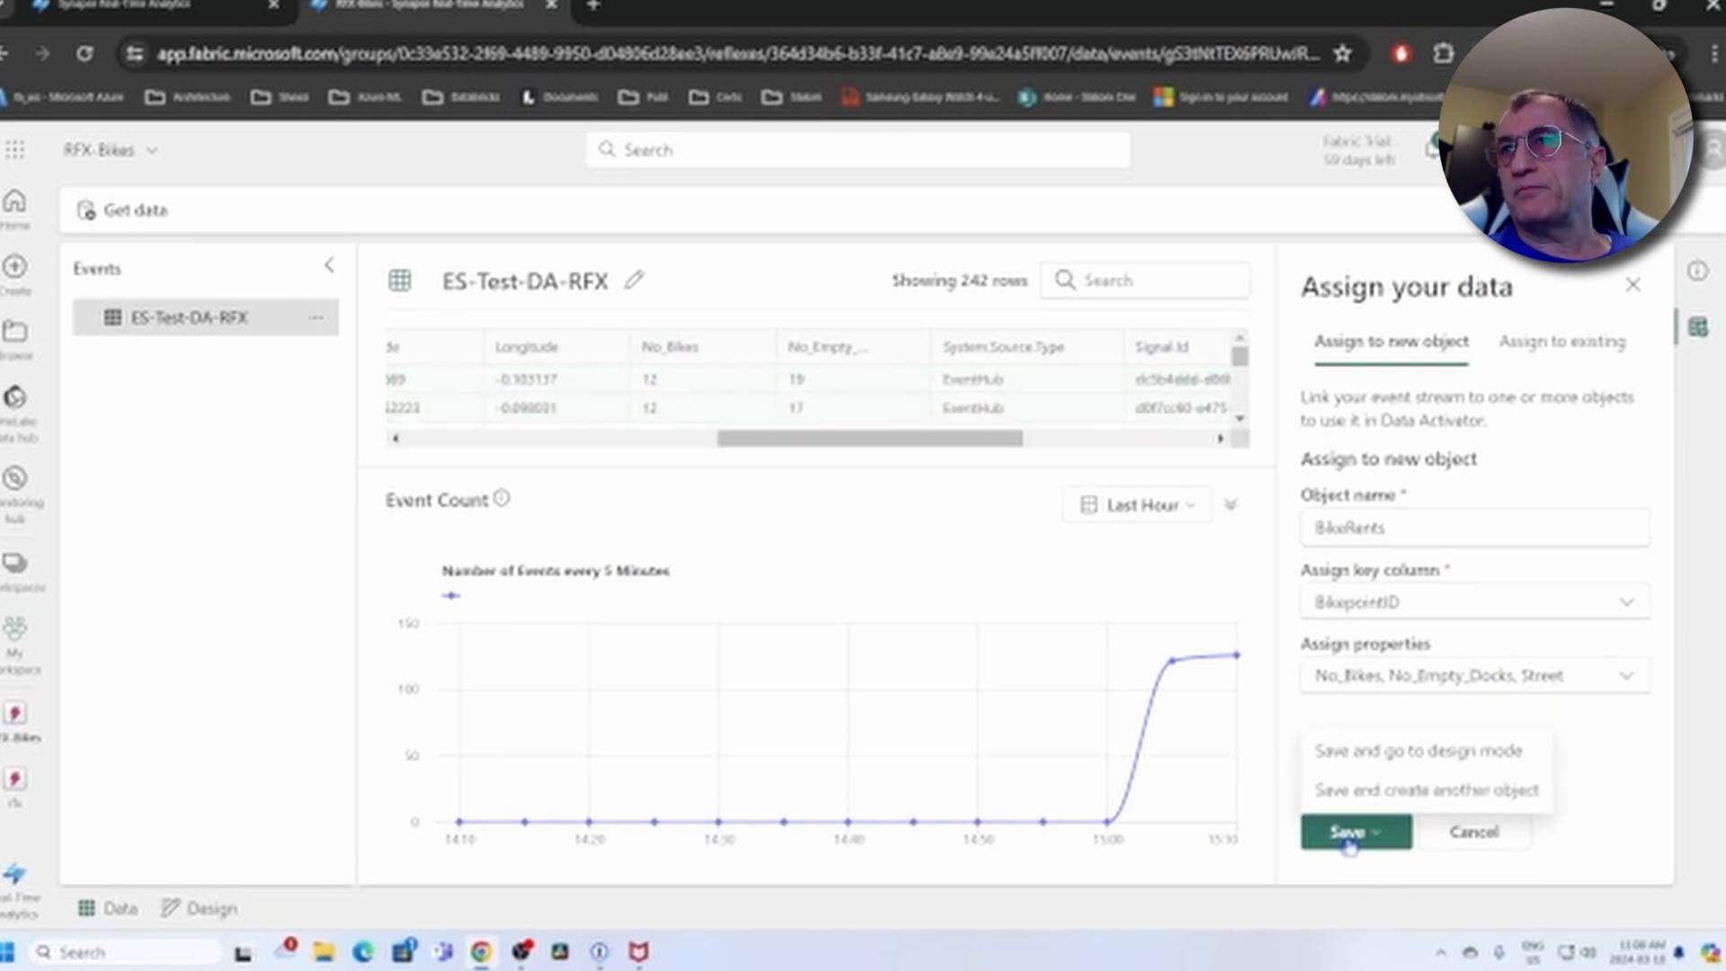
left_click(1370, 760)
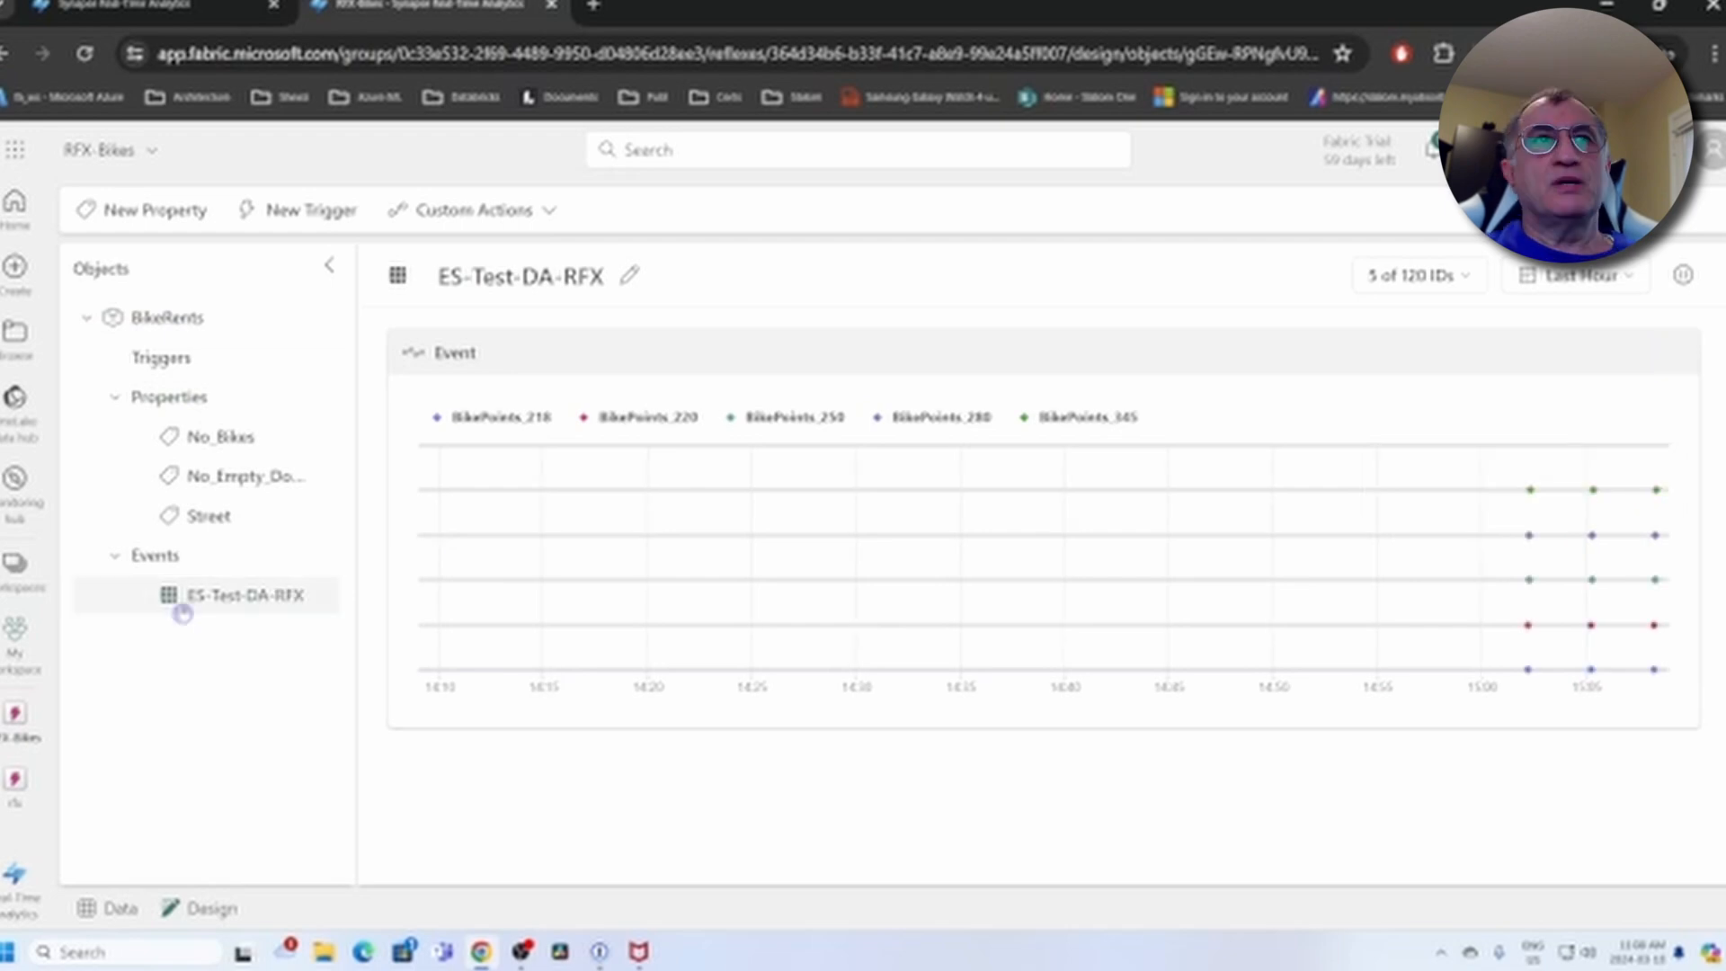
Show the BikeRents object's ES-Test-DA-RFX events and add BikePoints_110 and BikePoints_116 to the charted IDs
left_click(224, 611)
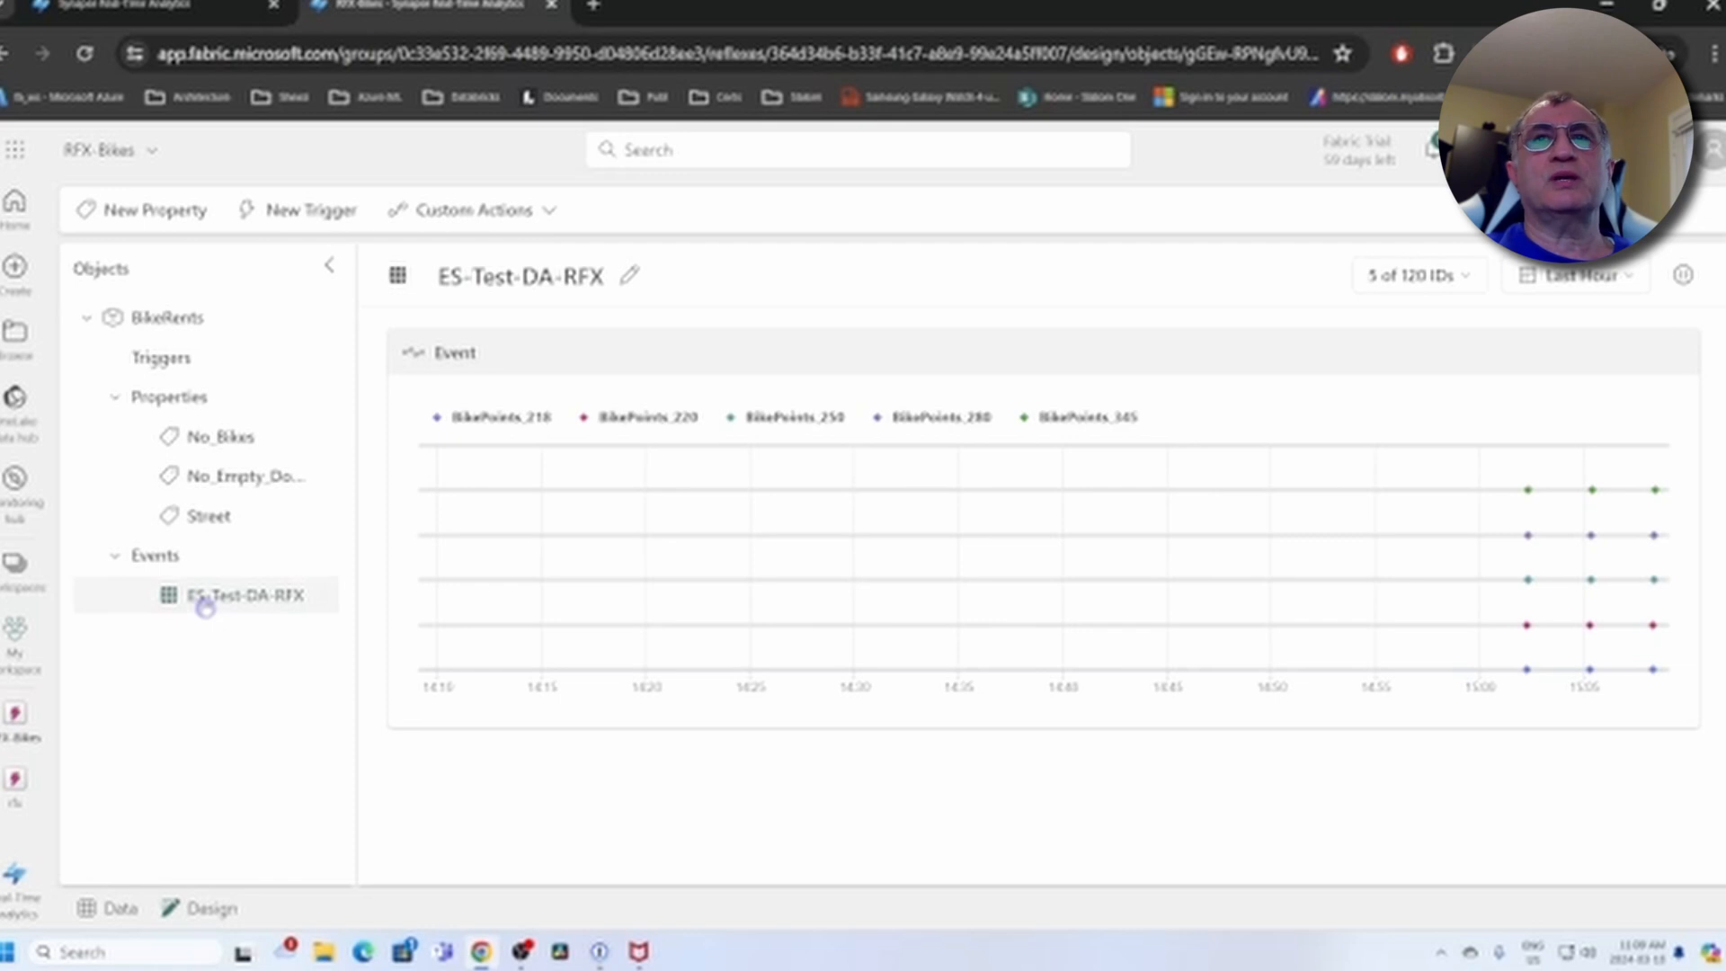
left_click(205, 607)
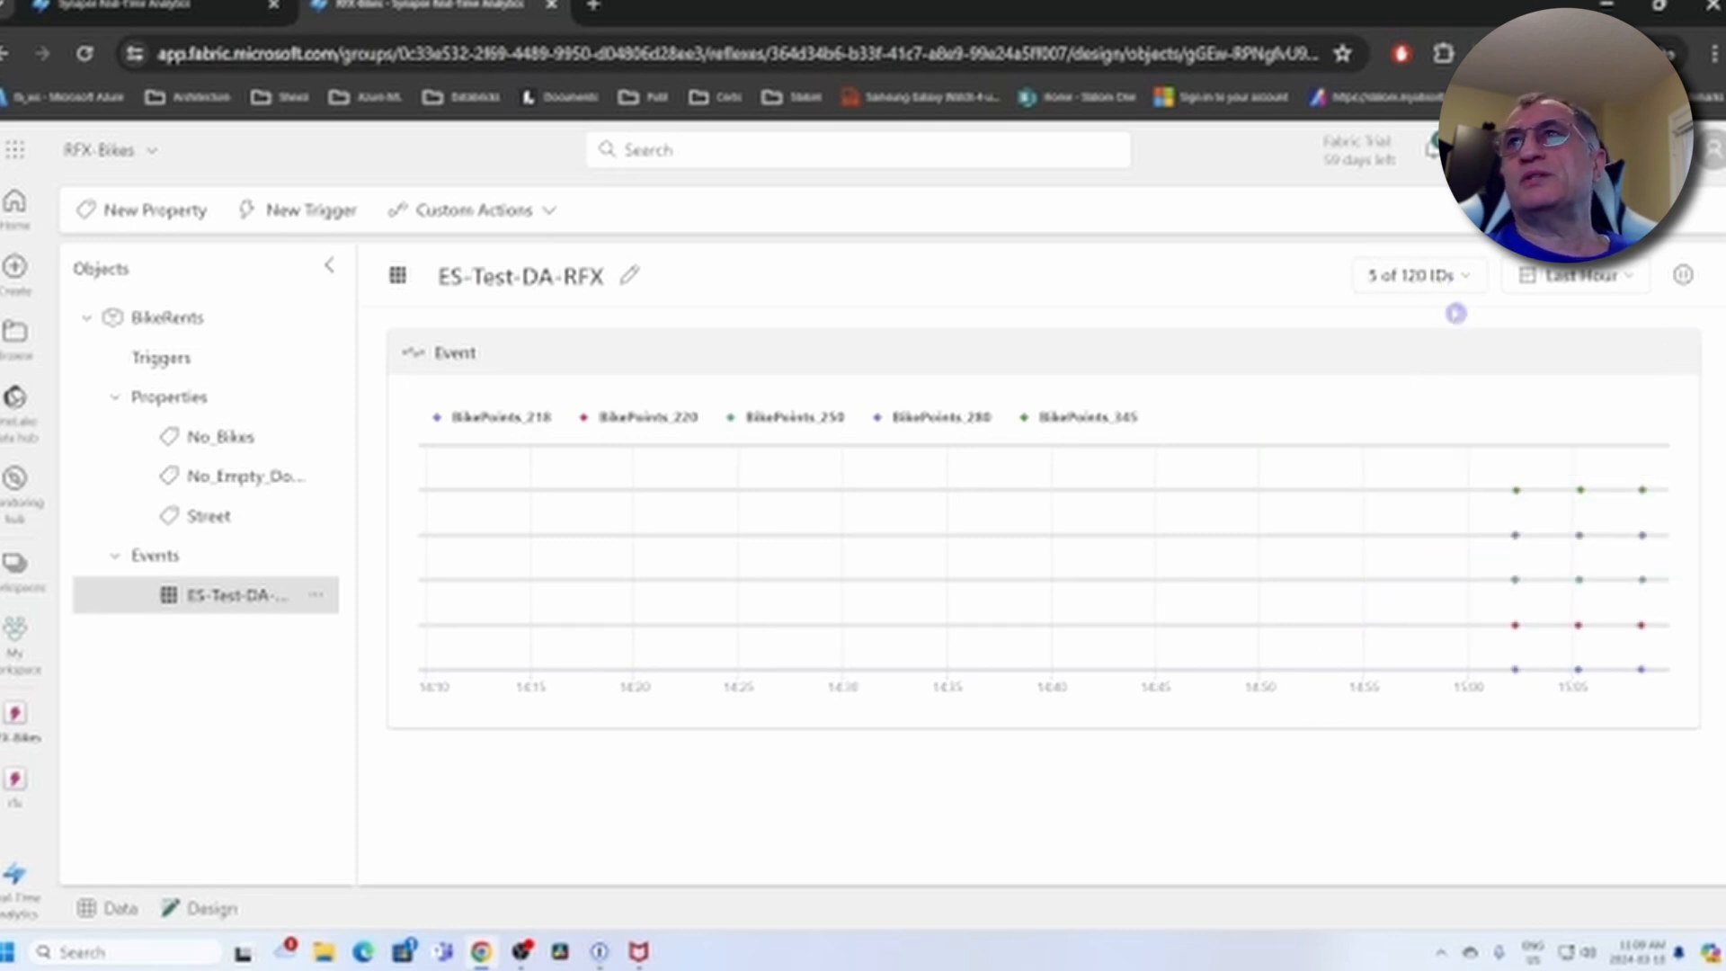
left_click(1461, 279)
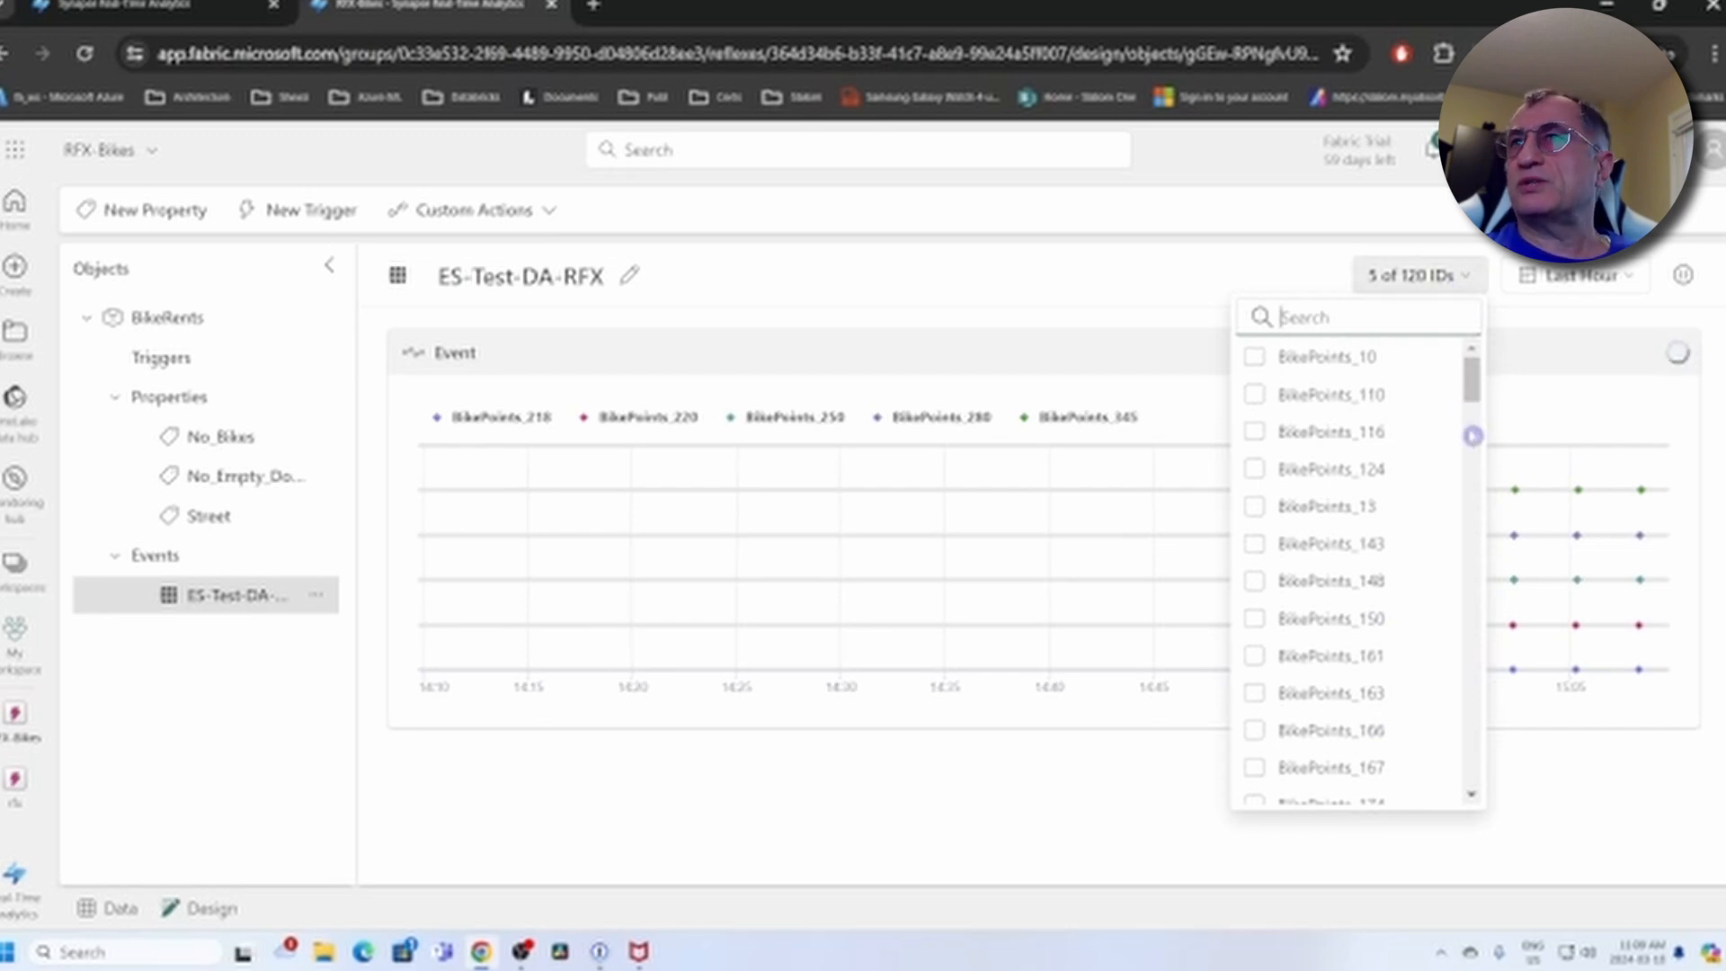
left_click(1254, 394)
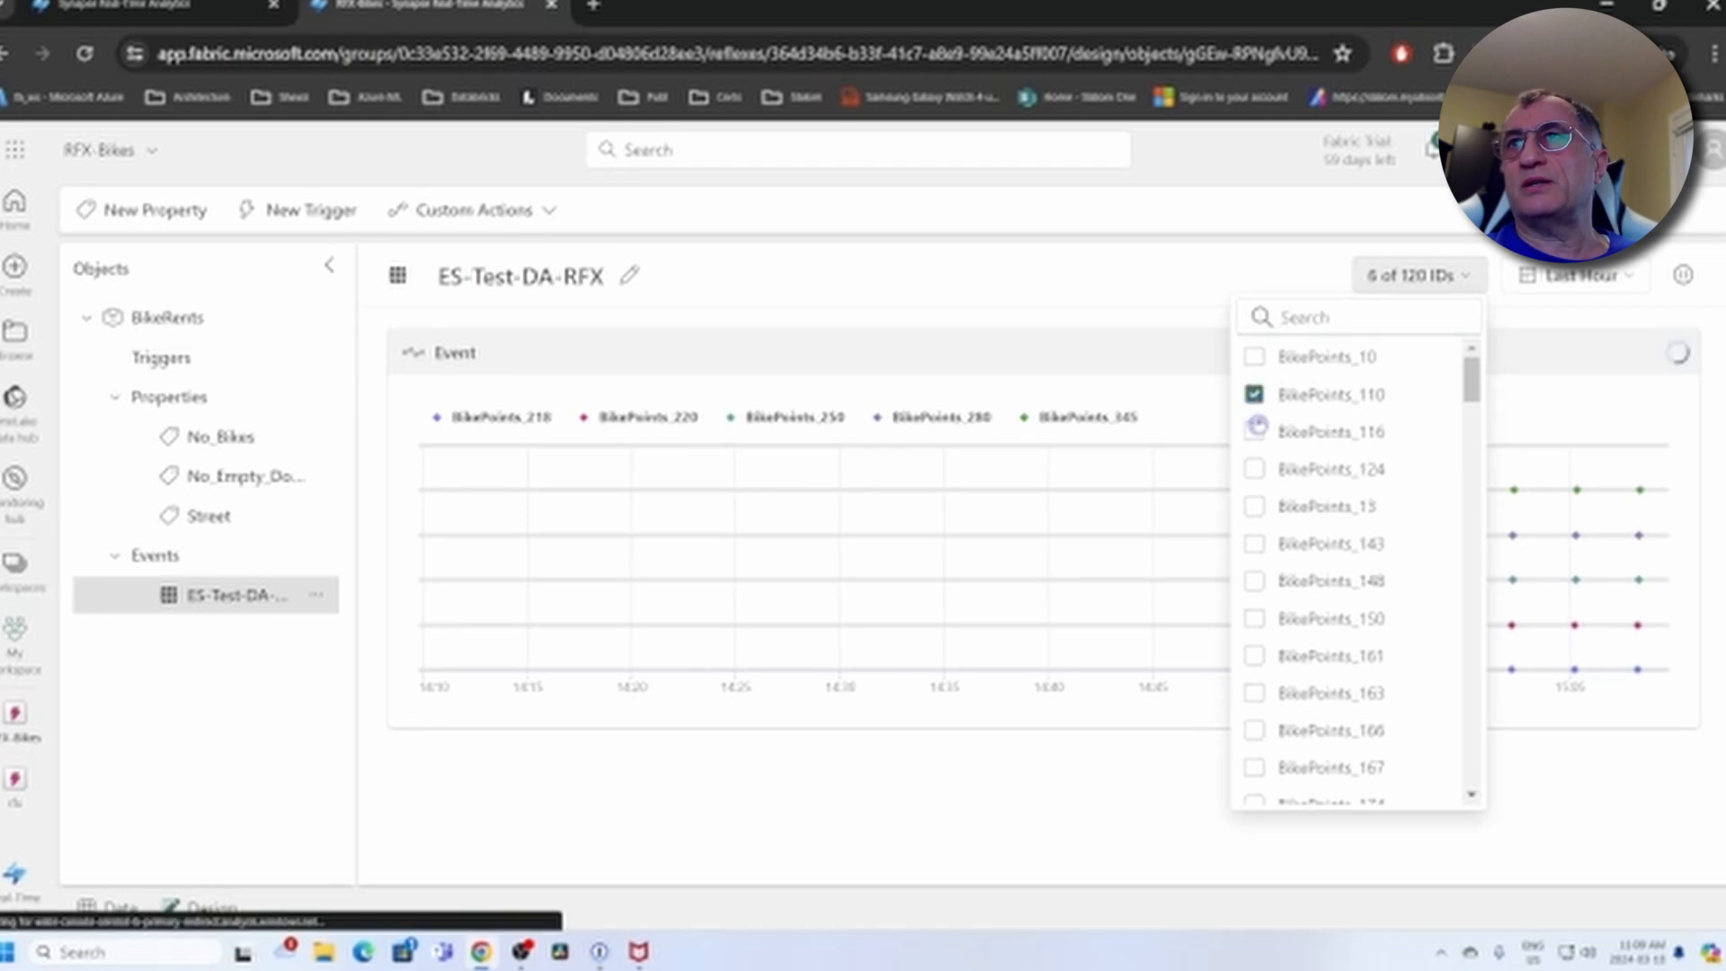
left_click(1253, 432)
left_click(899, 758)
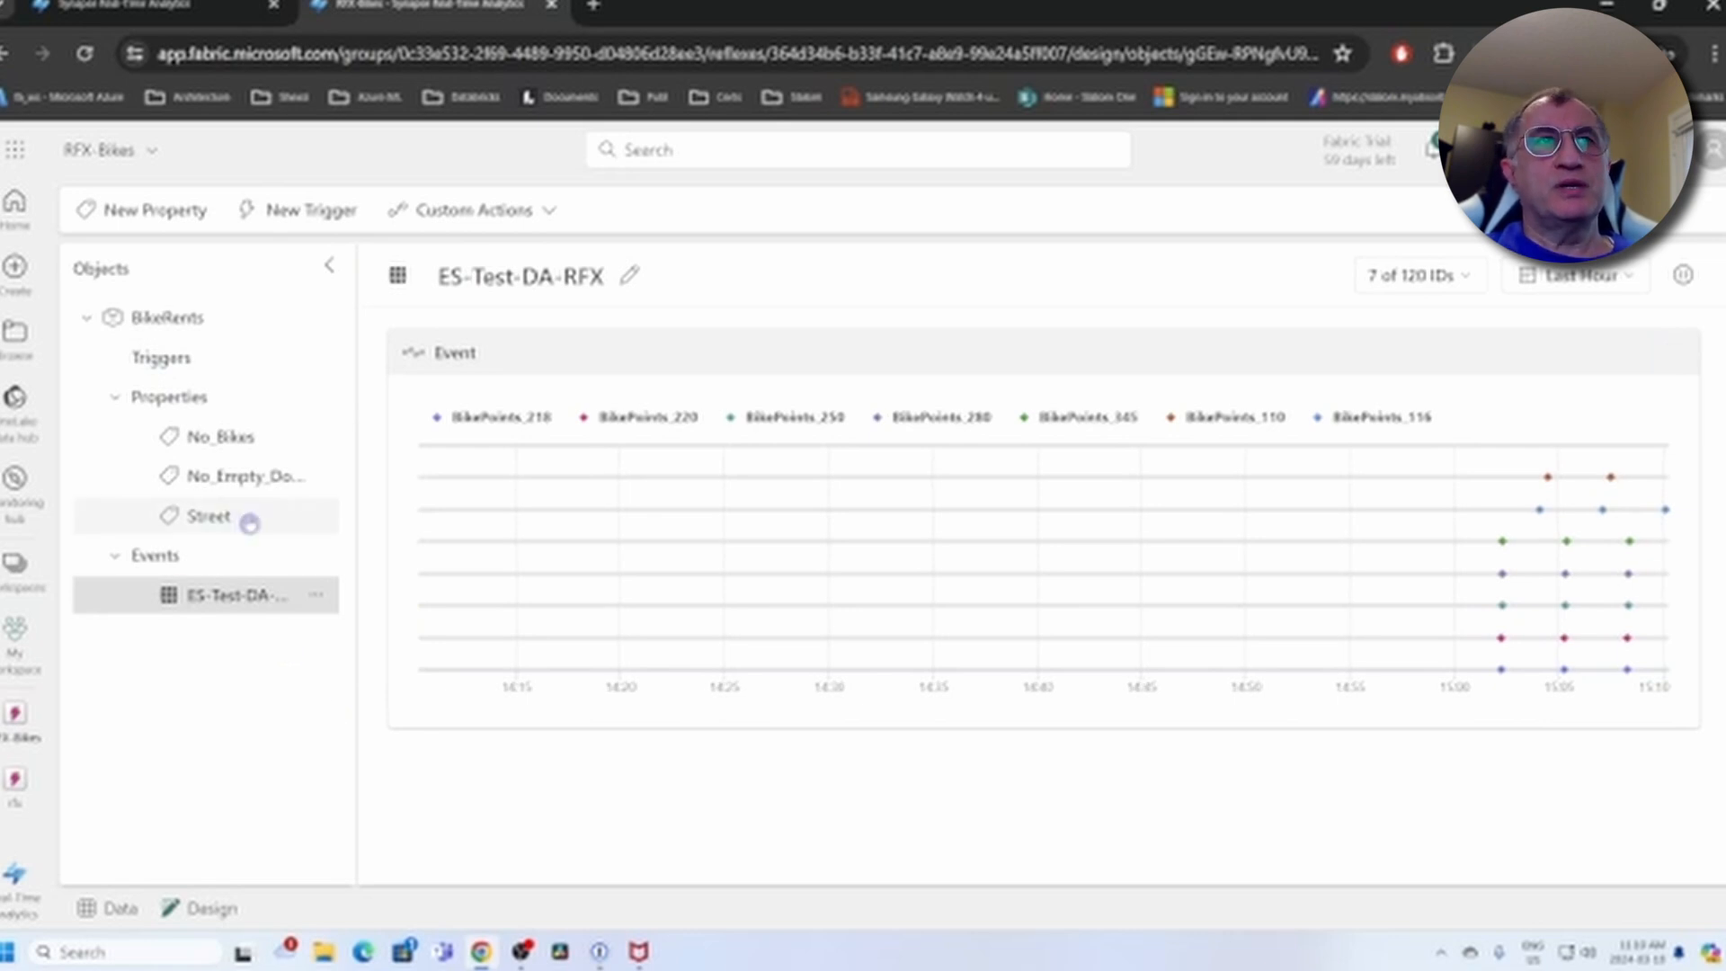
Examine the No_Bikes property's chart and the summarize options available for it
left_click(221, 441)
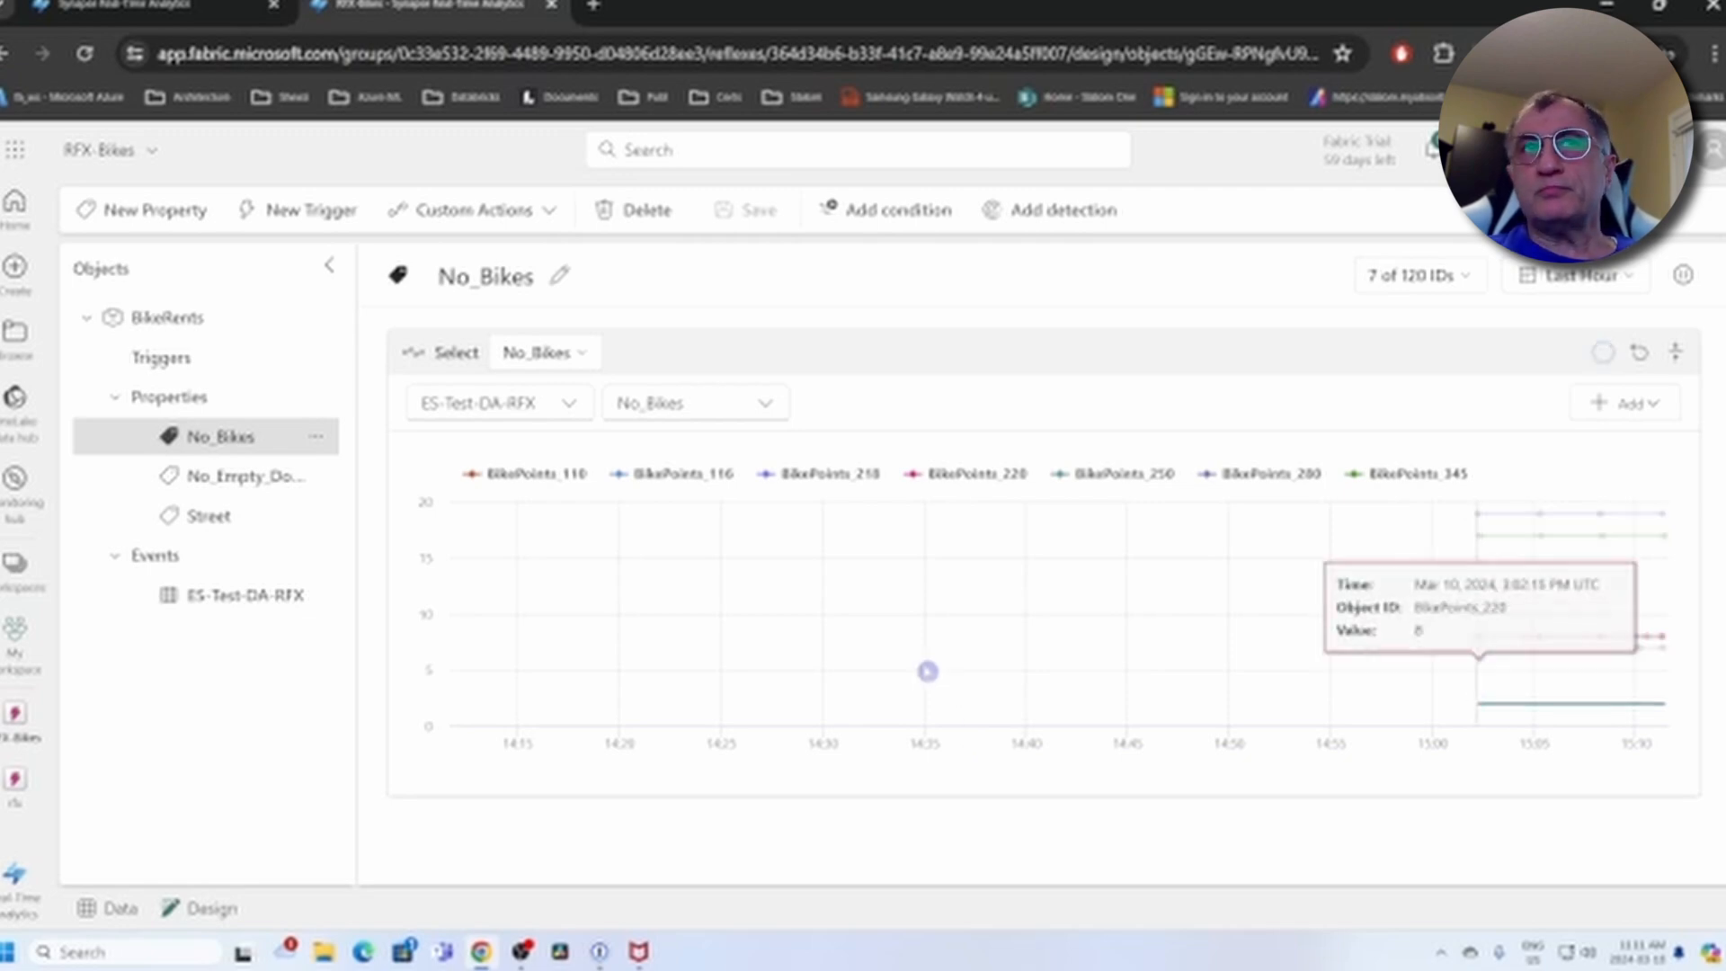
left_click(1657, 411)
mouse_move(1658, 450)
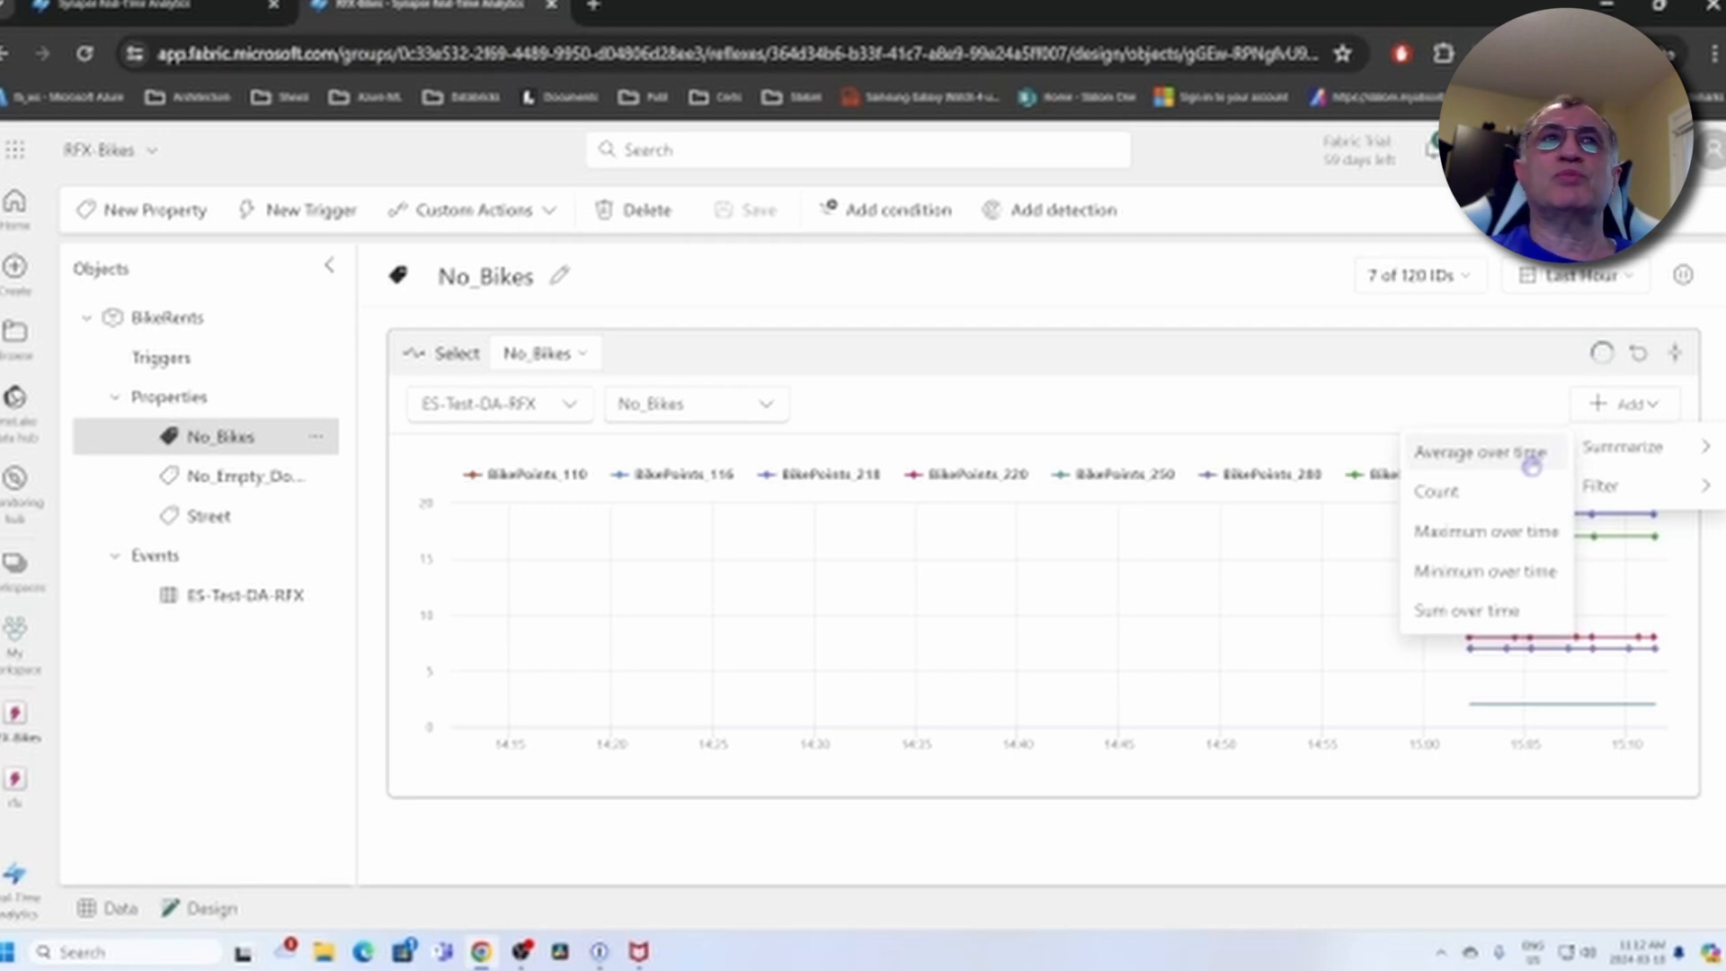
left_click(1530, 464)
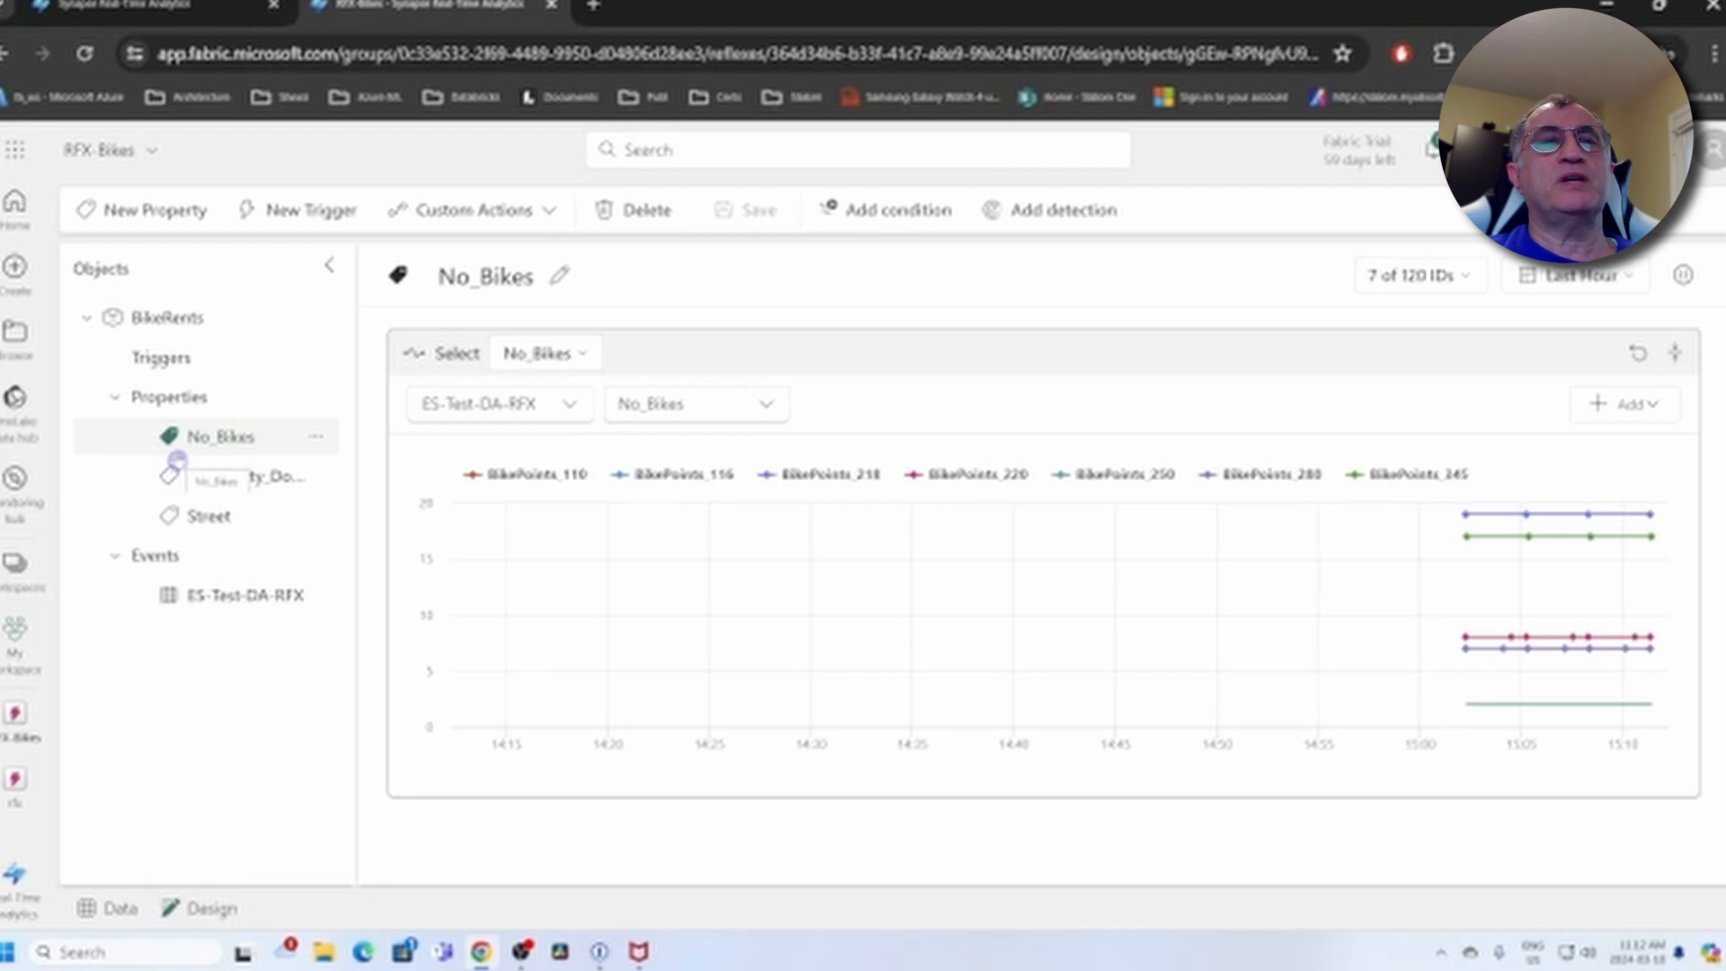
left_click(249, 453)
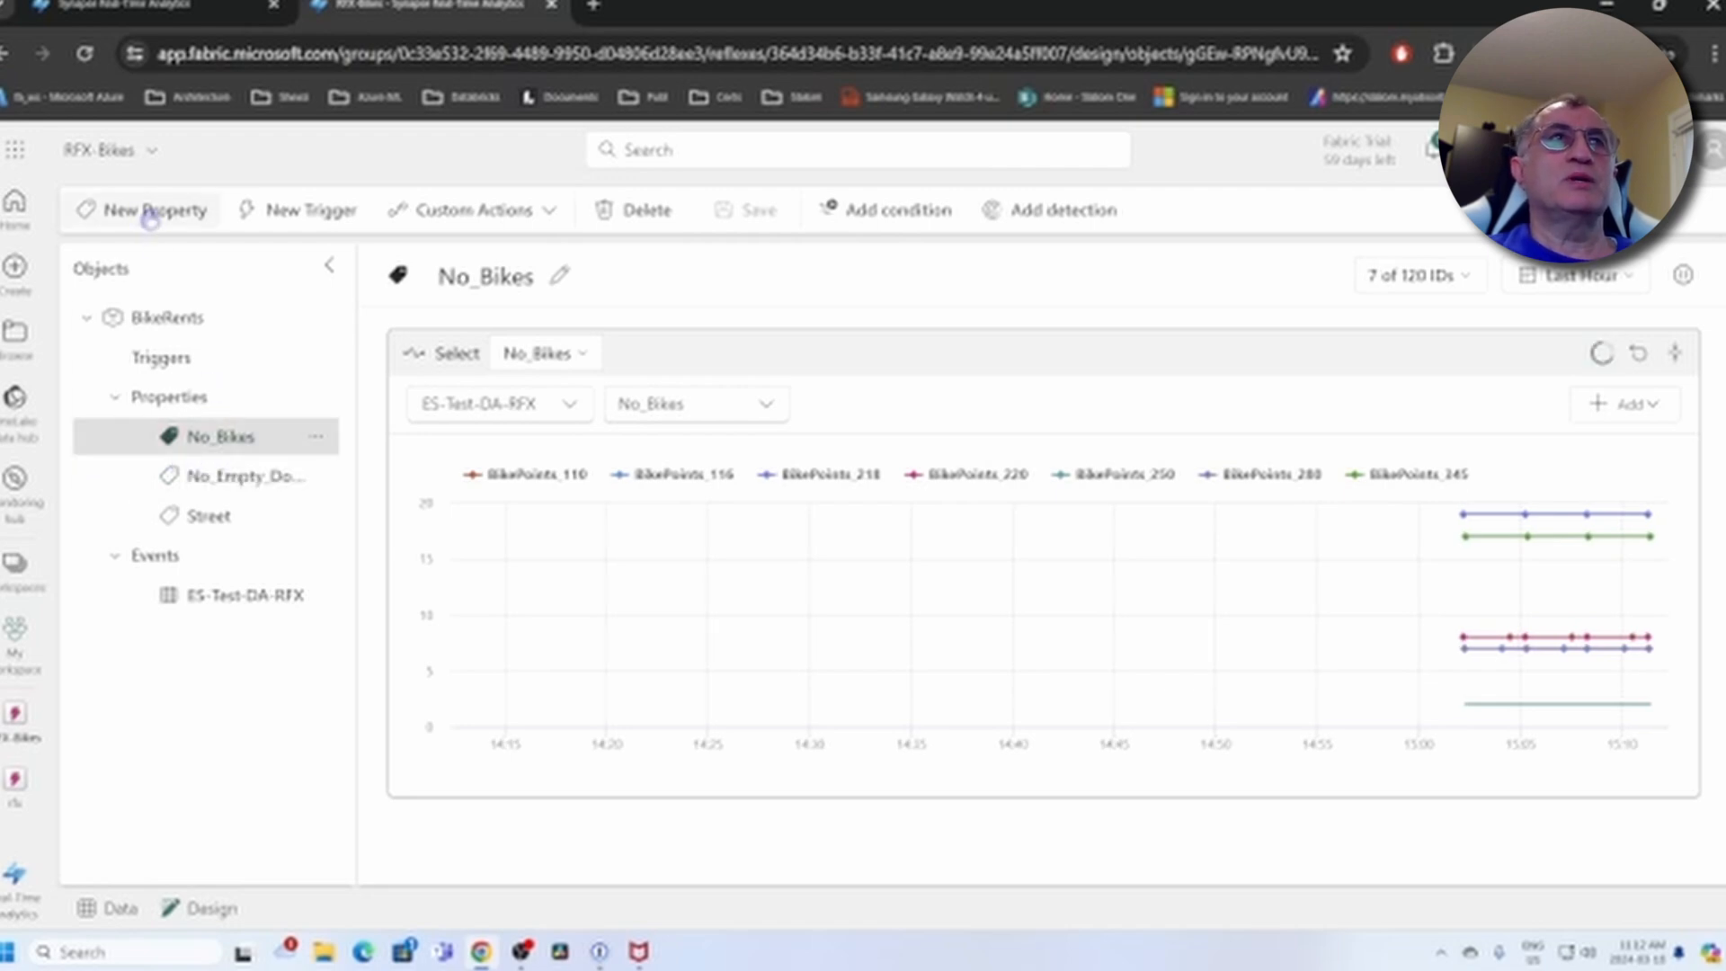
Create a new property under BikeRents based on the existing No_Bikes property
left_click(146, 210)
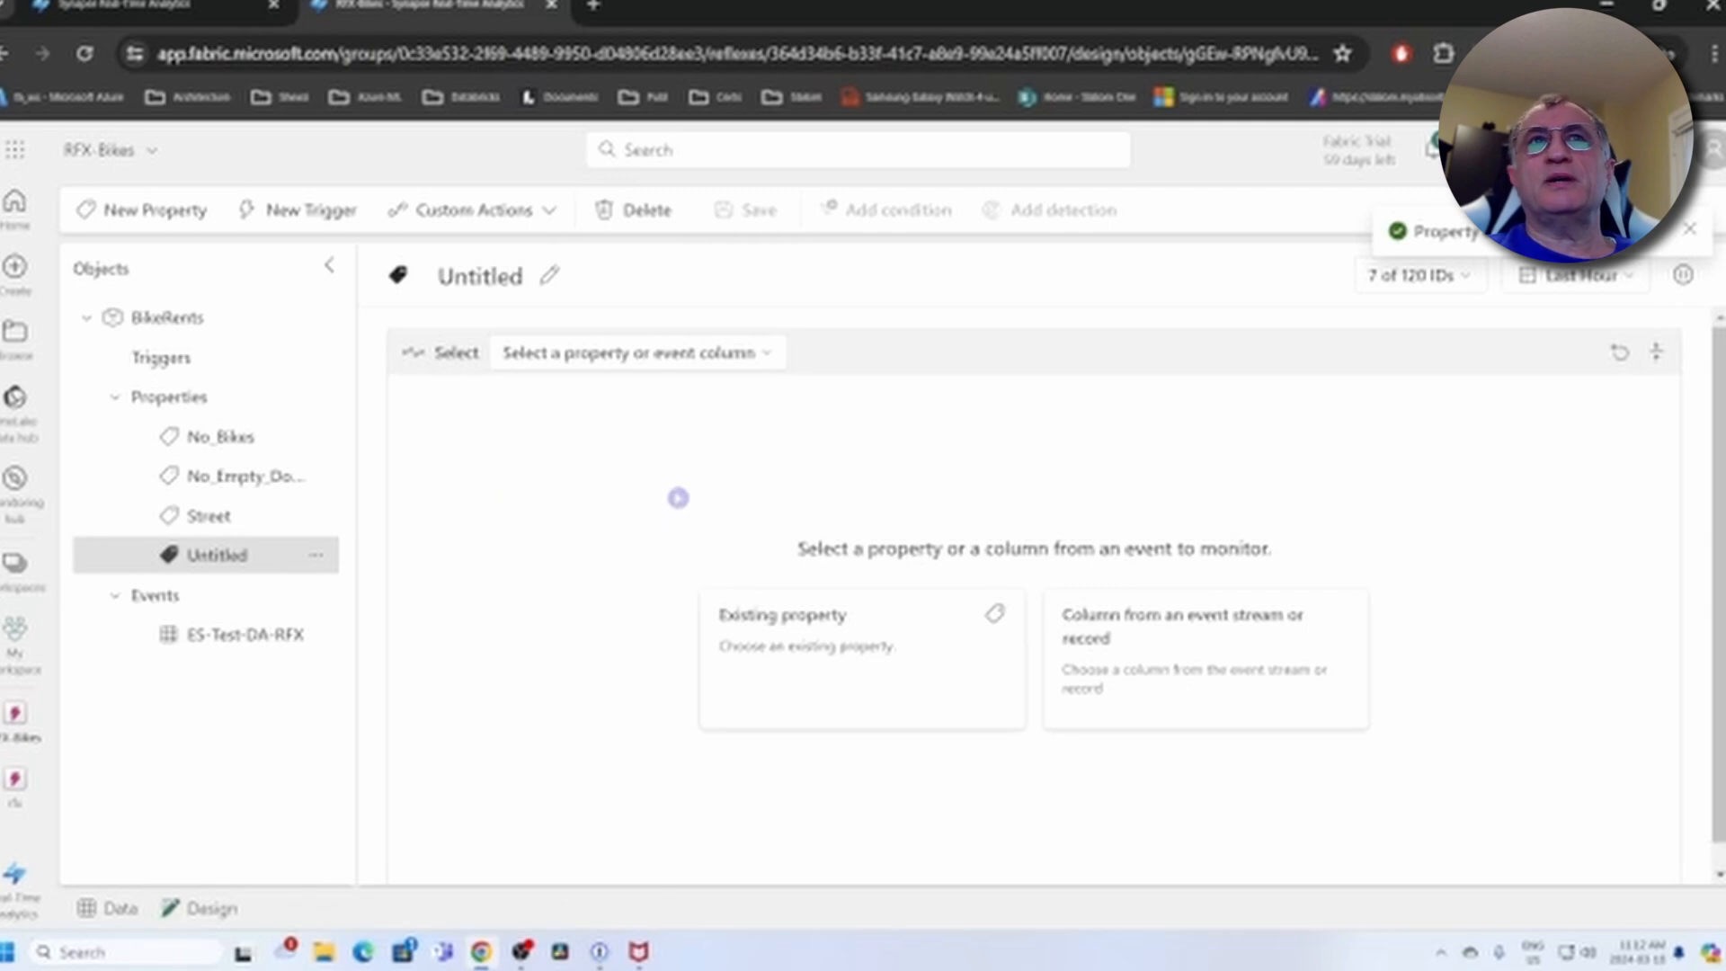
left_click(778, 355)
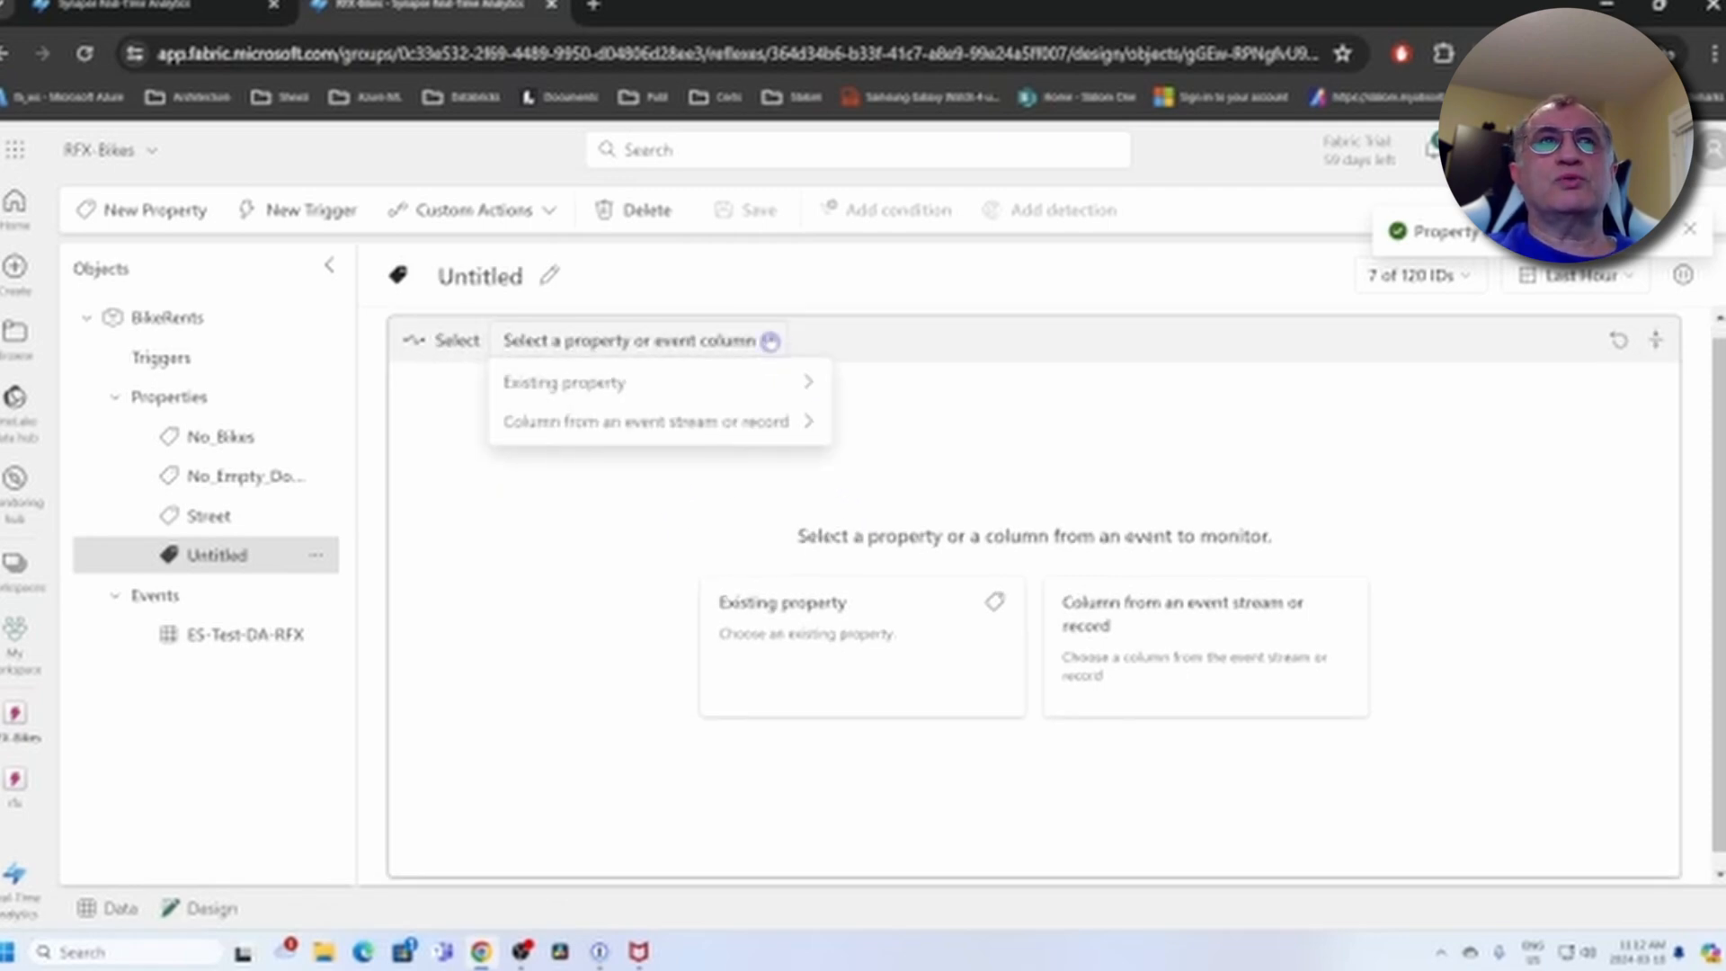
mouse_move(763, 425)
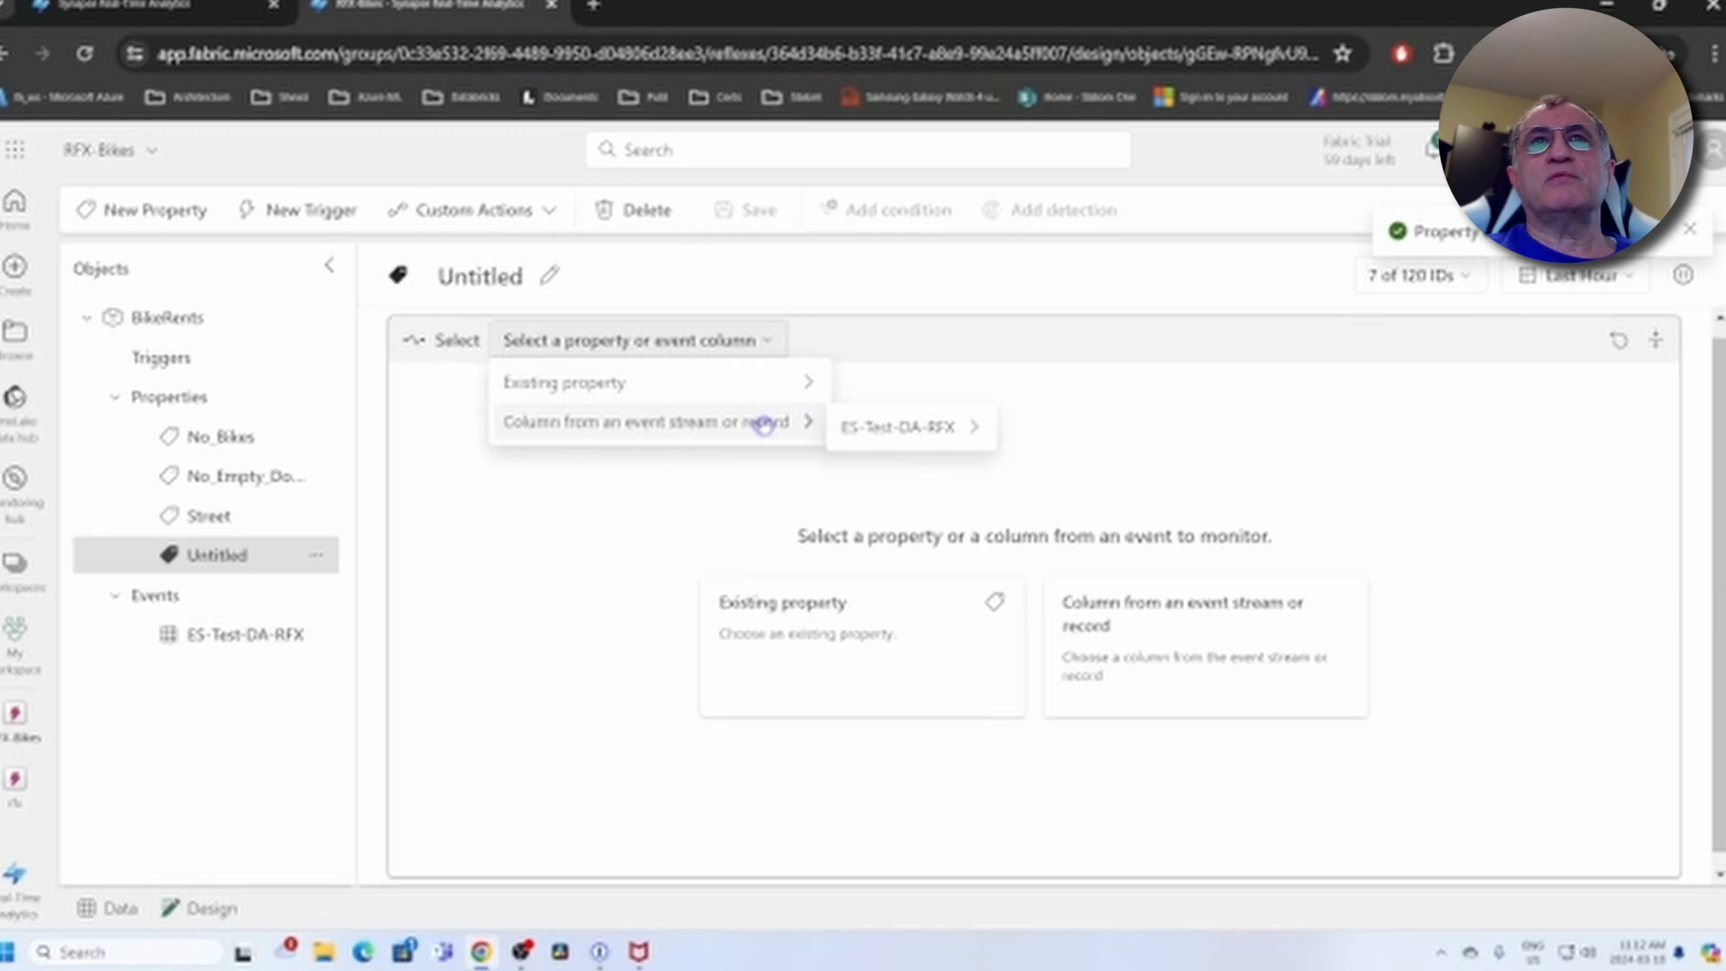
mouse_move(639, 387)
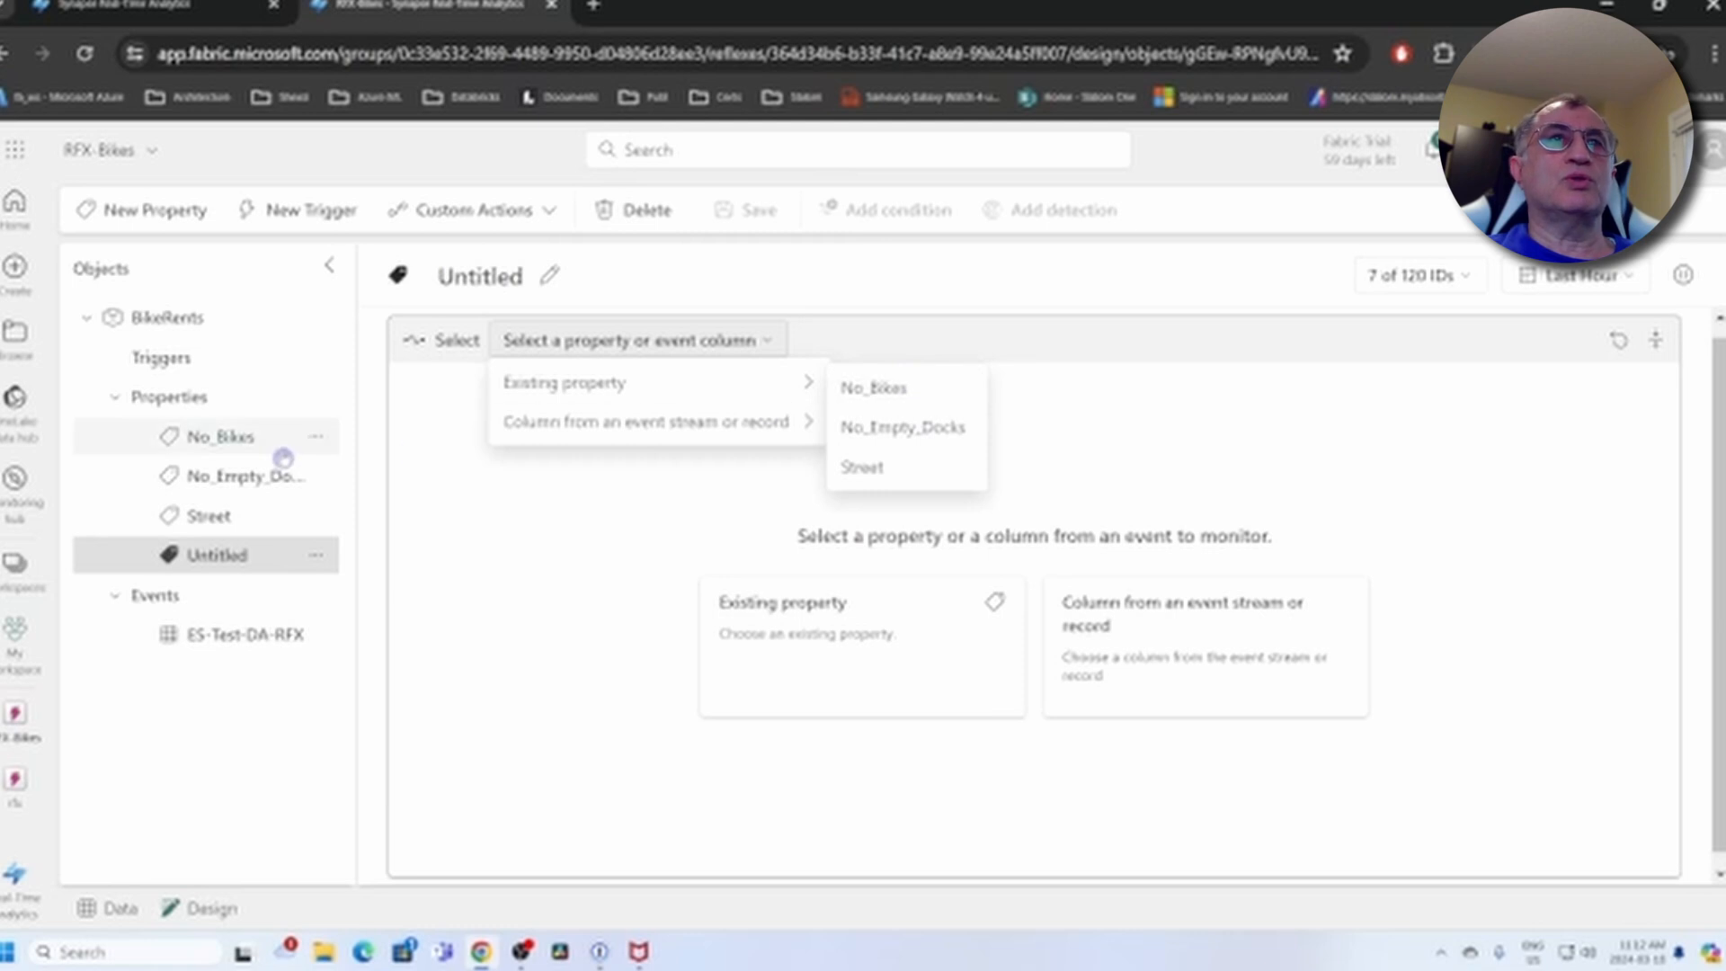
mouse_move(639, 424)
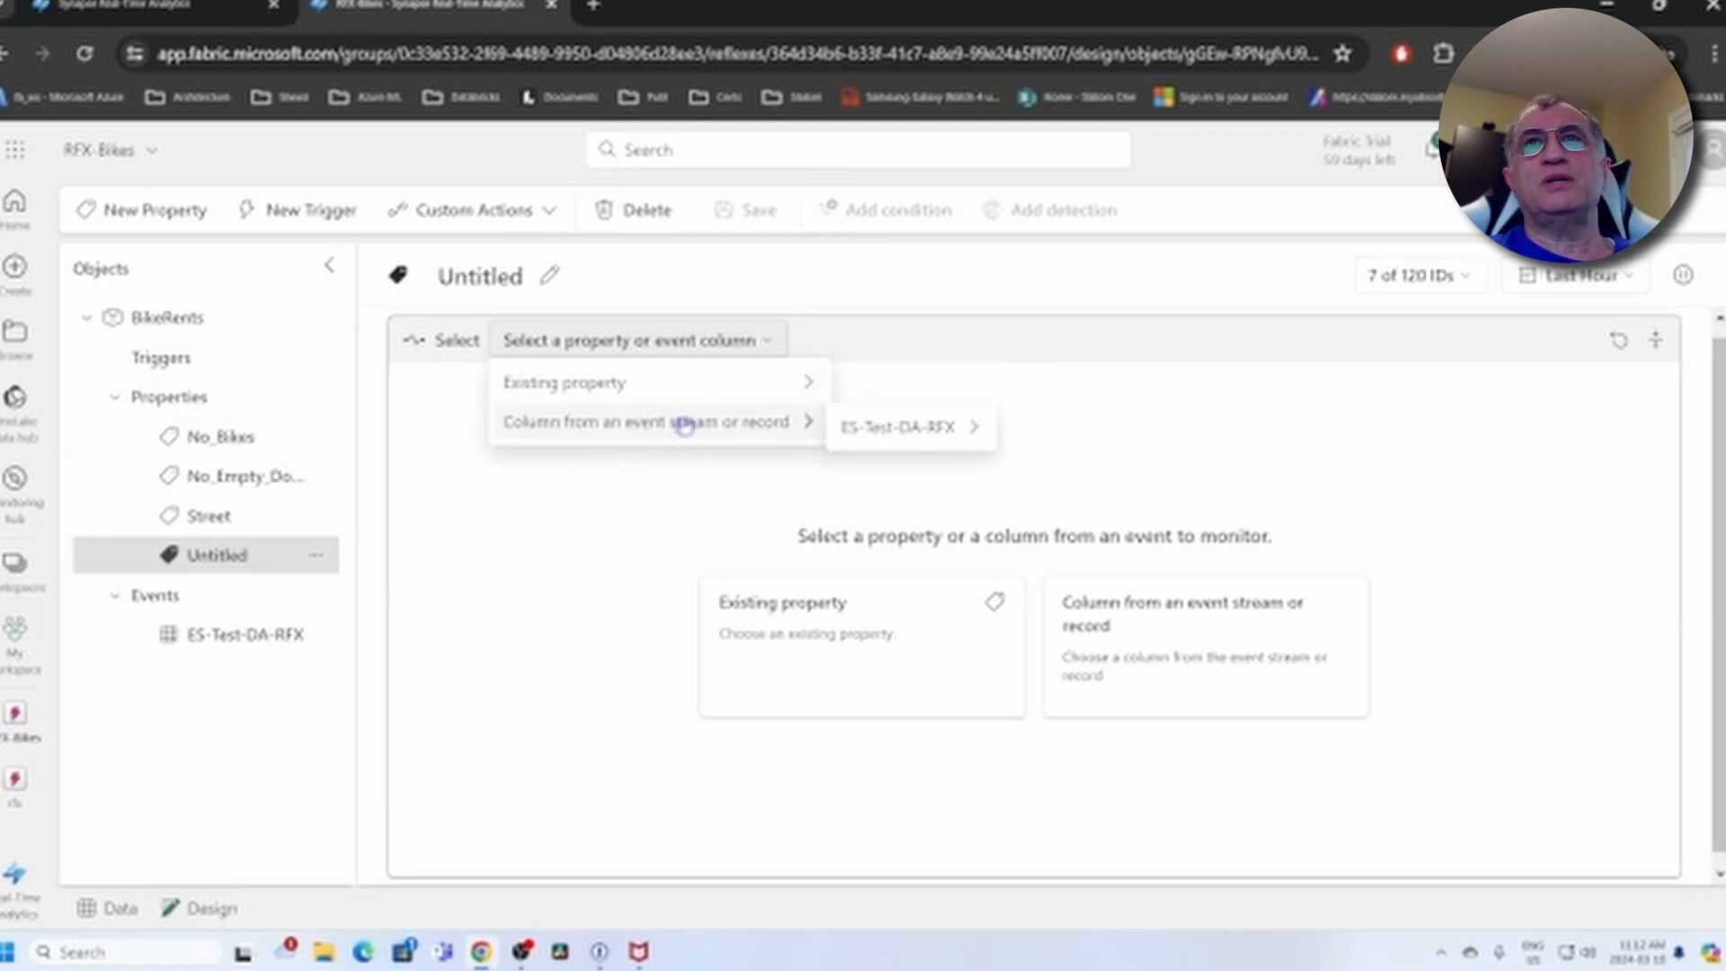
mouse_move(902, 428)
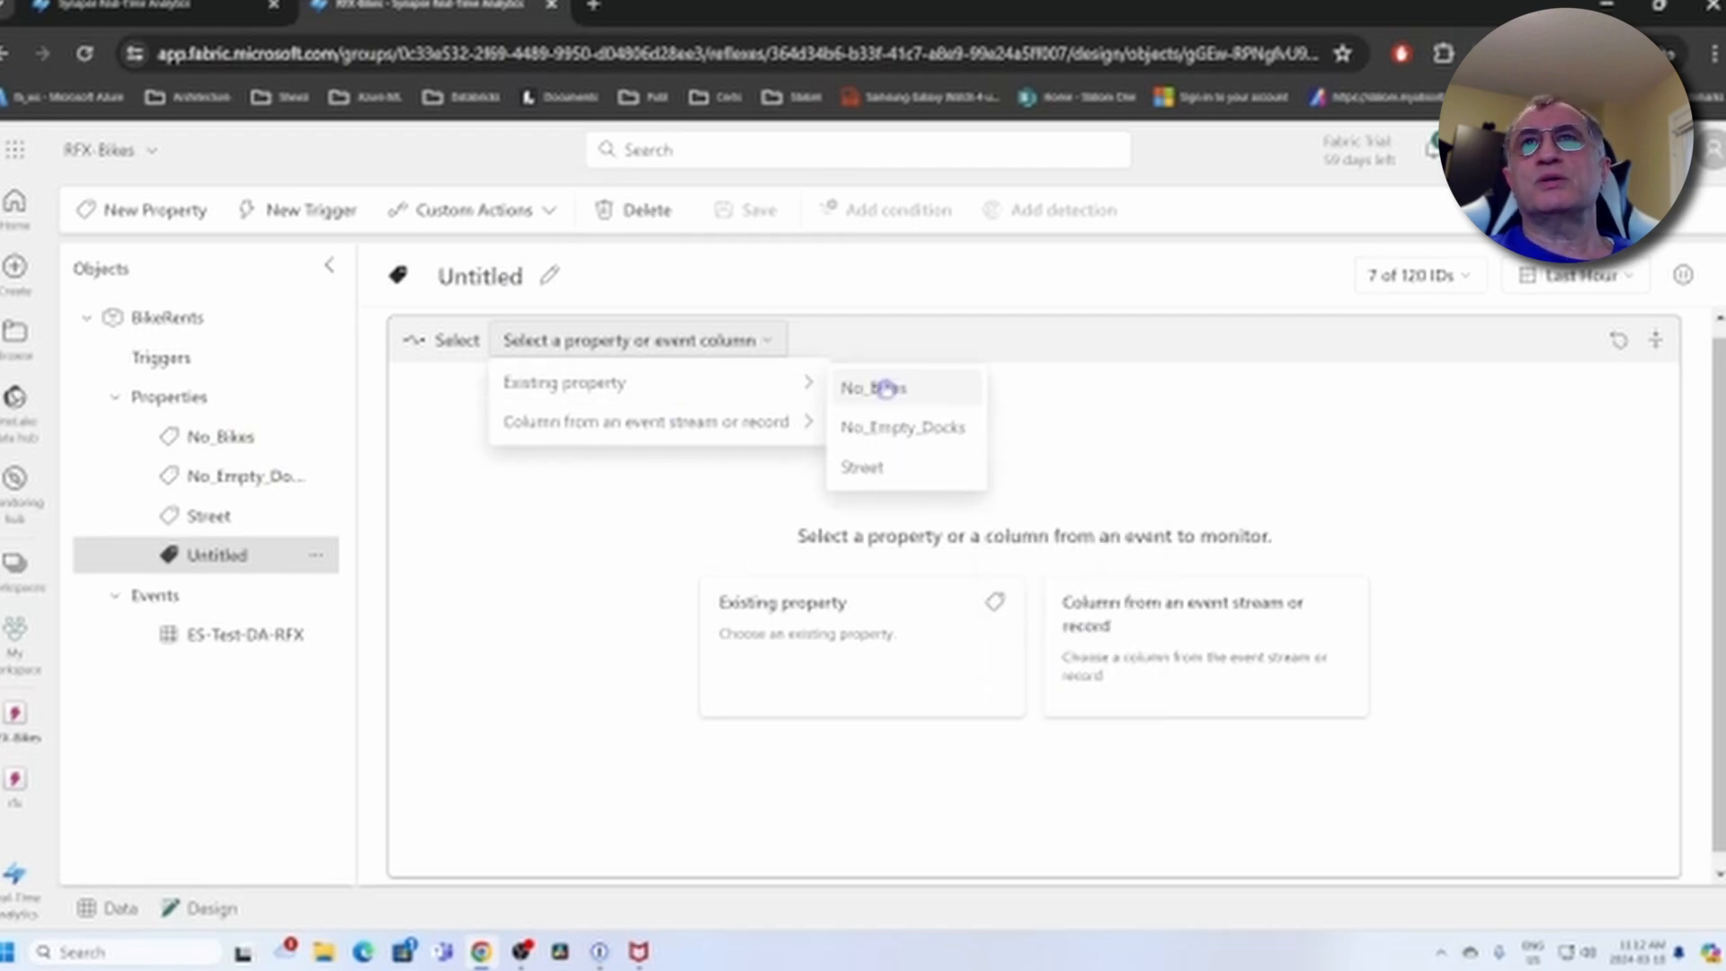
left_click(885, 388)
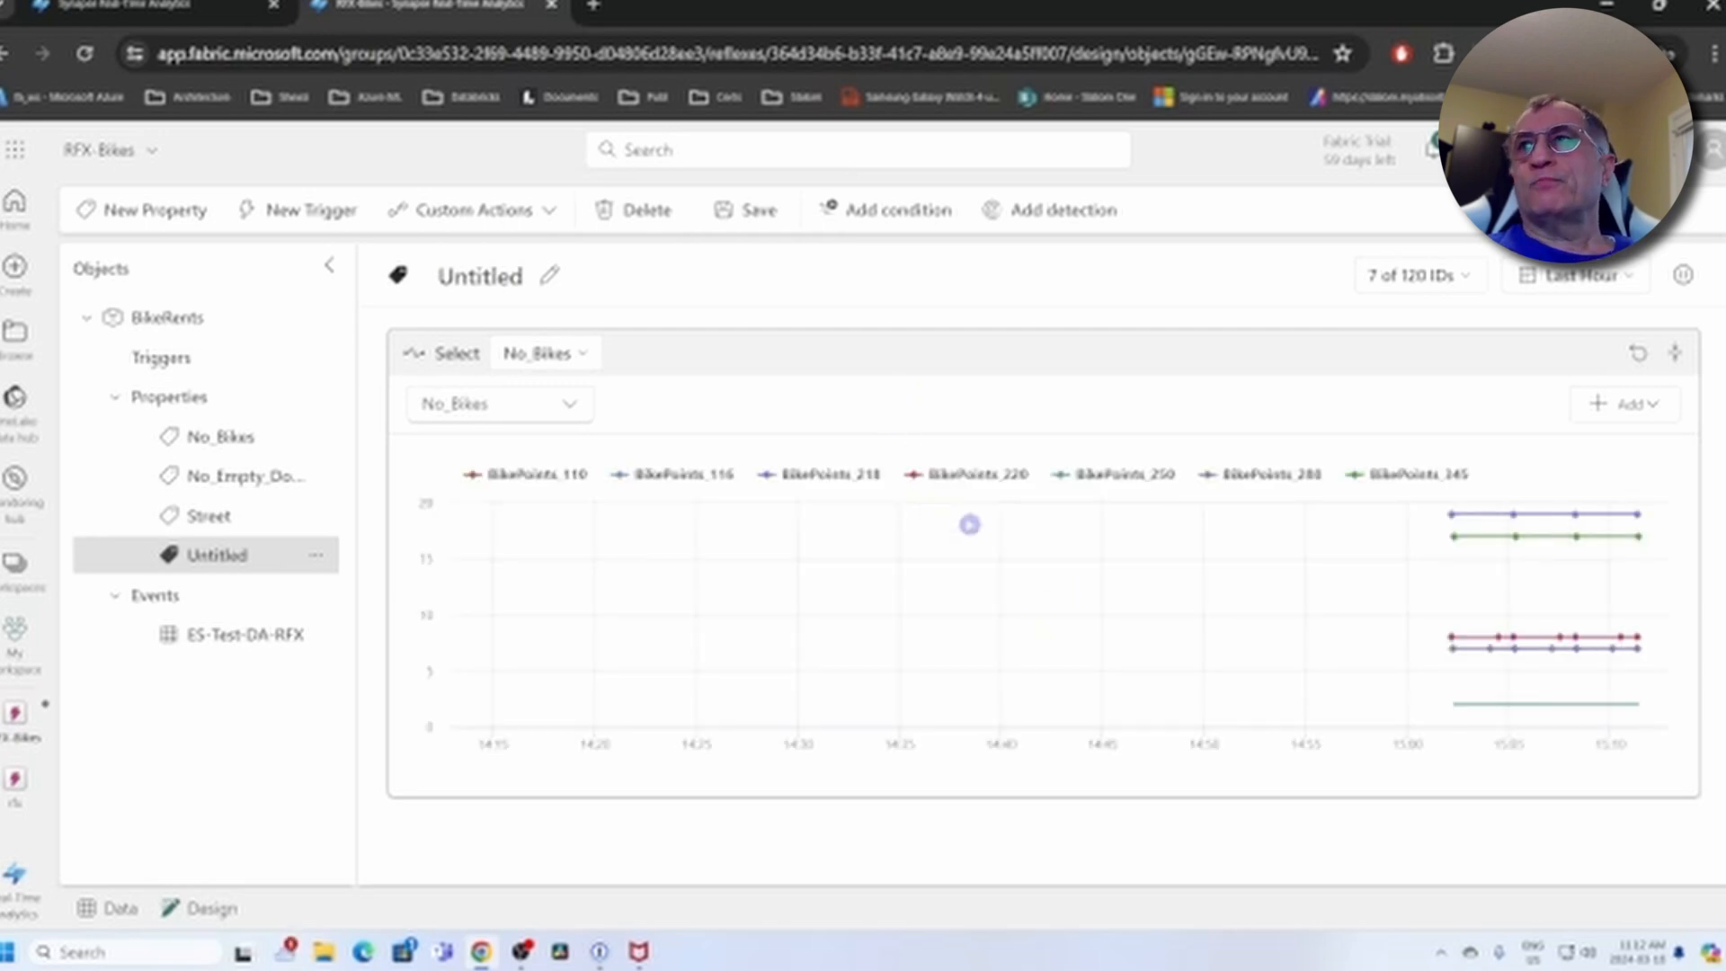
Summarize the new property as an average over time with a 5 minutes window
left_click(1657, 406)
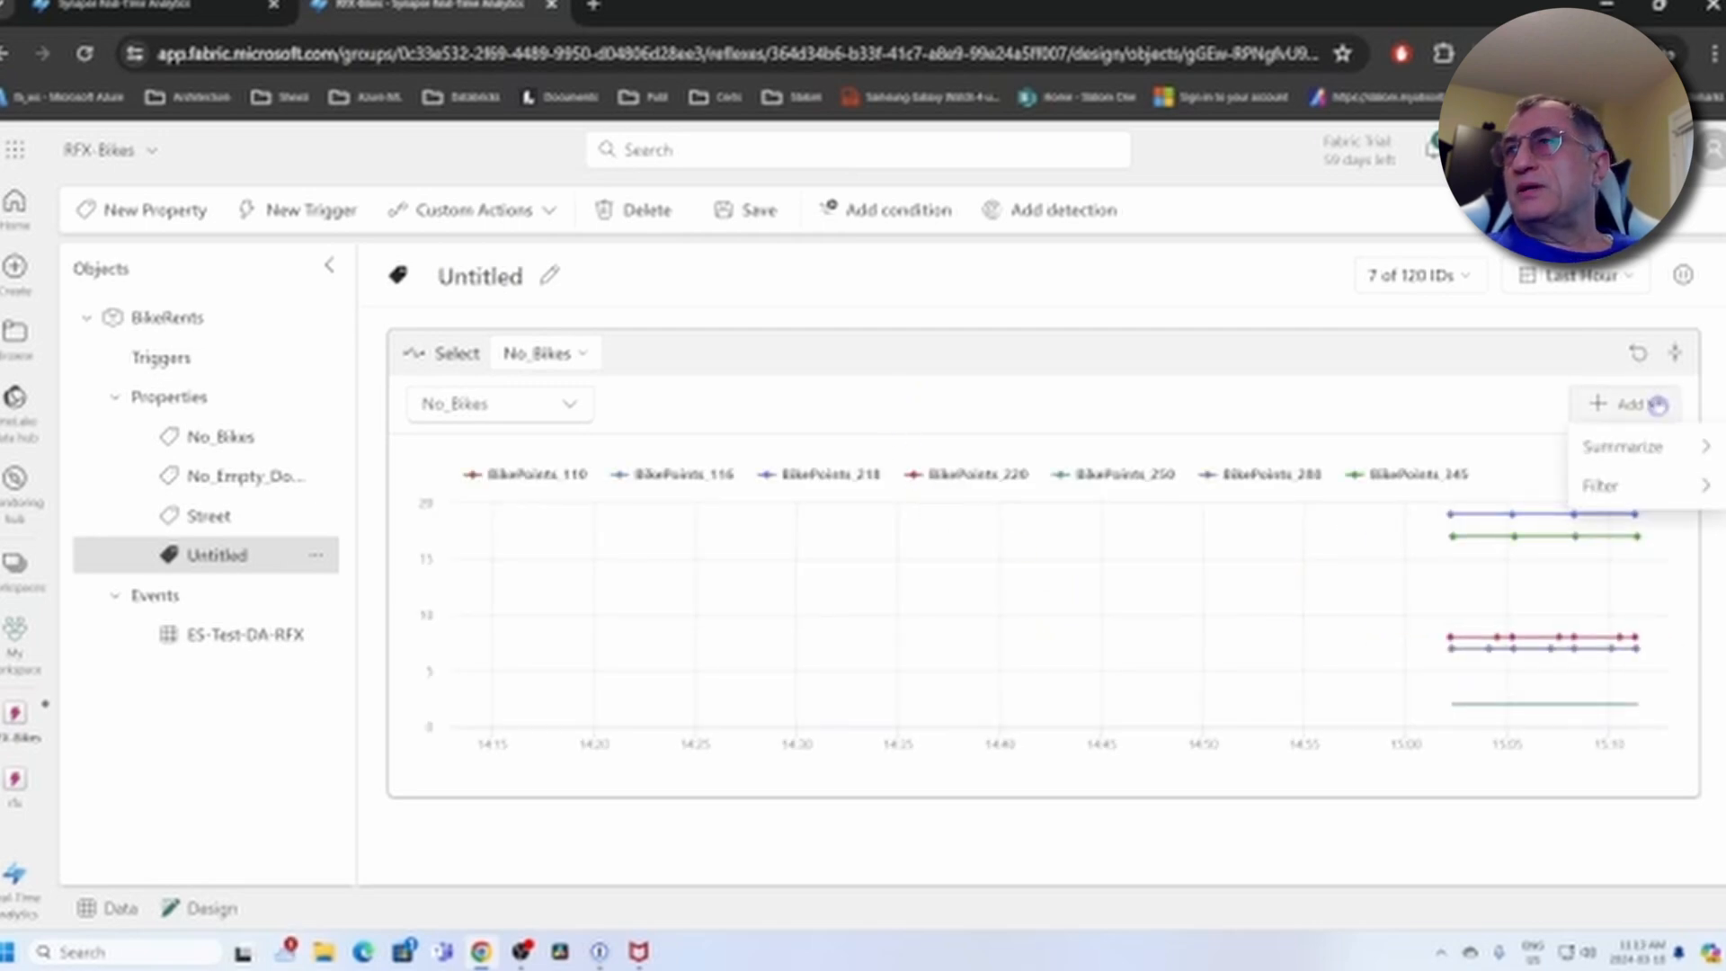
mouse_move(1643, 447)
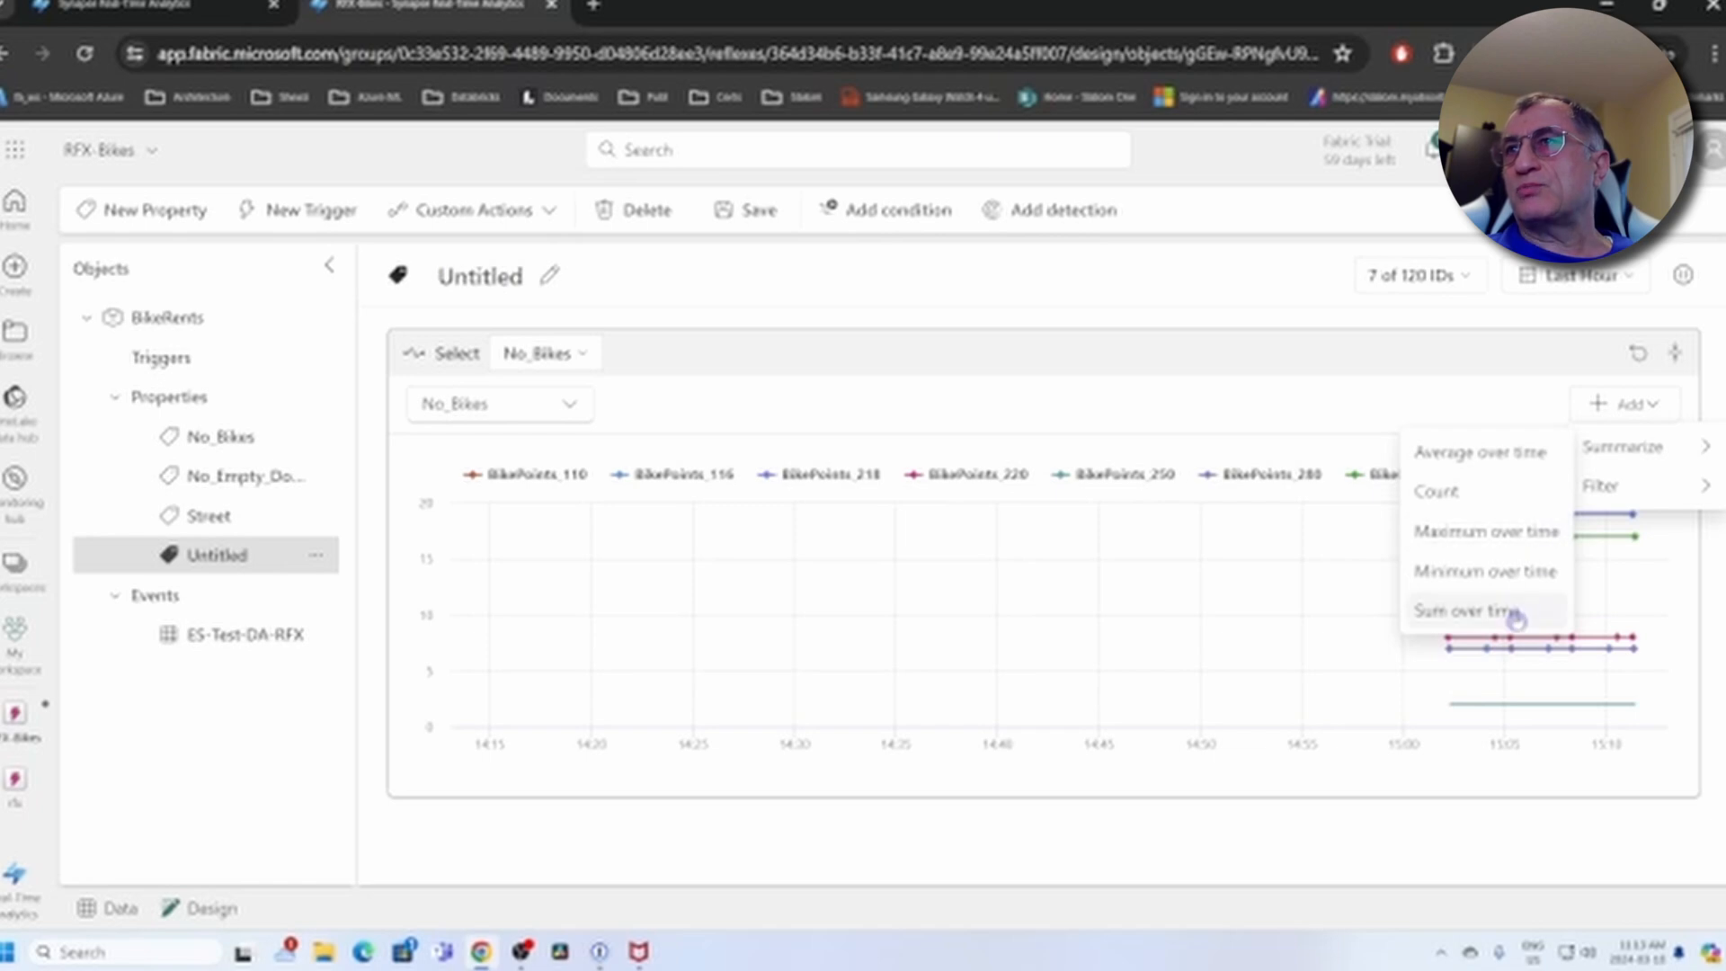
left_click(1483, 458)
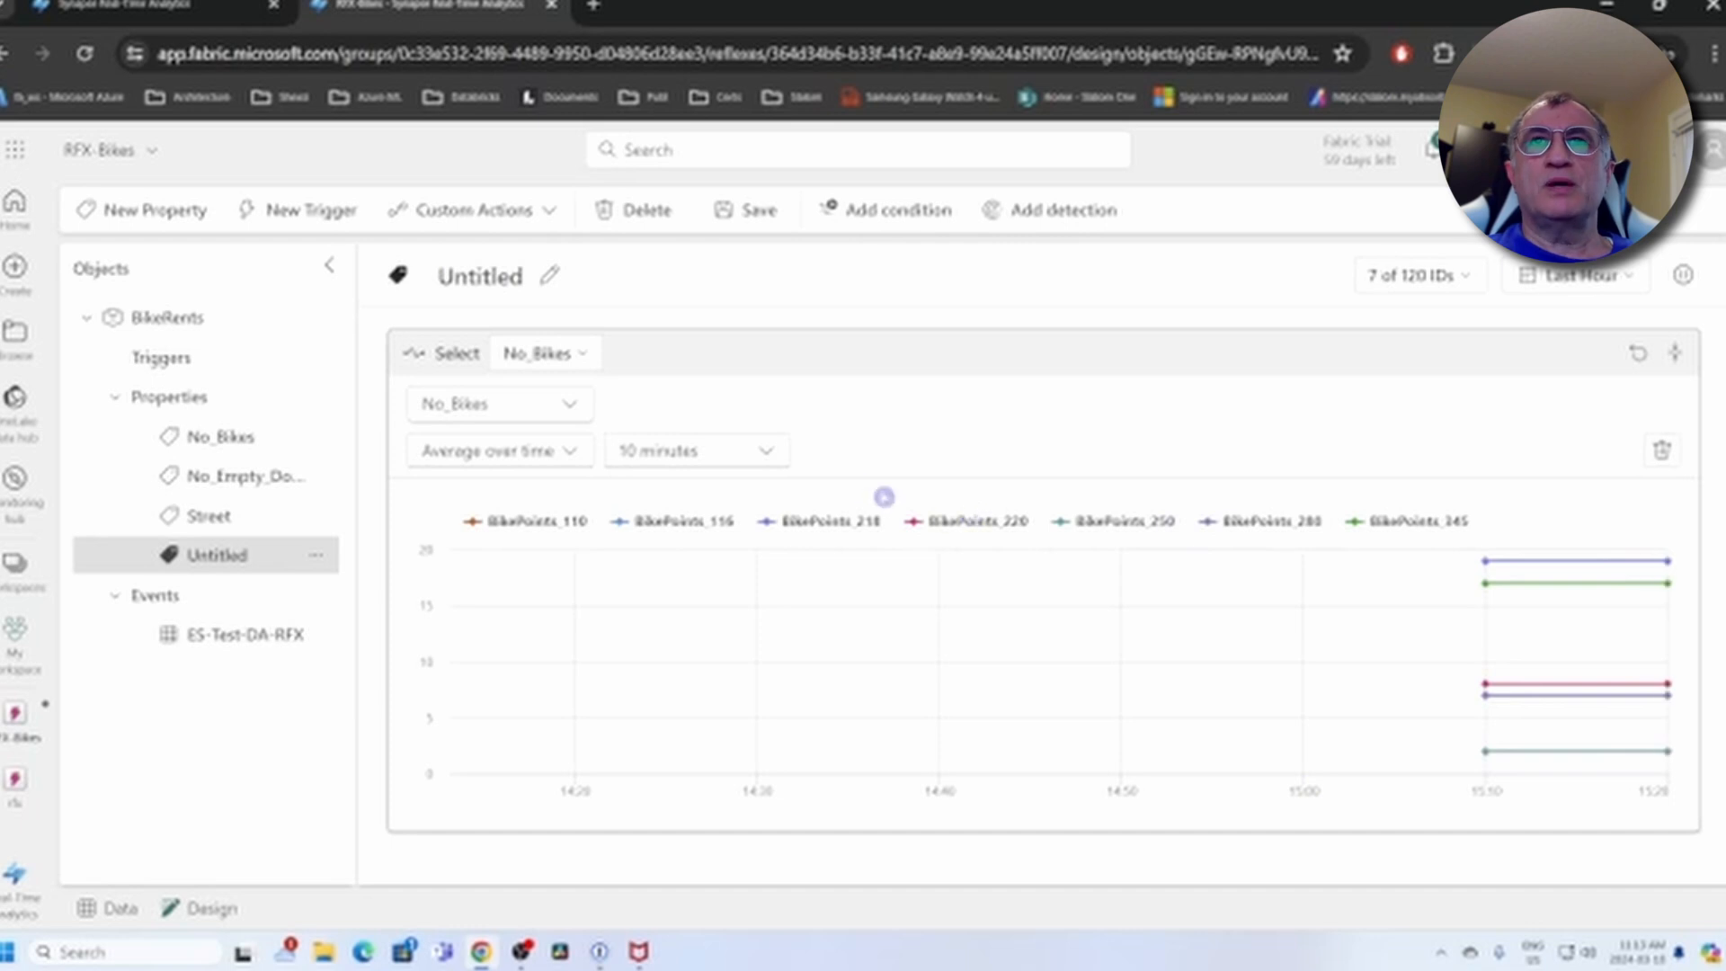
left_click(760, 448)
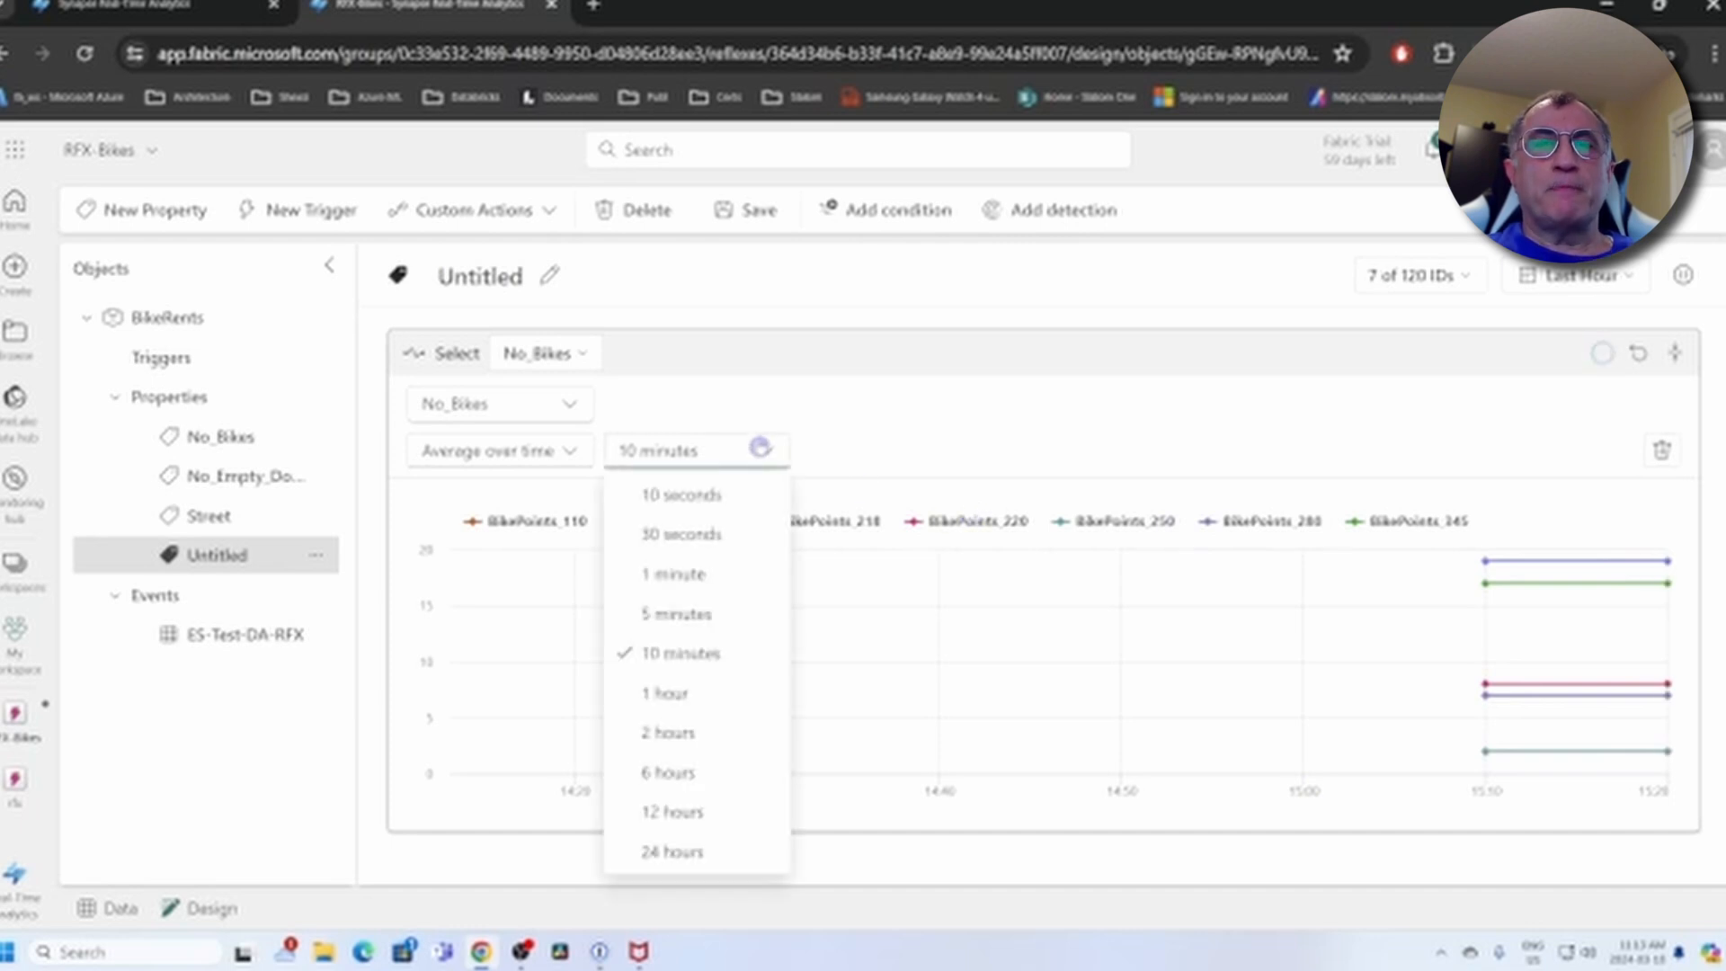
left_click(682, 617)
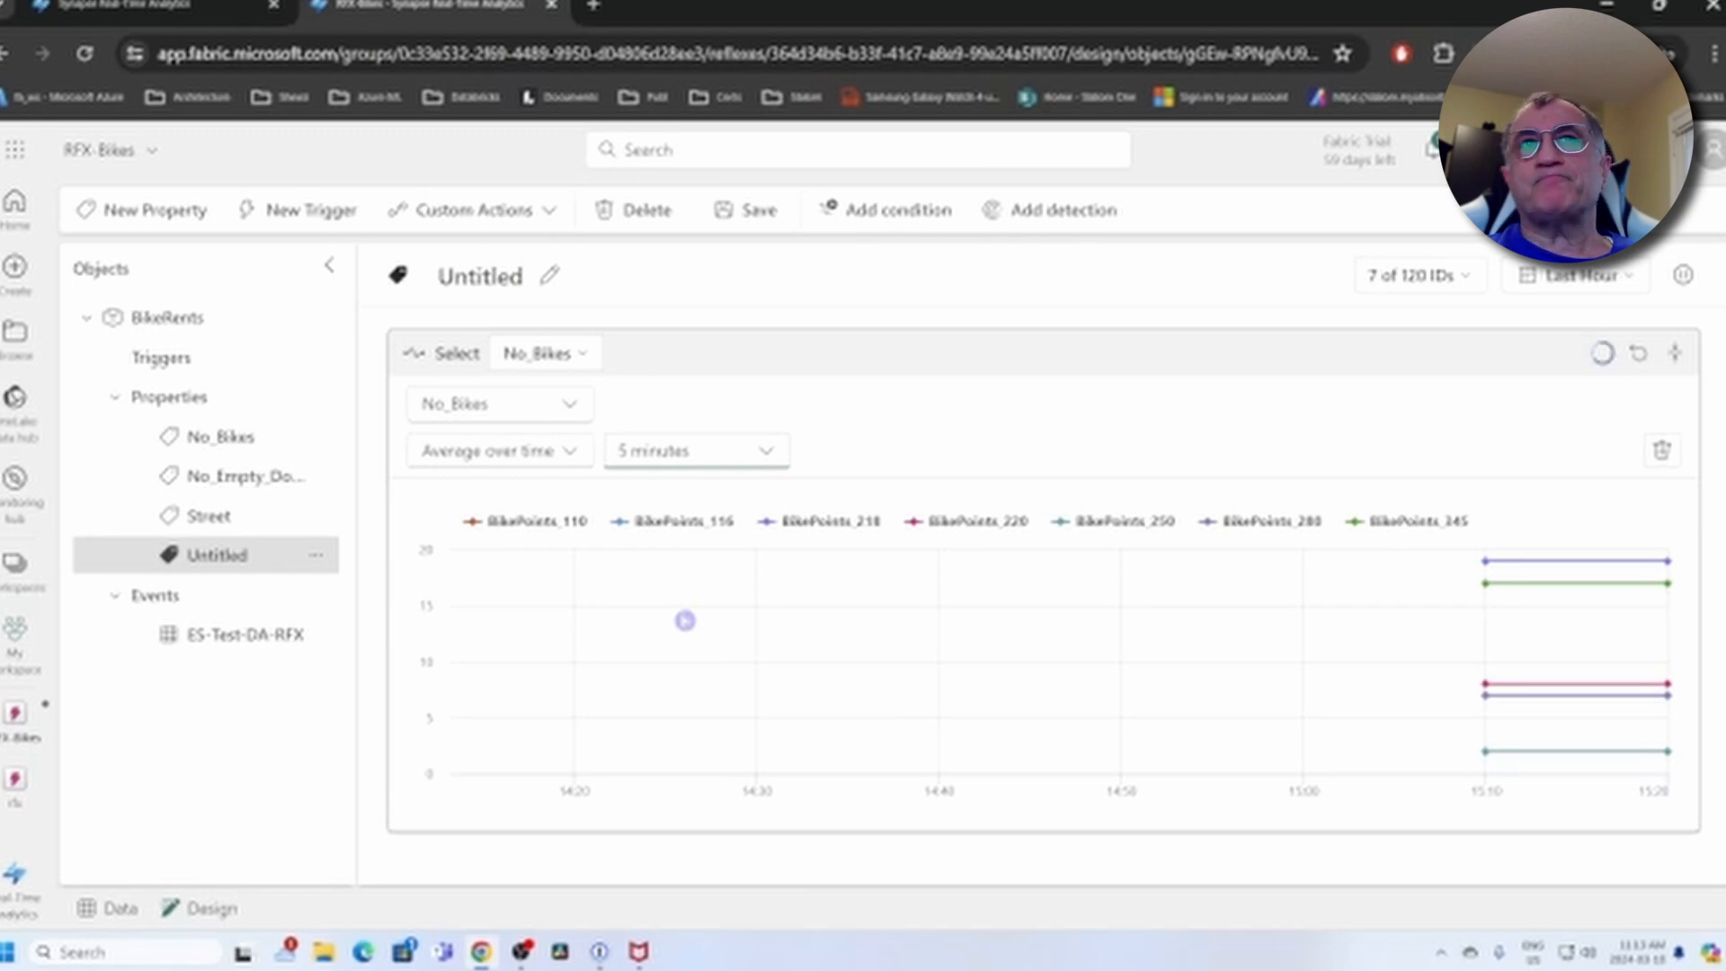
Rename the untitled property as "Avg-NoBikesPer 5 min" and save it
left_click(465, 276)
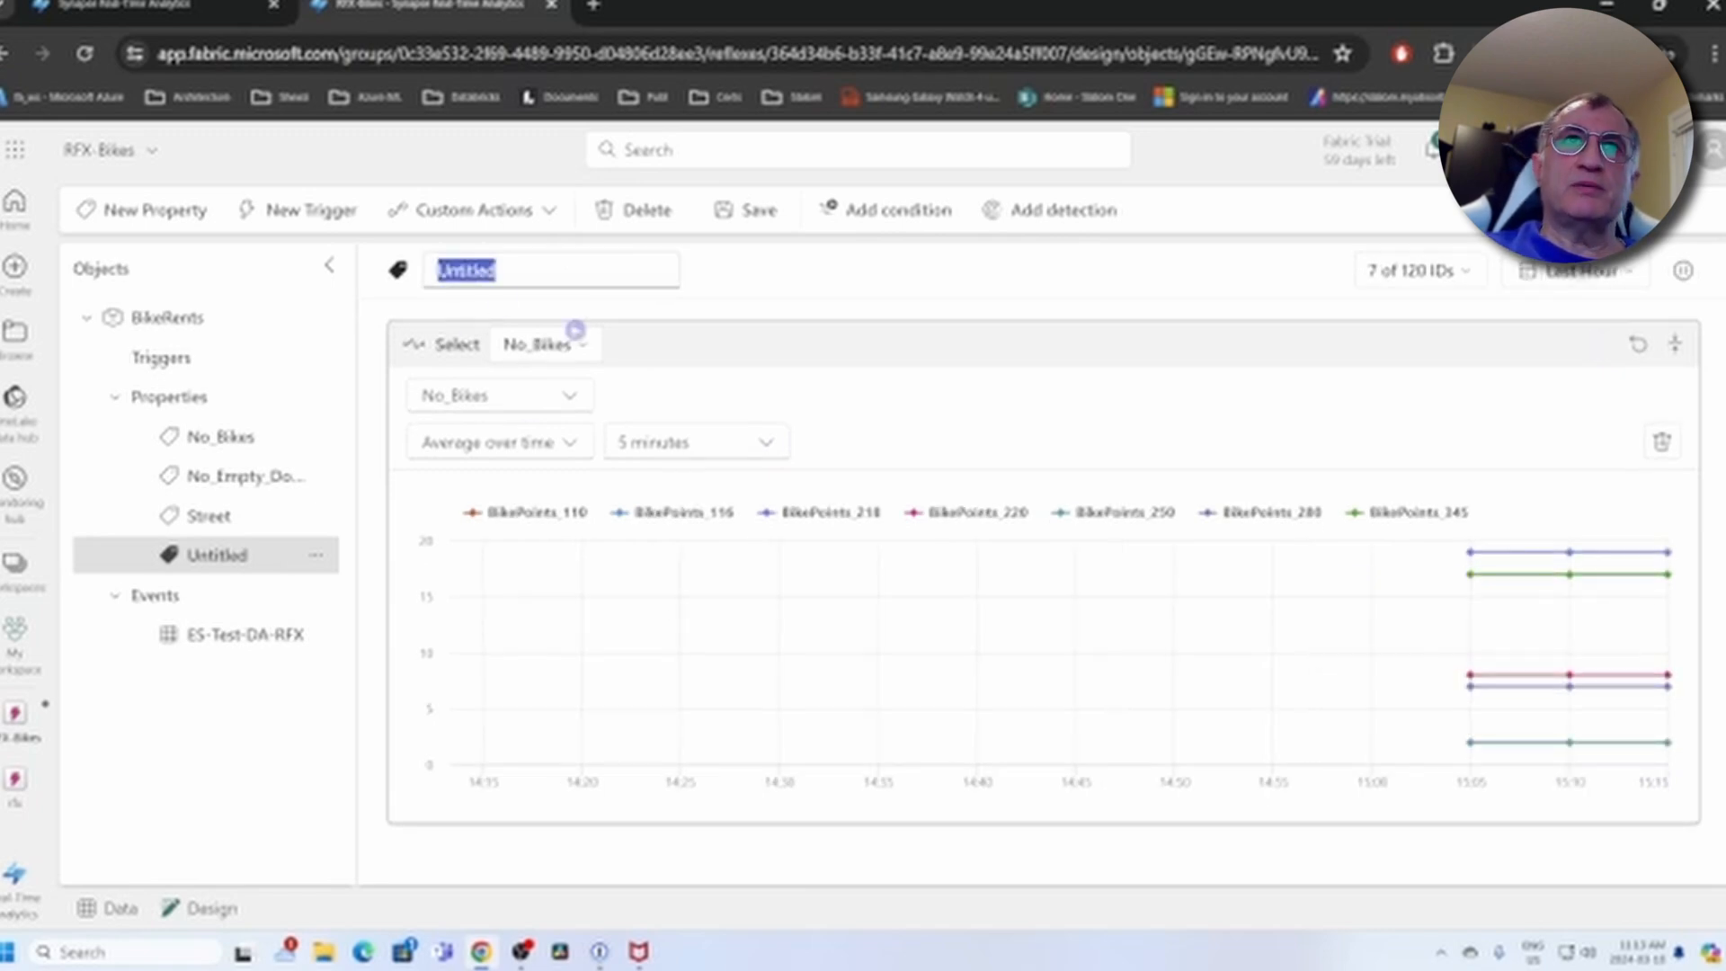
type("A")
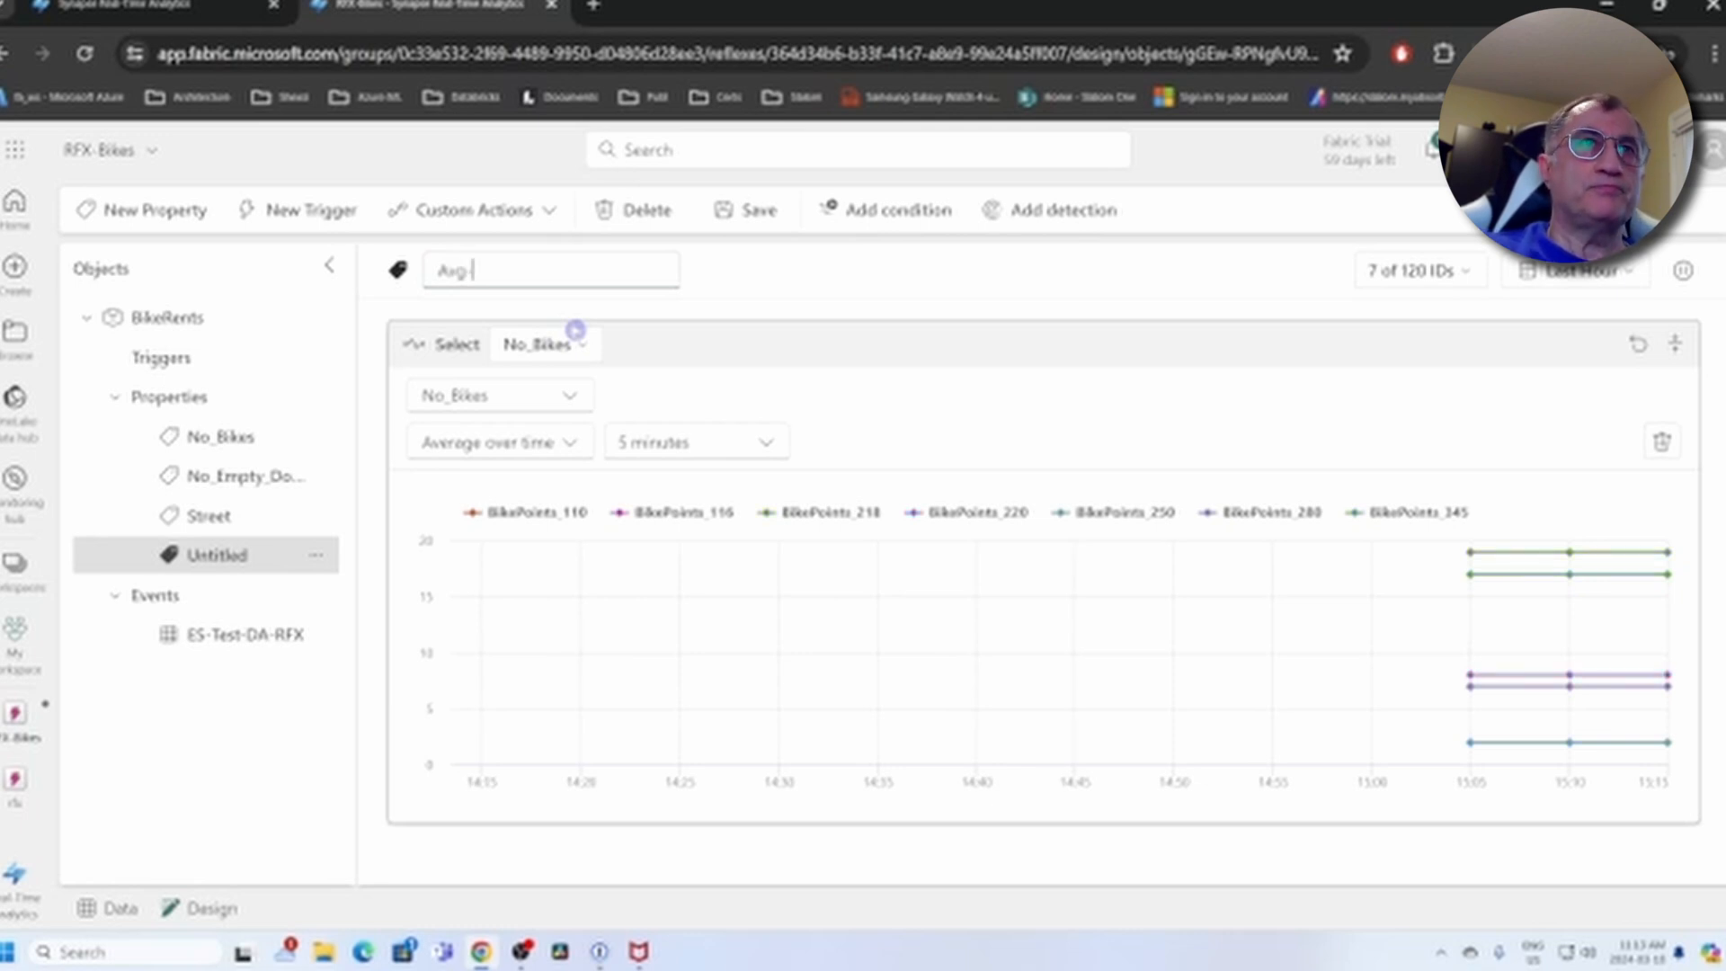
type("vg-NoB")
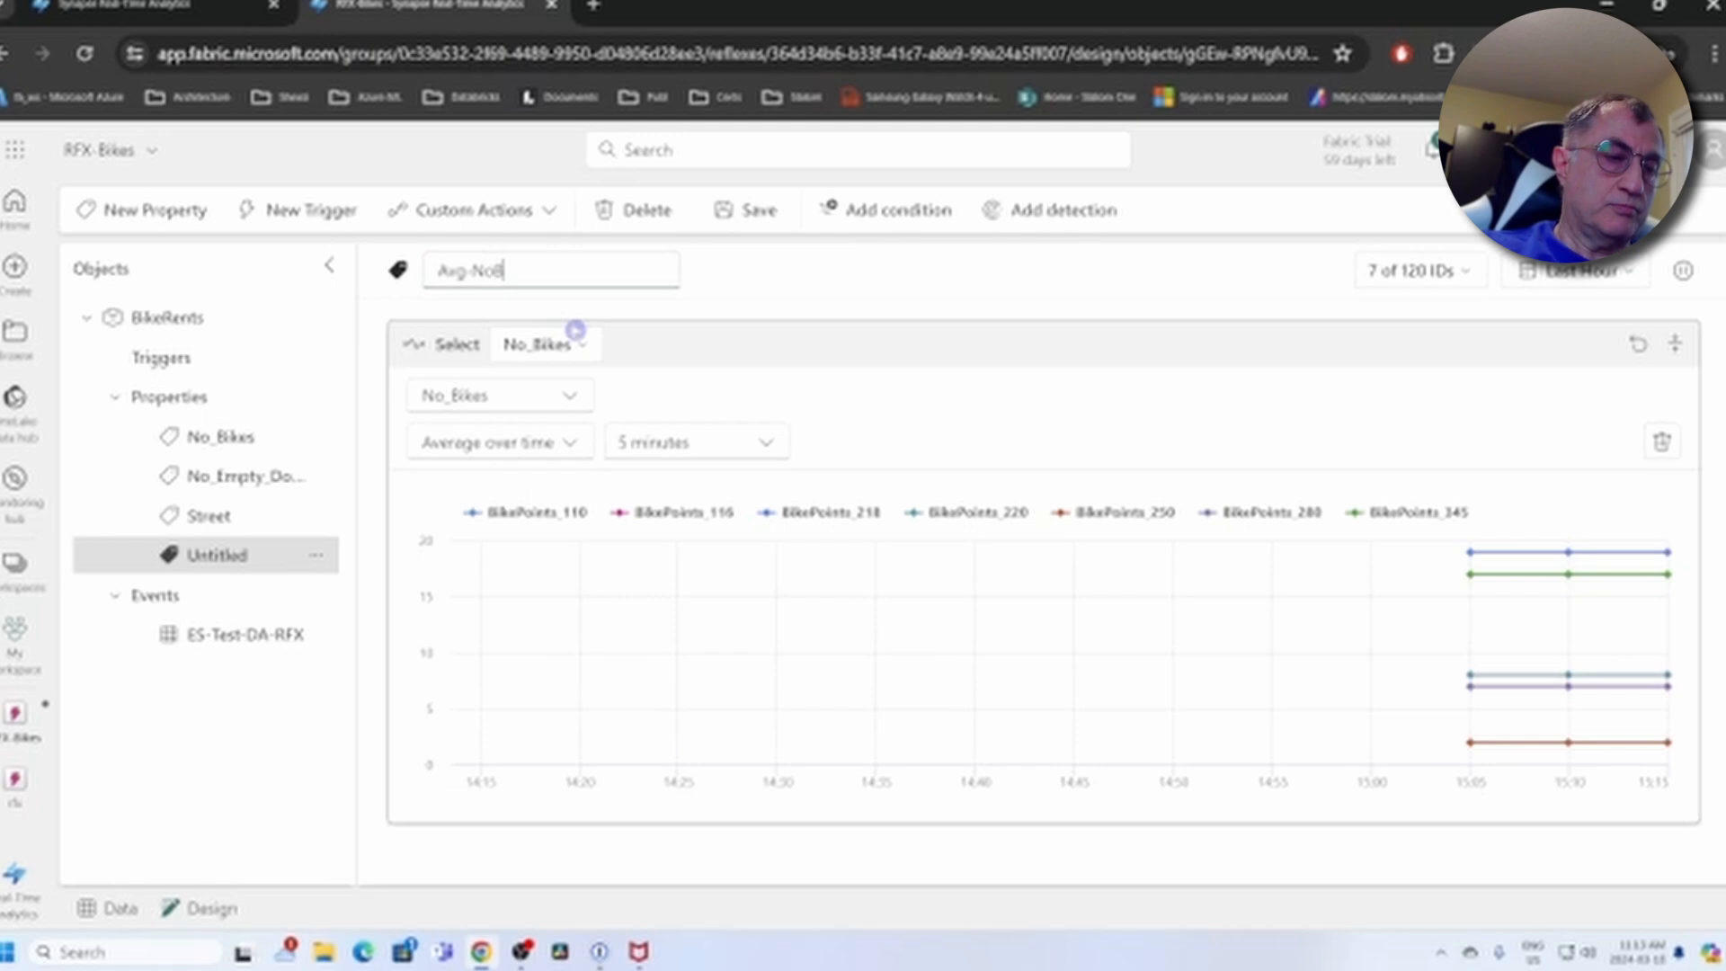
type("ikesPer 5 min")
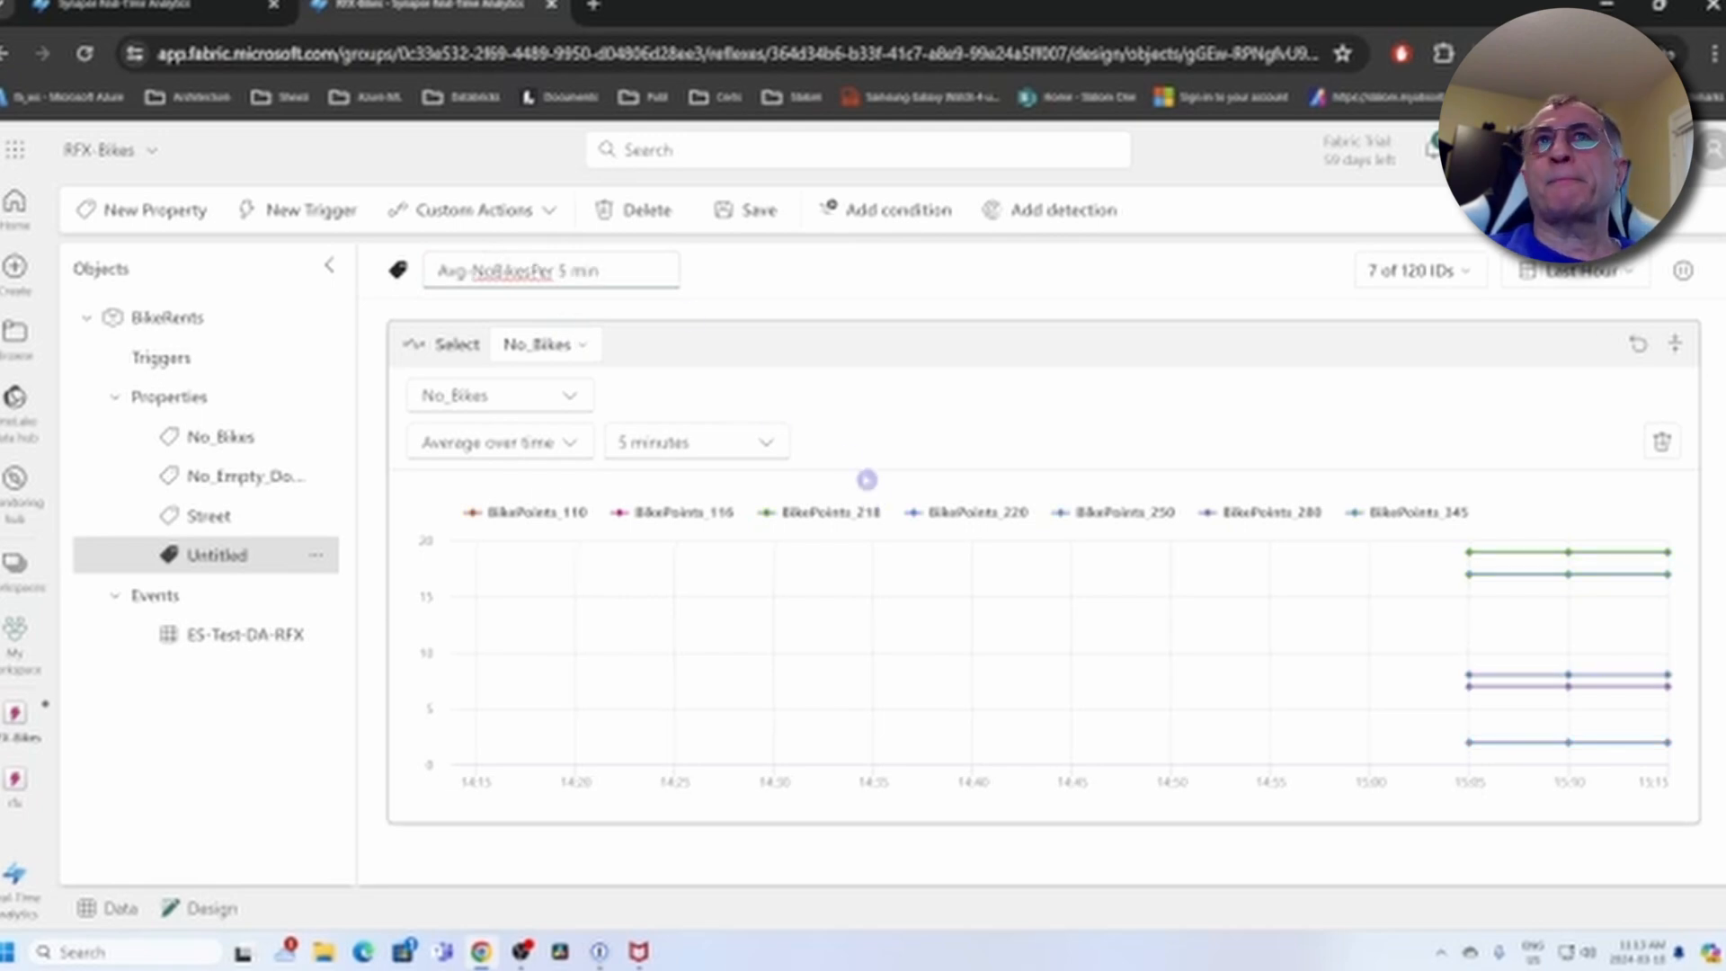
left_click(734, 200)
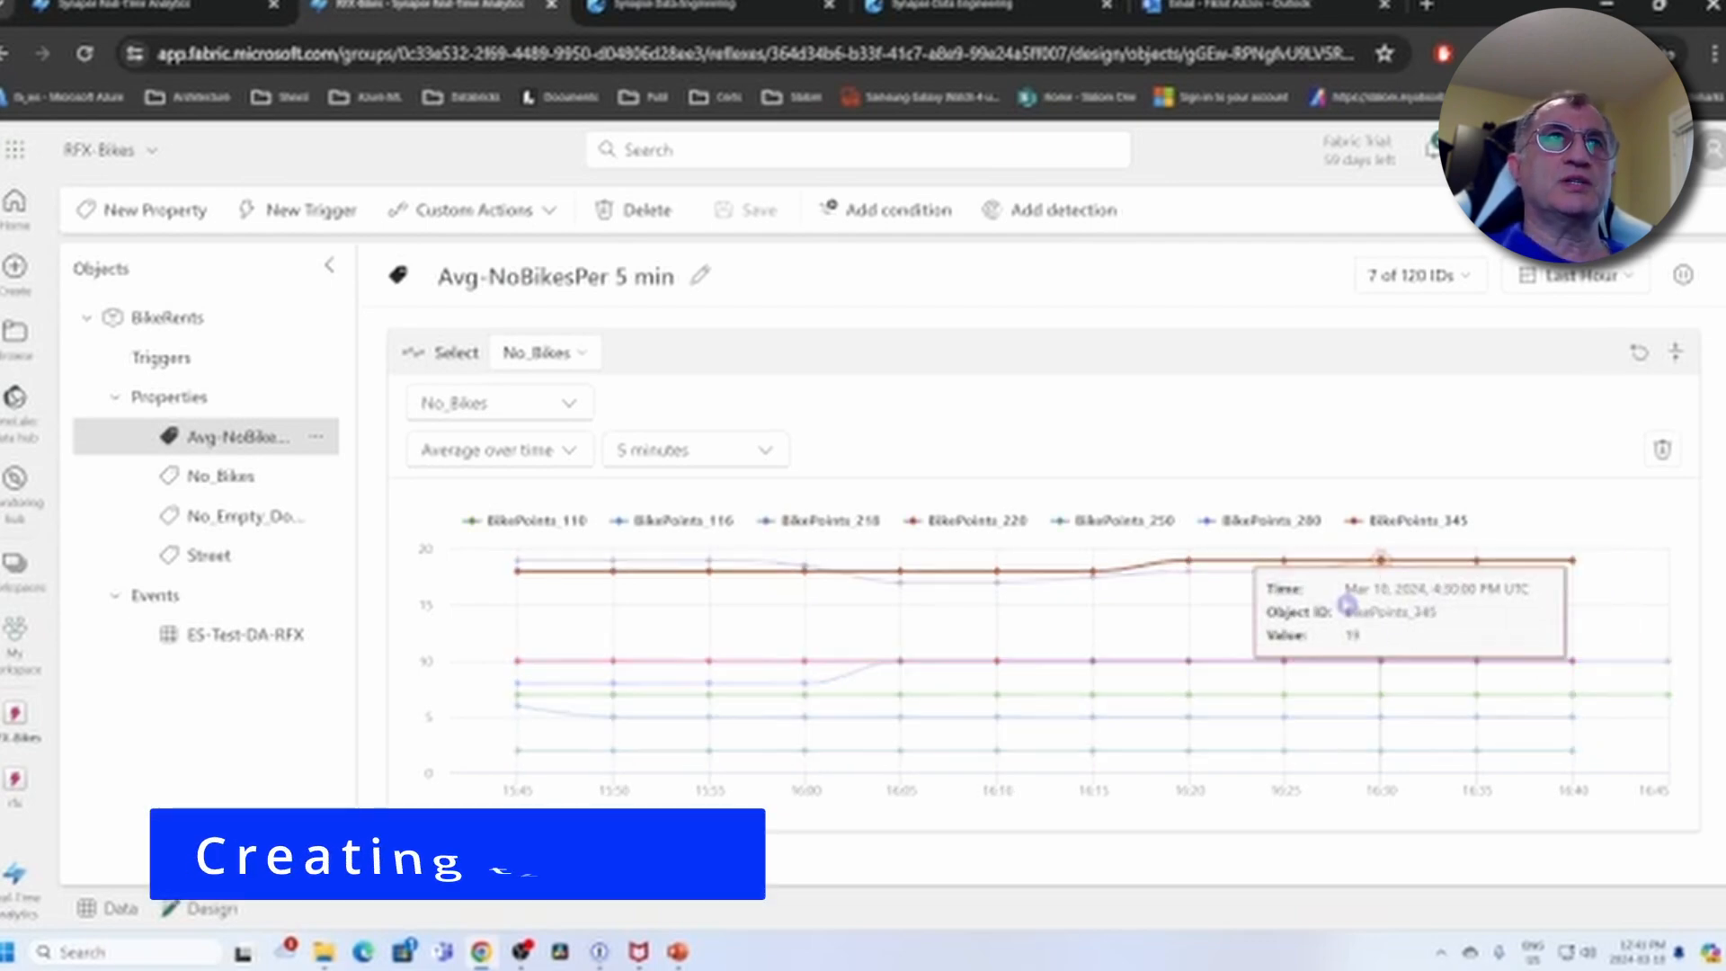
Create a new trigger under BikeRents and name it "No_Bikes exceeds 10"
left_click(296, 211)
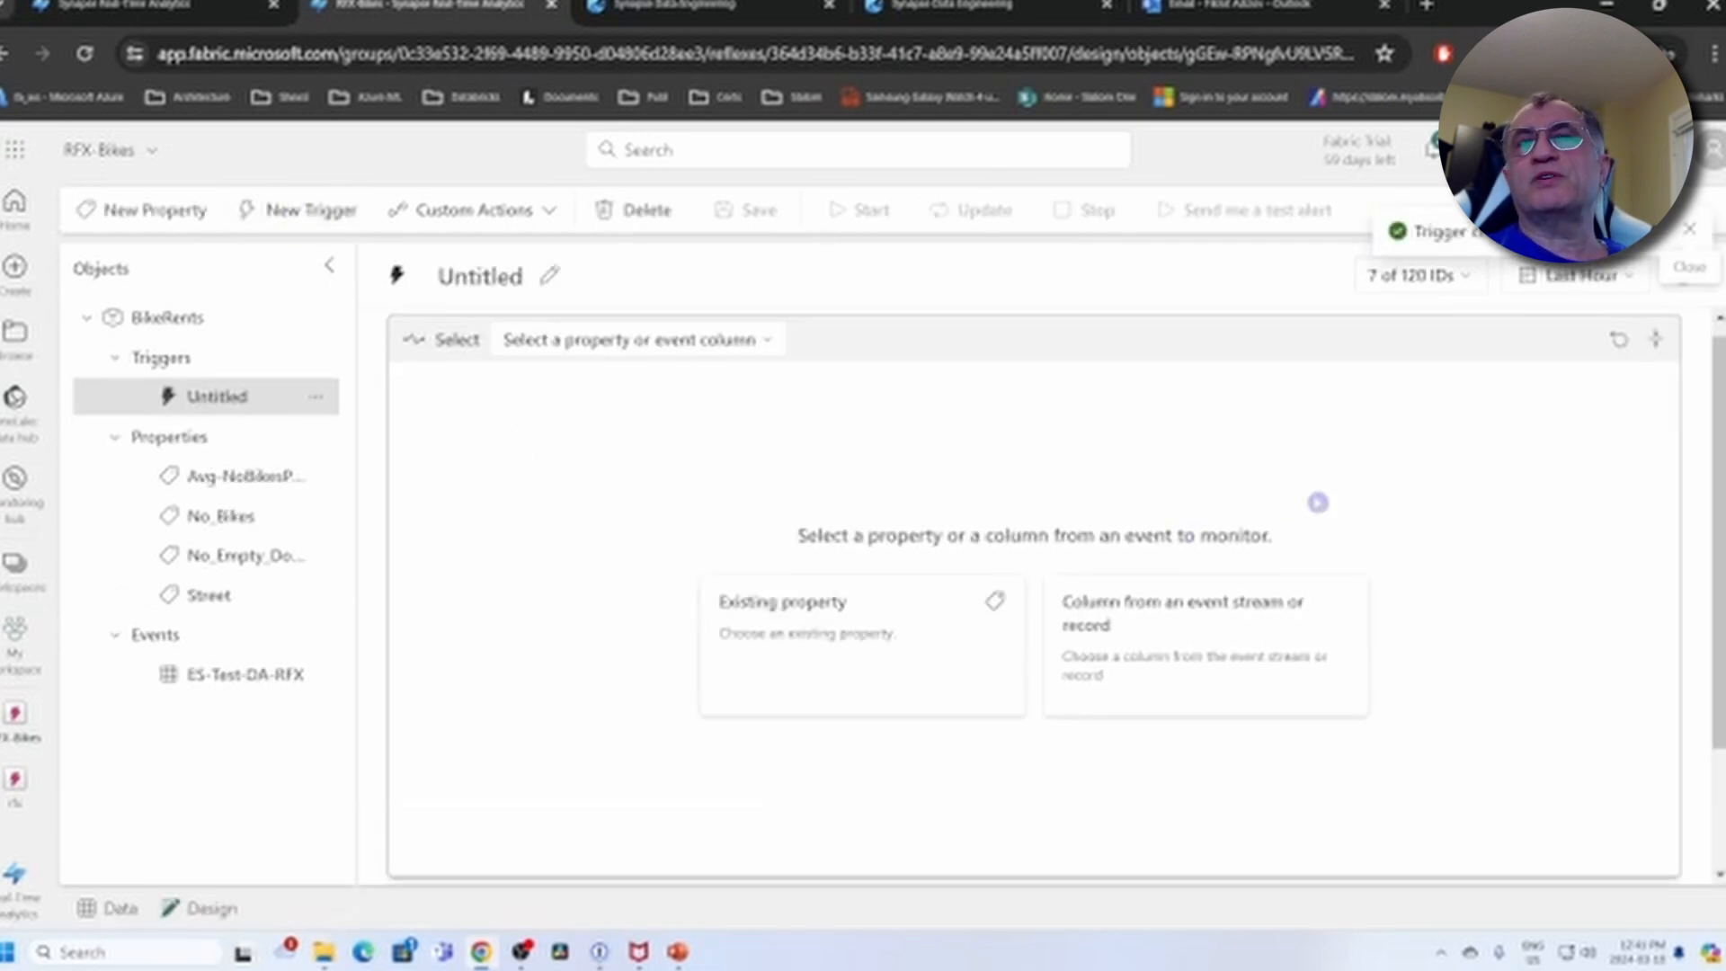
left_click(478, 281)
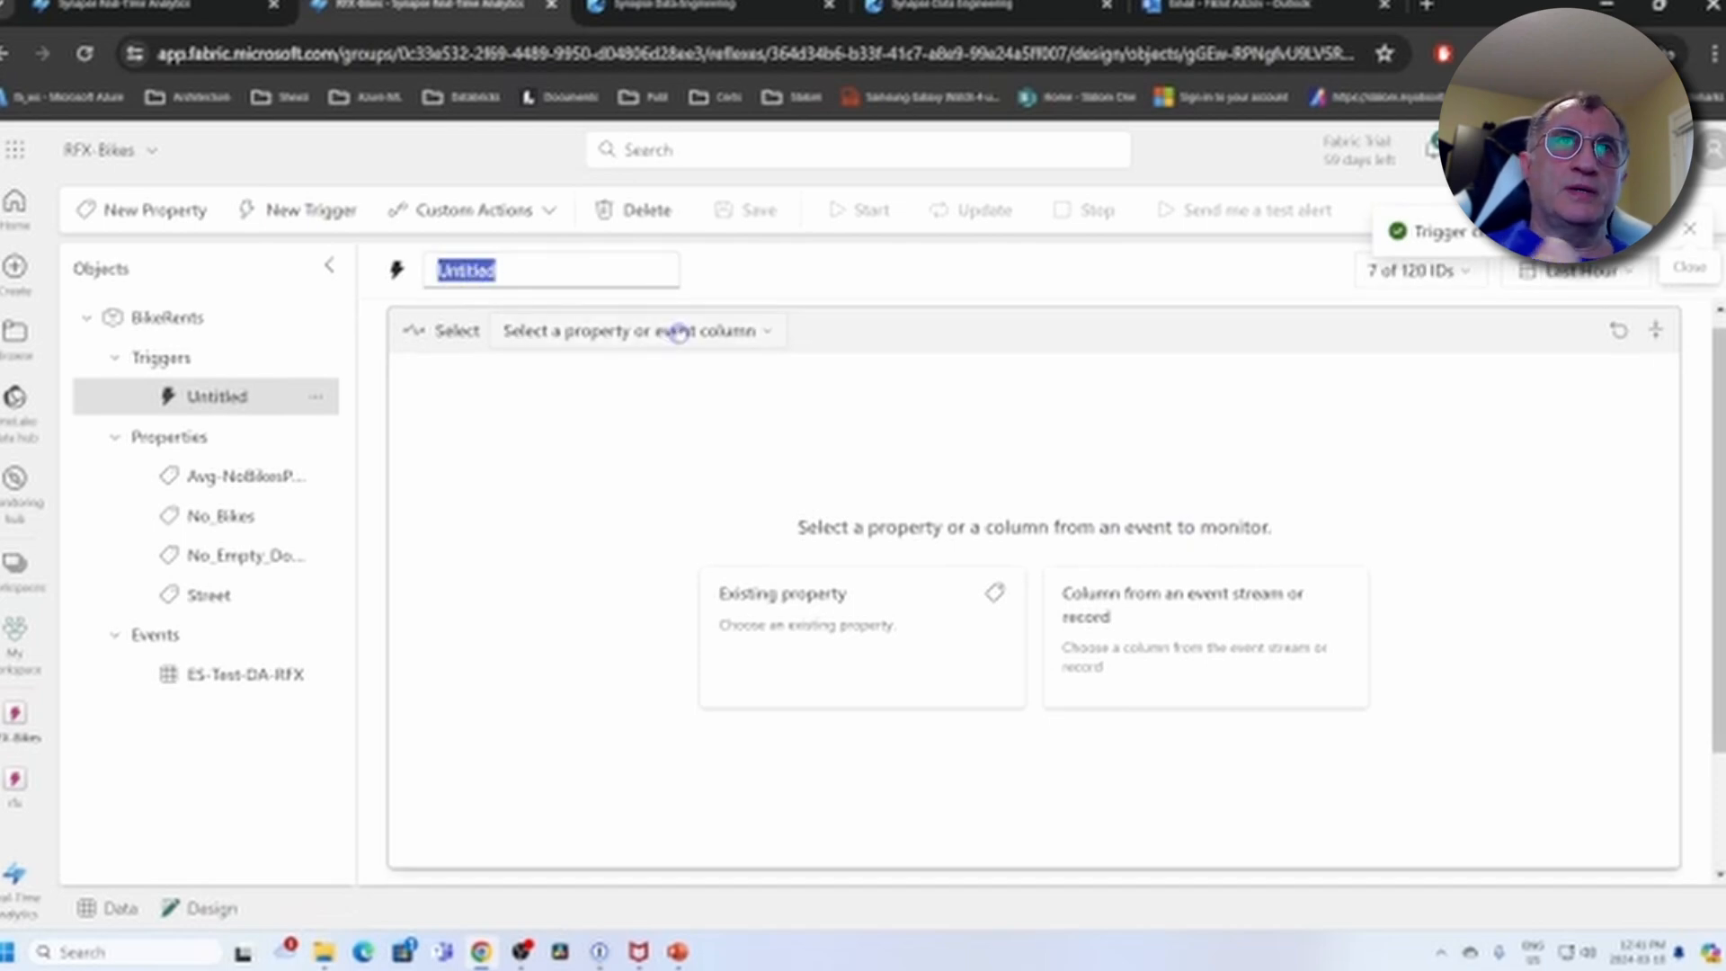
type("No_")
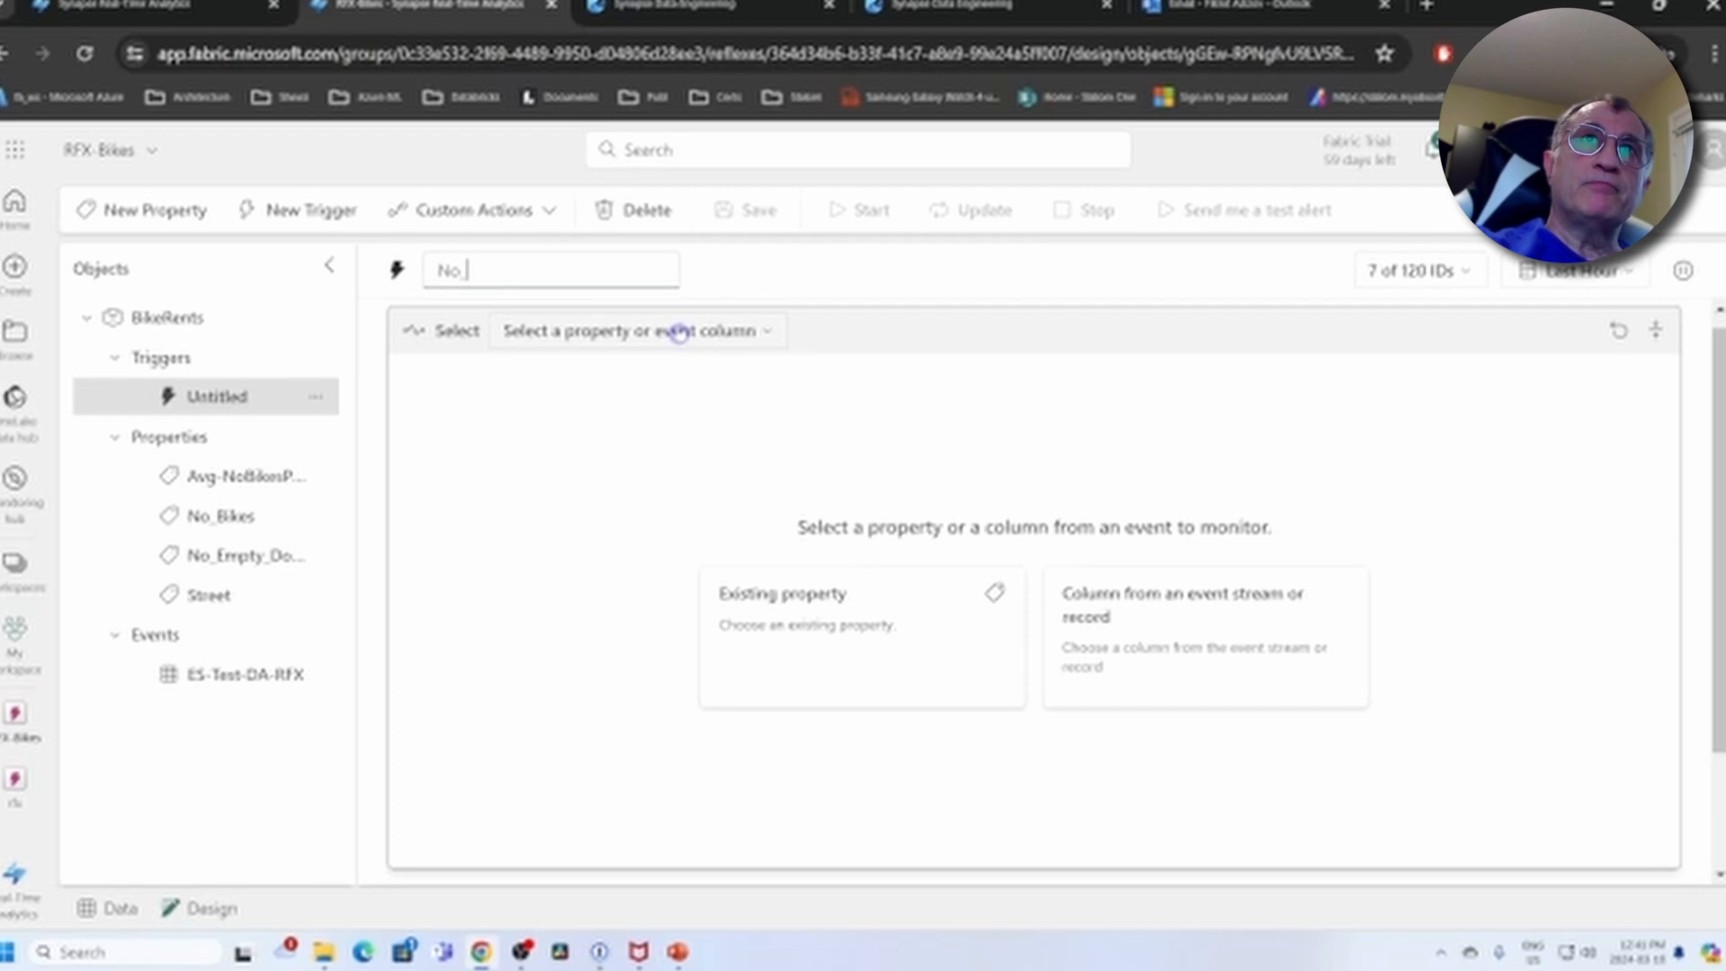
type("Bikes Above")
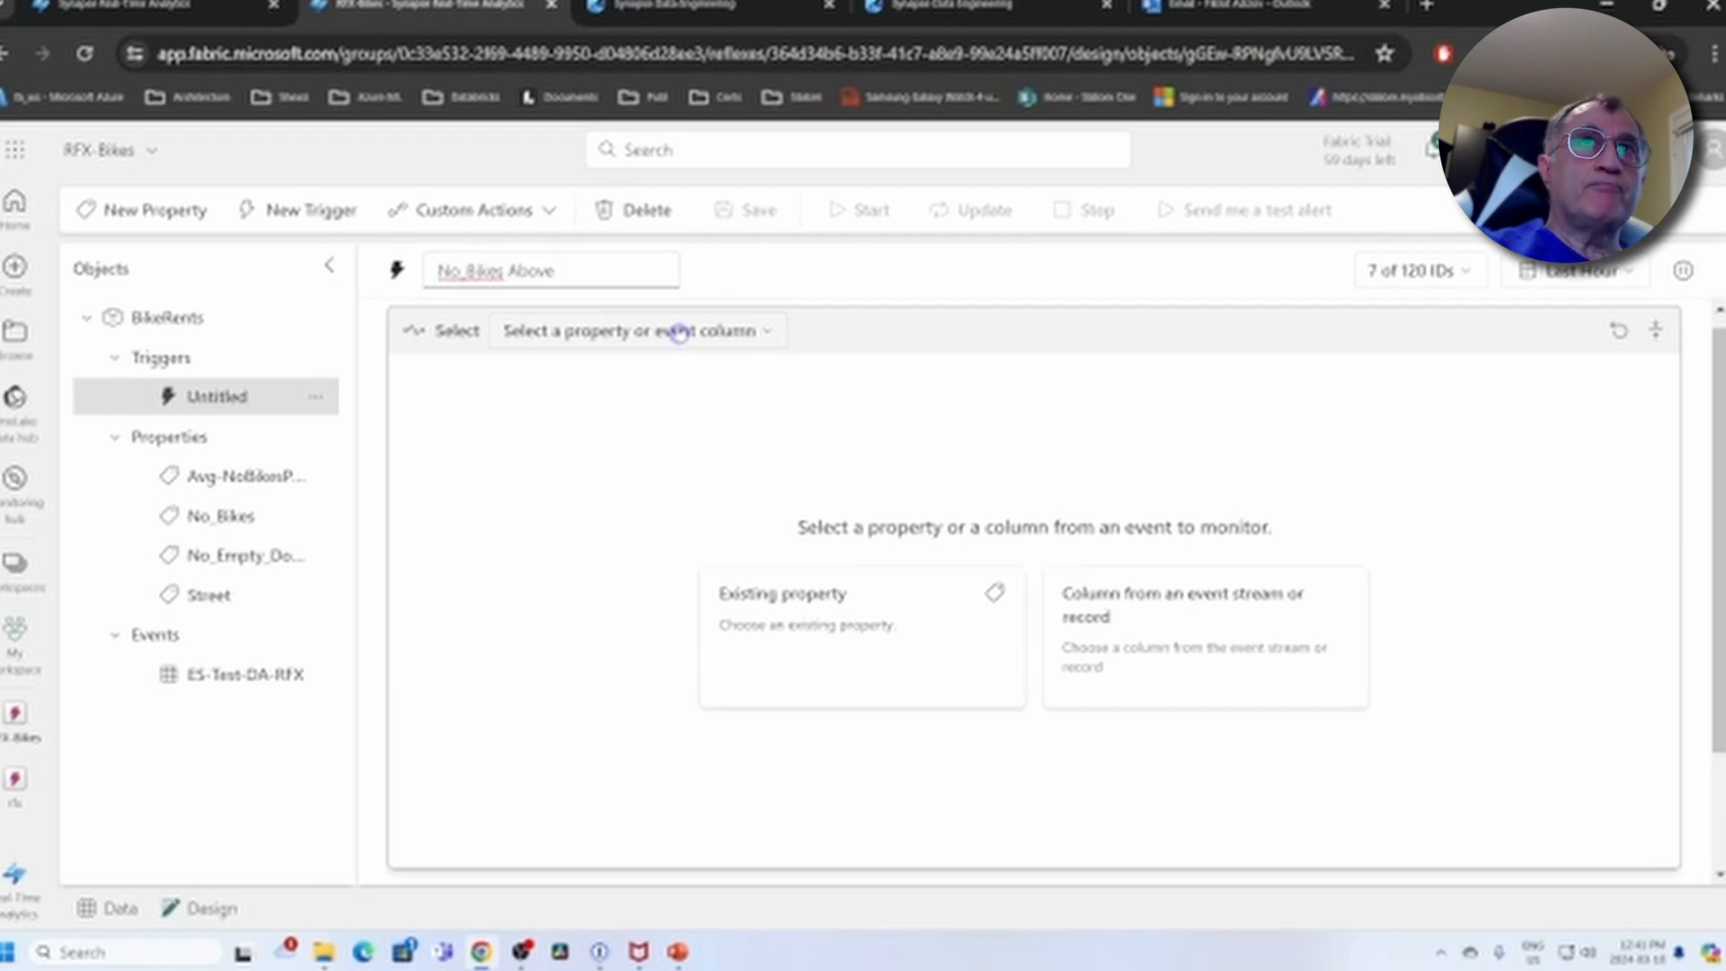
key("ctrl+shift+Left")
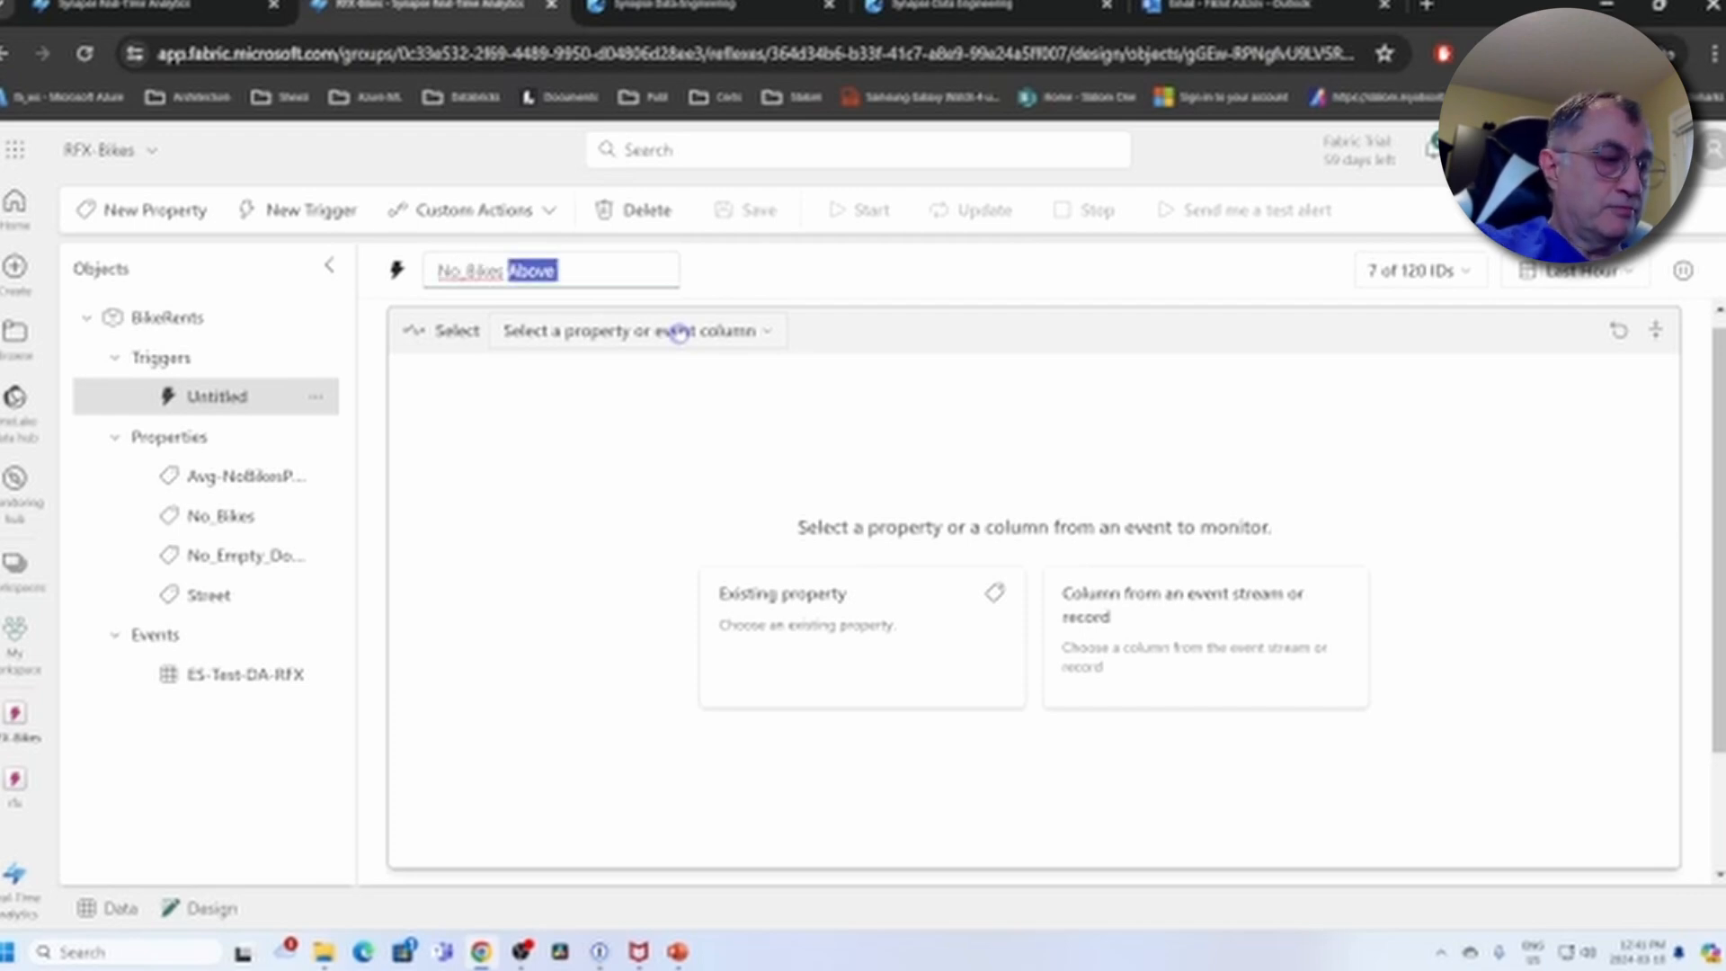
type("exceeds 10")
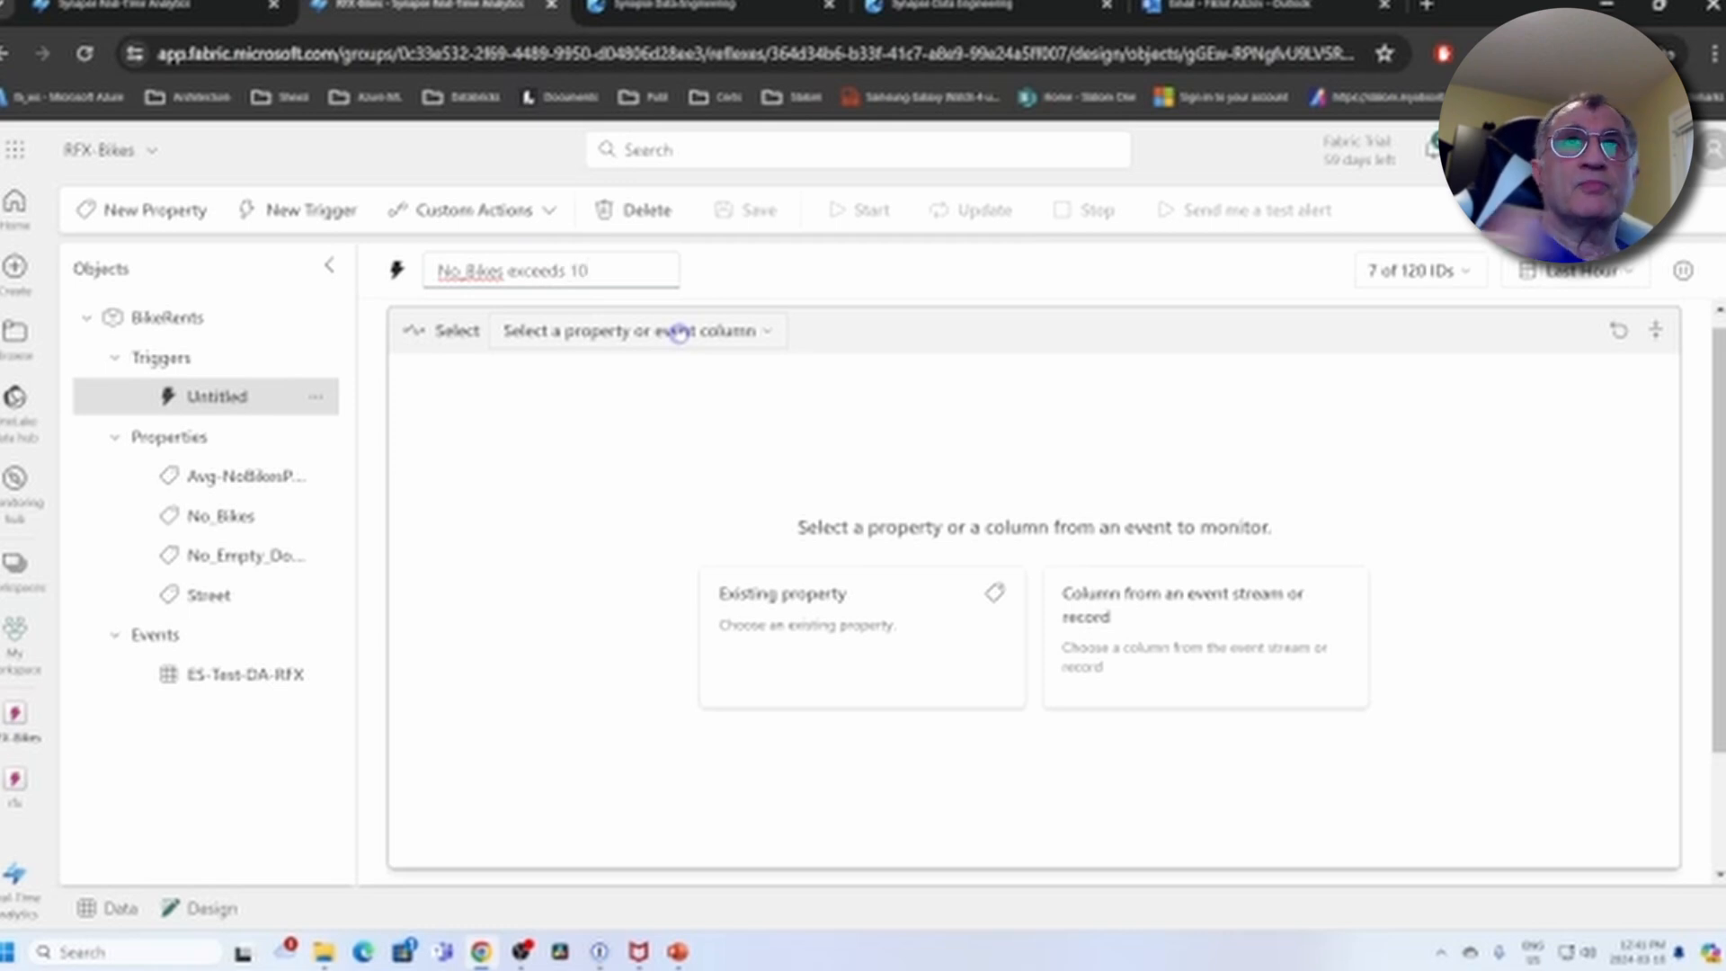
Set the trigger to monitor the existing No_Bikes property
left_click(678, 332)
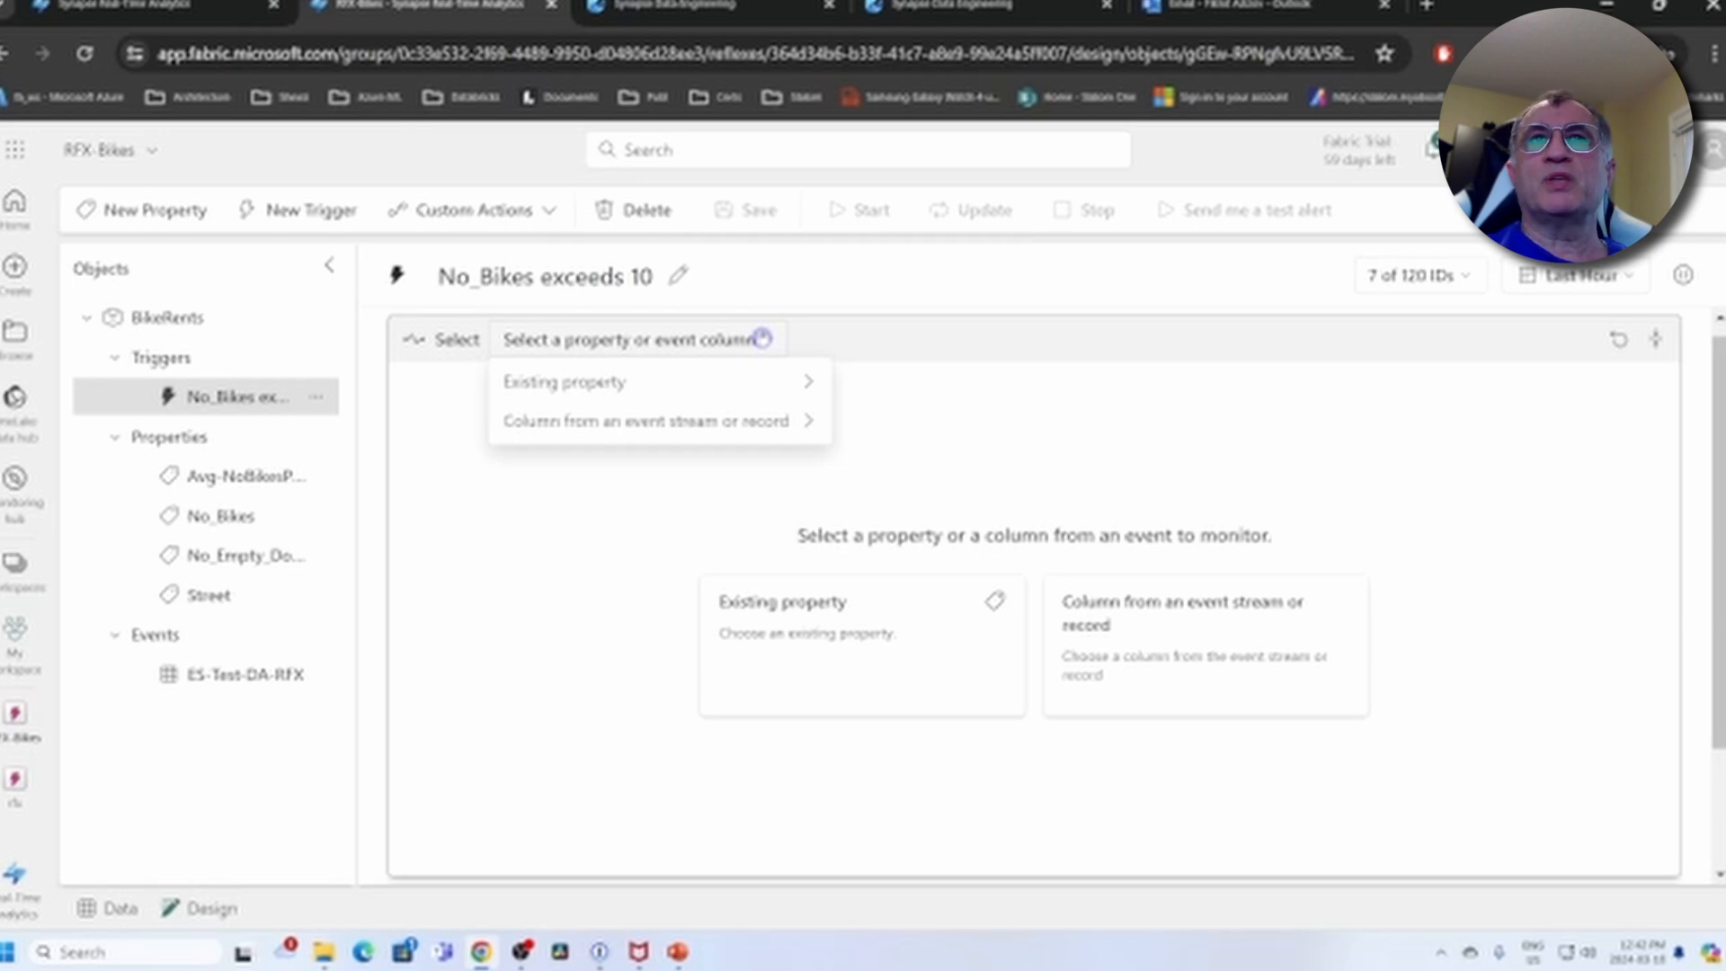
mouse_move(608, 386)
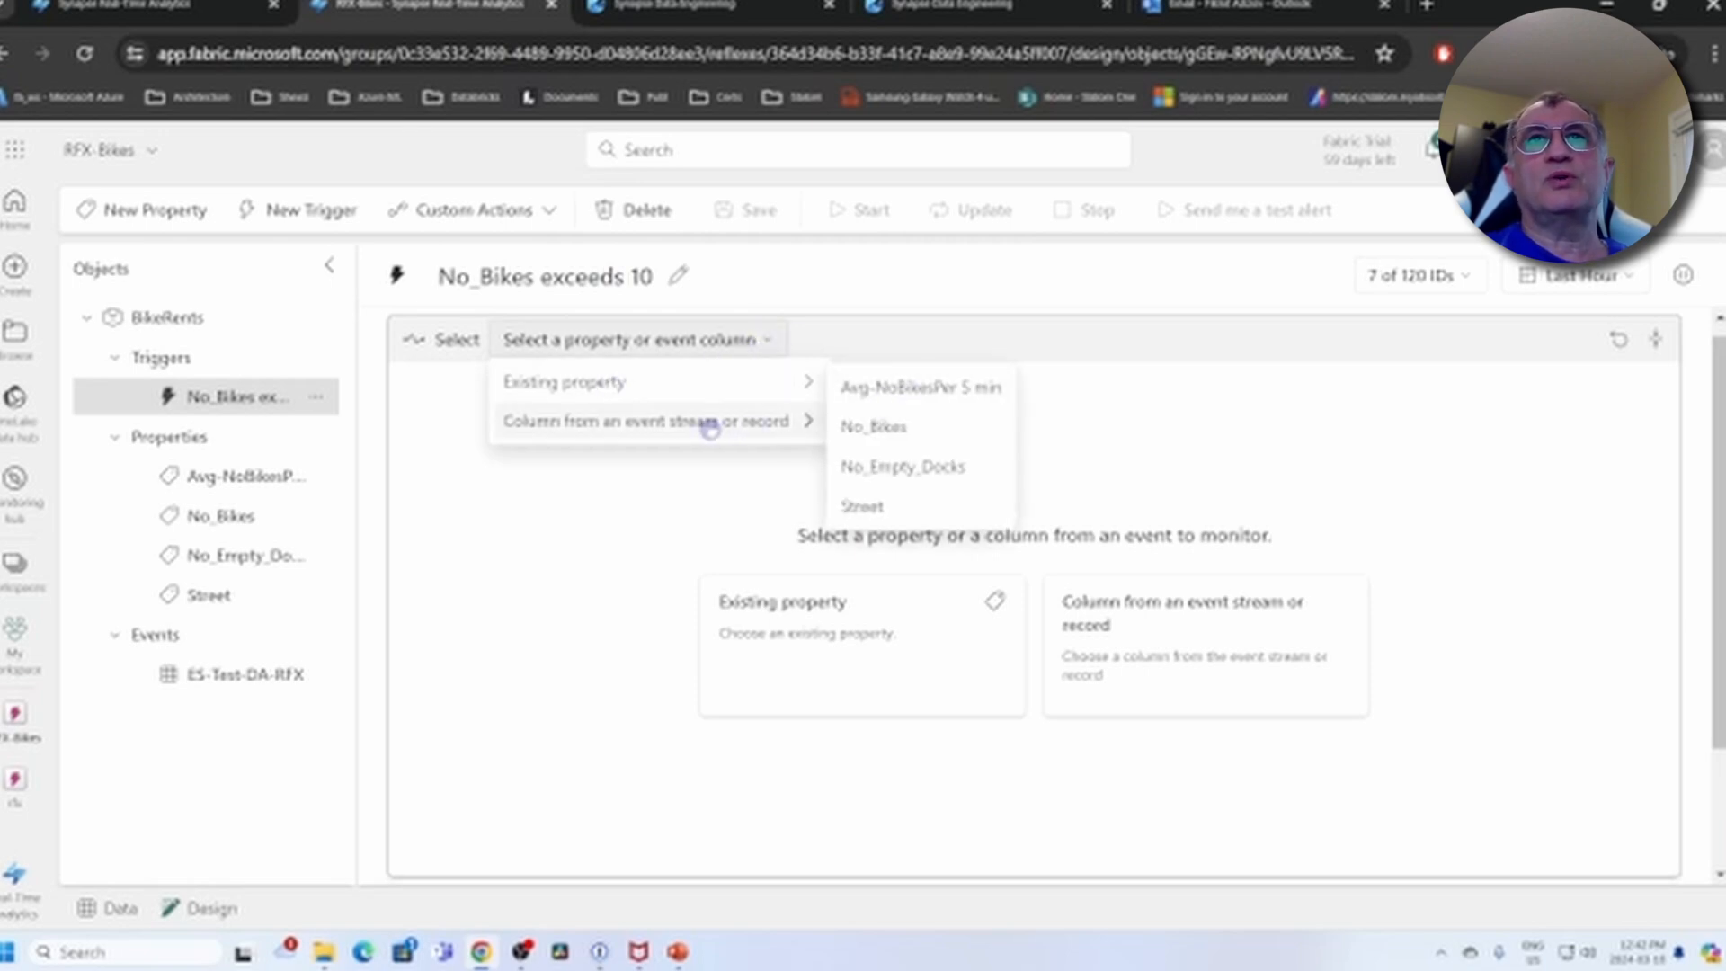
mouse_move(710, 427)
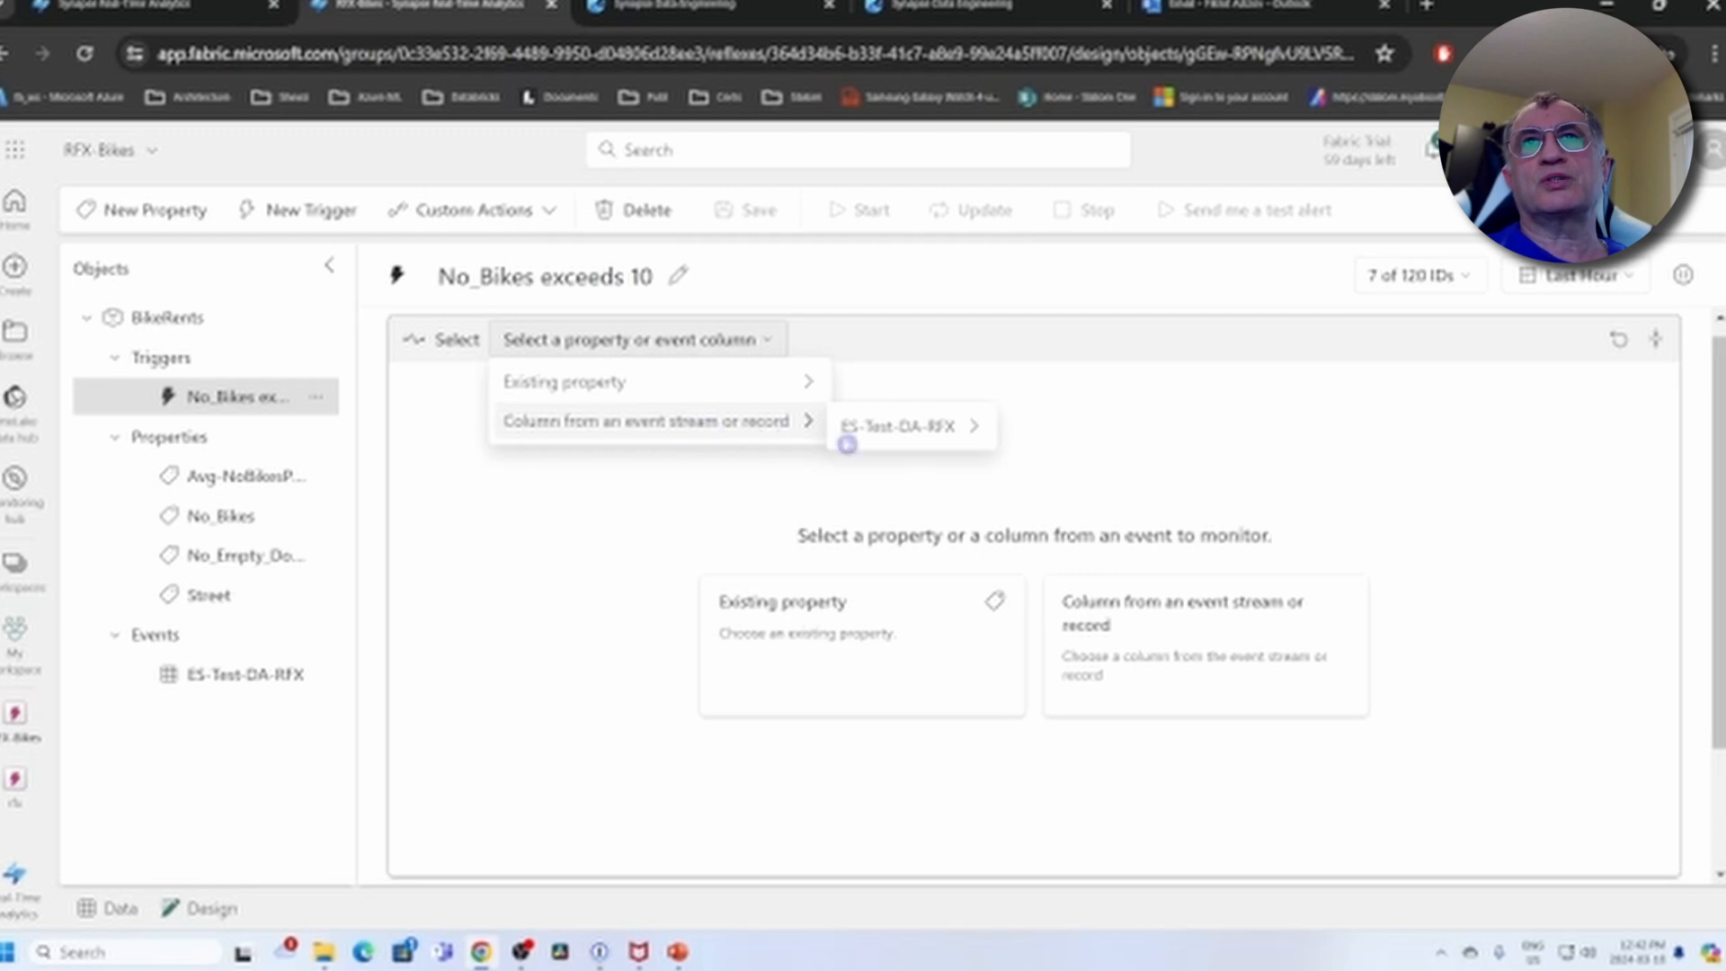
mouse_move(917, 431)
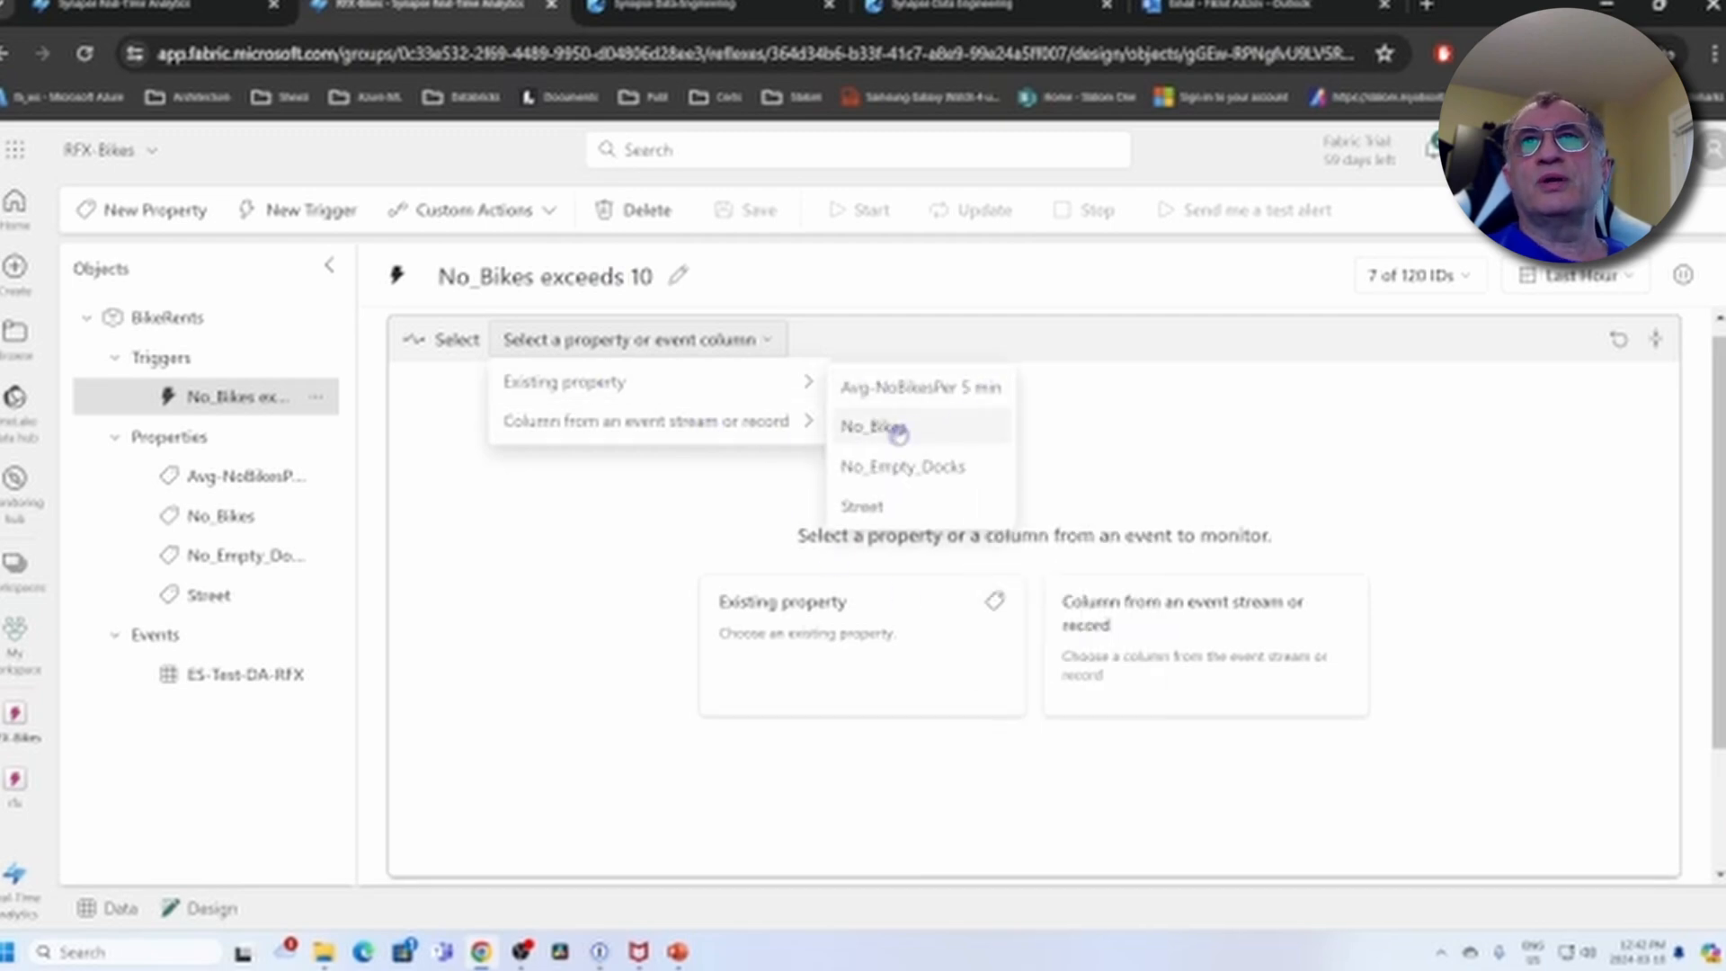
left_click(895, 435)
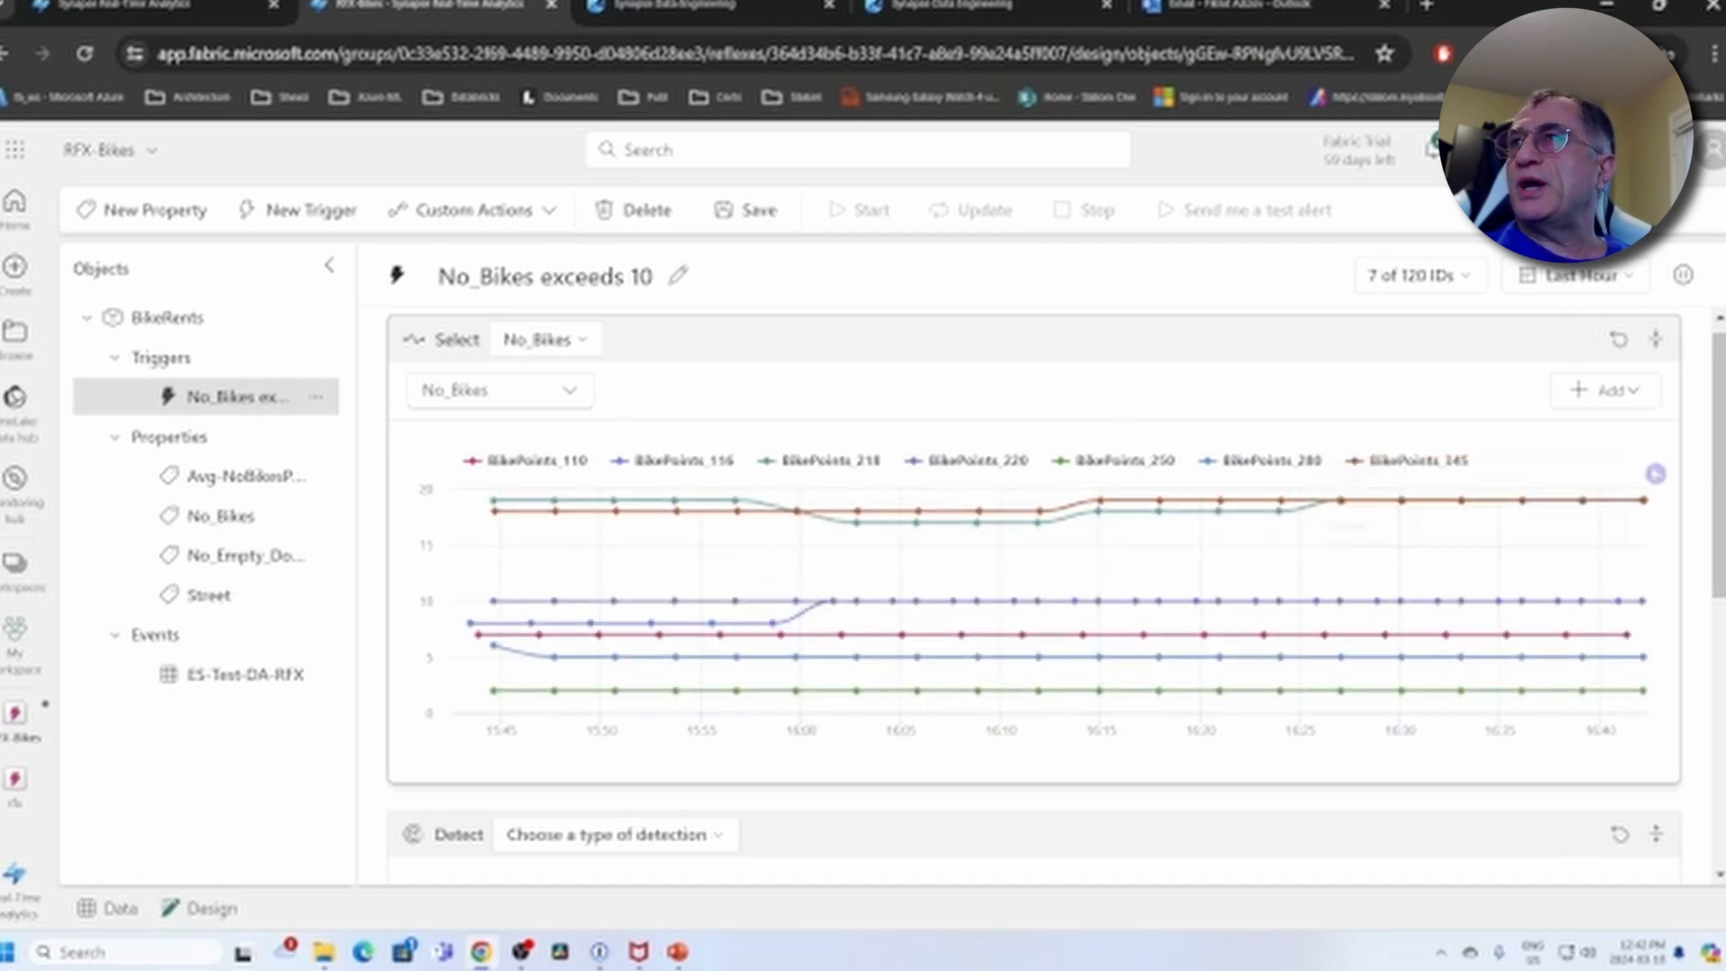
Examine the summarize and filter options that can be added to the trigger's No_Bikes selection
left_click(1629, 392)
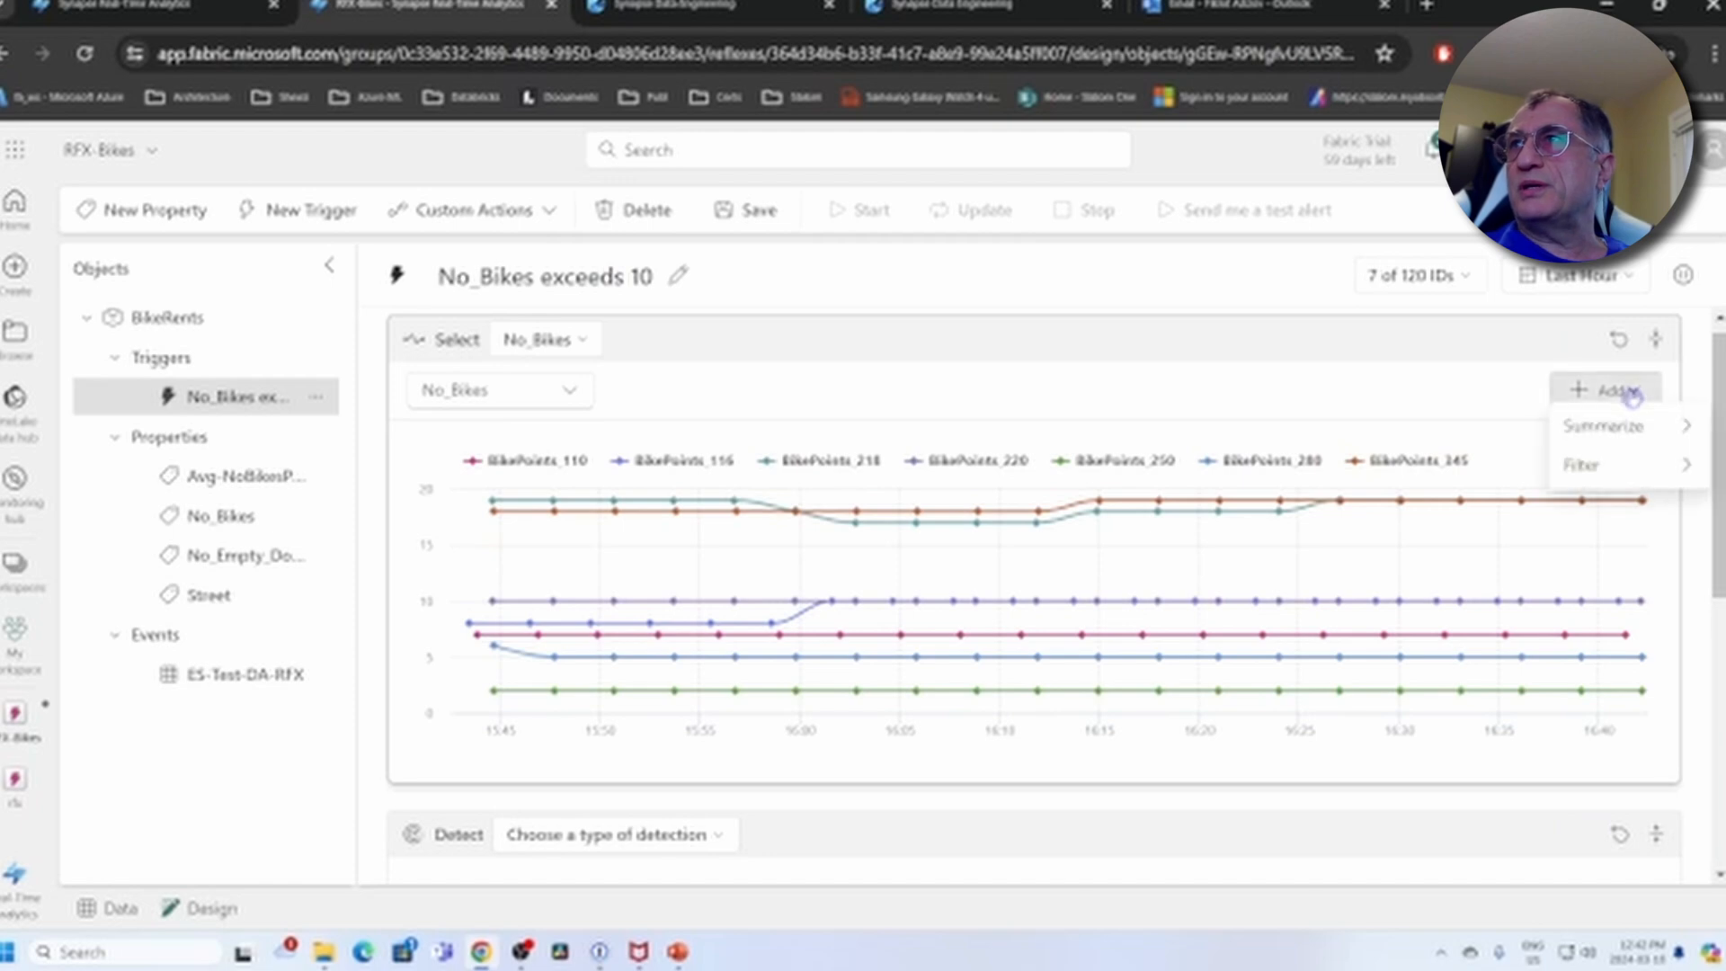
mouse_move(1643, 437)
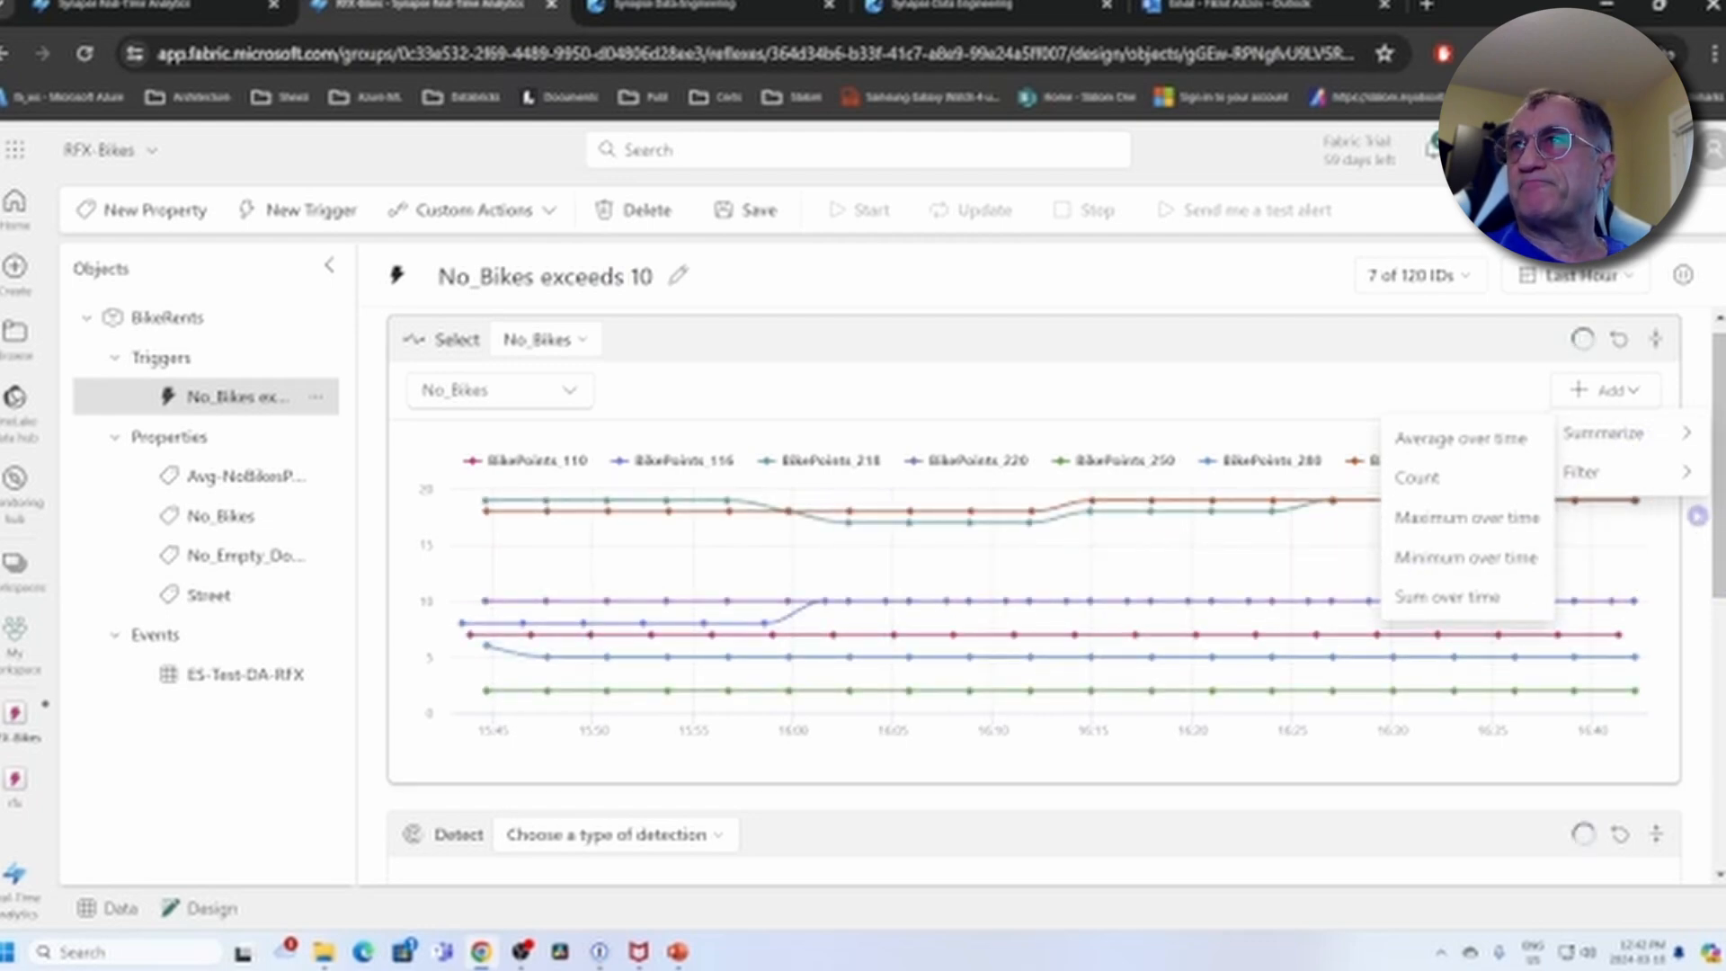
left_click(1382, 380)
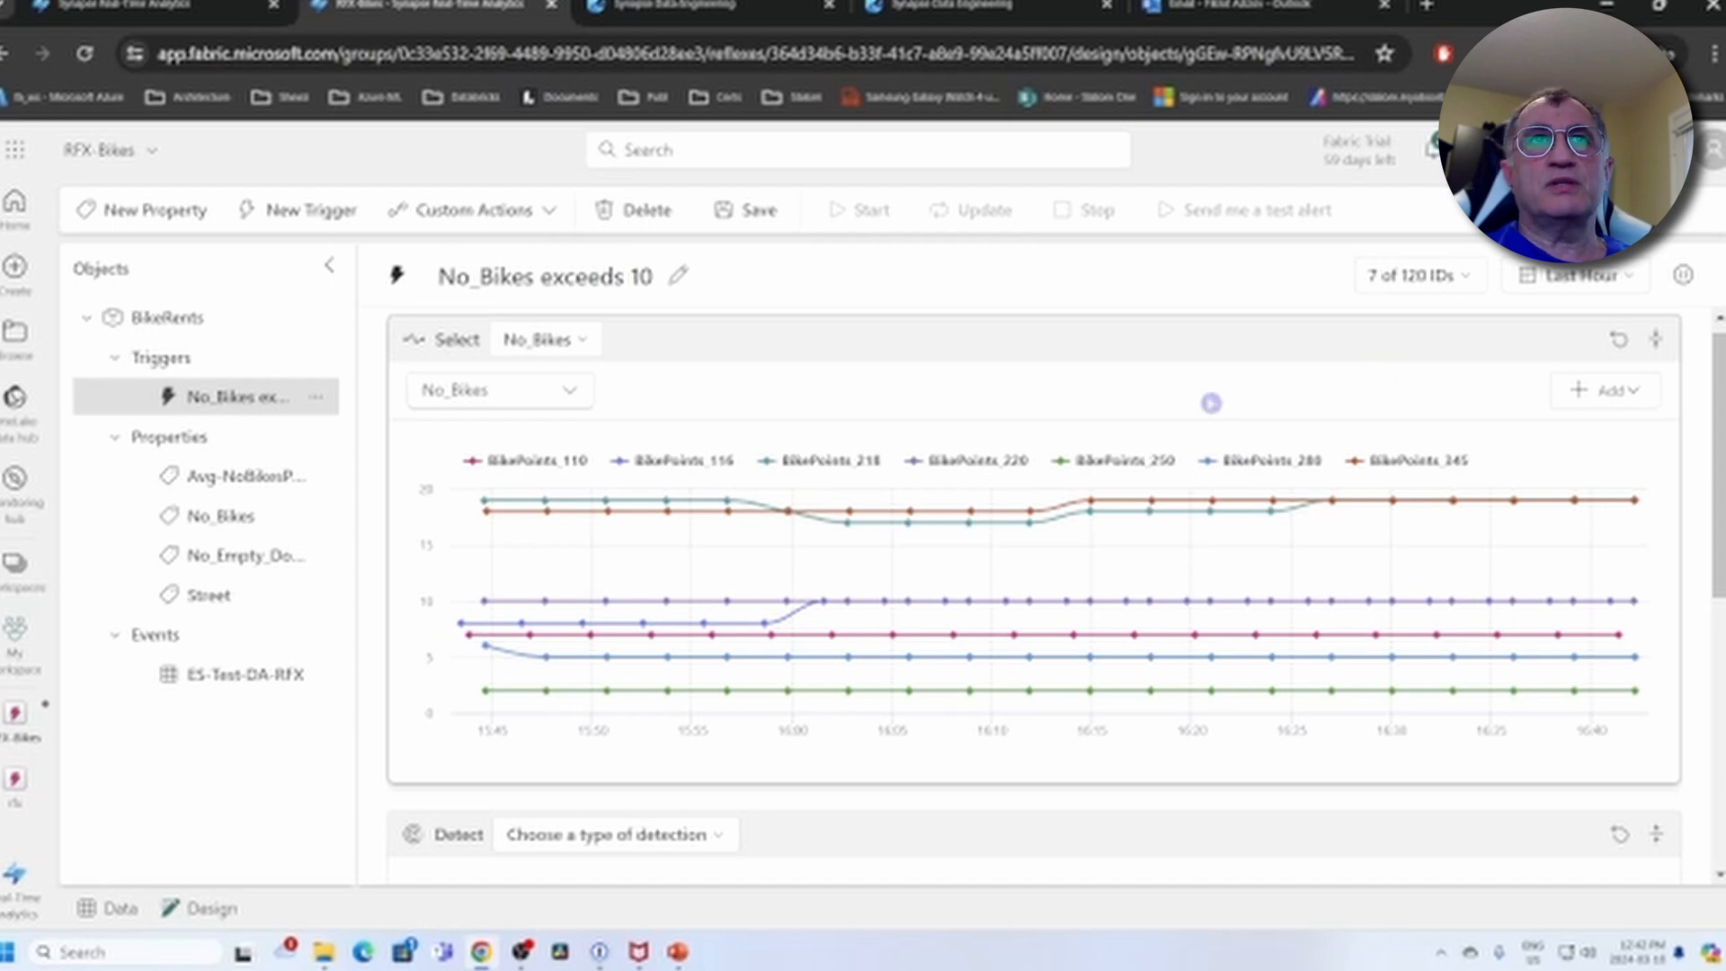
mouse_move(1147, 521)
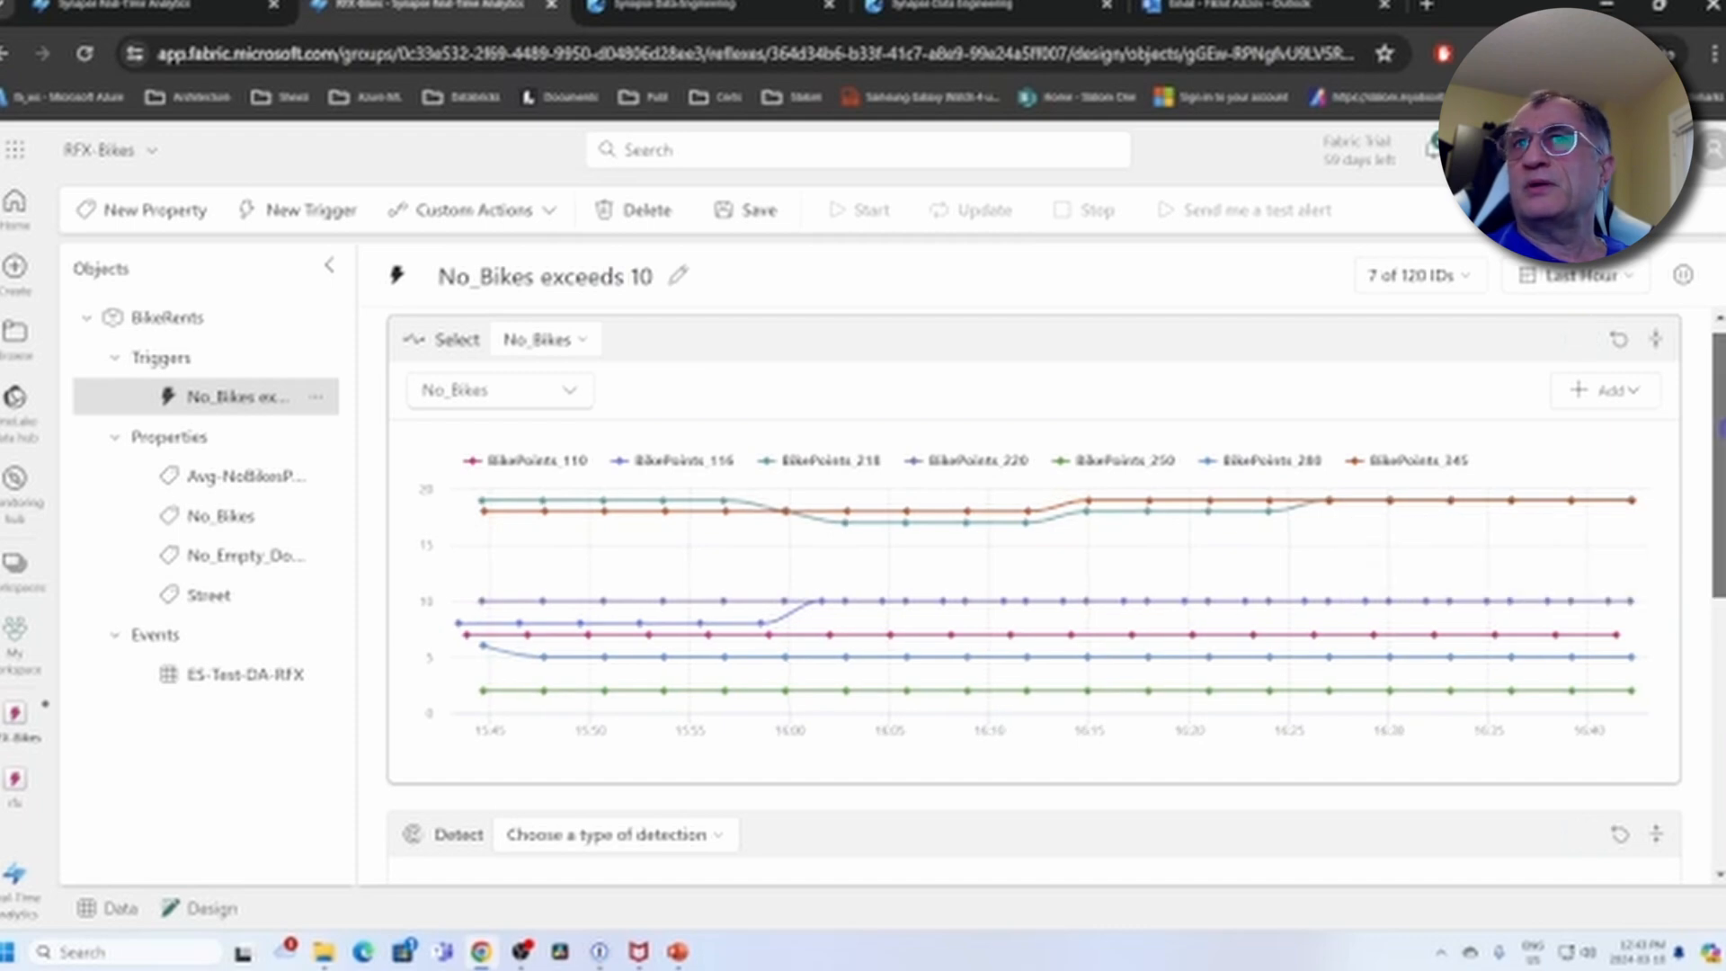
Examine the numeric detection conditions available for the No_Bikes exceeds 10 trigger
scroll(1631, 516, "down", 2)
scroll(1632, 517, "down", 3)
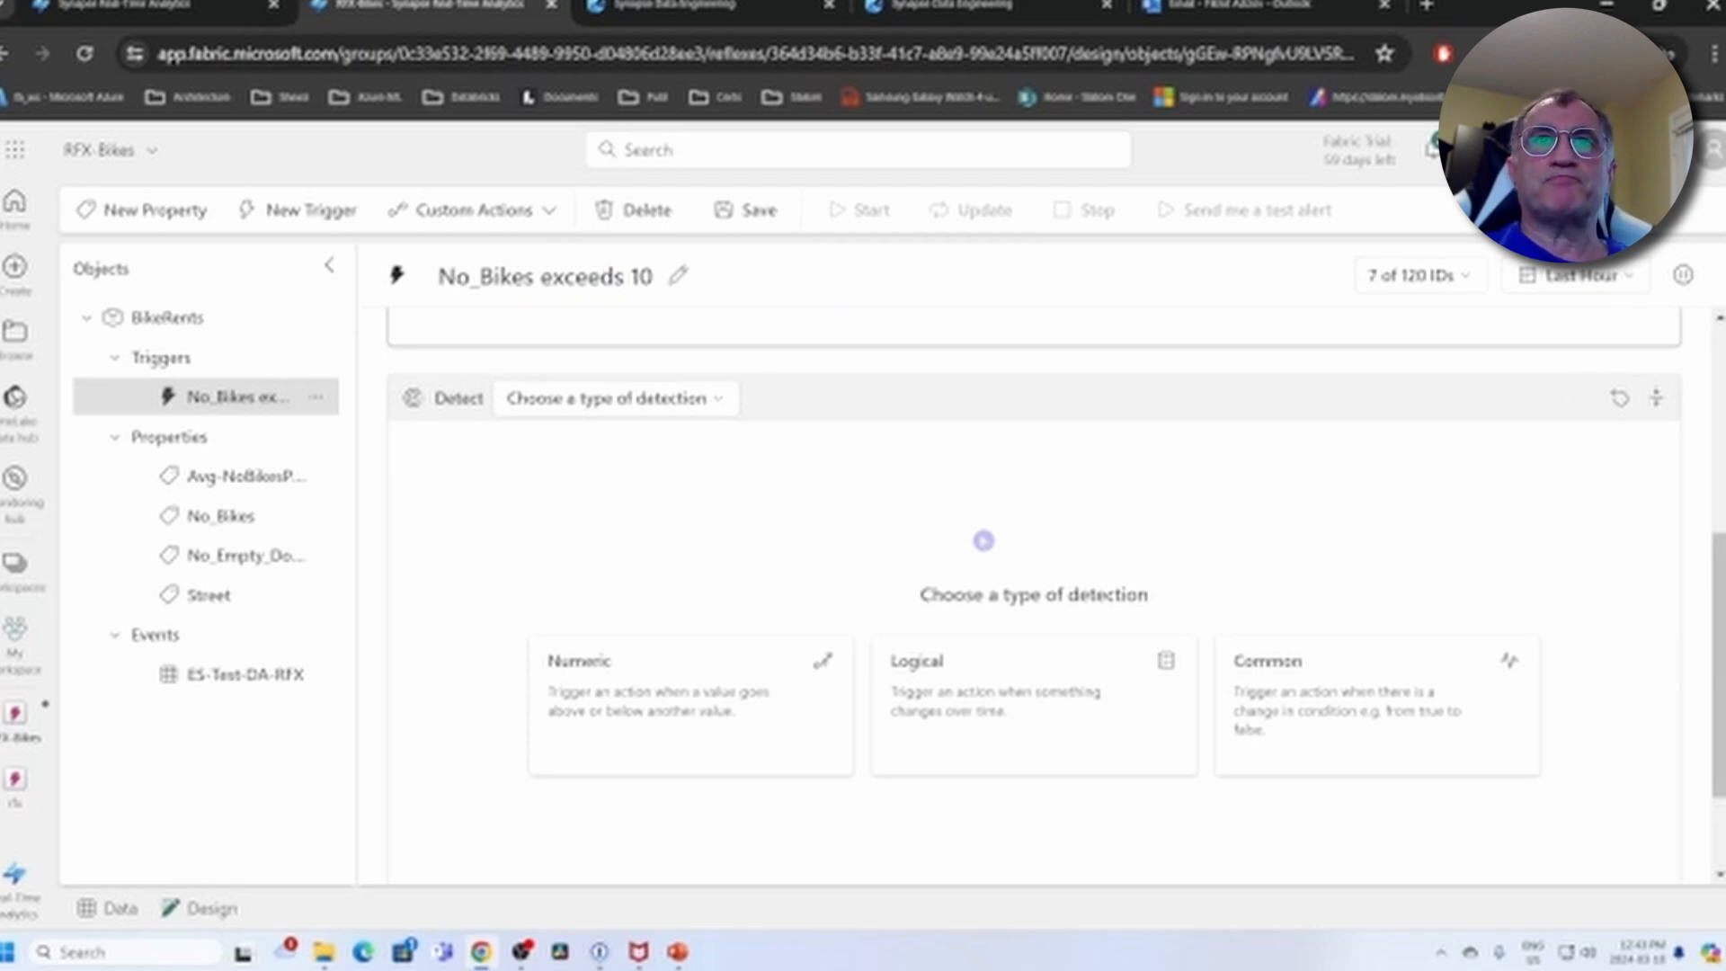
left_click(714, 399)
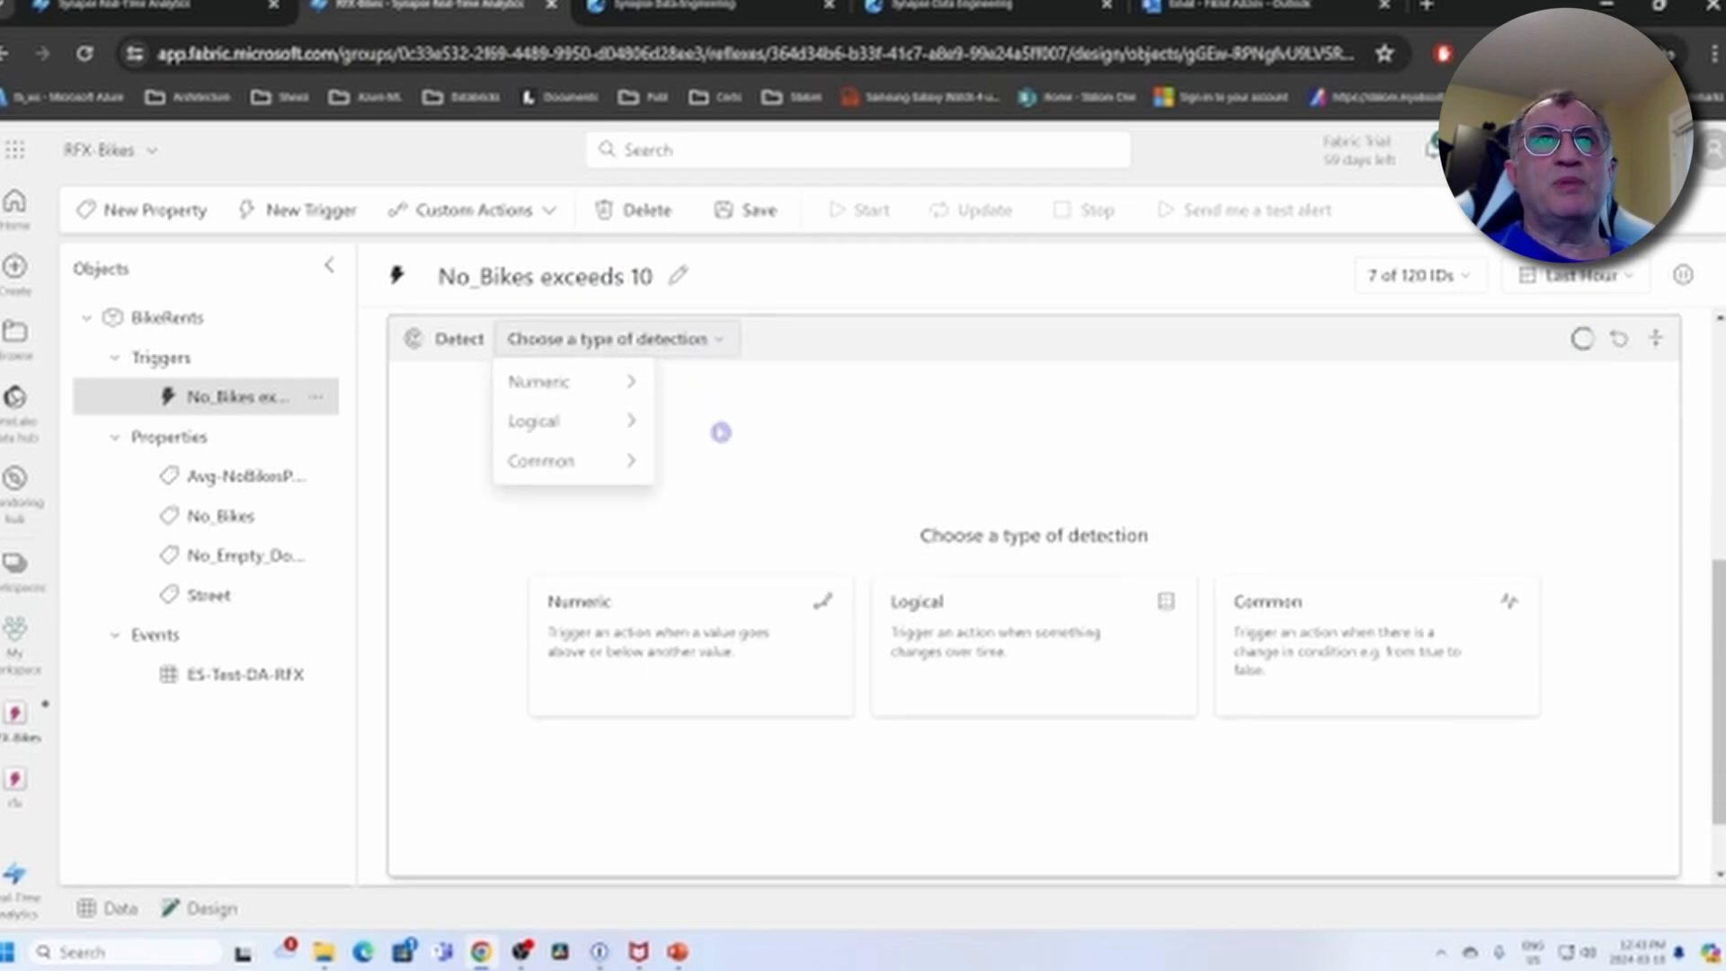
scroll(729, 481, "up", 1)
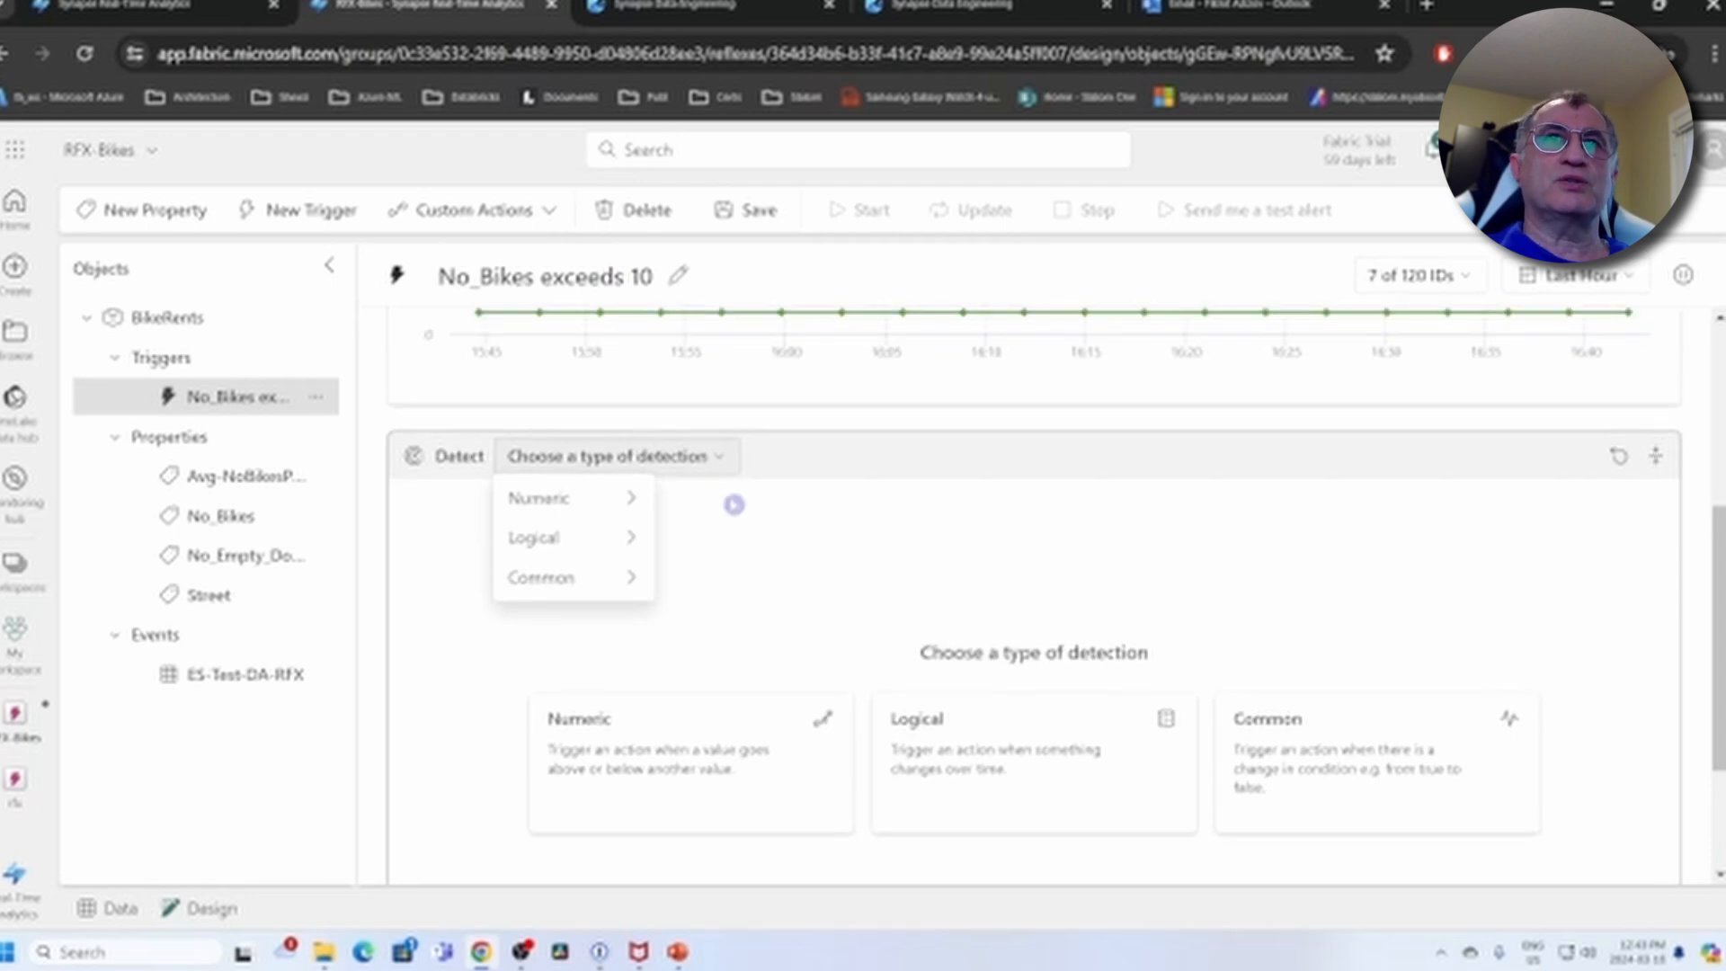
mouse_move(575, 500)
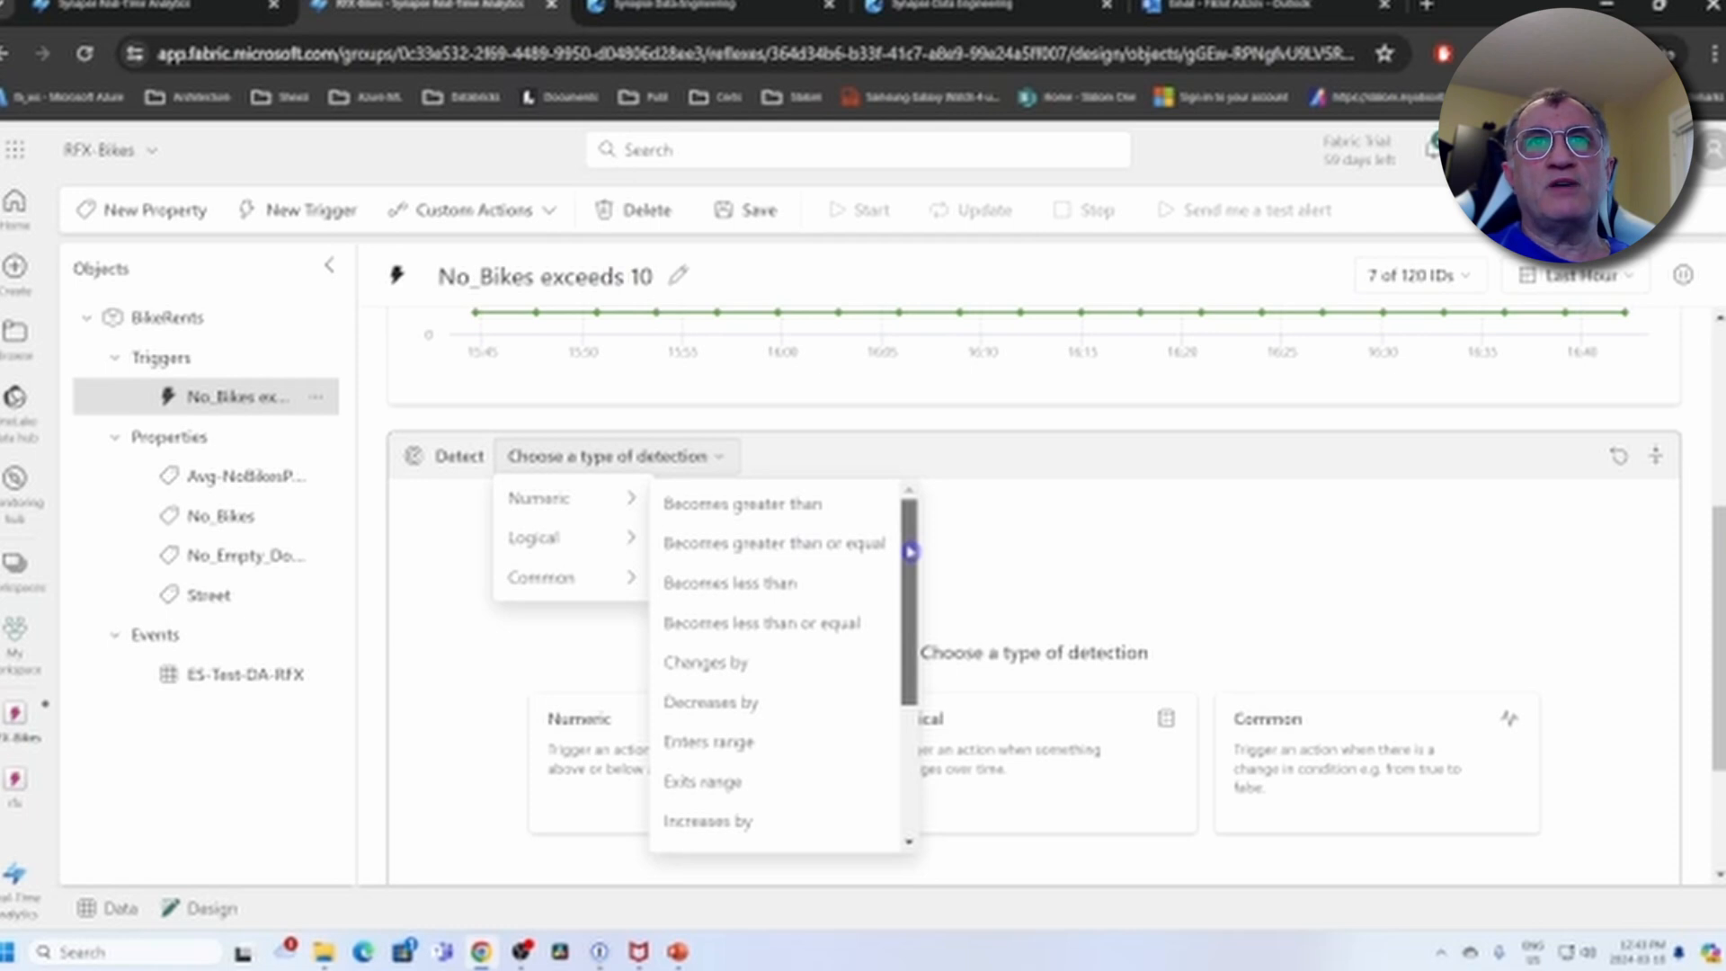
scroll(911, 553, "down", 2)
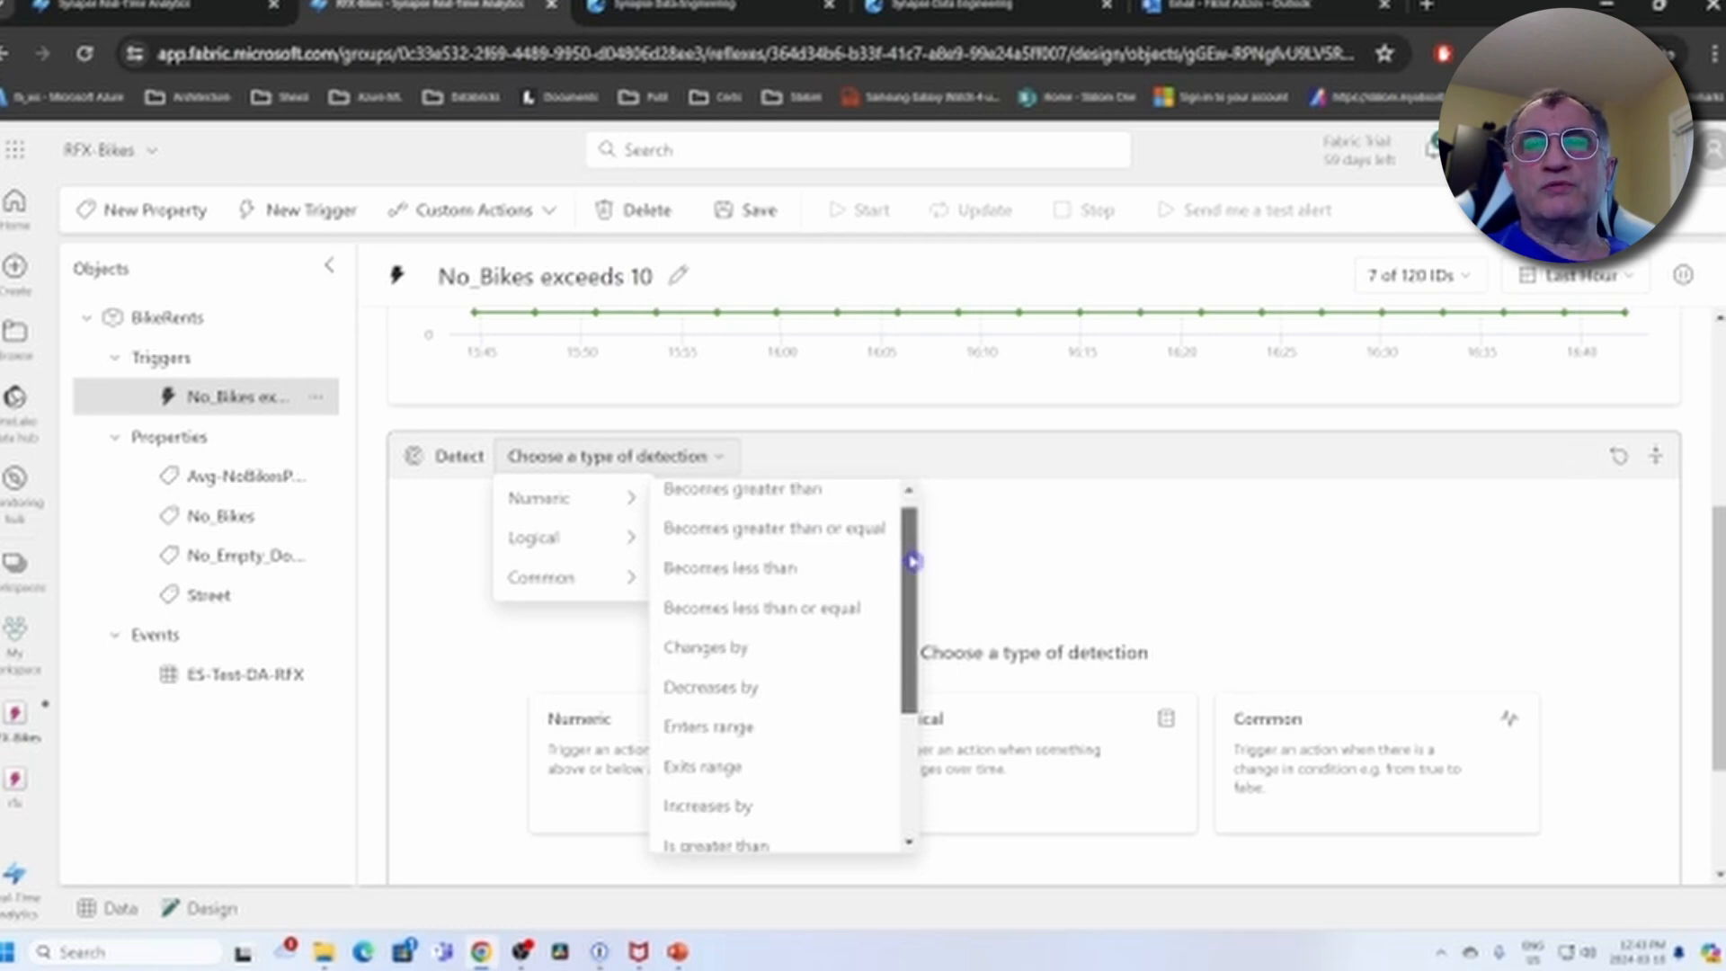
scroll(906, 531, "up", 2)
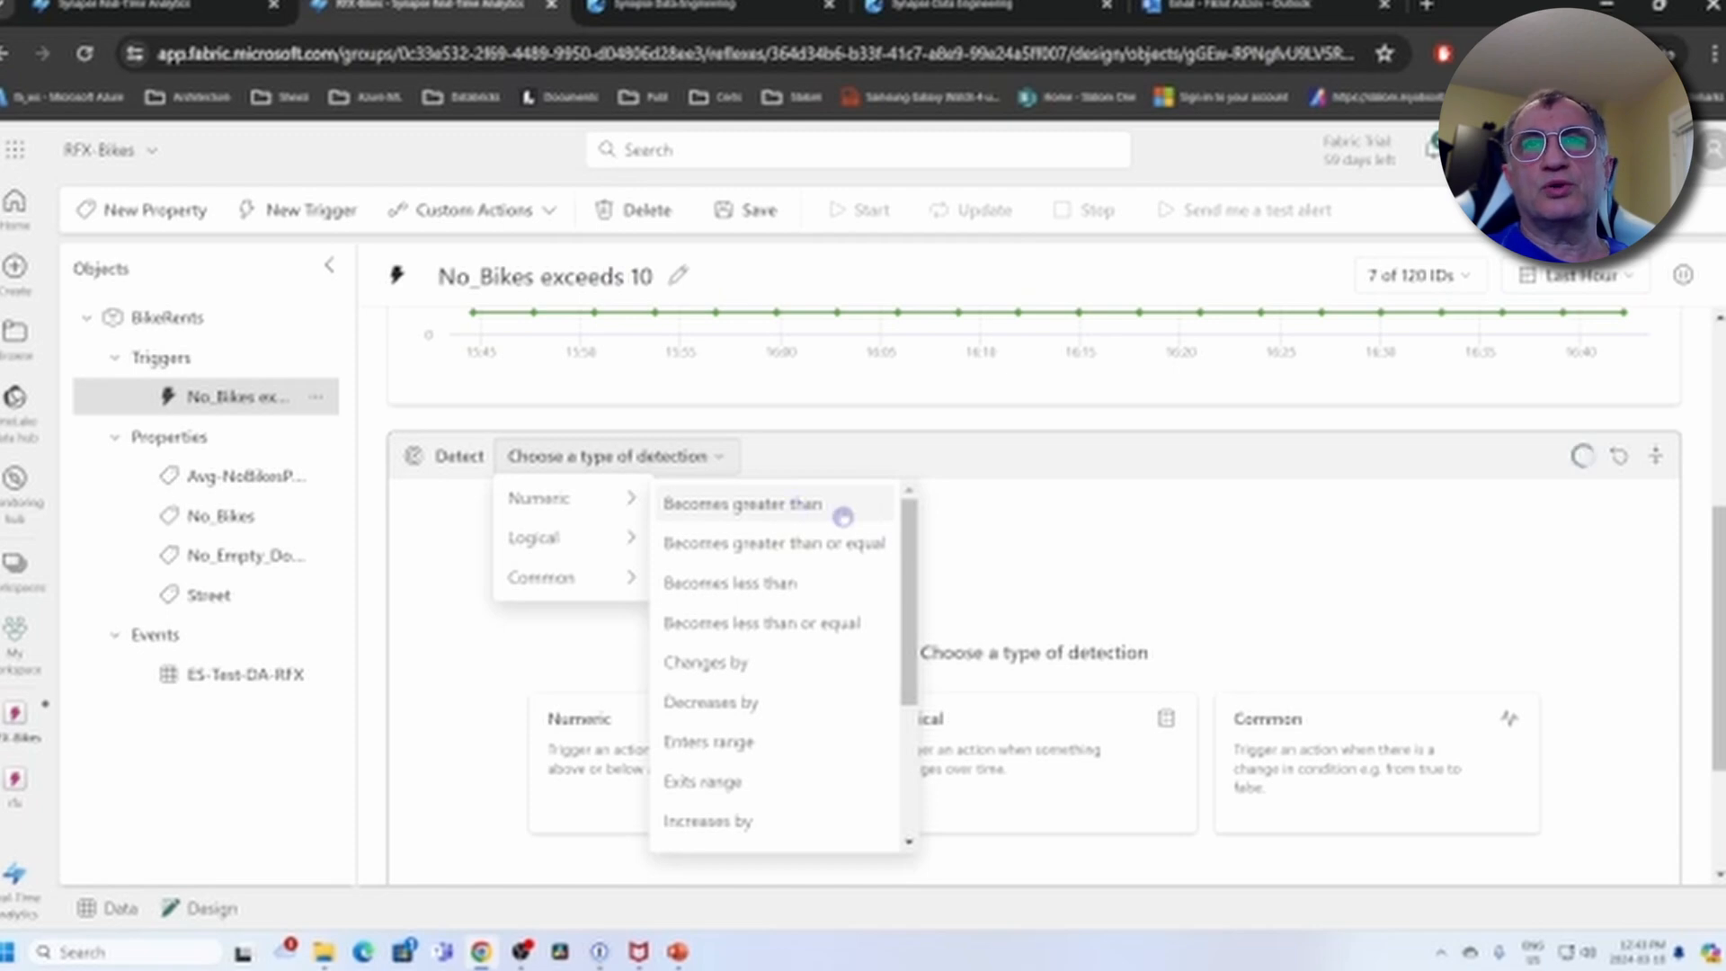
scroll(911, 573, "down", 2)
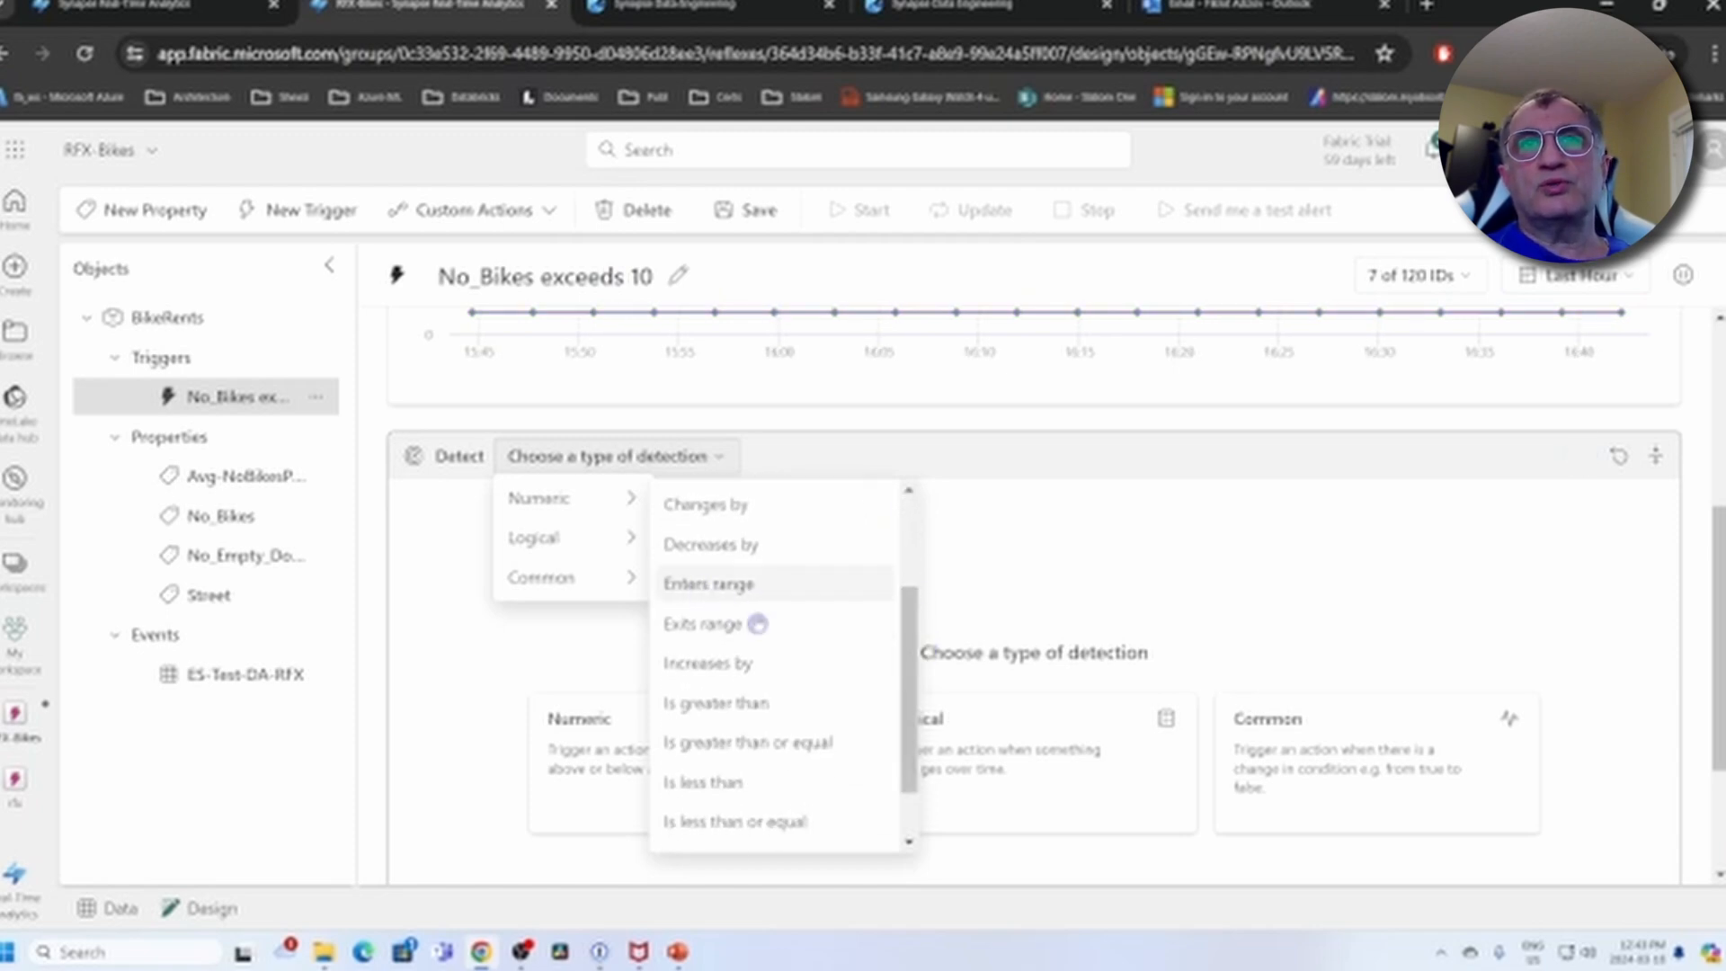
scroll(912, 656, "down", 1)
scroll(912, 657, "down", 1)
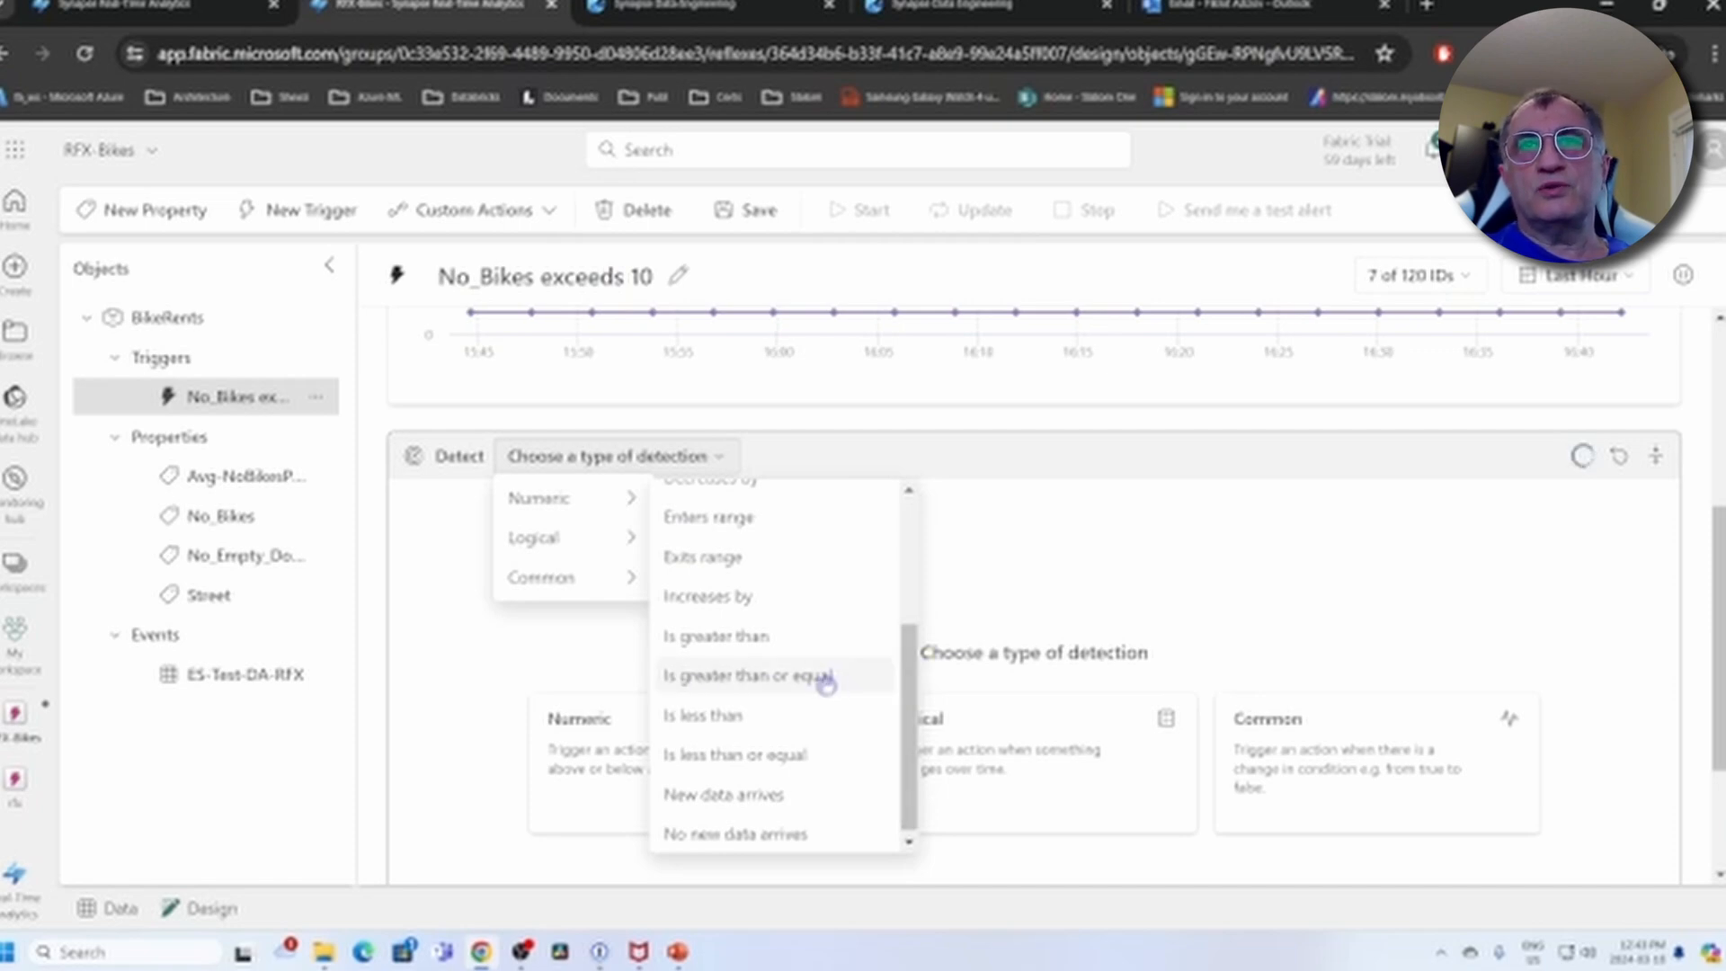
scroll(916, 692, "up", 1)
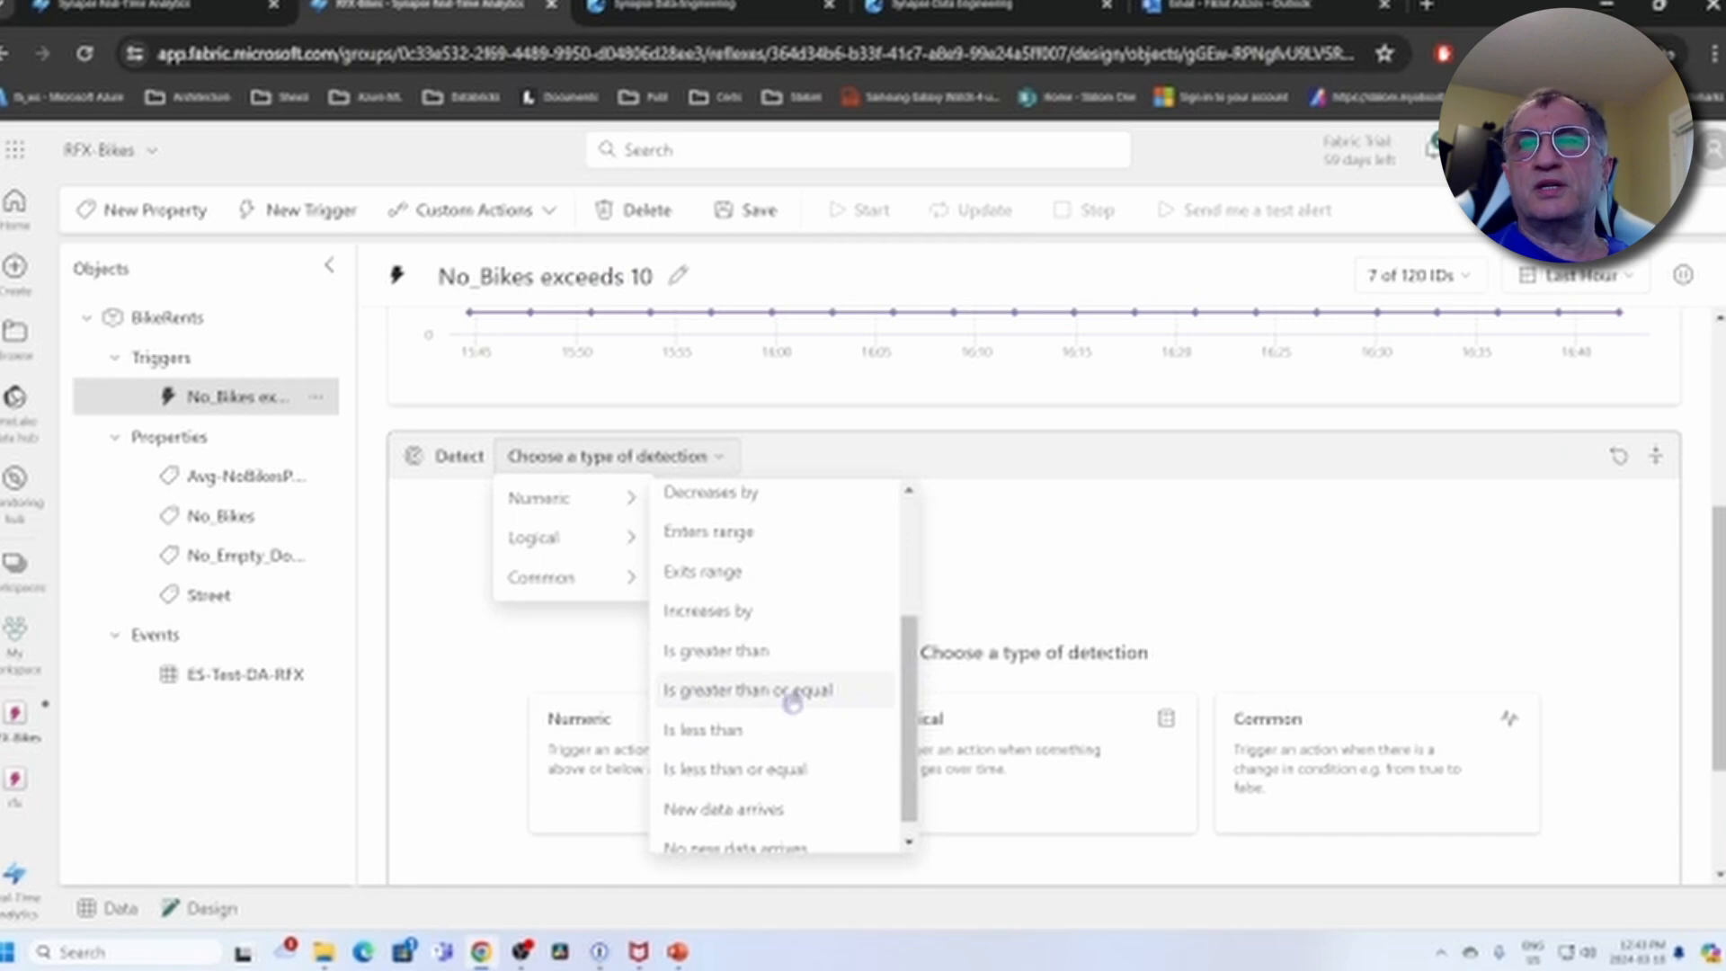
left_click_drag(914, 697, 915, 619)
scroll(917, 605, "up", 1)
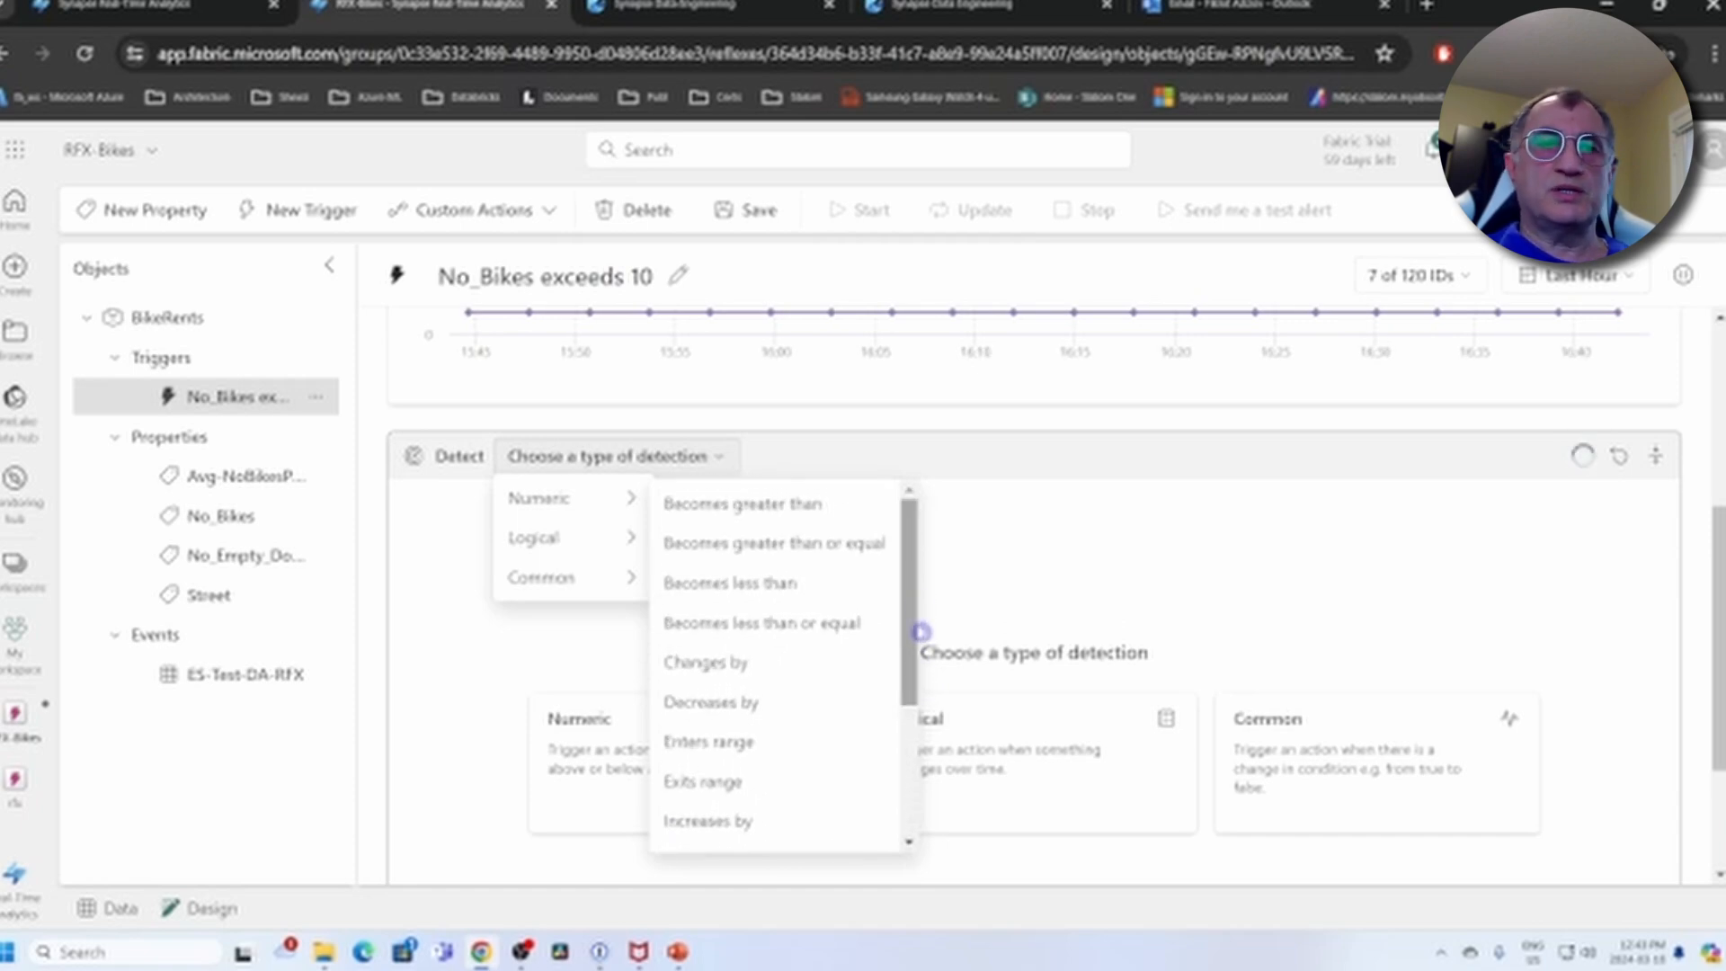
scroll(920, 632, "down", 1)
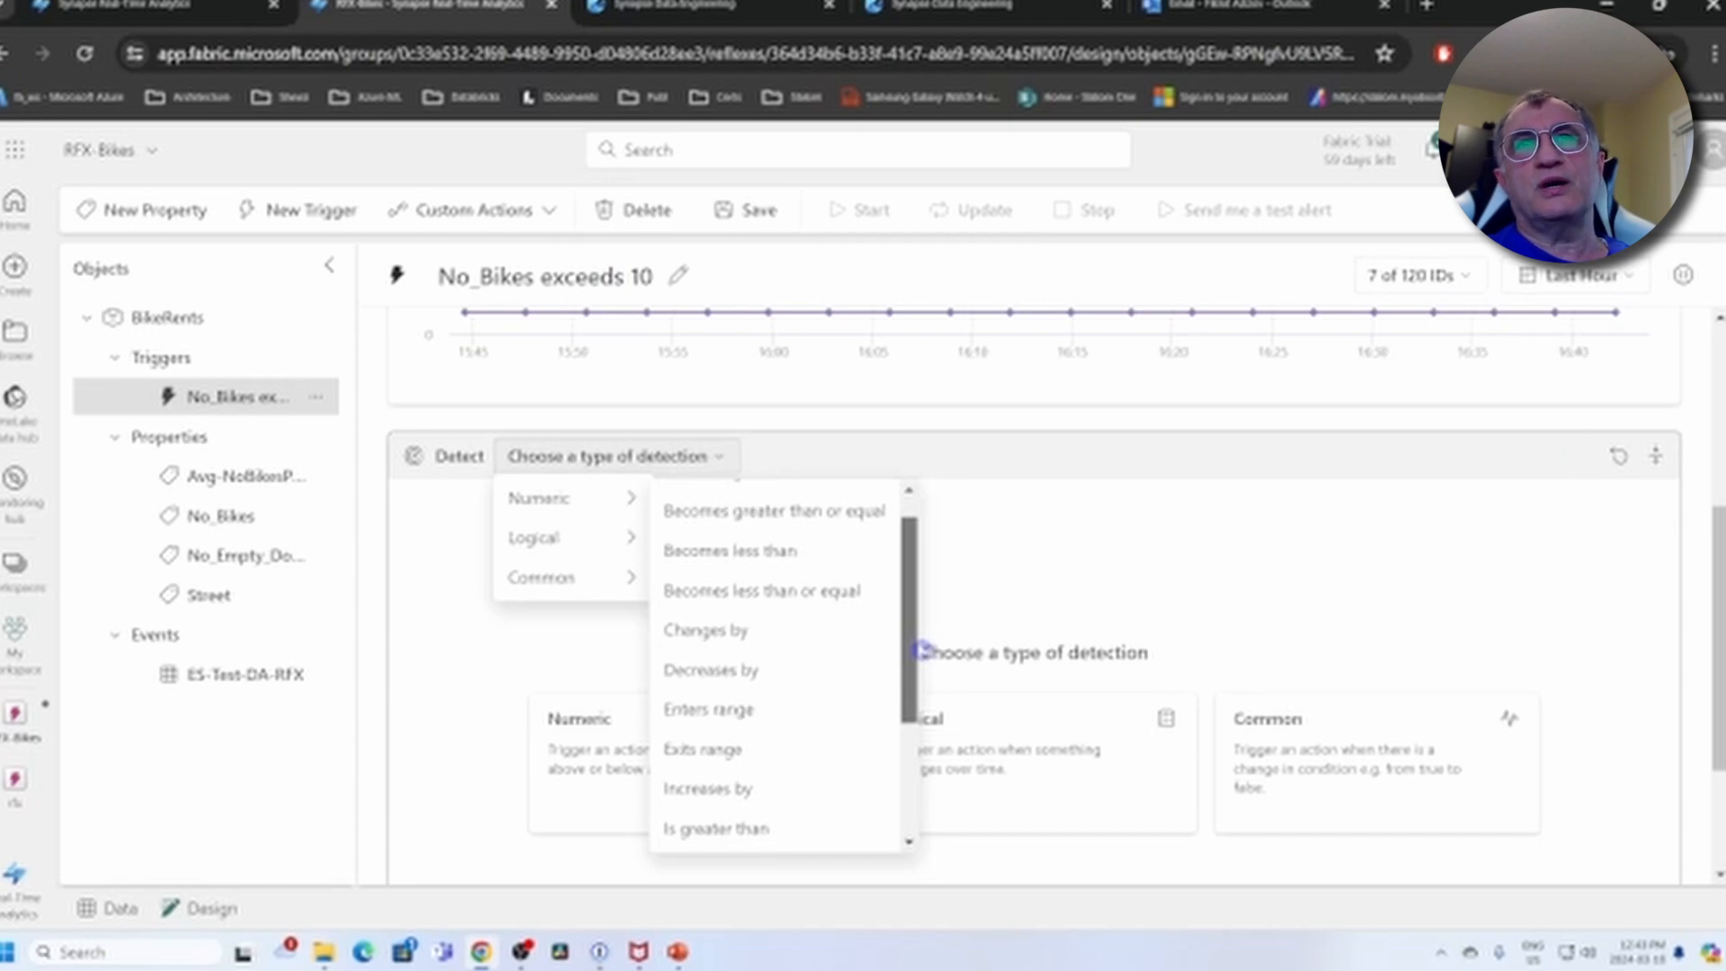
left_click_drag(920, 649, 921, 660)
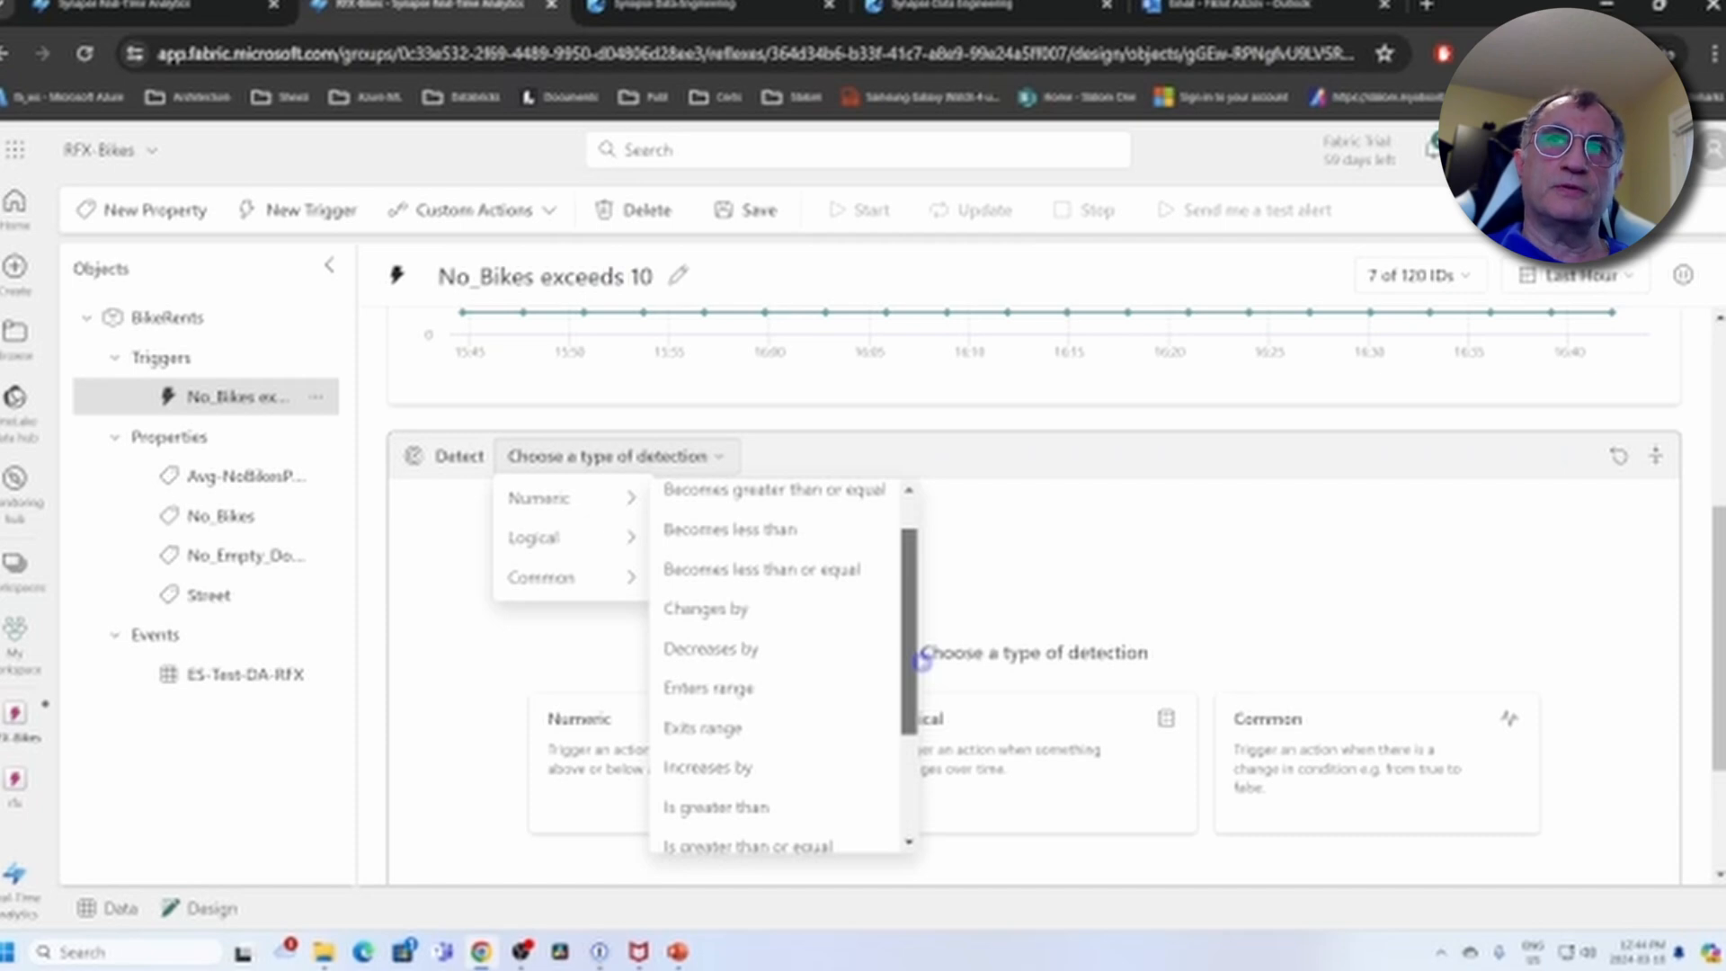
left_click_drag(921, 660, 912, 616)
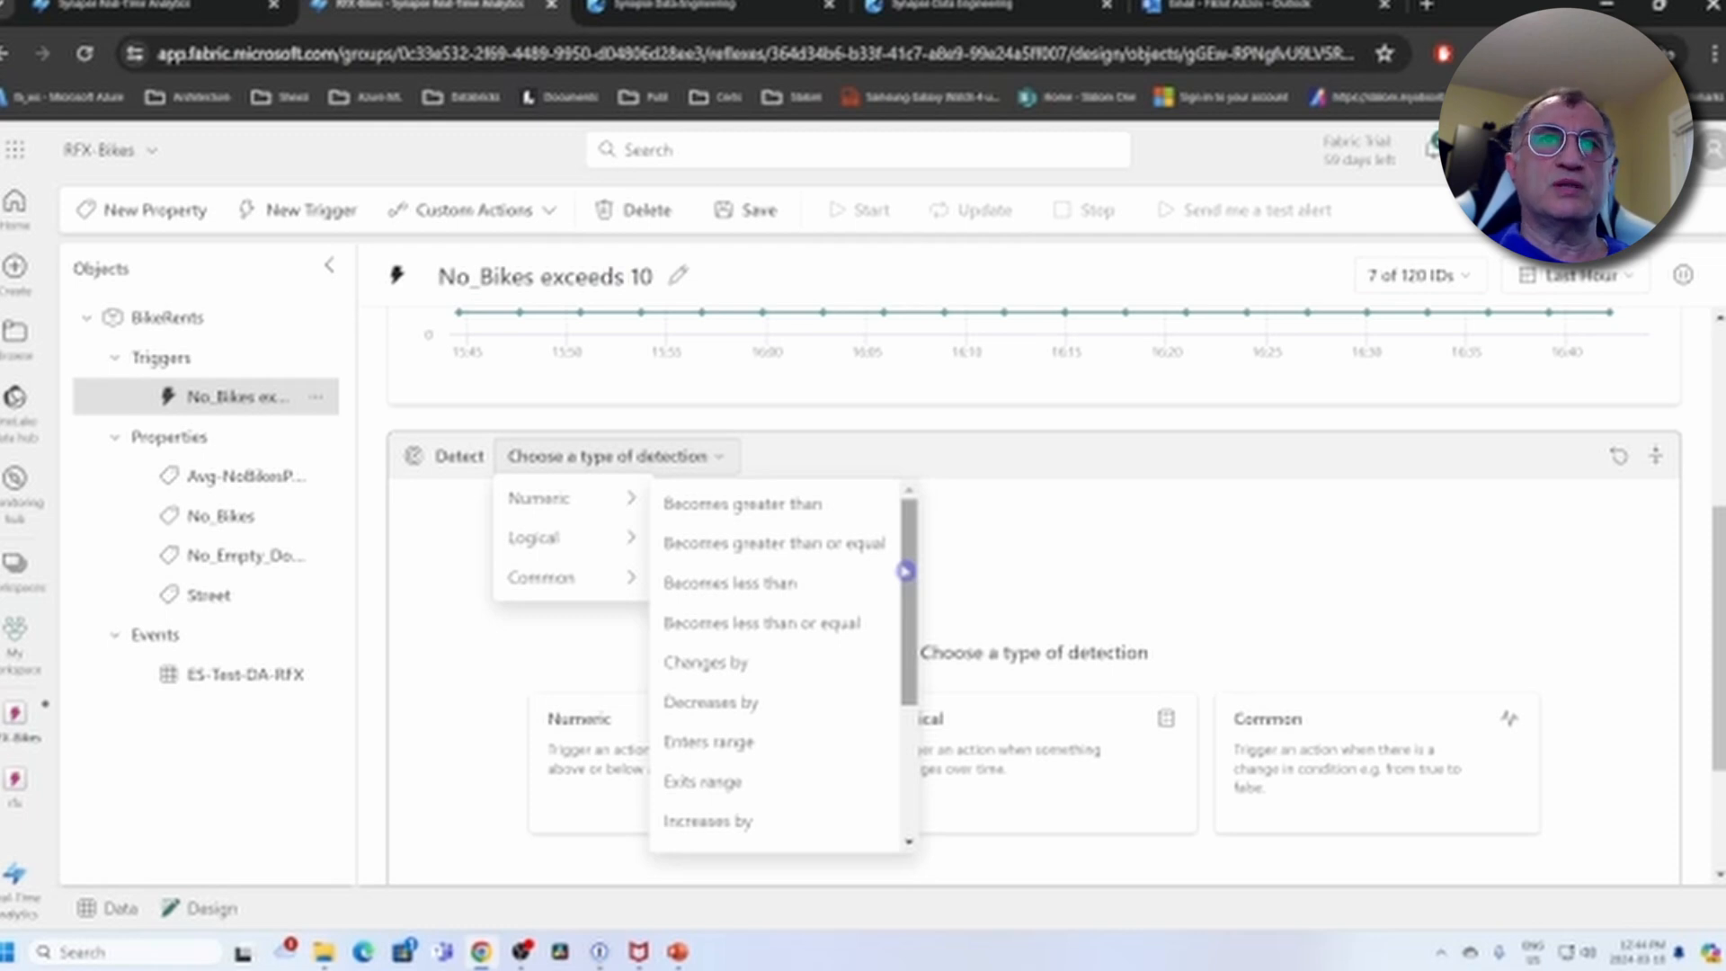
left_click_drag(906, 571, 480, 654)
left_click(480, 654)
Set the trigger's detection type to the numeric condition Is greater than
left_click(622, 461)
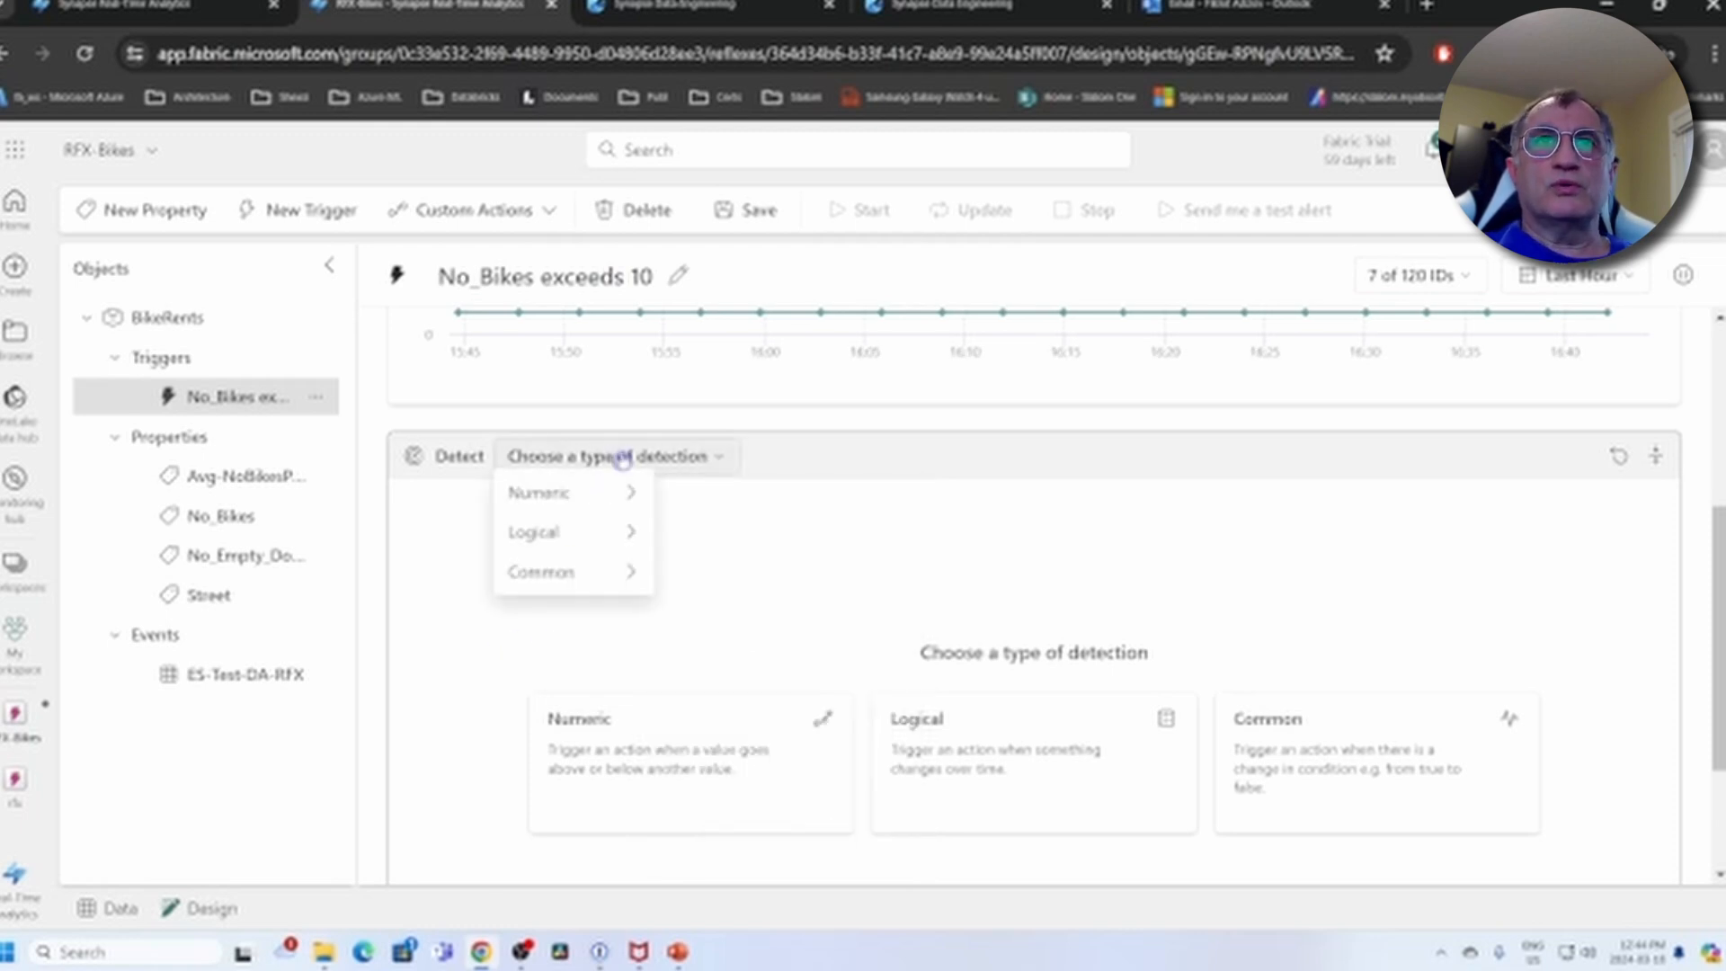
mouse_move(550, 540)
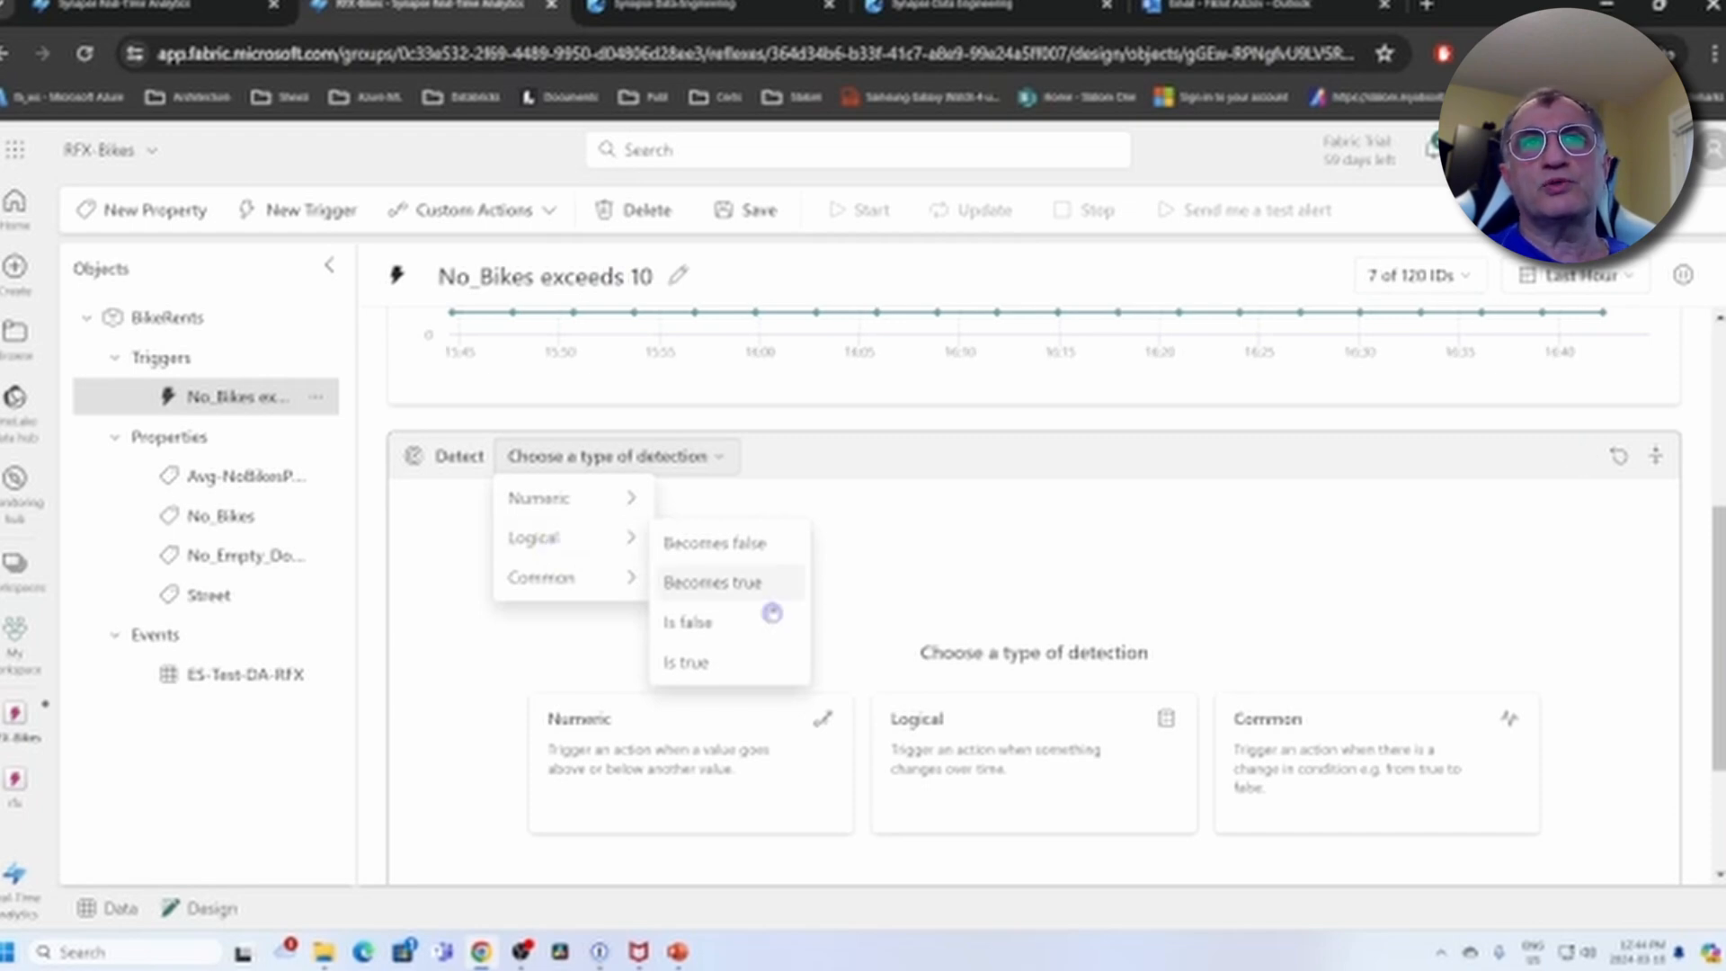
mouse_move(550, 578)
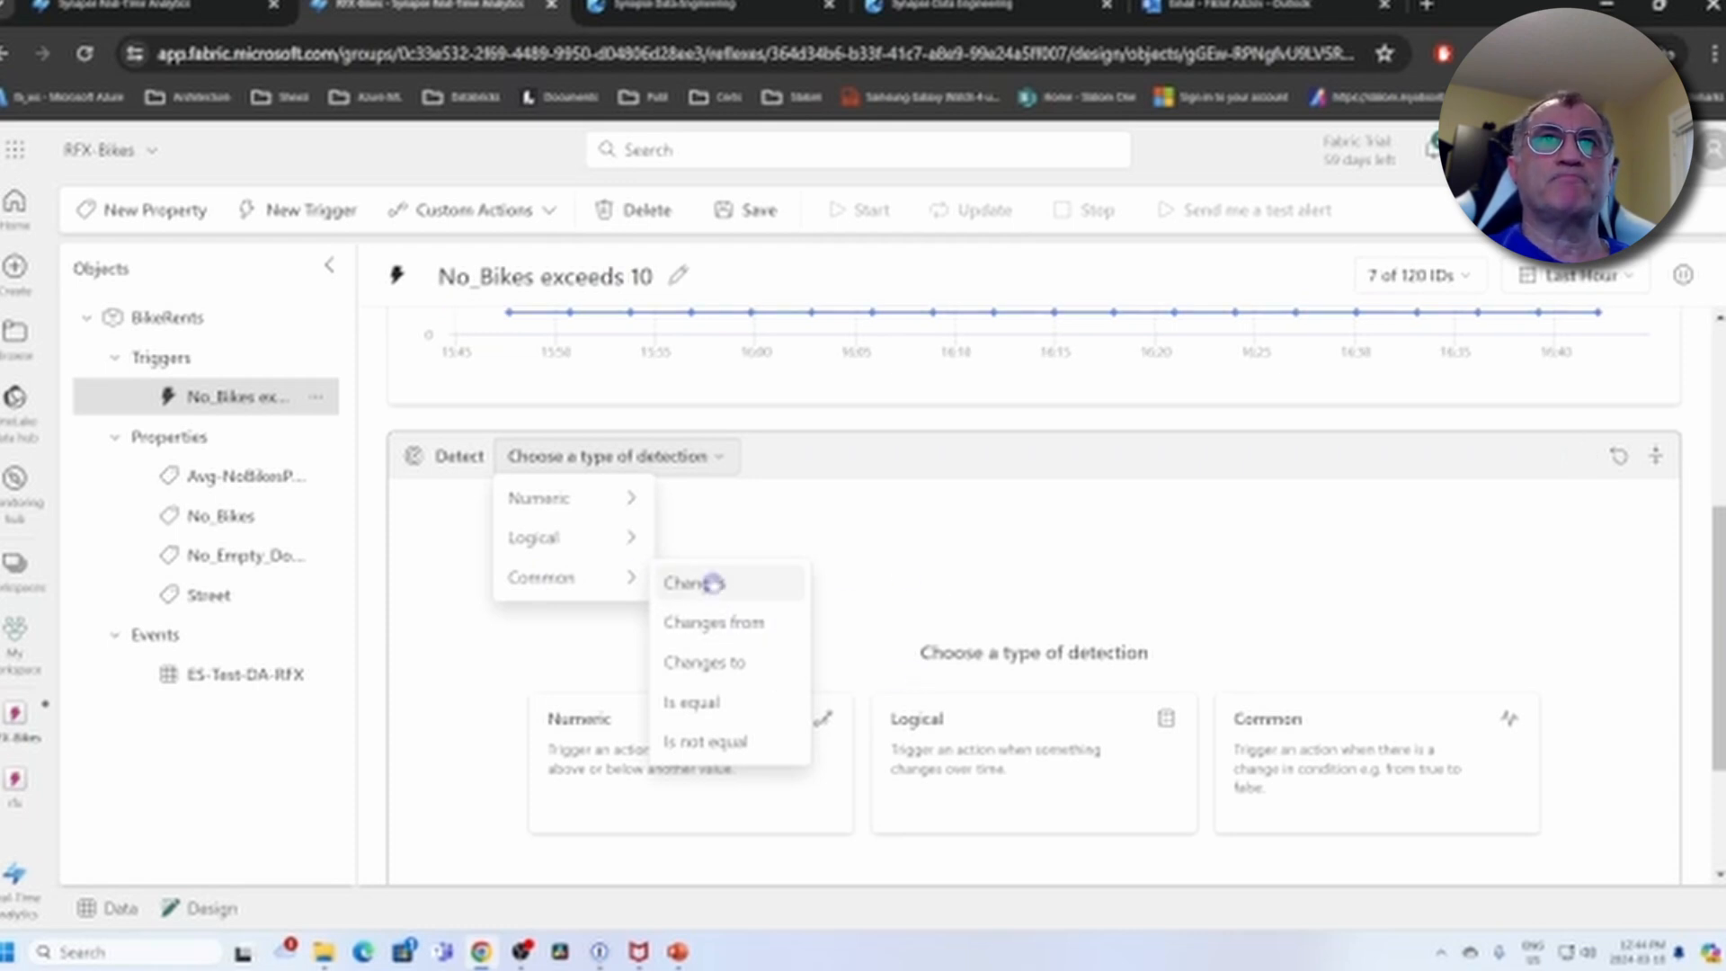
mouse_move(555, 498)
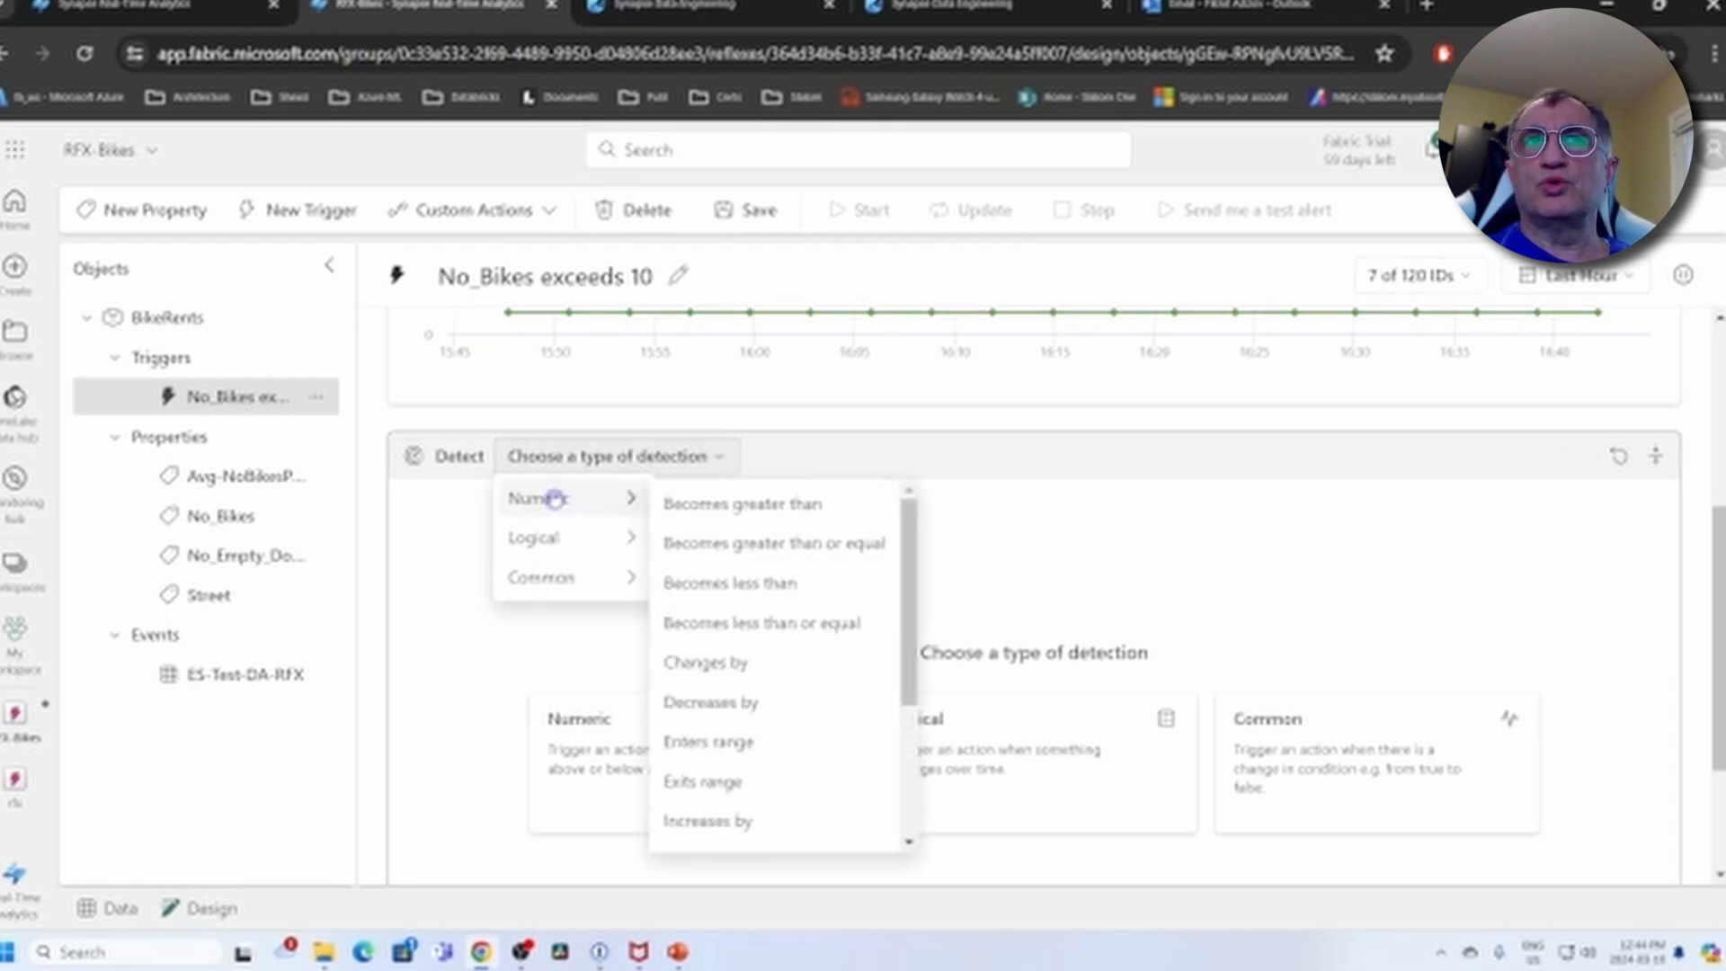
scroll(822, 584, "down", 3)
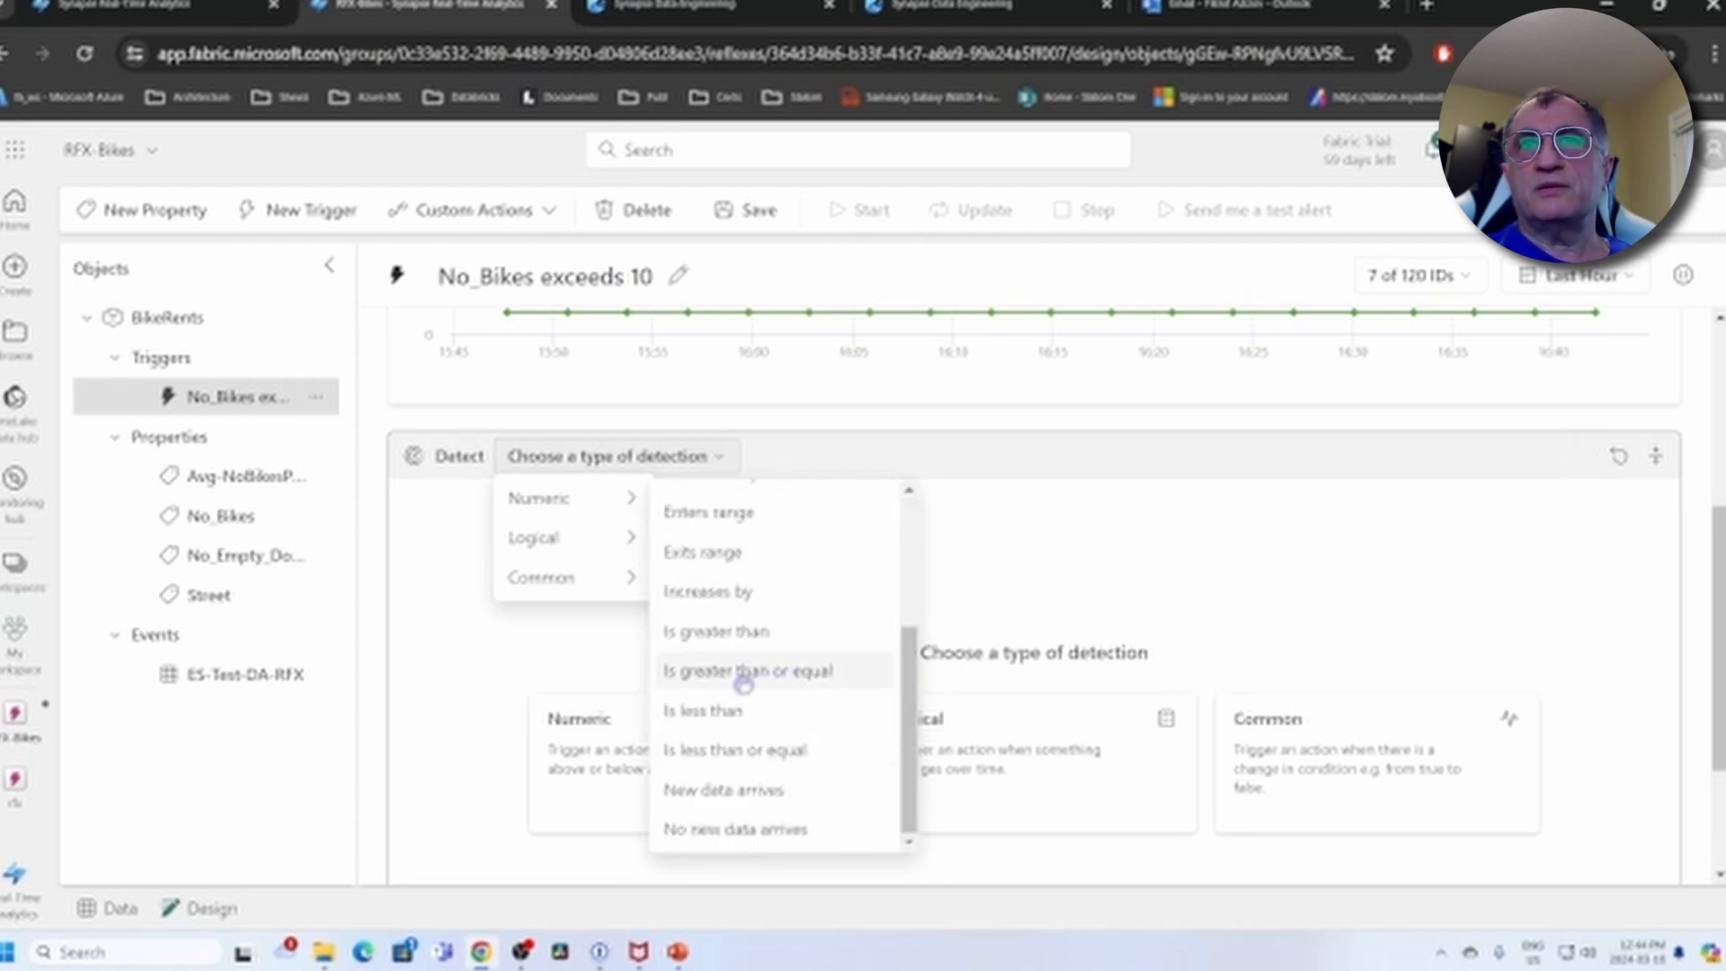
left_click(741, 631)
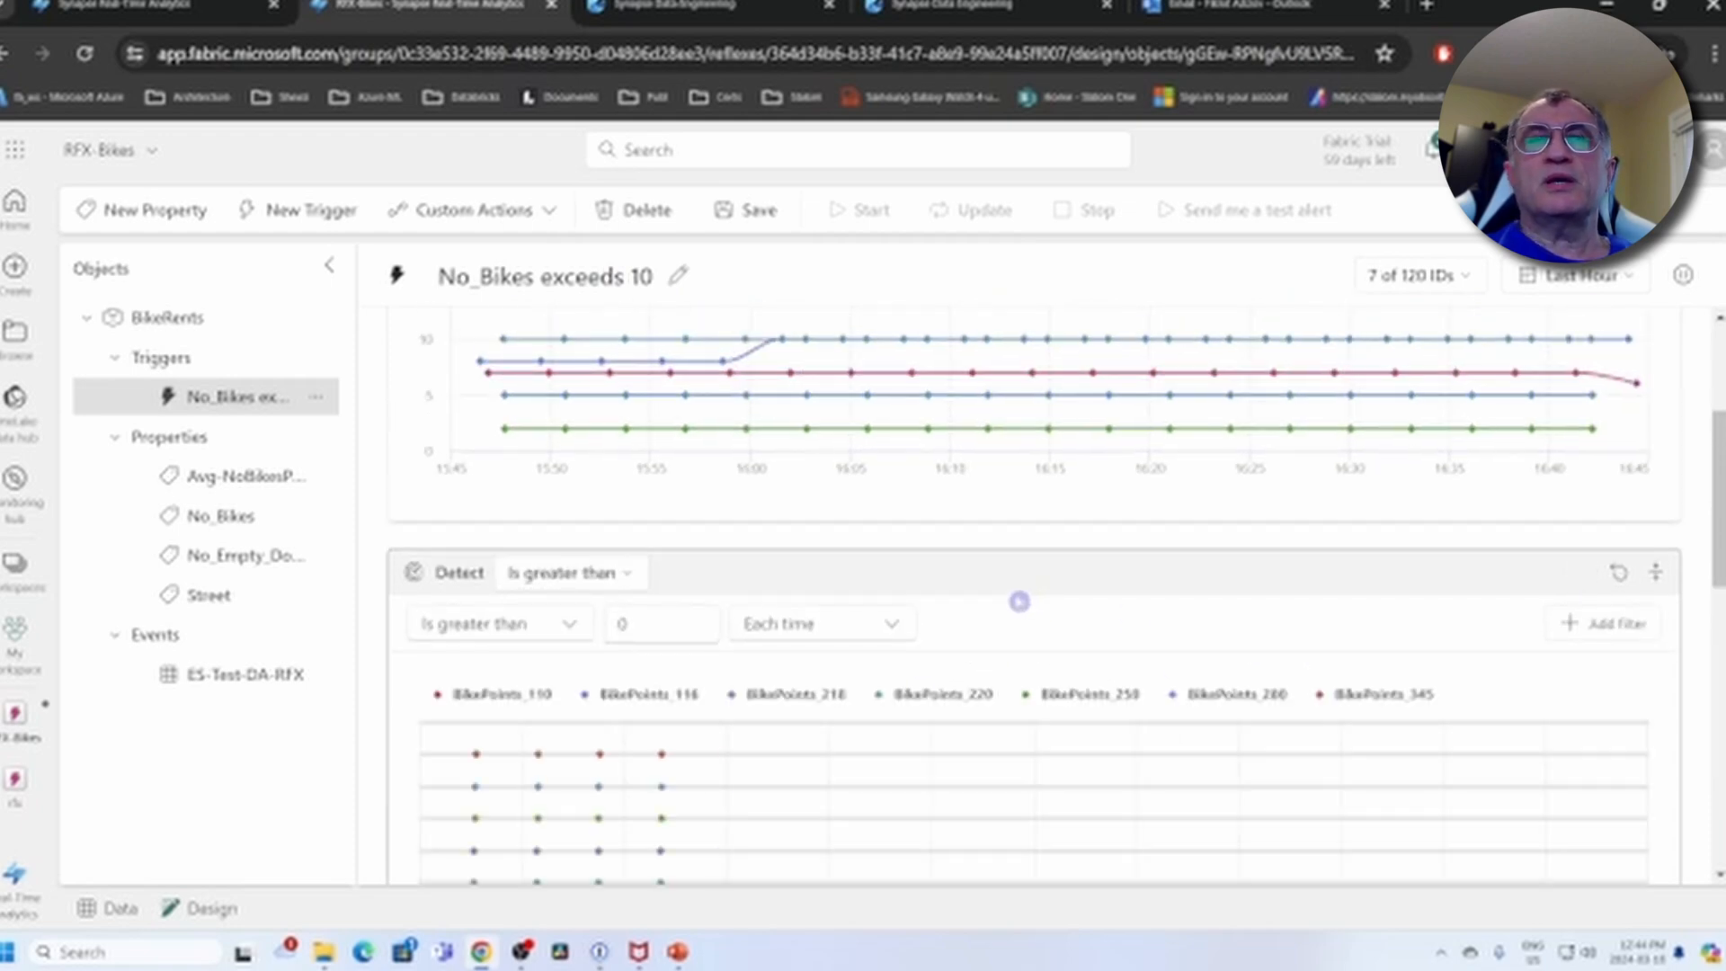
Set the threshold of the Is greater than condition to 10
scroll(1019, 602, "up", 1)
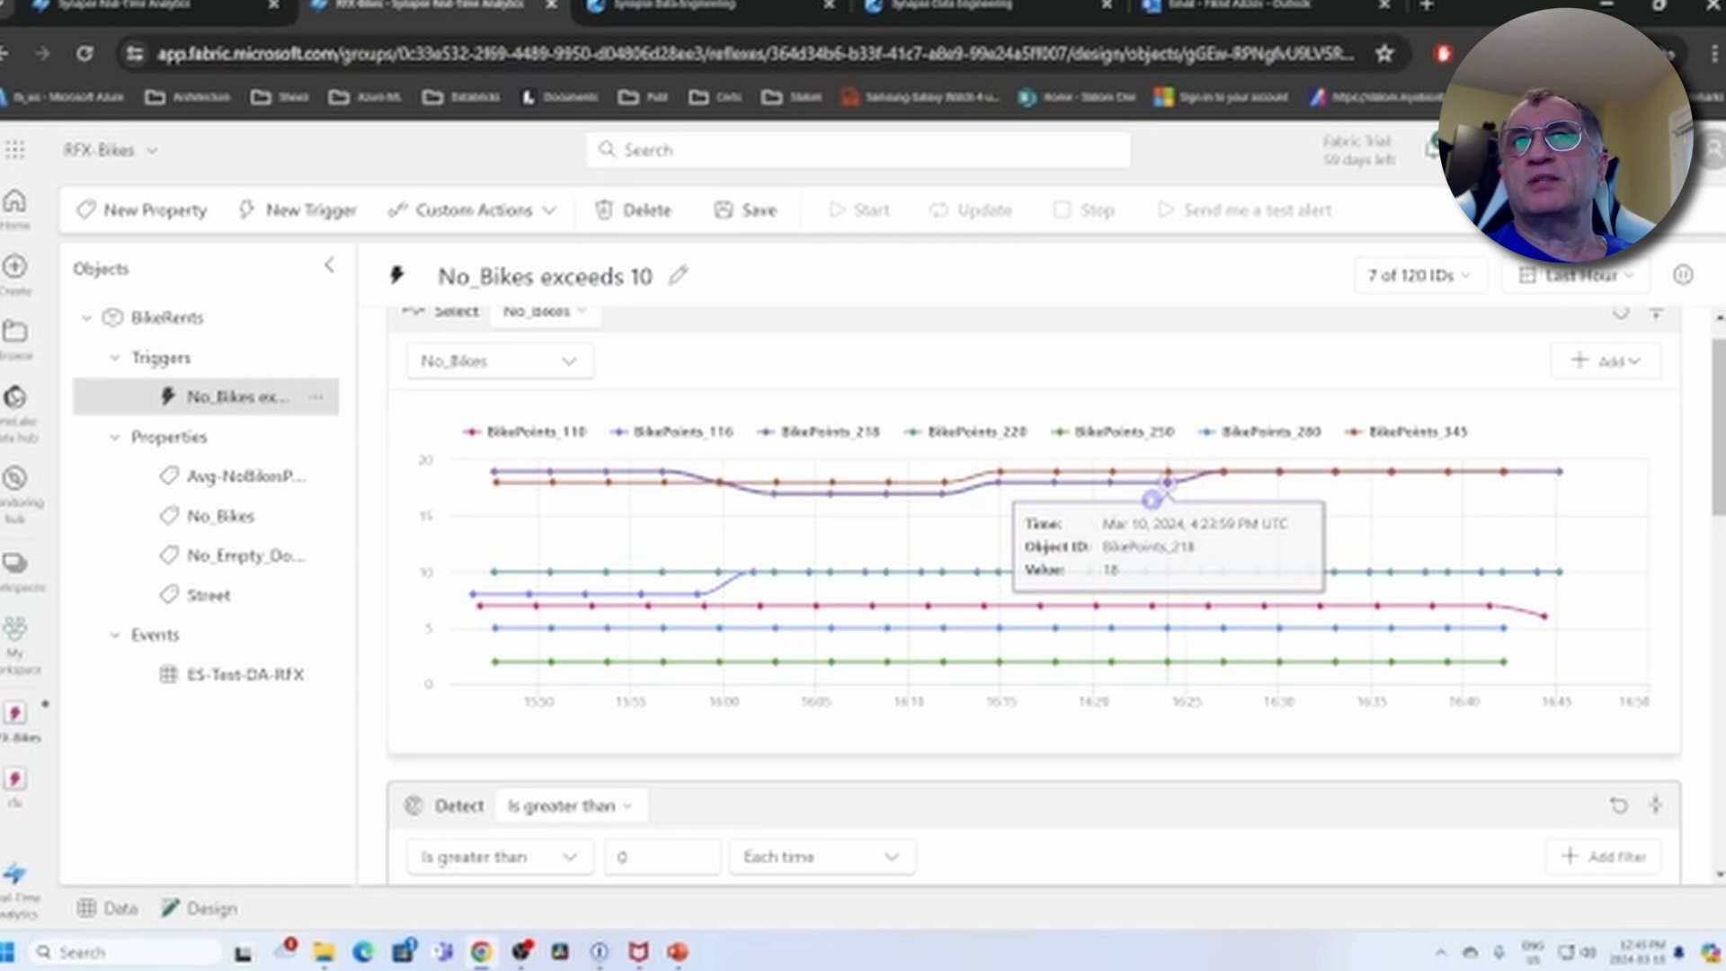
scroll(989, 665, "down", 3)
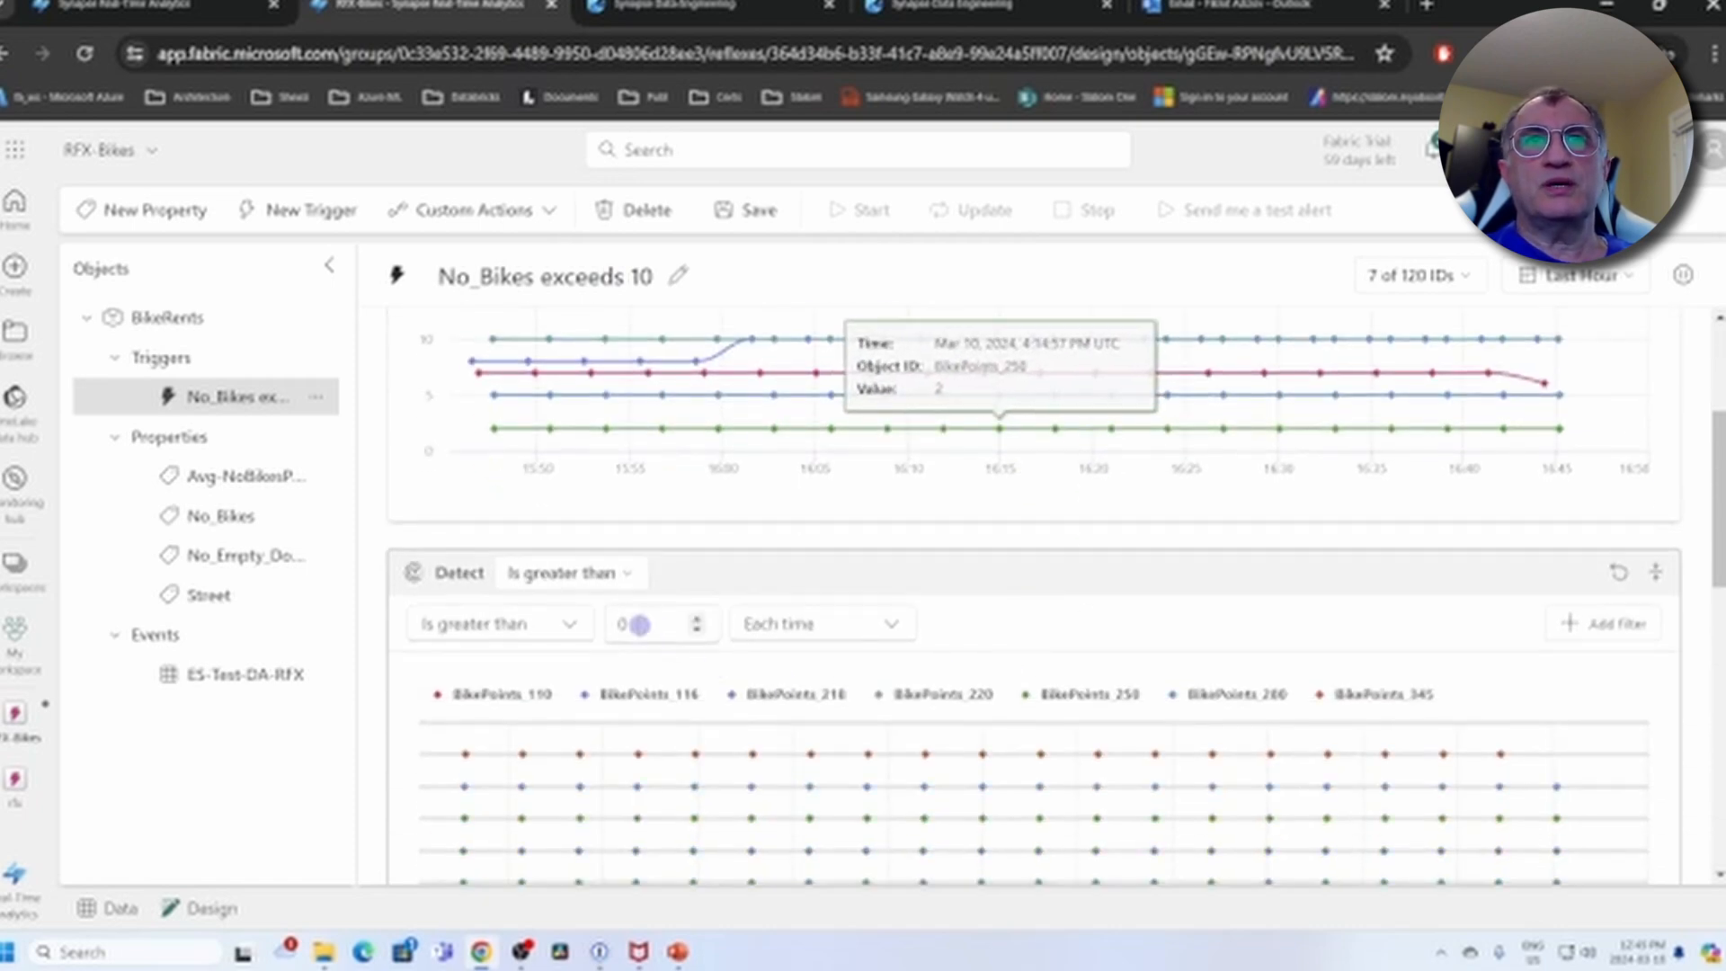
left_click(634, 623)
type("10")
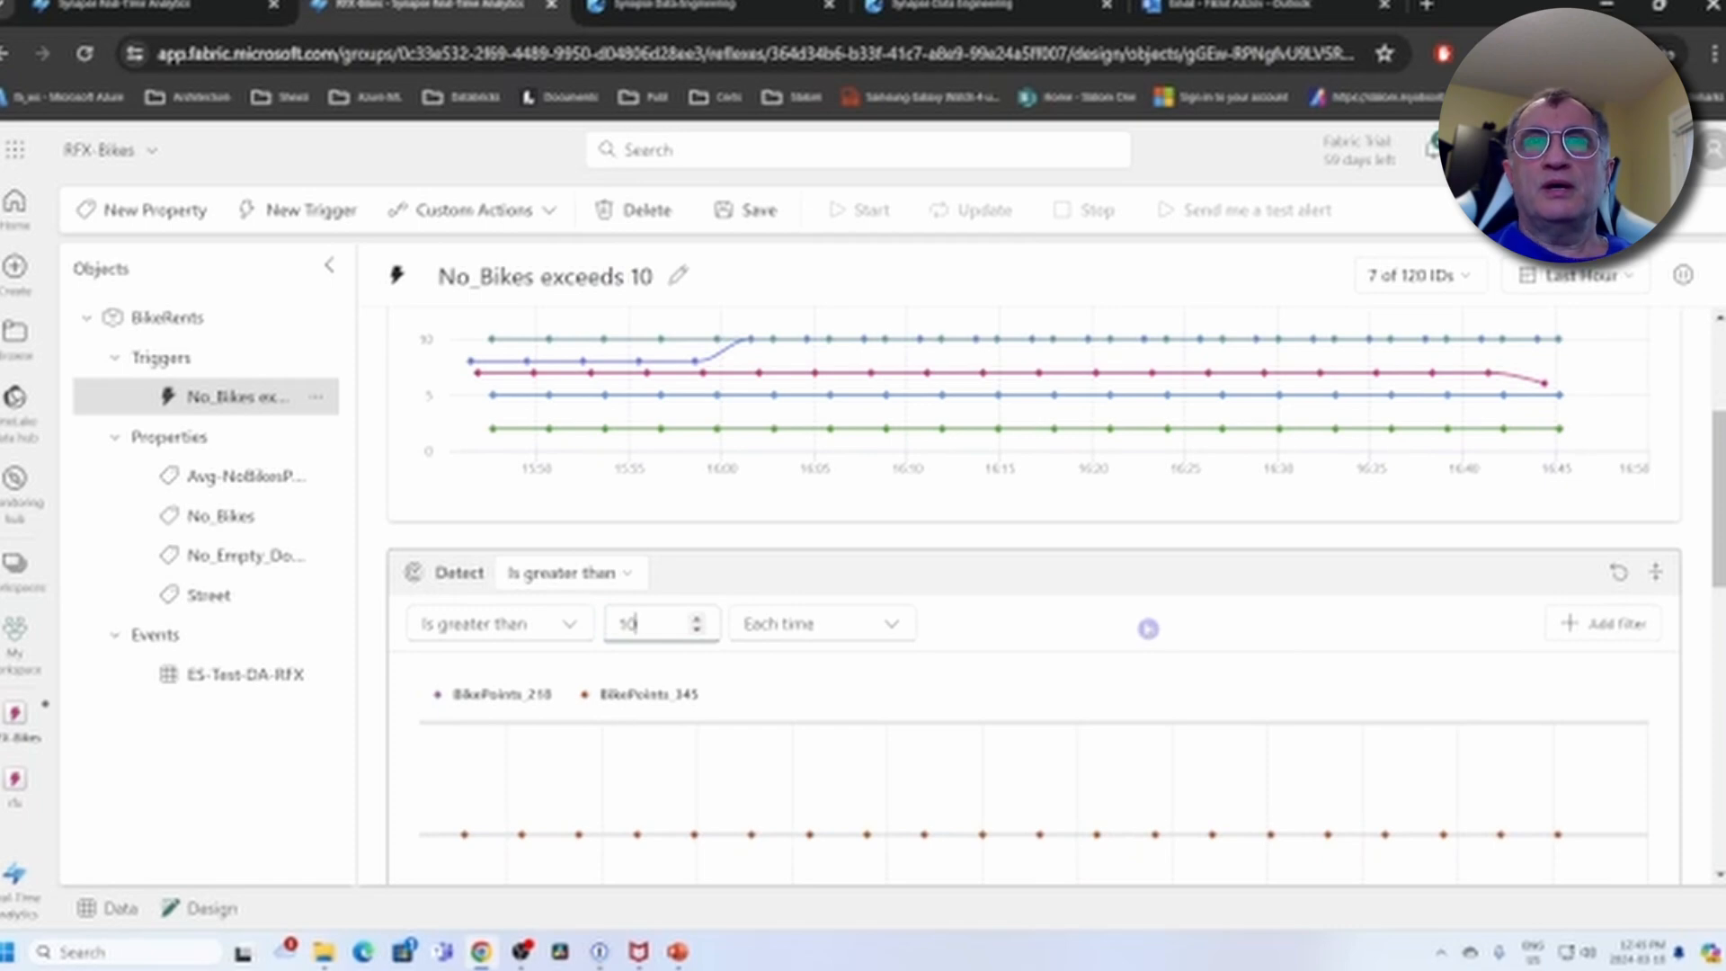
Examine the detection and trigger activations charts and the occurrence options, leaving the condition on Each time
scroll(1148, 628, "down", 2)
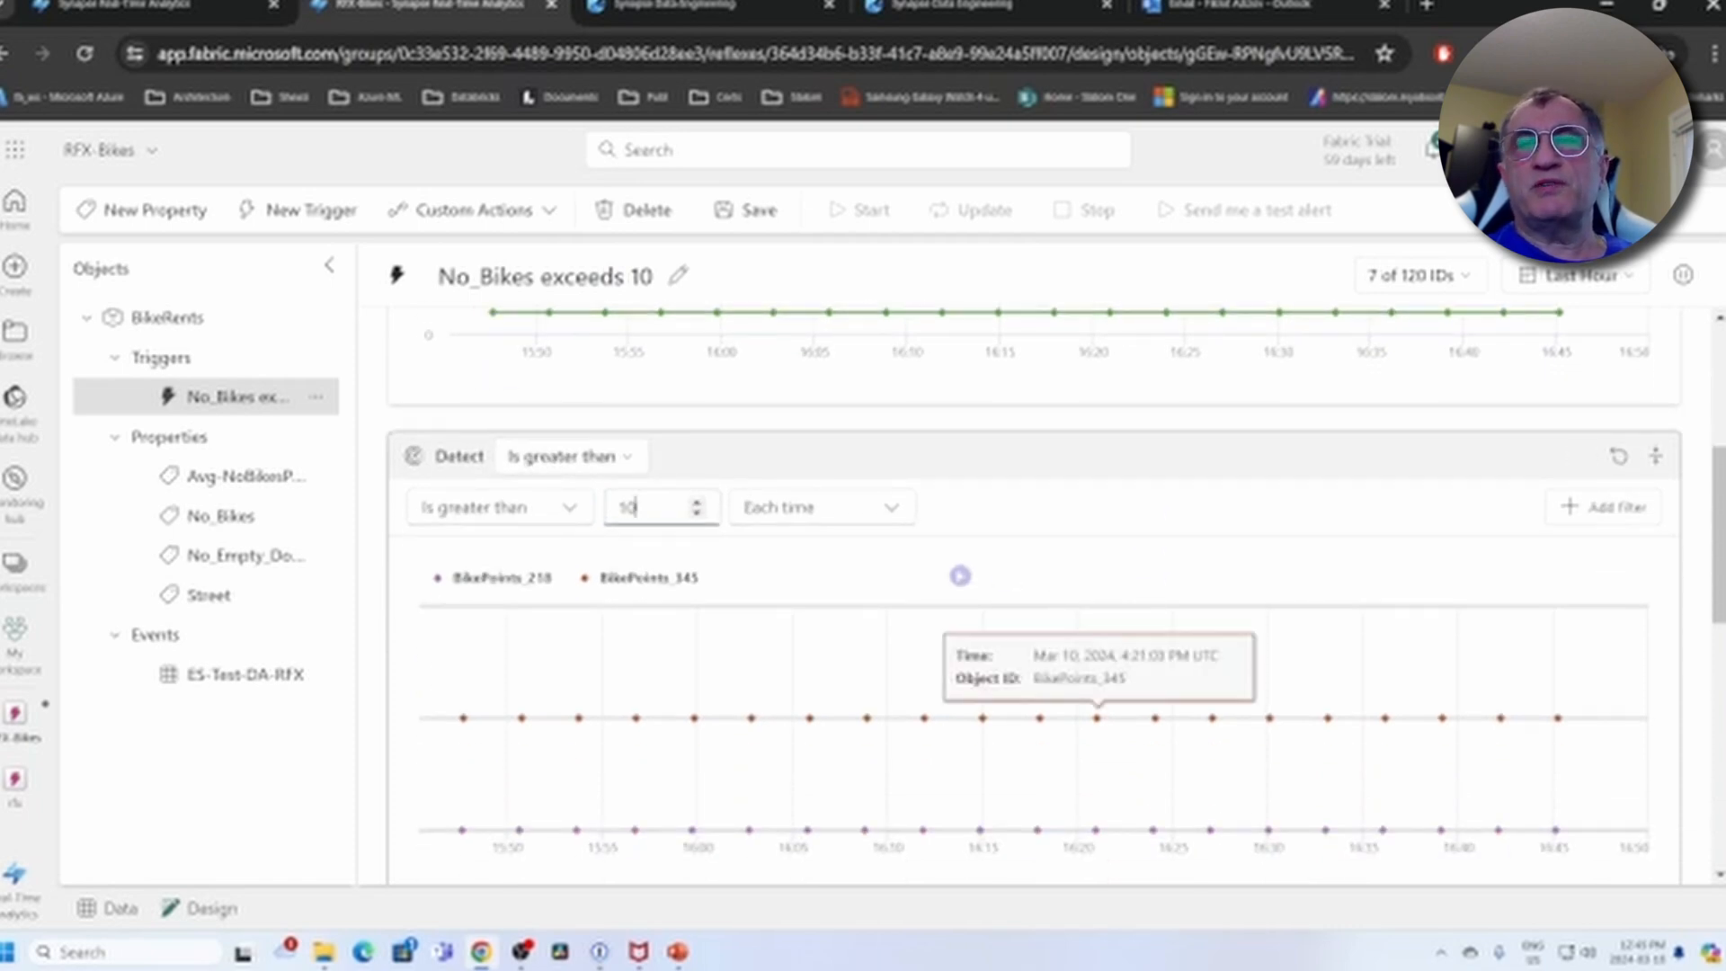
scroll(1198, 581, "down", 1)
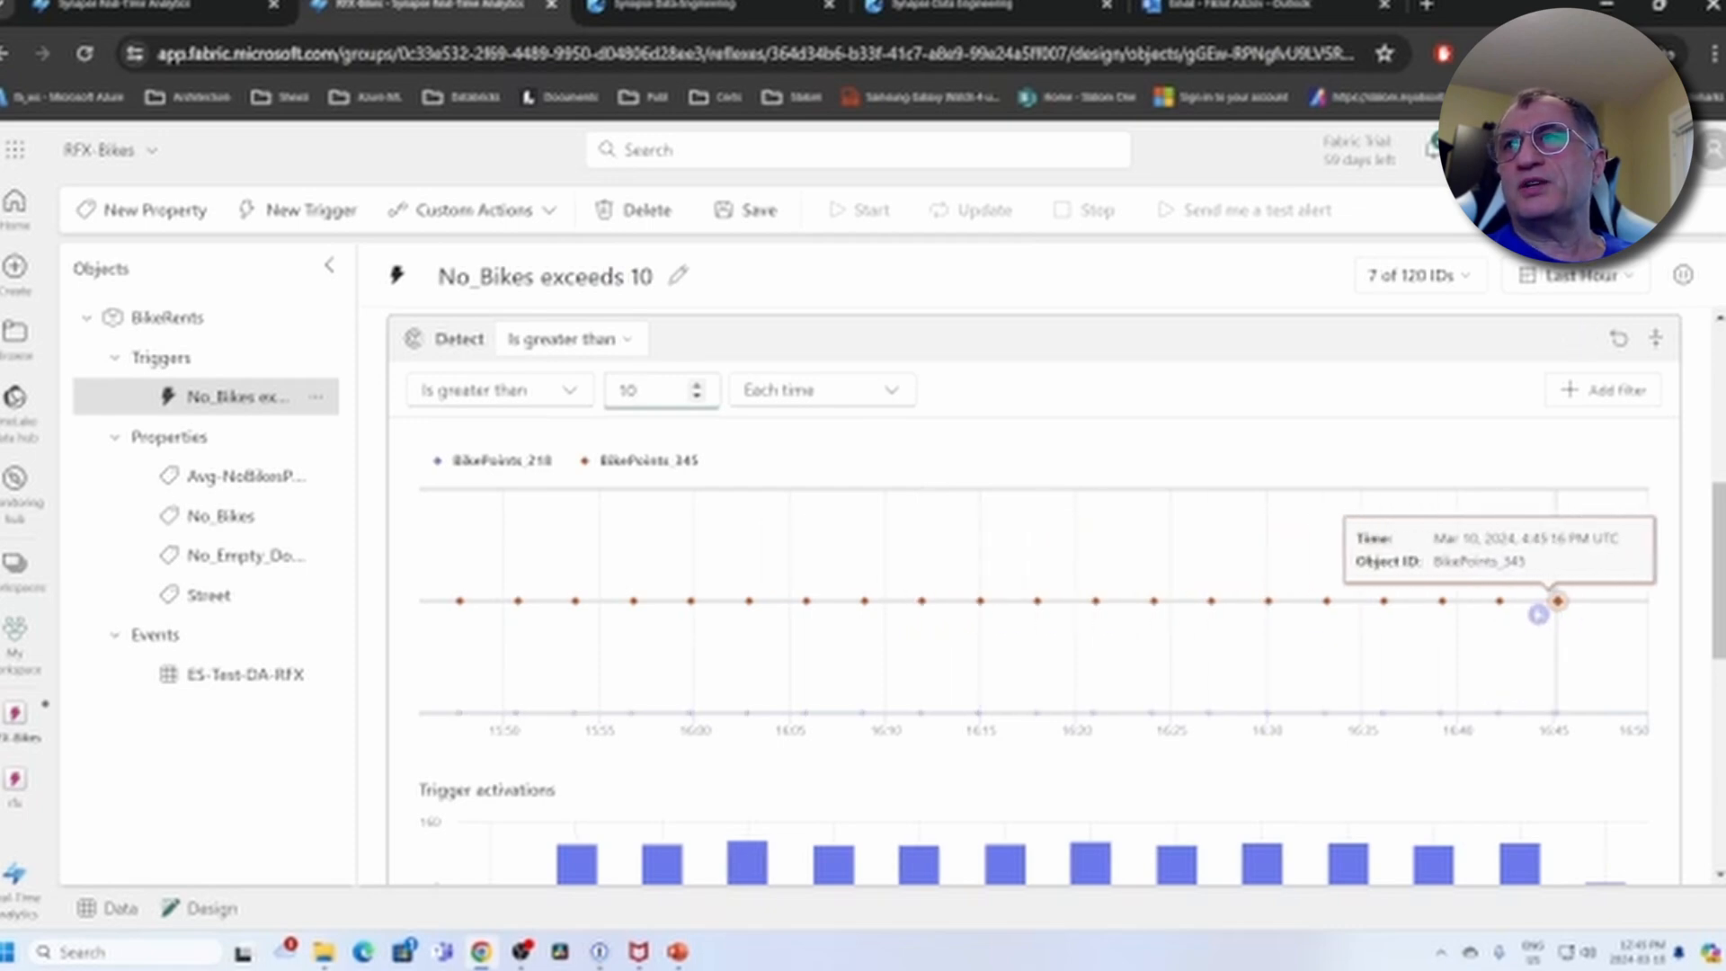
left_click_drag(1720, 586, 1722, 615)
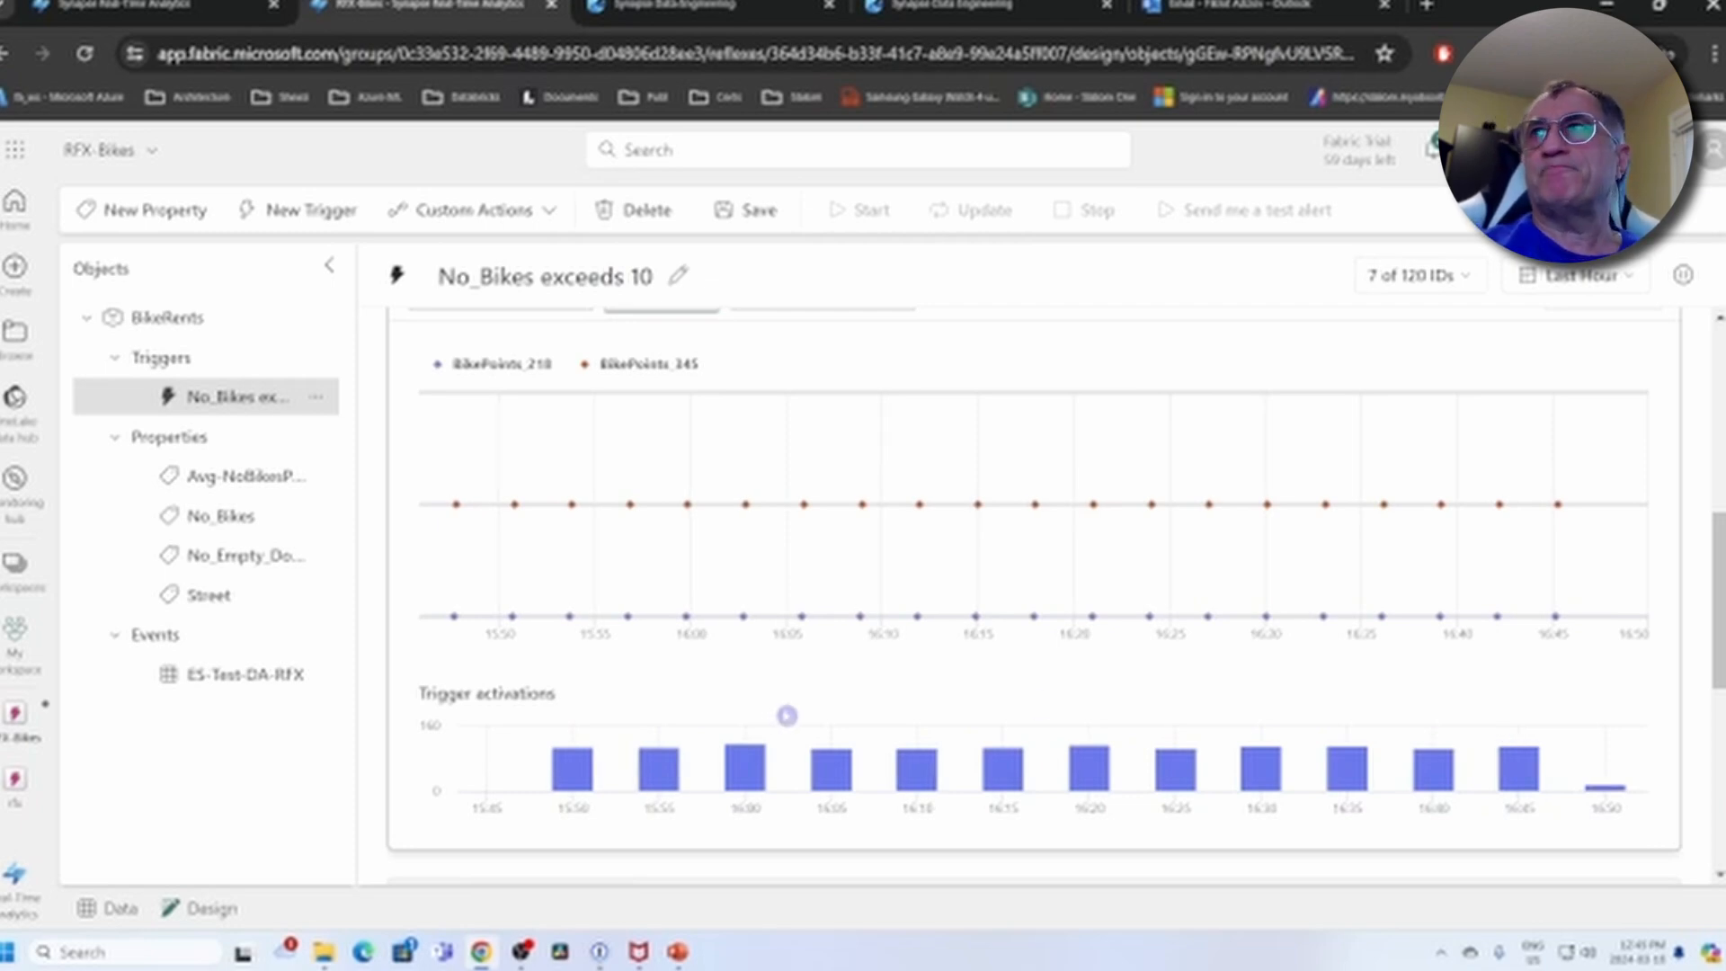
scroll(786, 716, "up", 4)
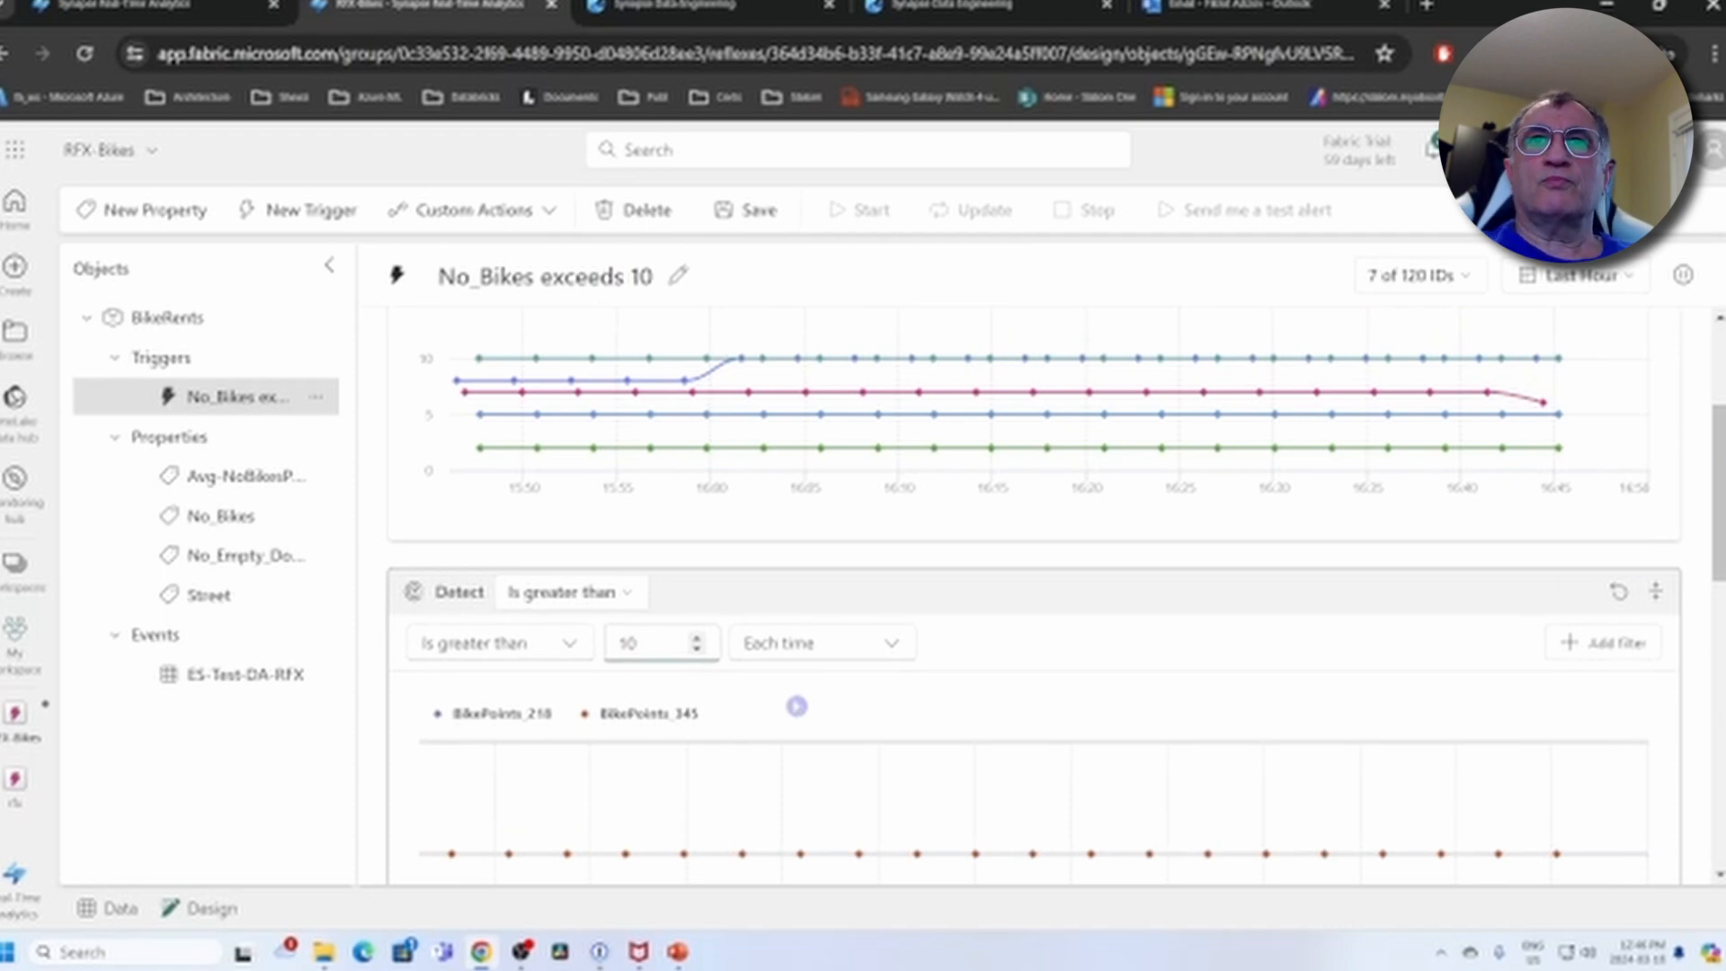
scroll(884, 579, "down", 2)
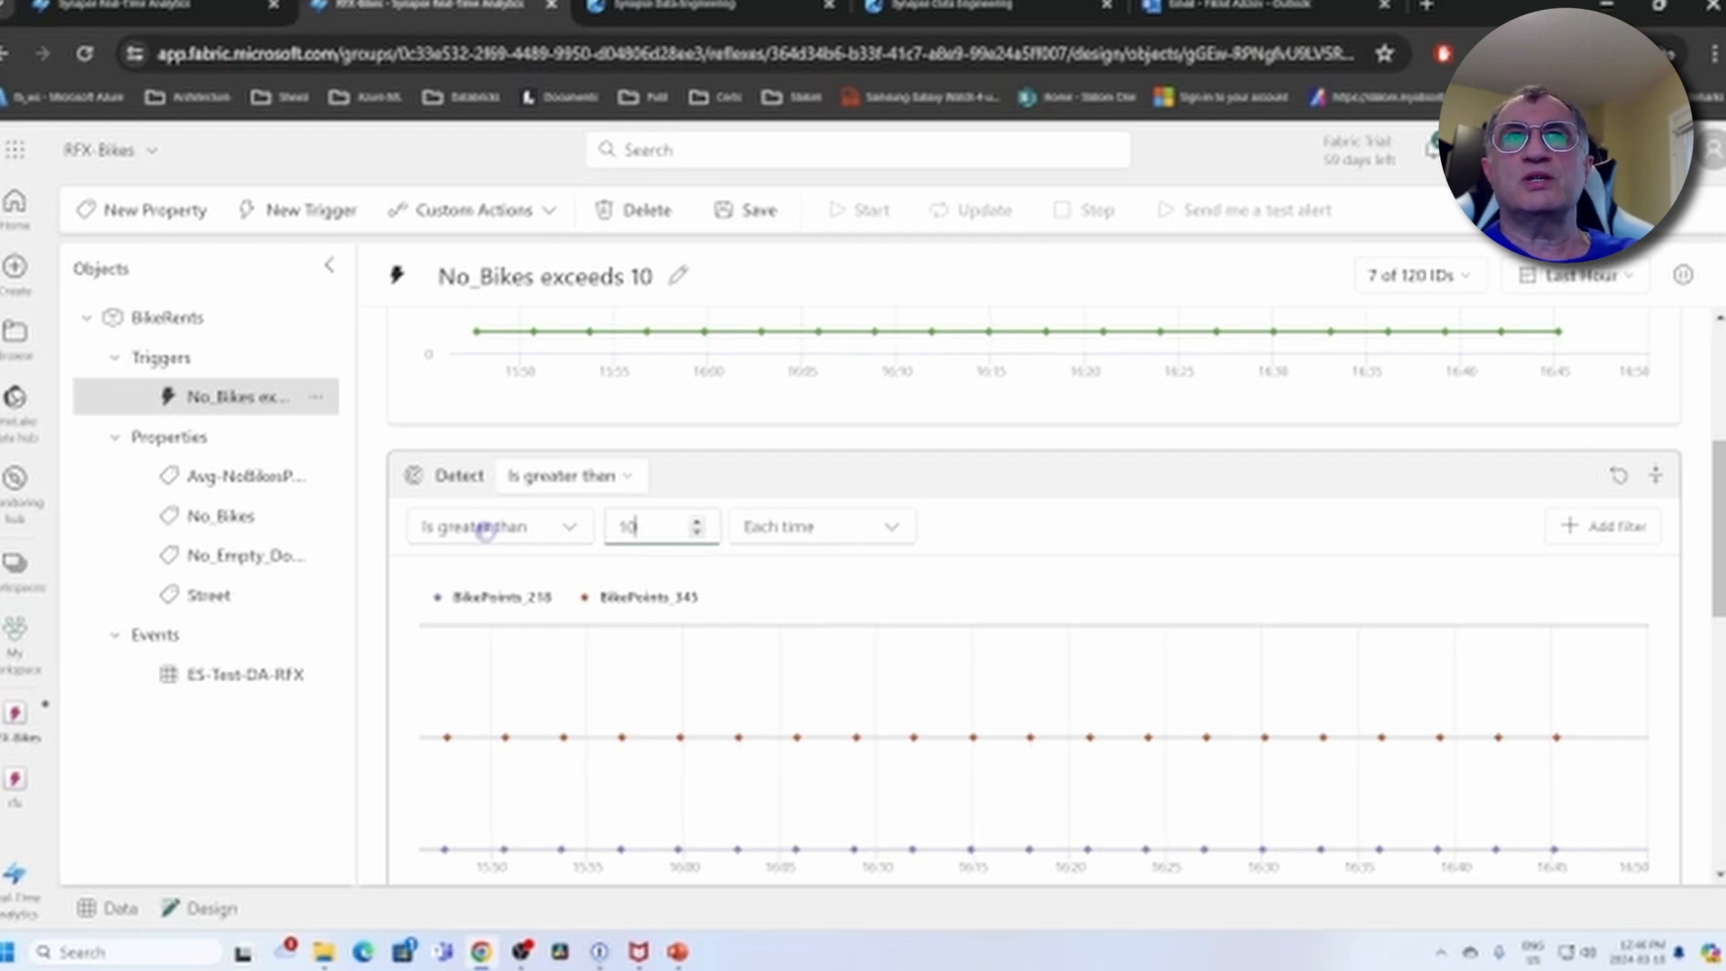
left_click(895, 528)
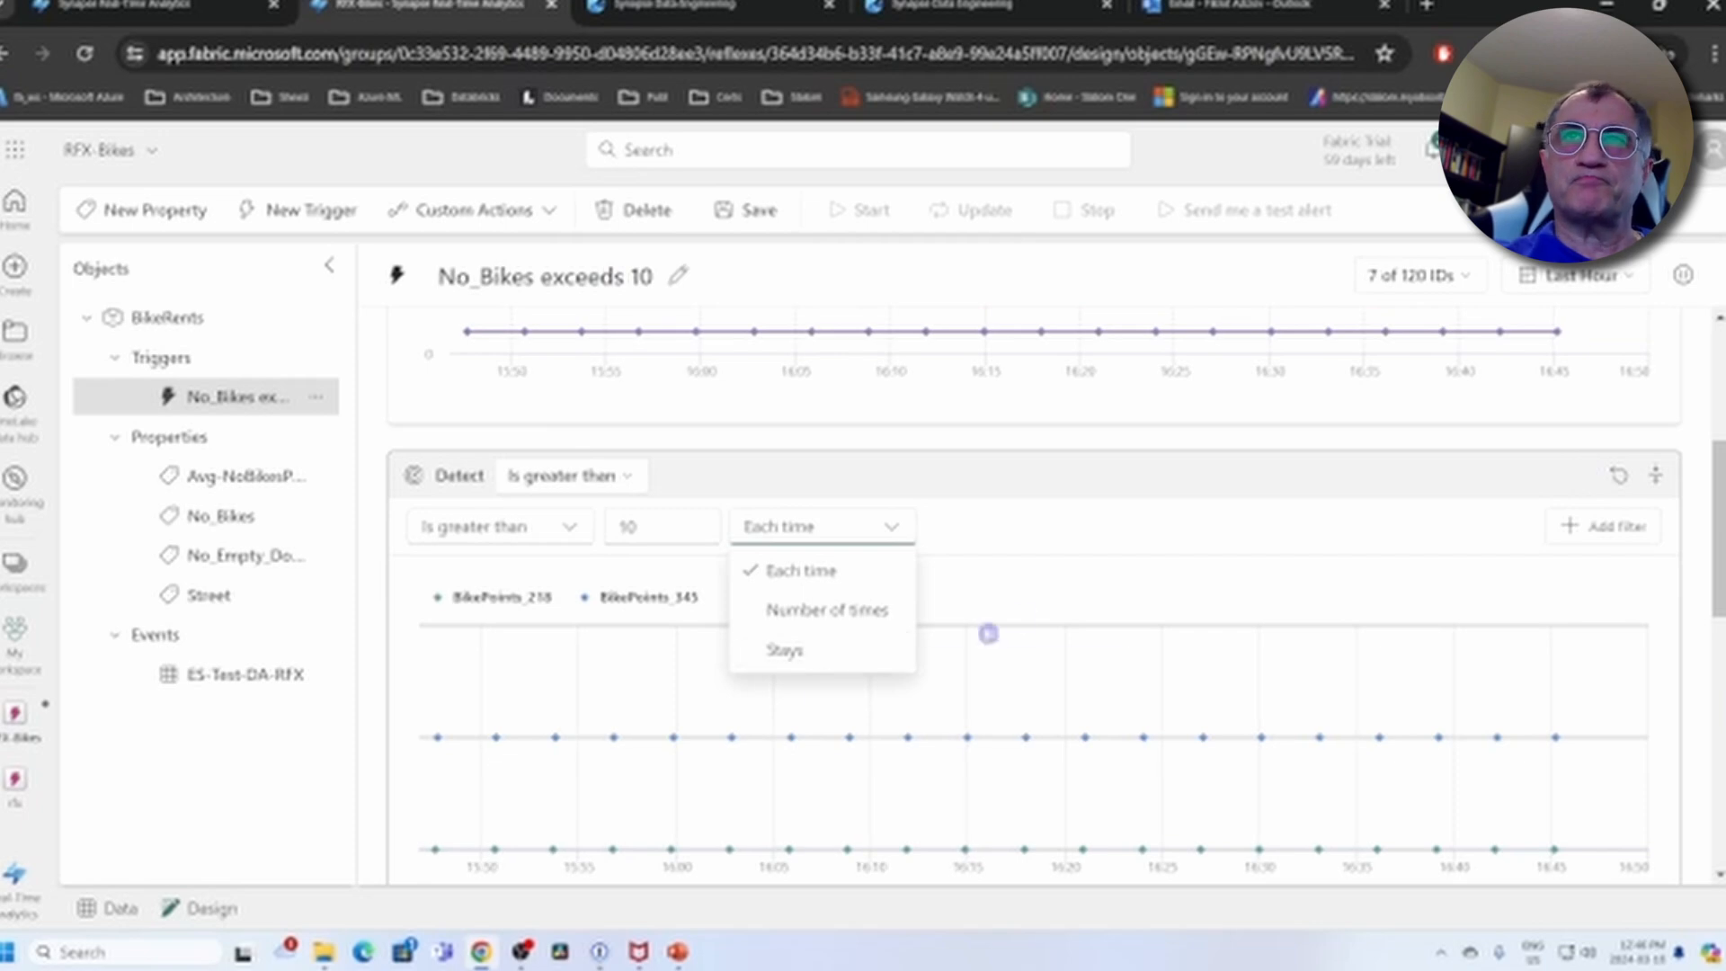
left_click(1066, 563)
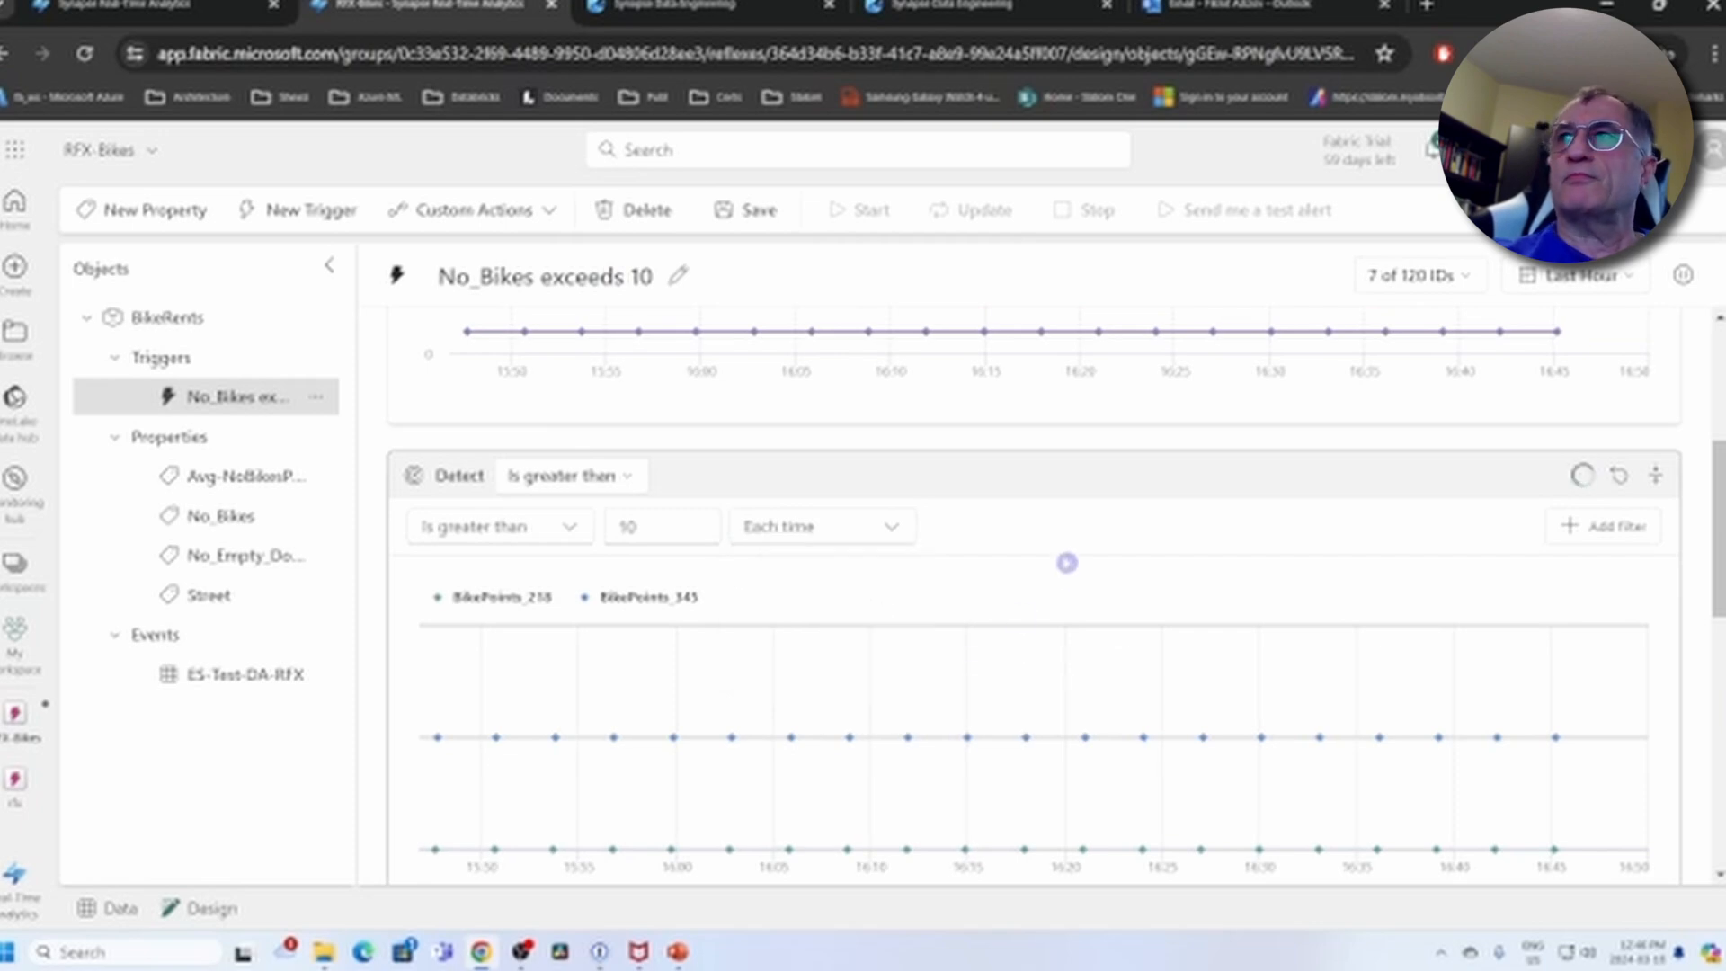
Choose Email as the action to perform after detection
scroll(1066, 562, "down", 5)
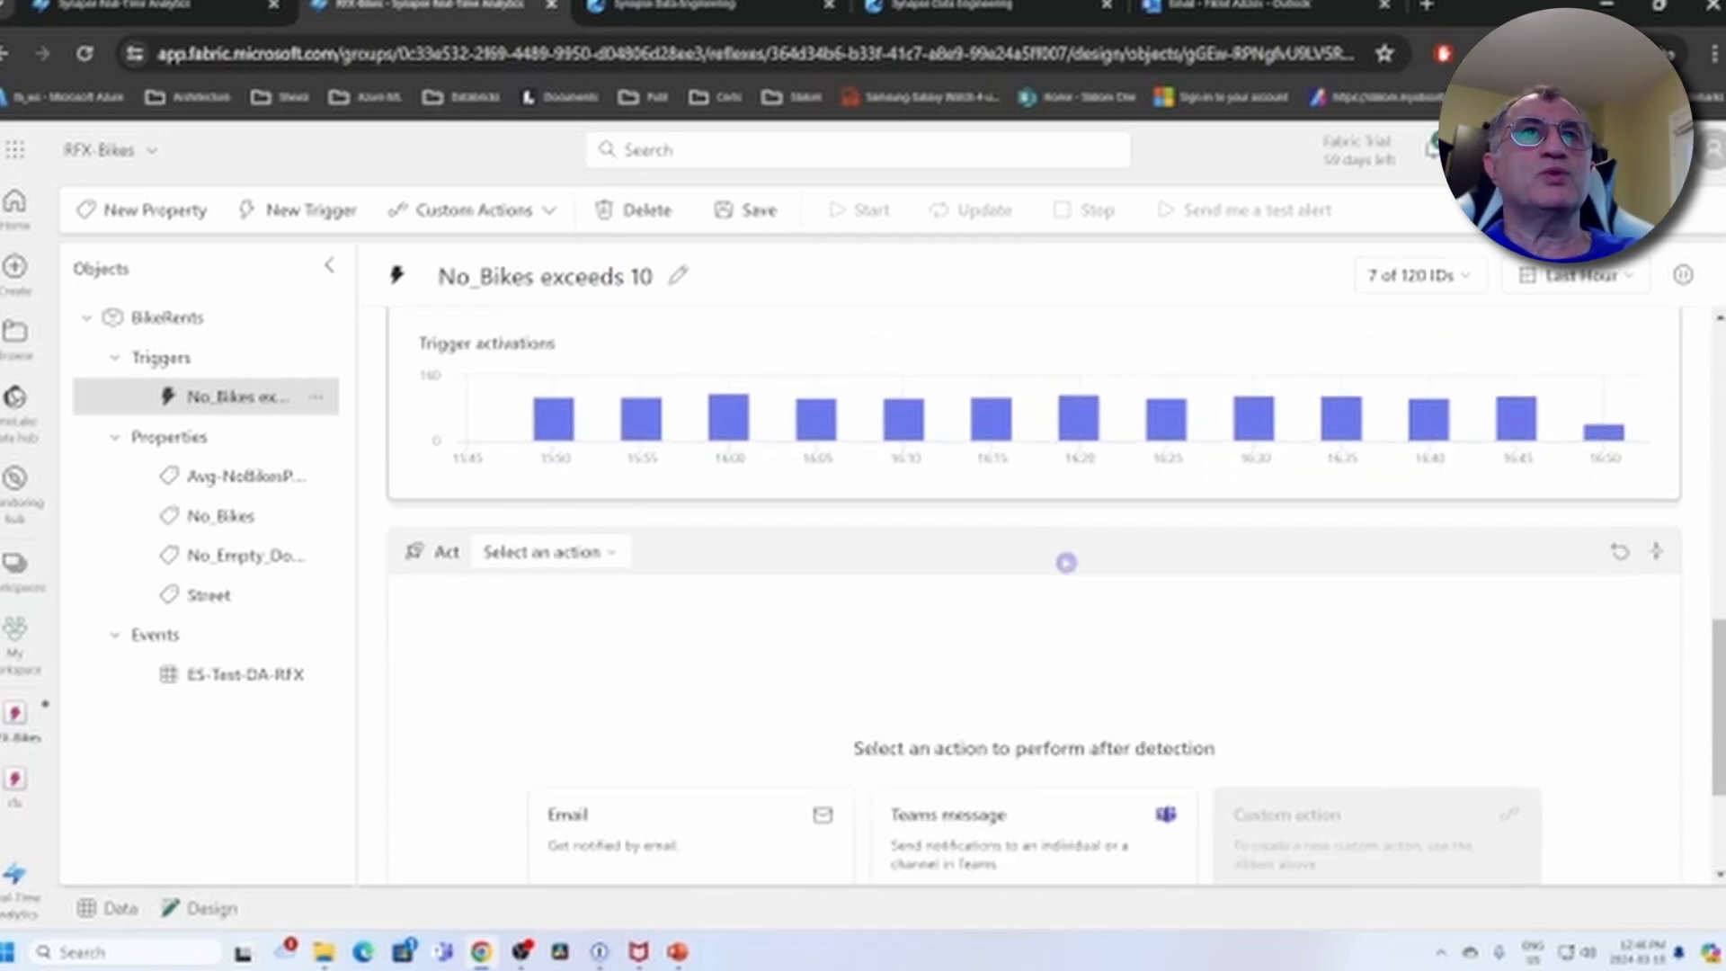
scroll(1066, 563, "down", 1)
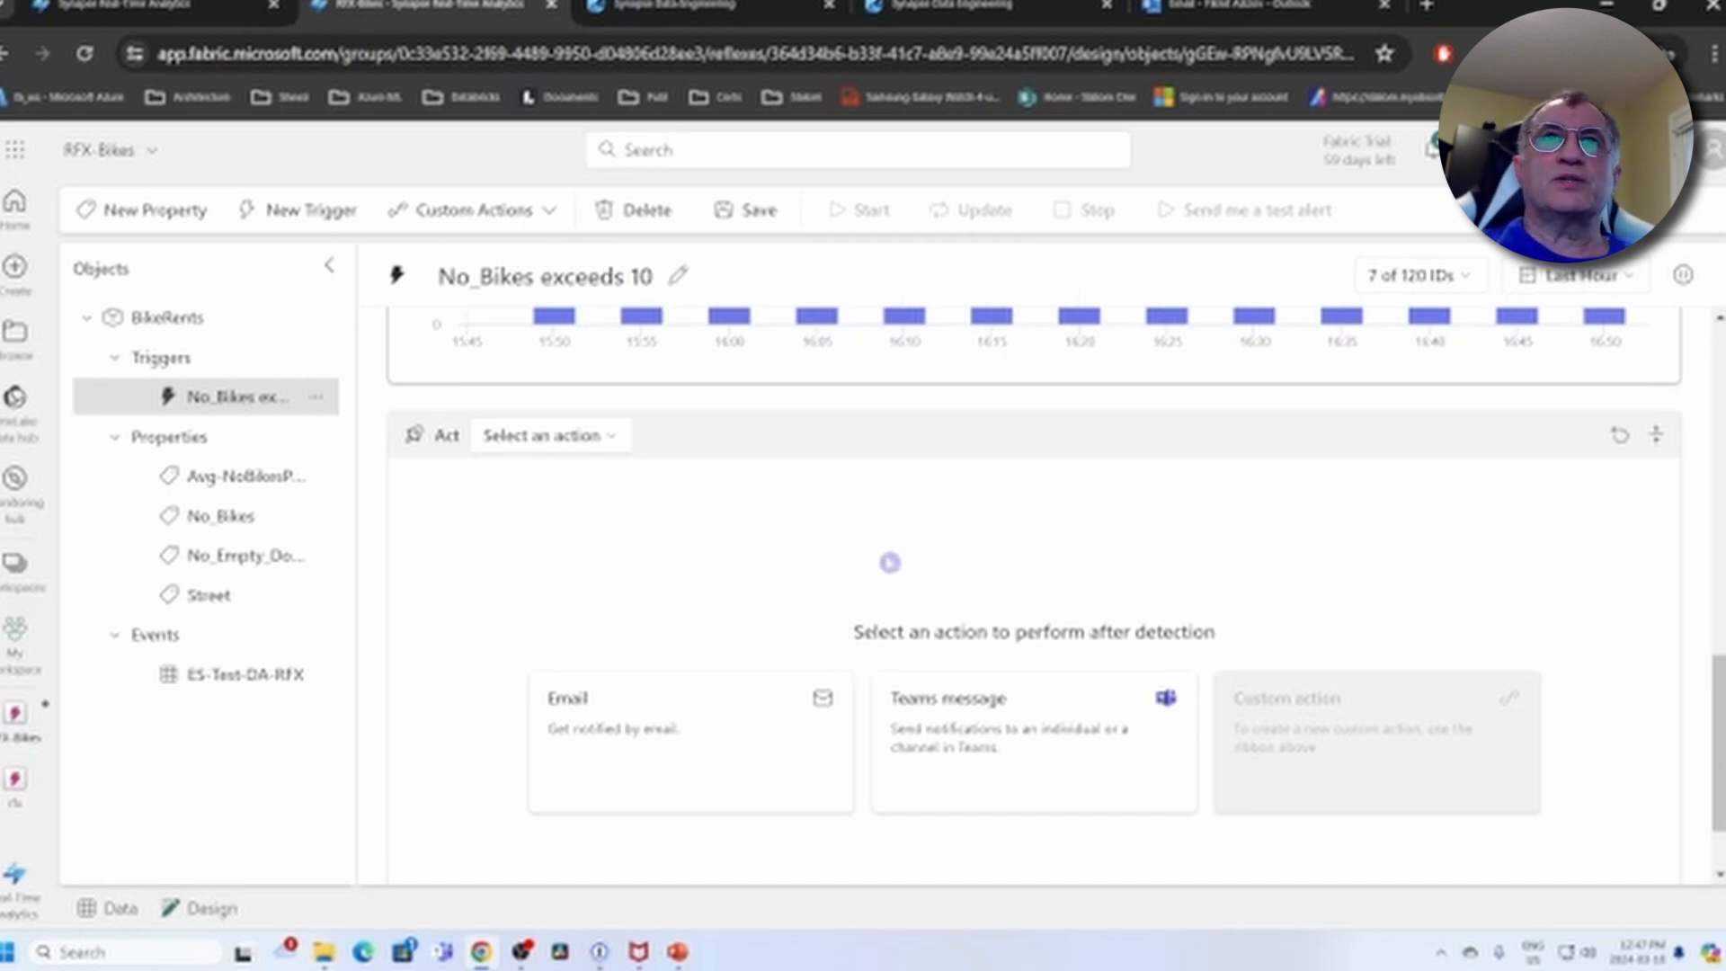
left_click(602, 438)
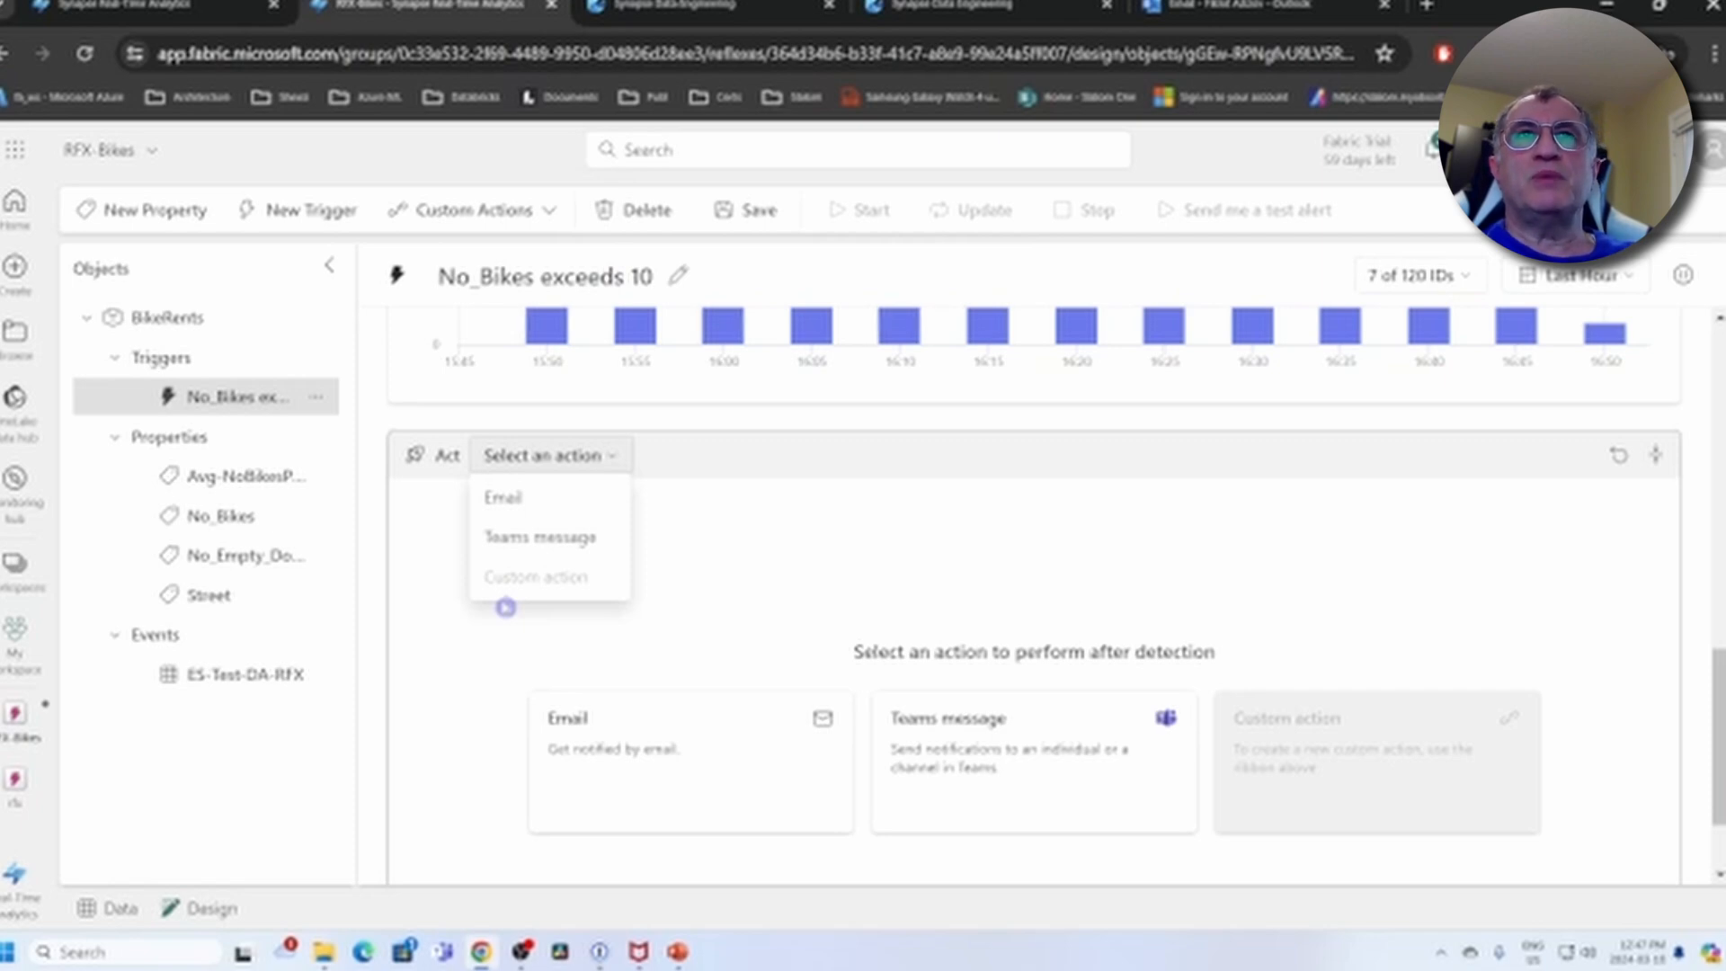
left_click(493, 500)
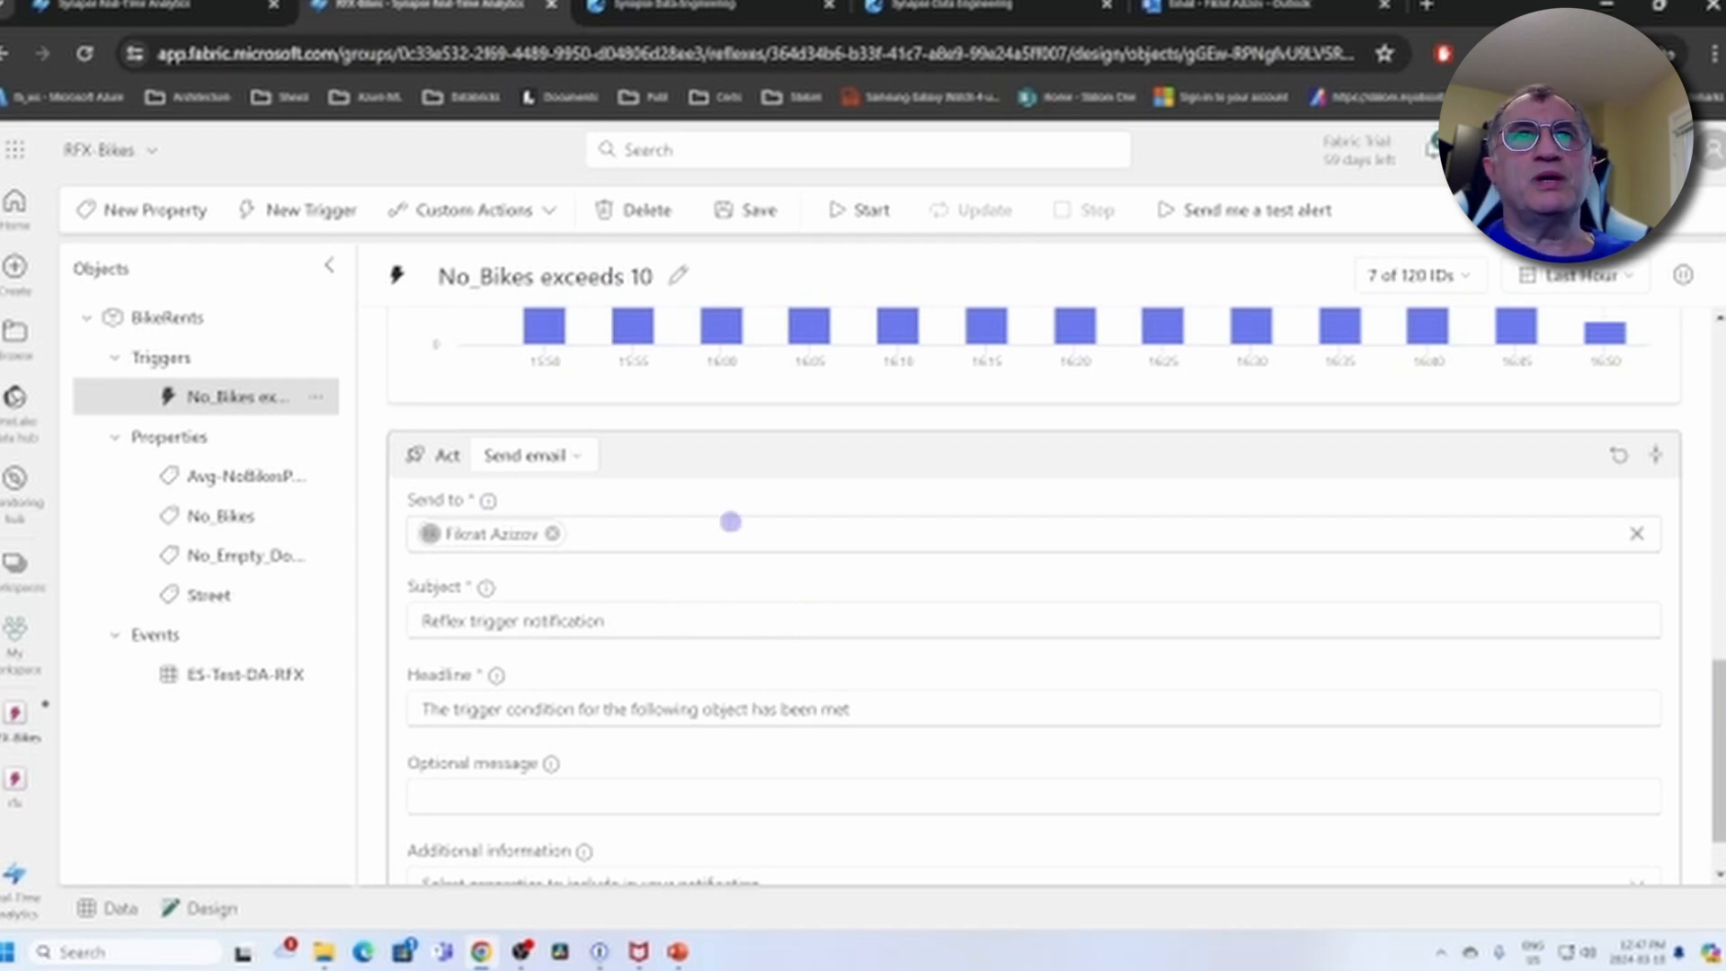
Include the No_Bikes and No_Empty_Docks properties as additional information in the email notification
scroll(705, 559, "down", 1)
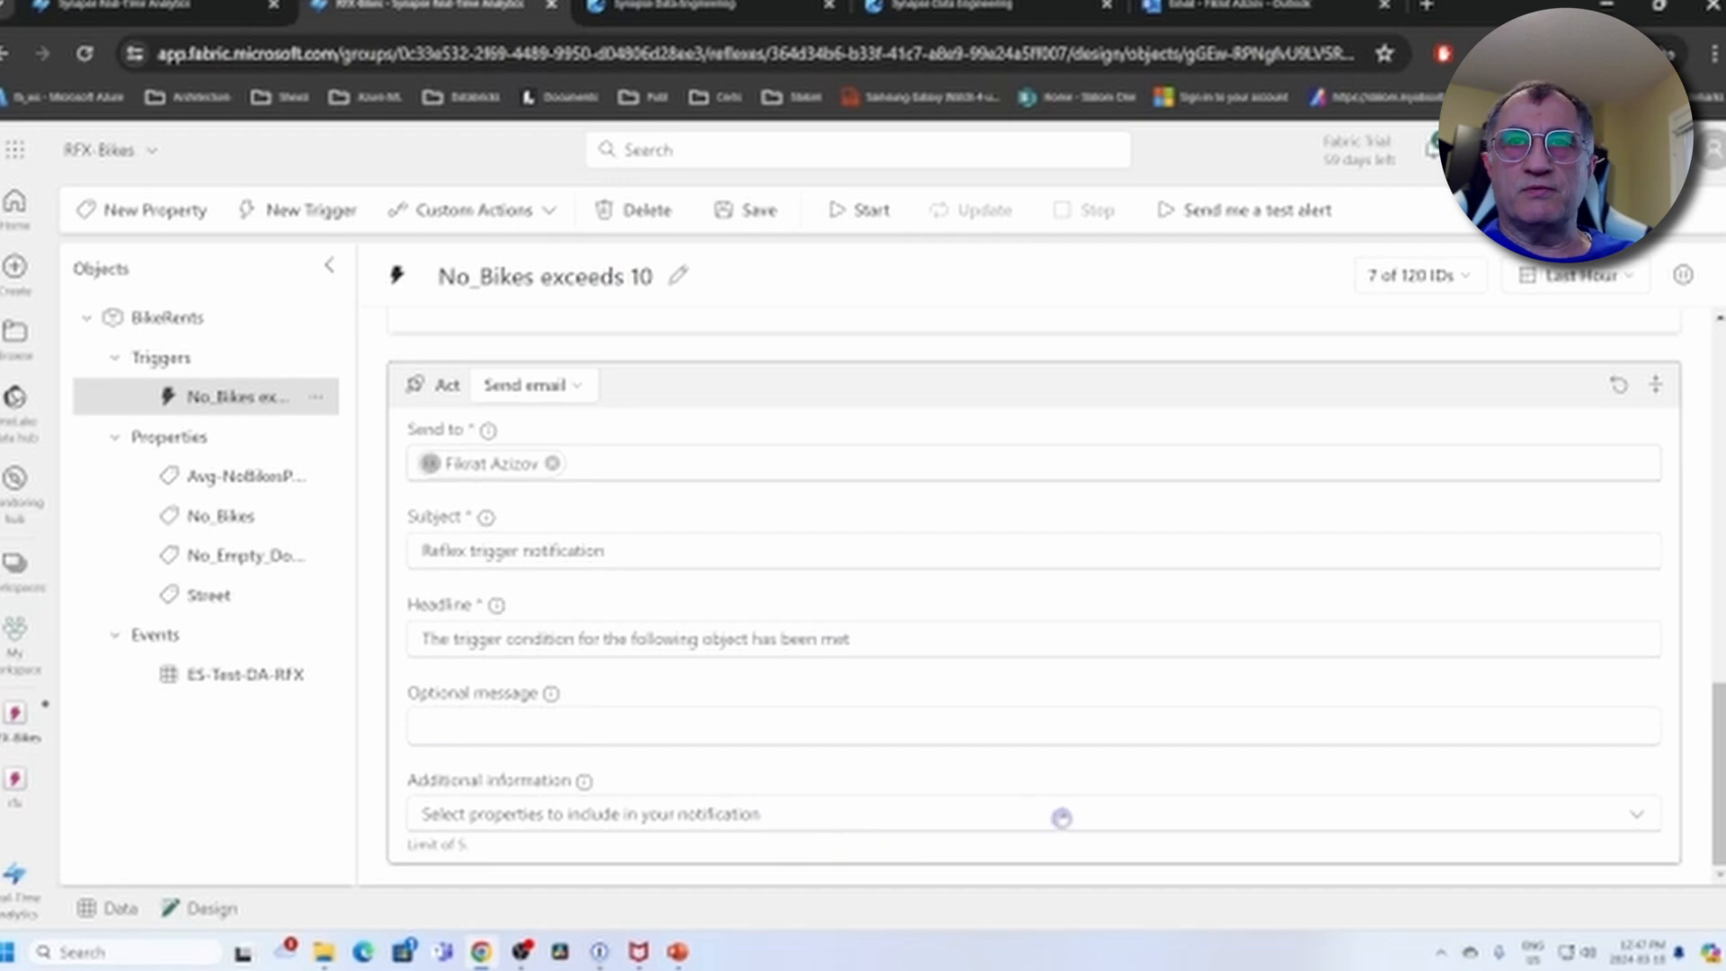
left_click(819, 815)
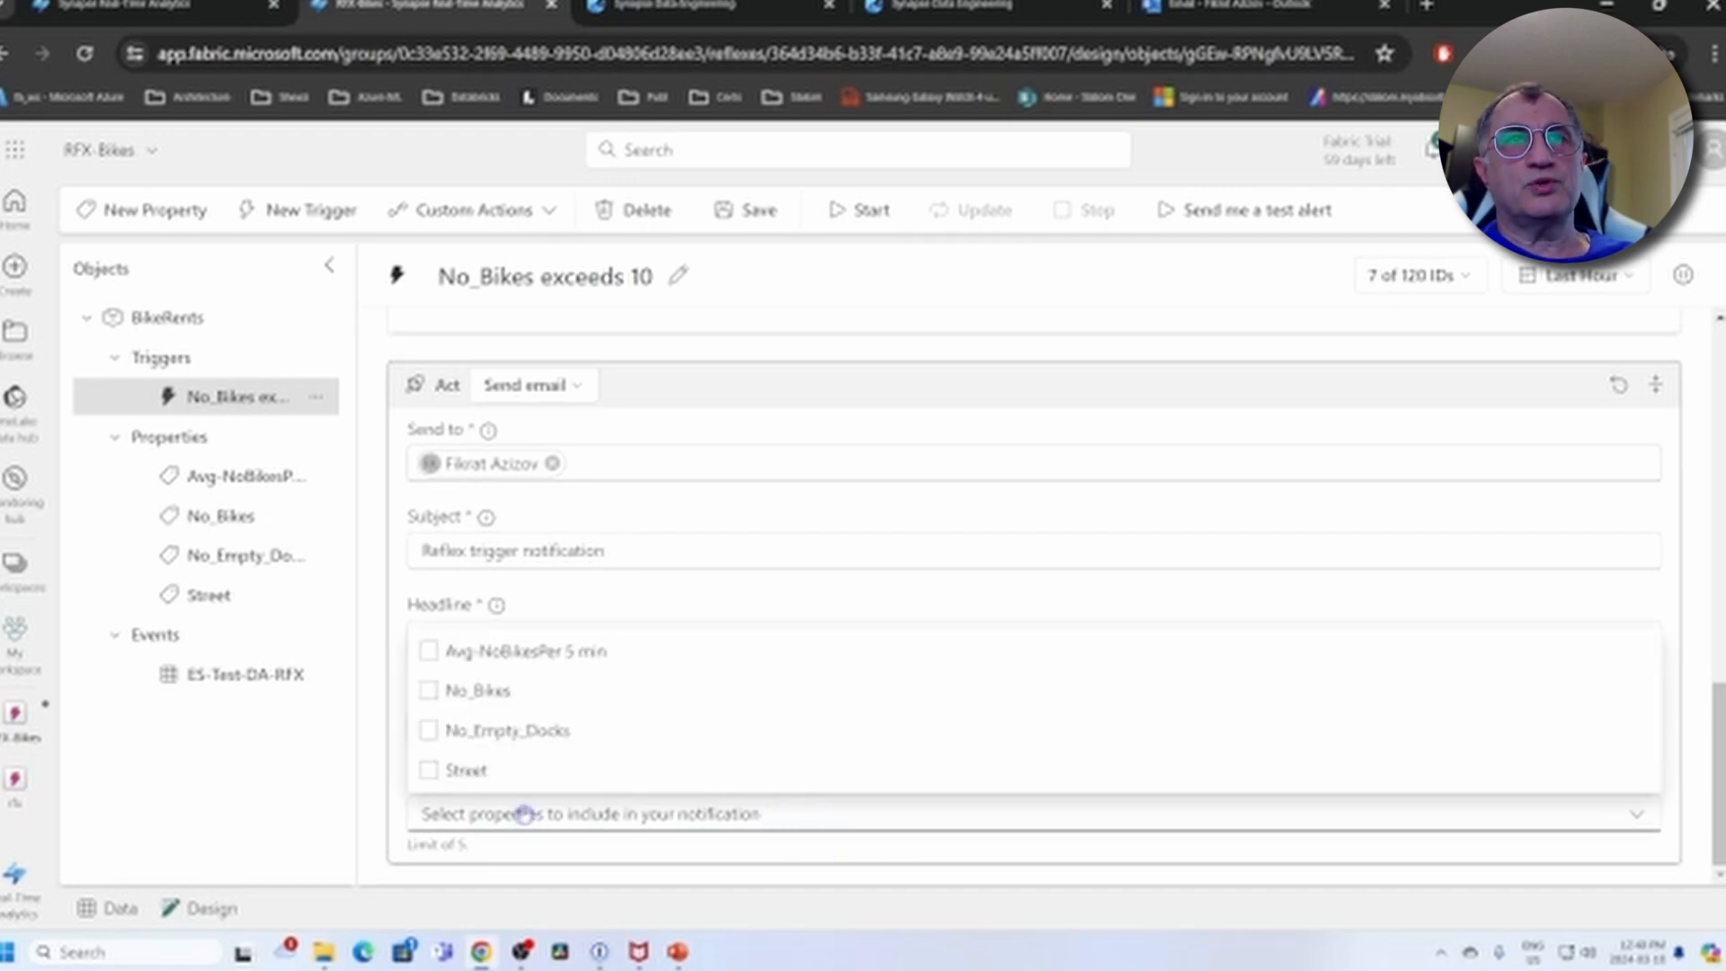
left_click(429, 691)
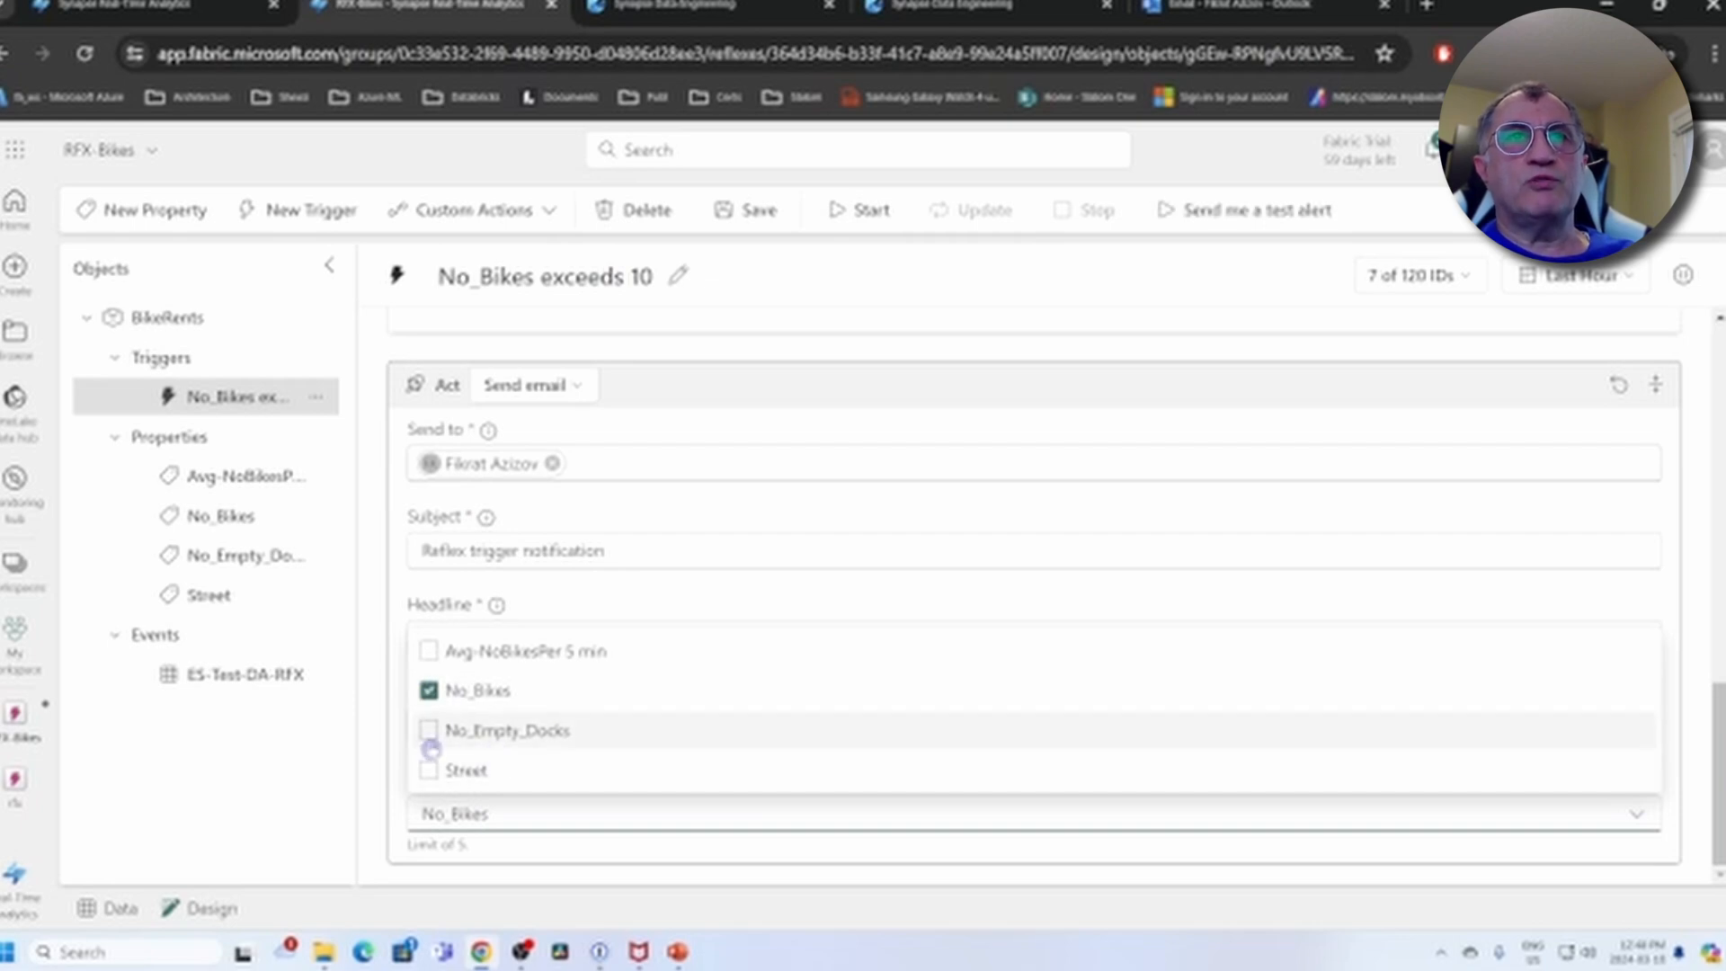
left_click(428, 732)
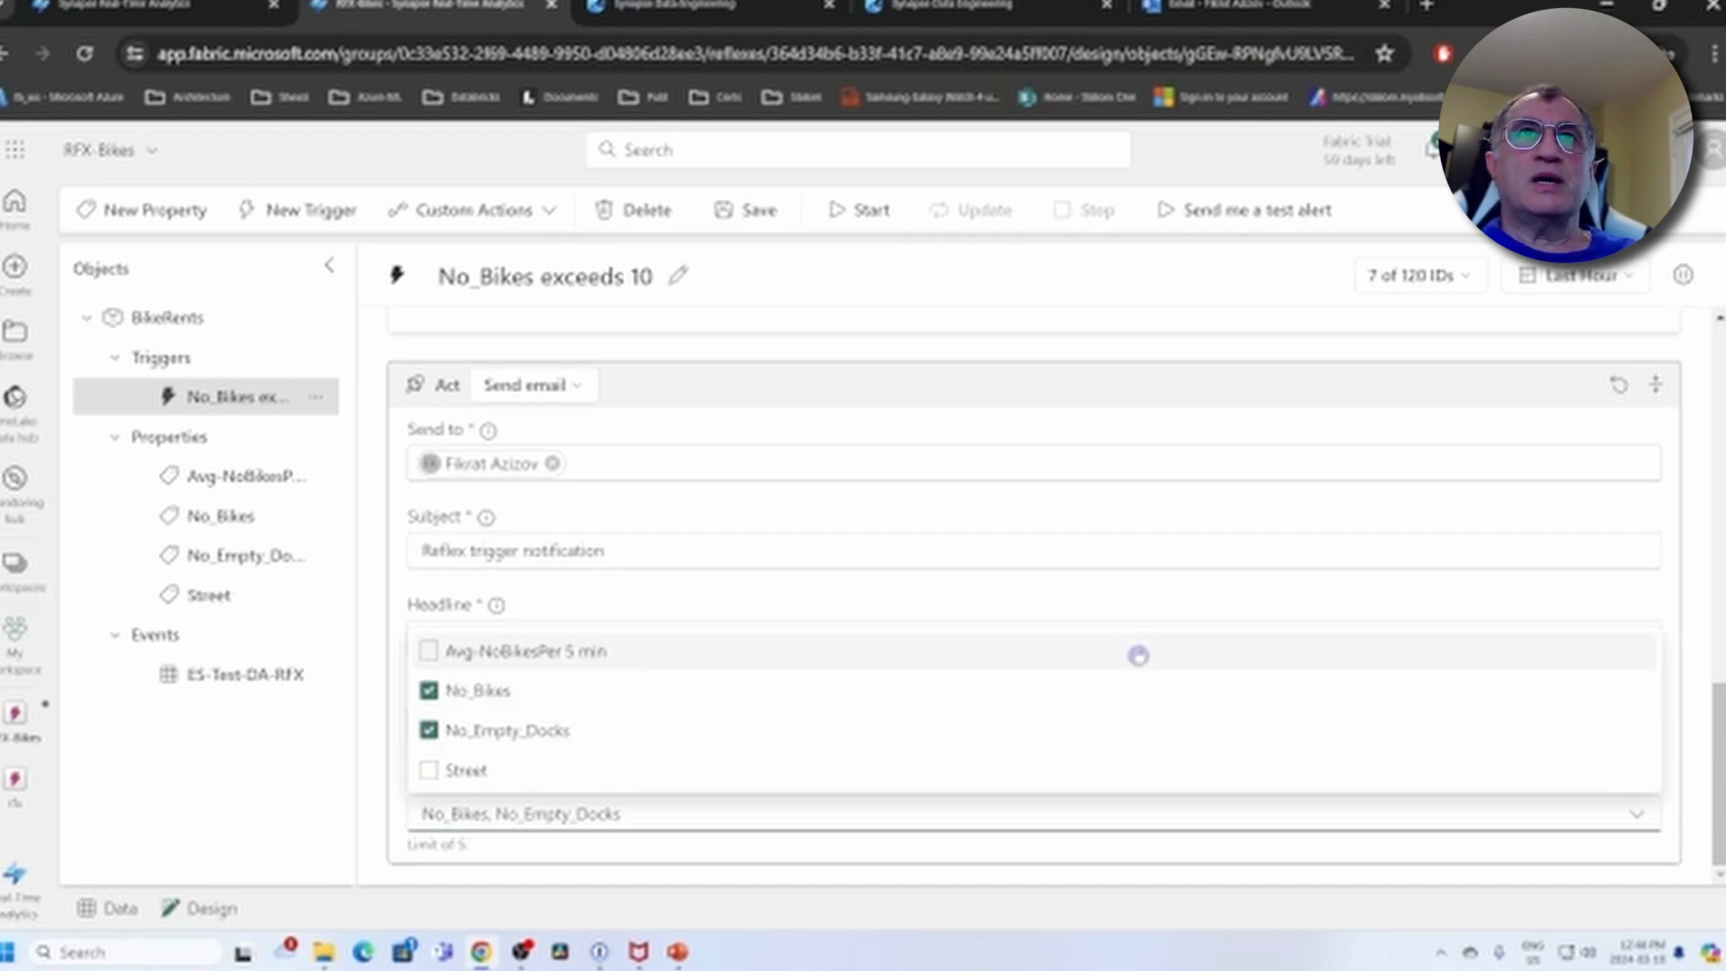
Save the reflex and start the No_Bikes exceeds 10 trigger
scroll(1136, 656, "up", 3)
scroll(1096, 669, "up", 10)
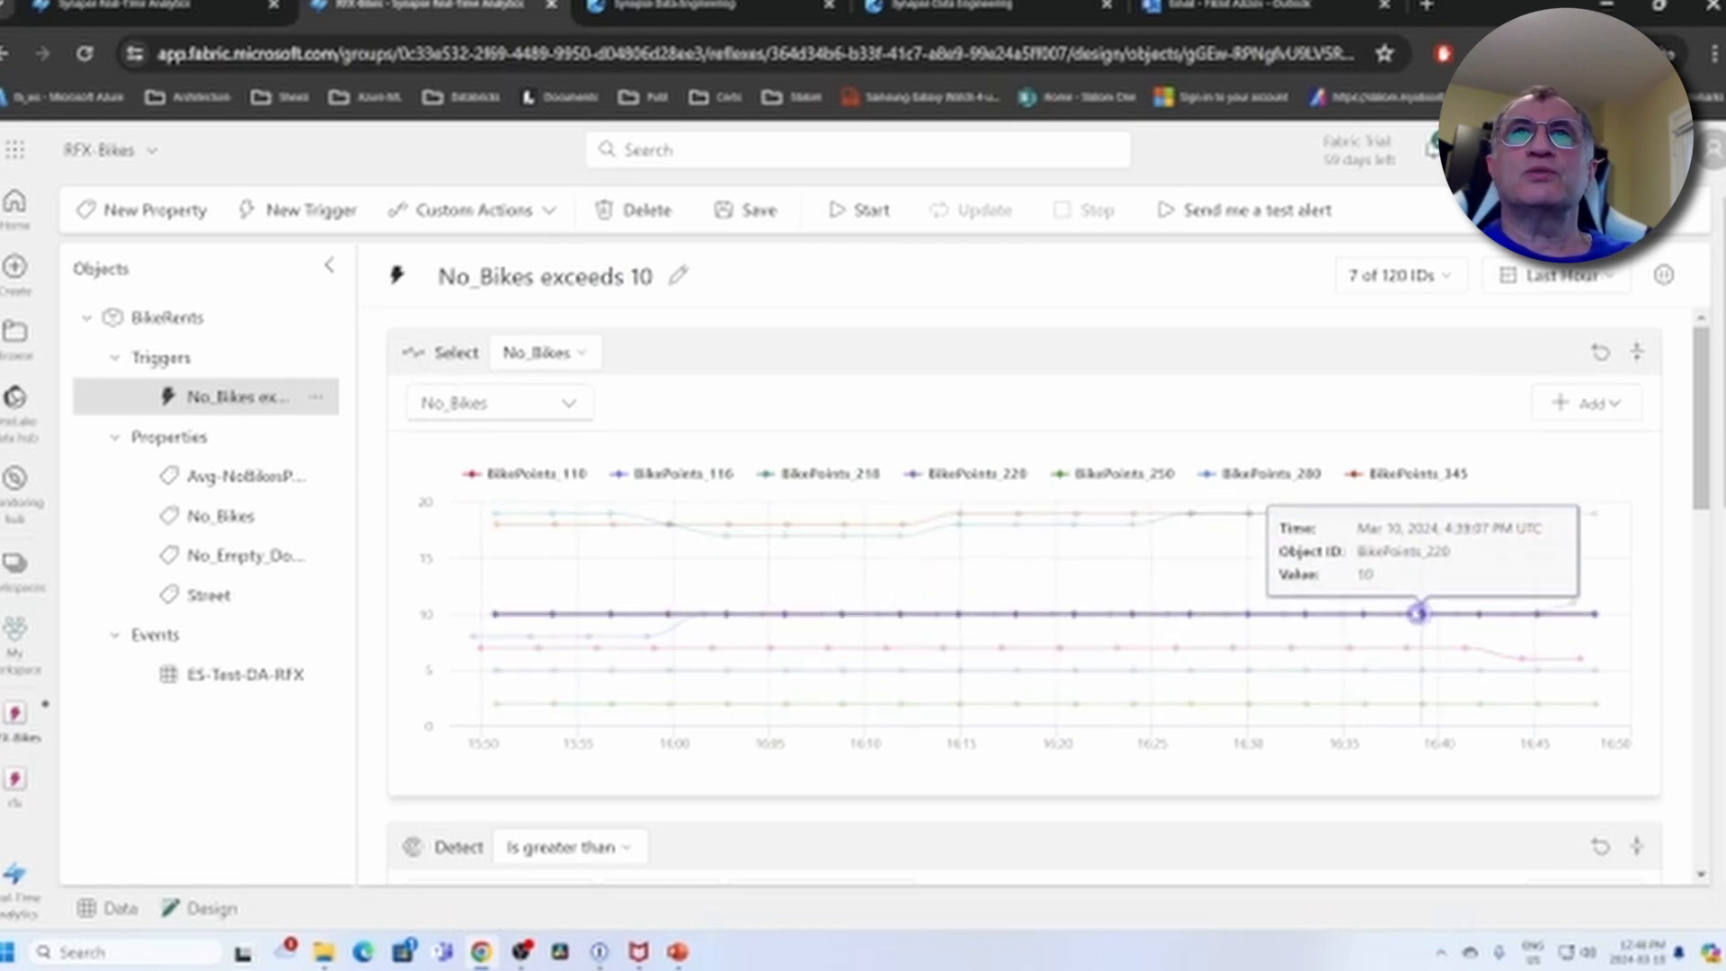
left_click(741, 210)
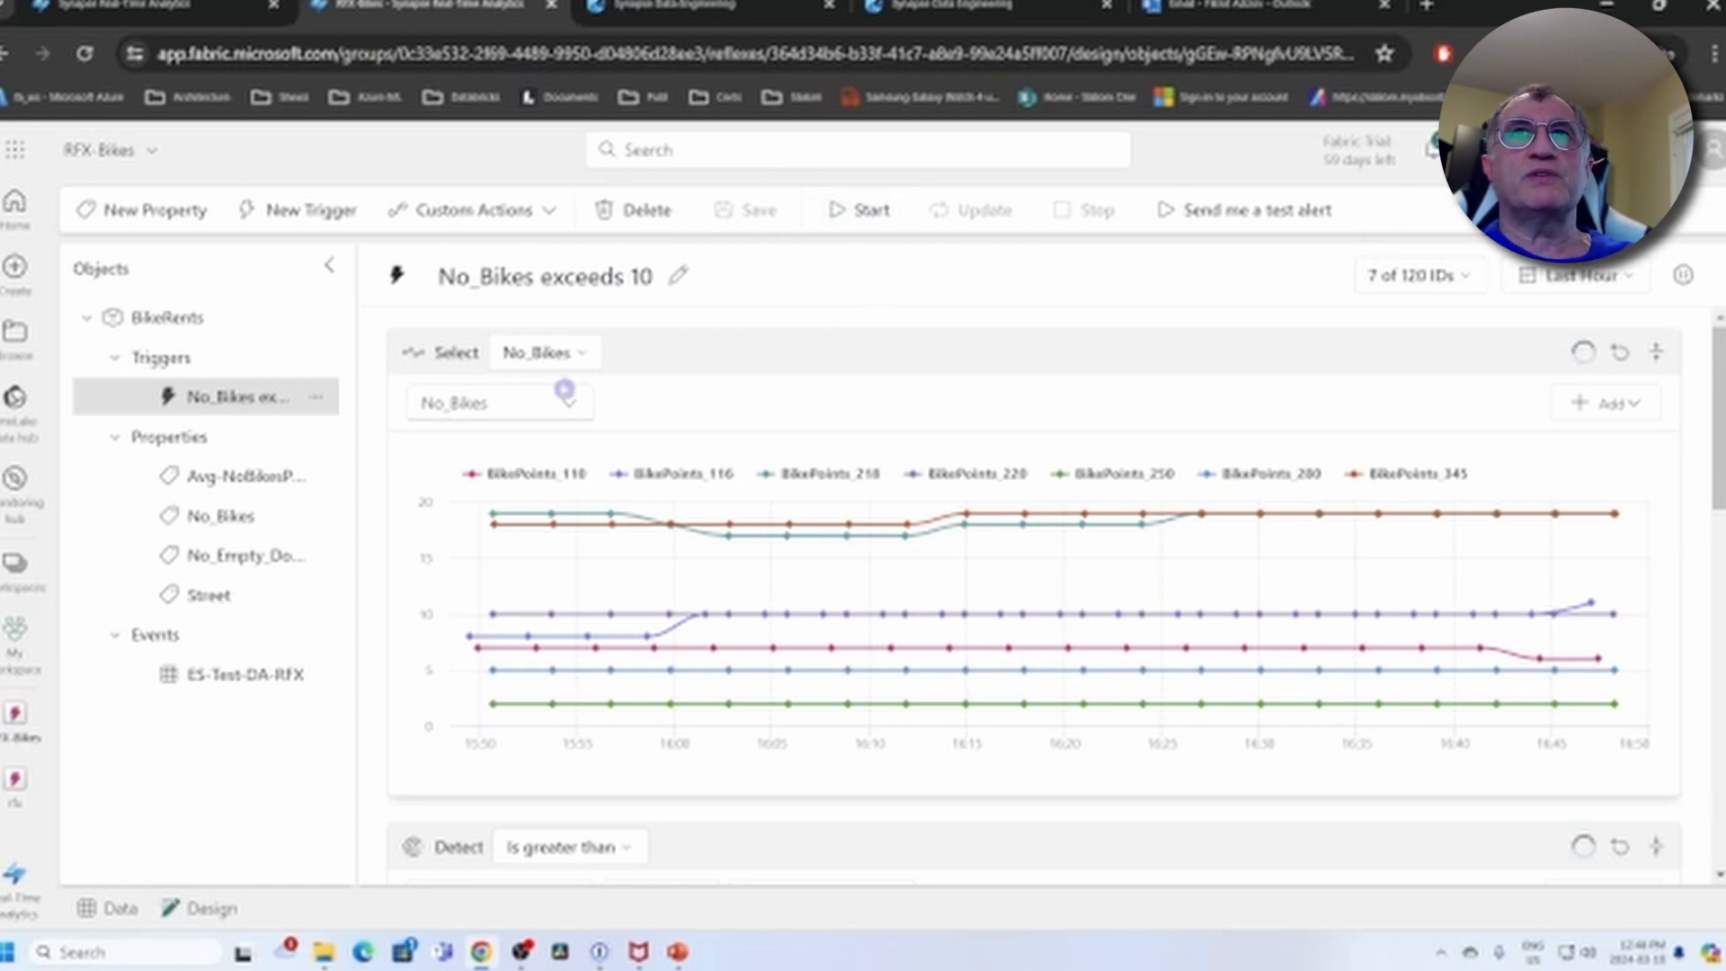
left_click(861, 210)
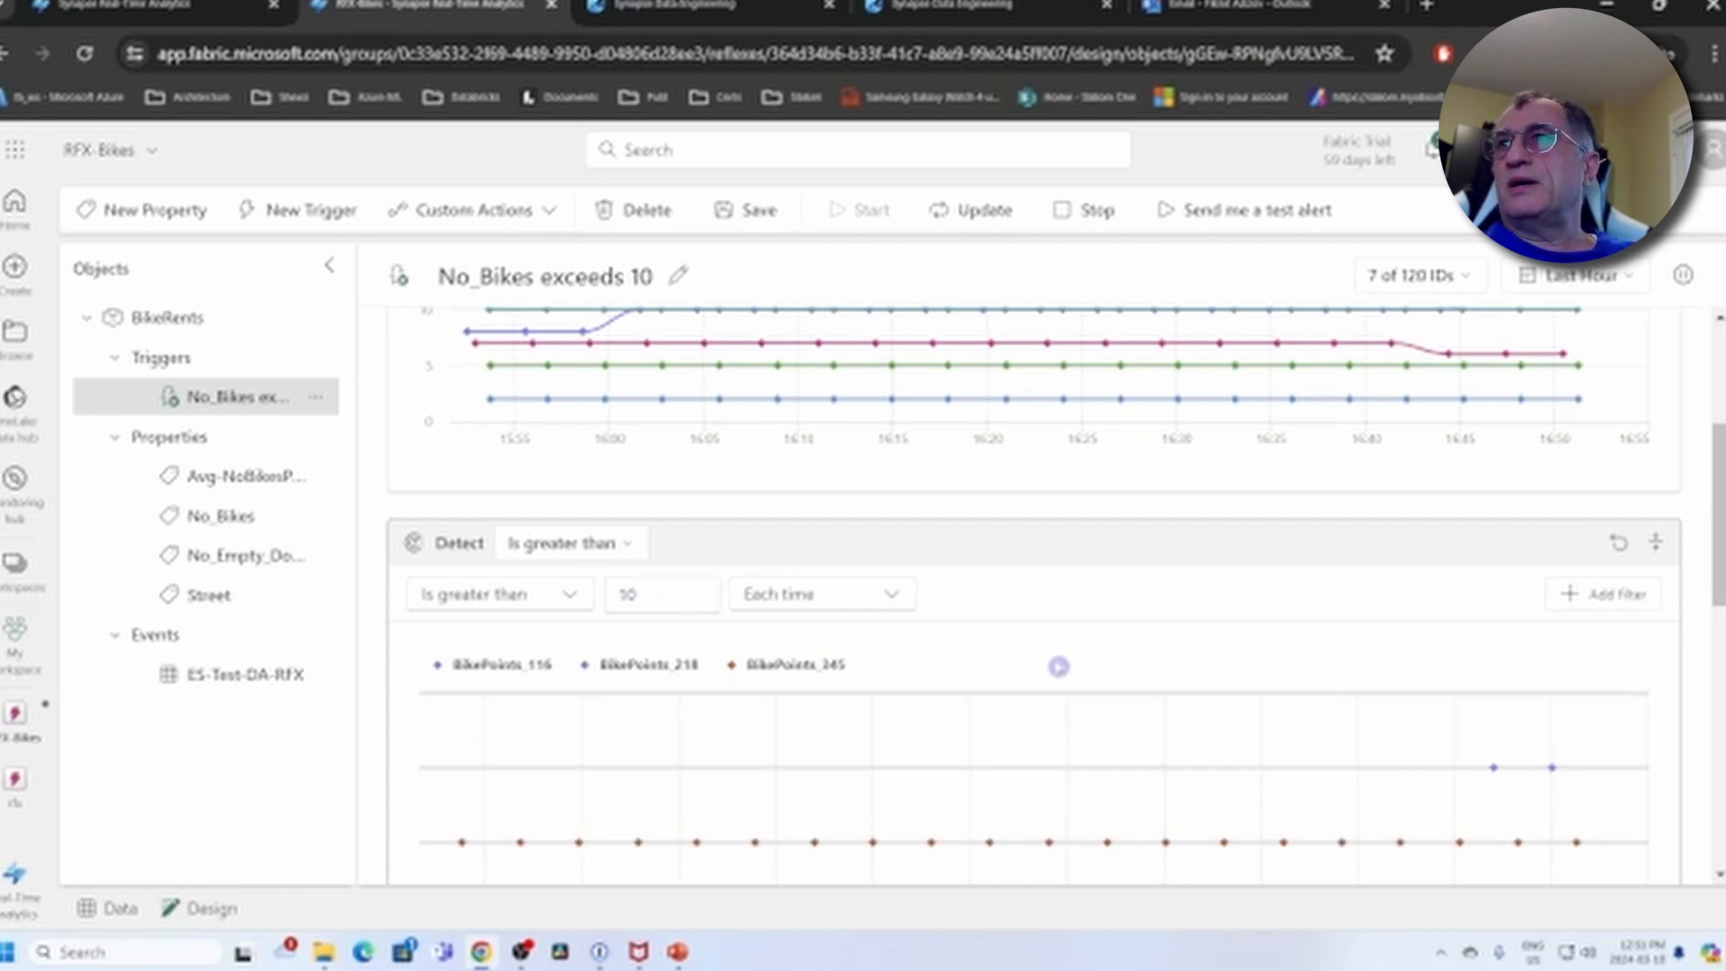
Compare the latest No_Bikes values with the bike points detected by the running trigger
scroll(1449, 683, "down", 1)
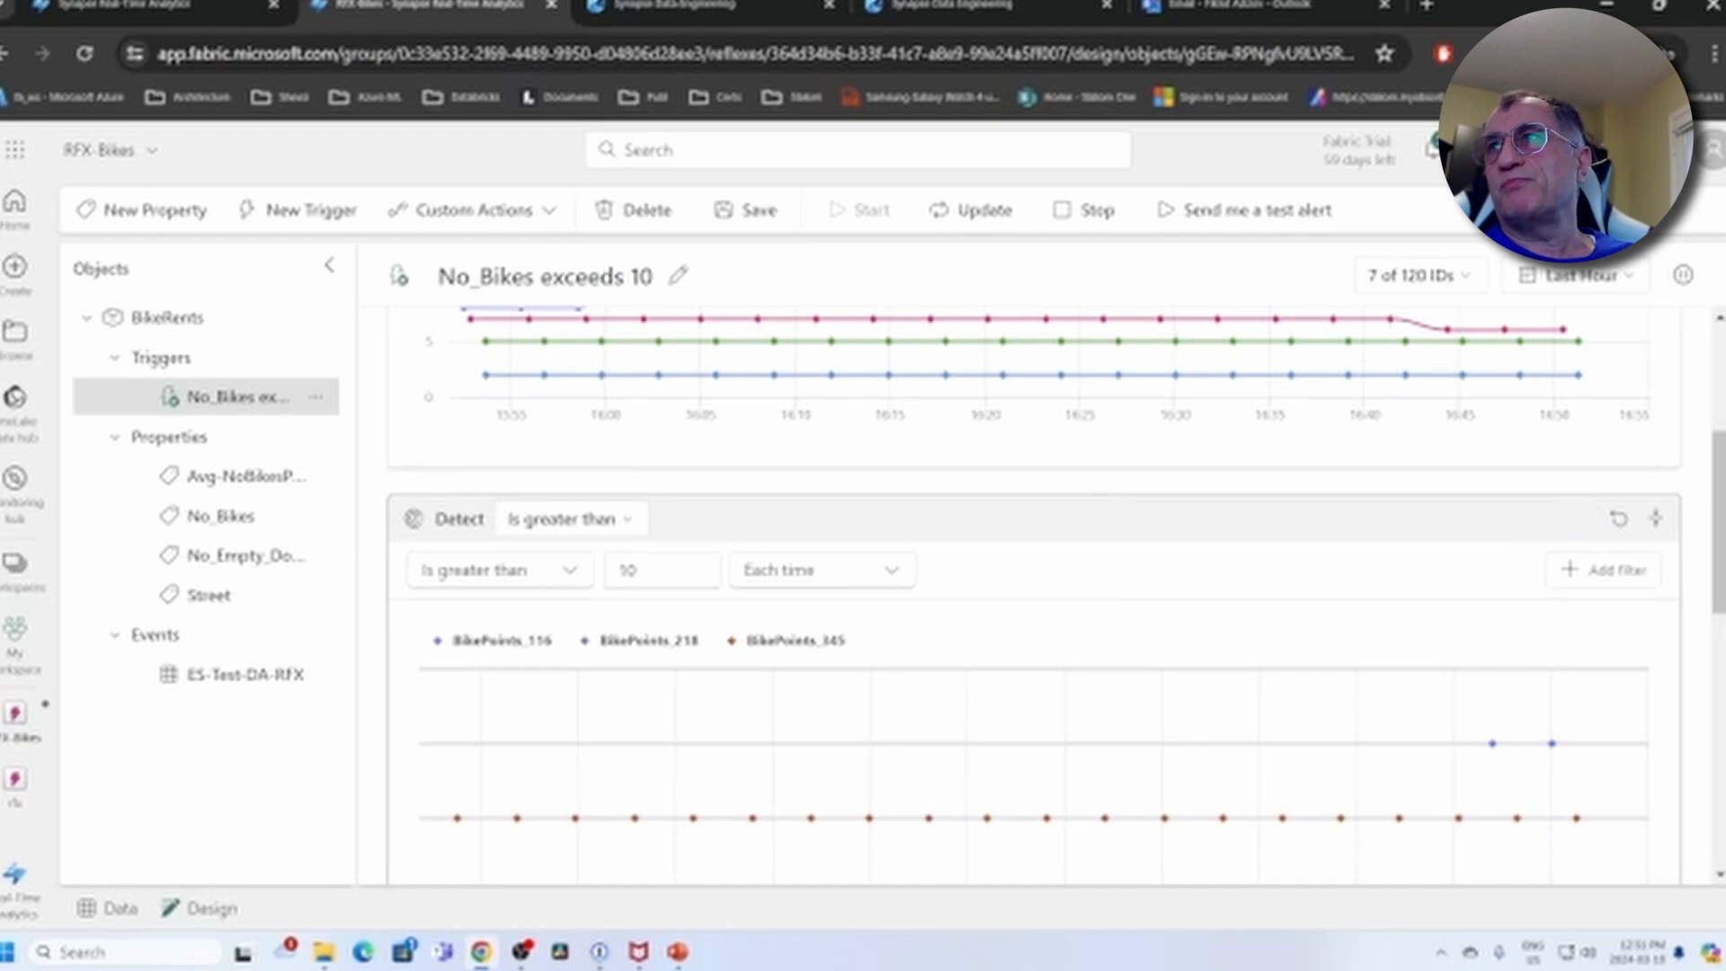
scroll(1115, 477, "up", 3)
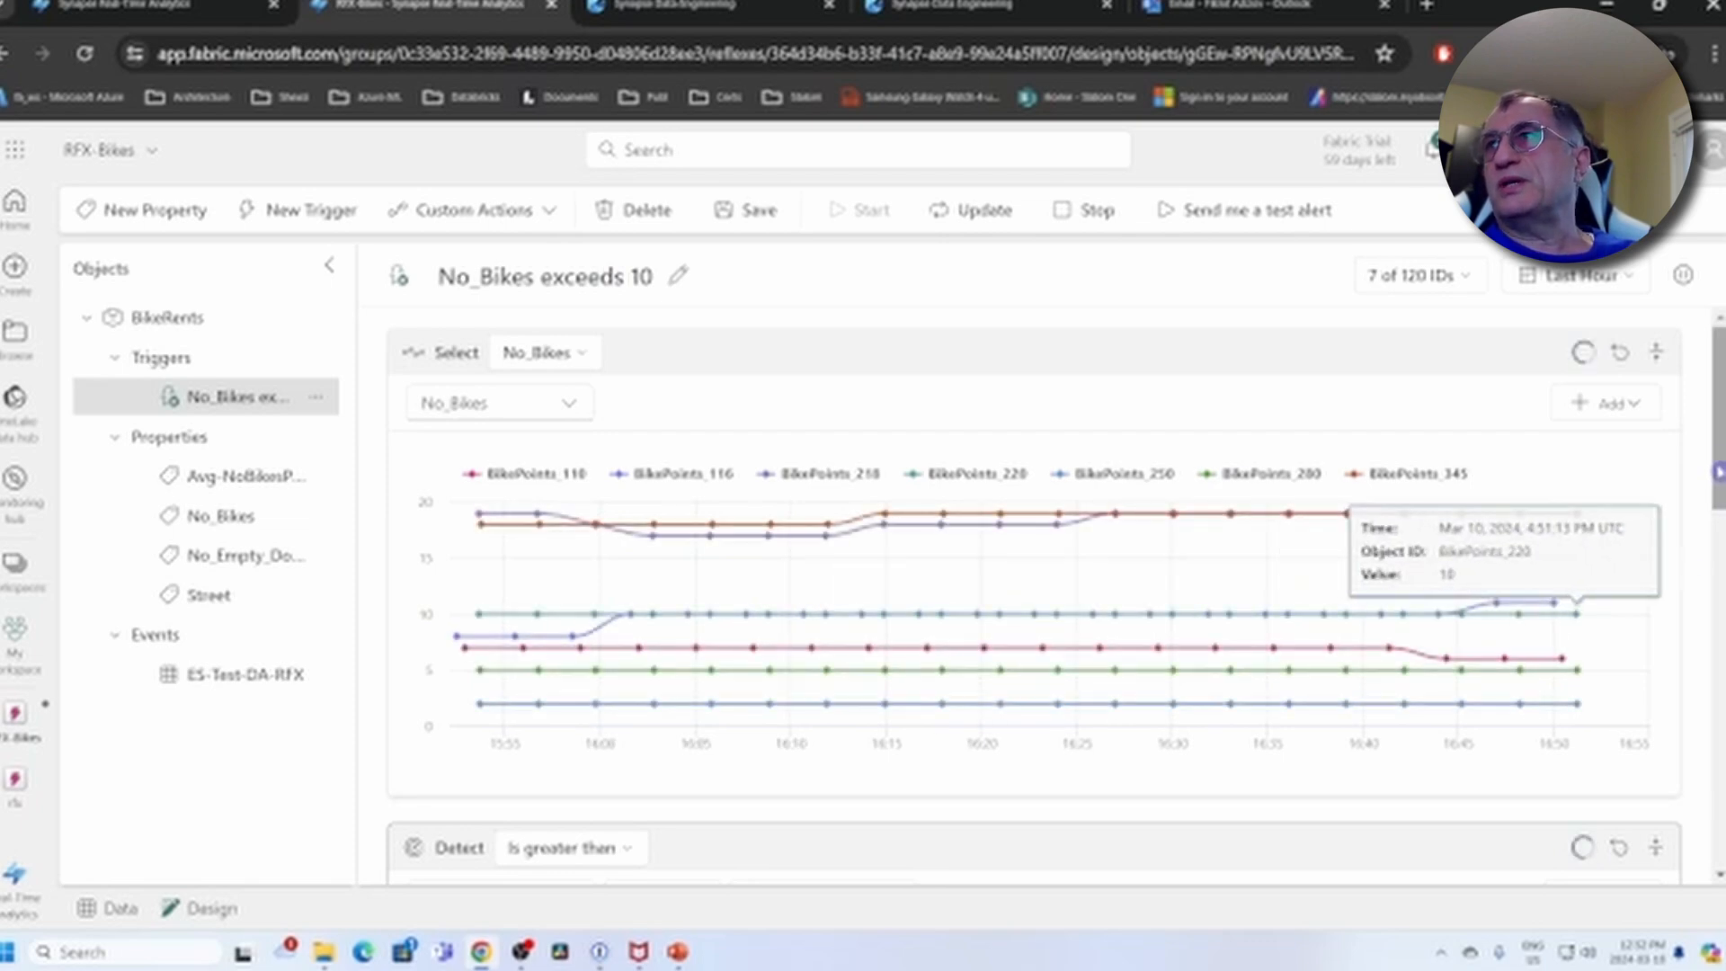
scroll(1527, 539, "down", 3)
left_click_drag(1721, 571, 1721, 604)
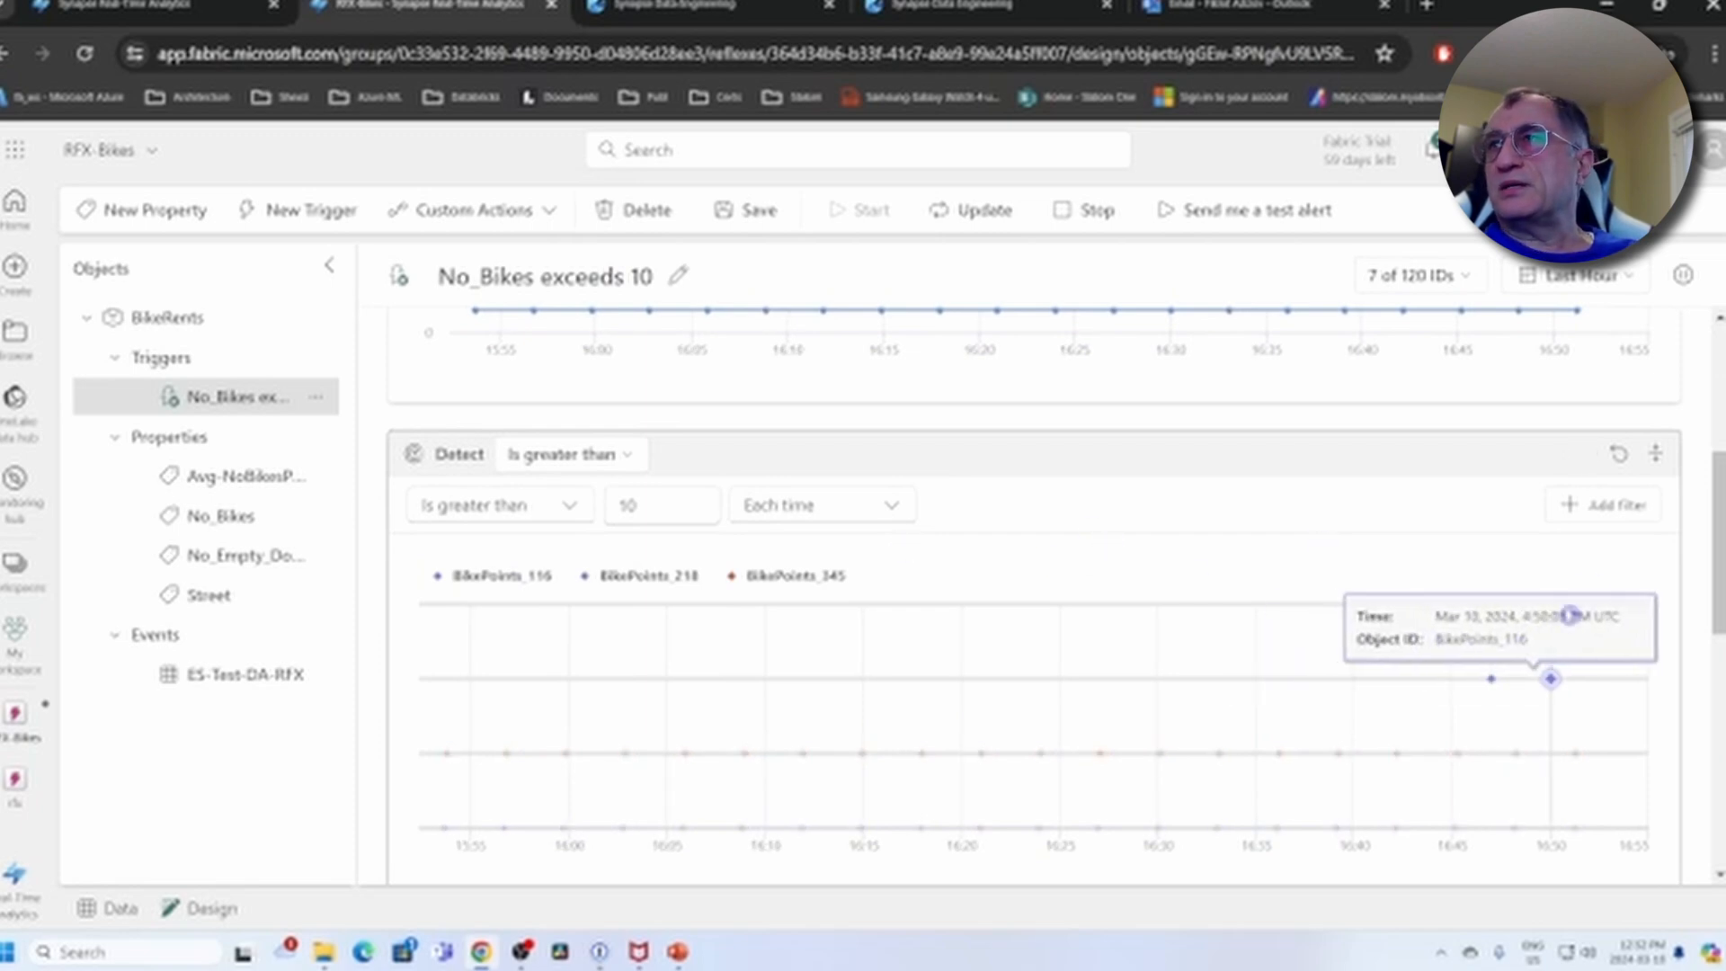
Try adding a filter on Avg-NoBikesPer 5 min to the detection condition, check its selectable properties, and delete the filter
left_click(1612, 508)
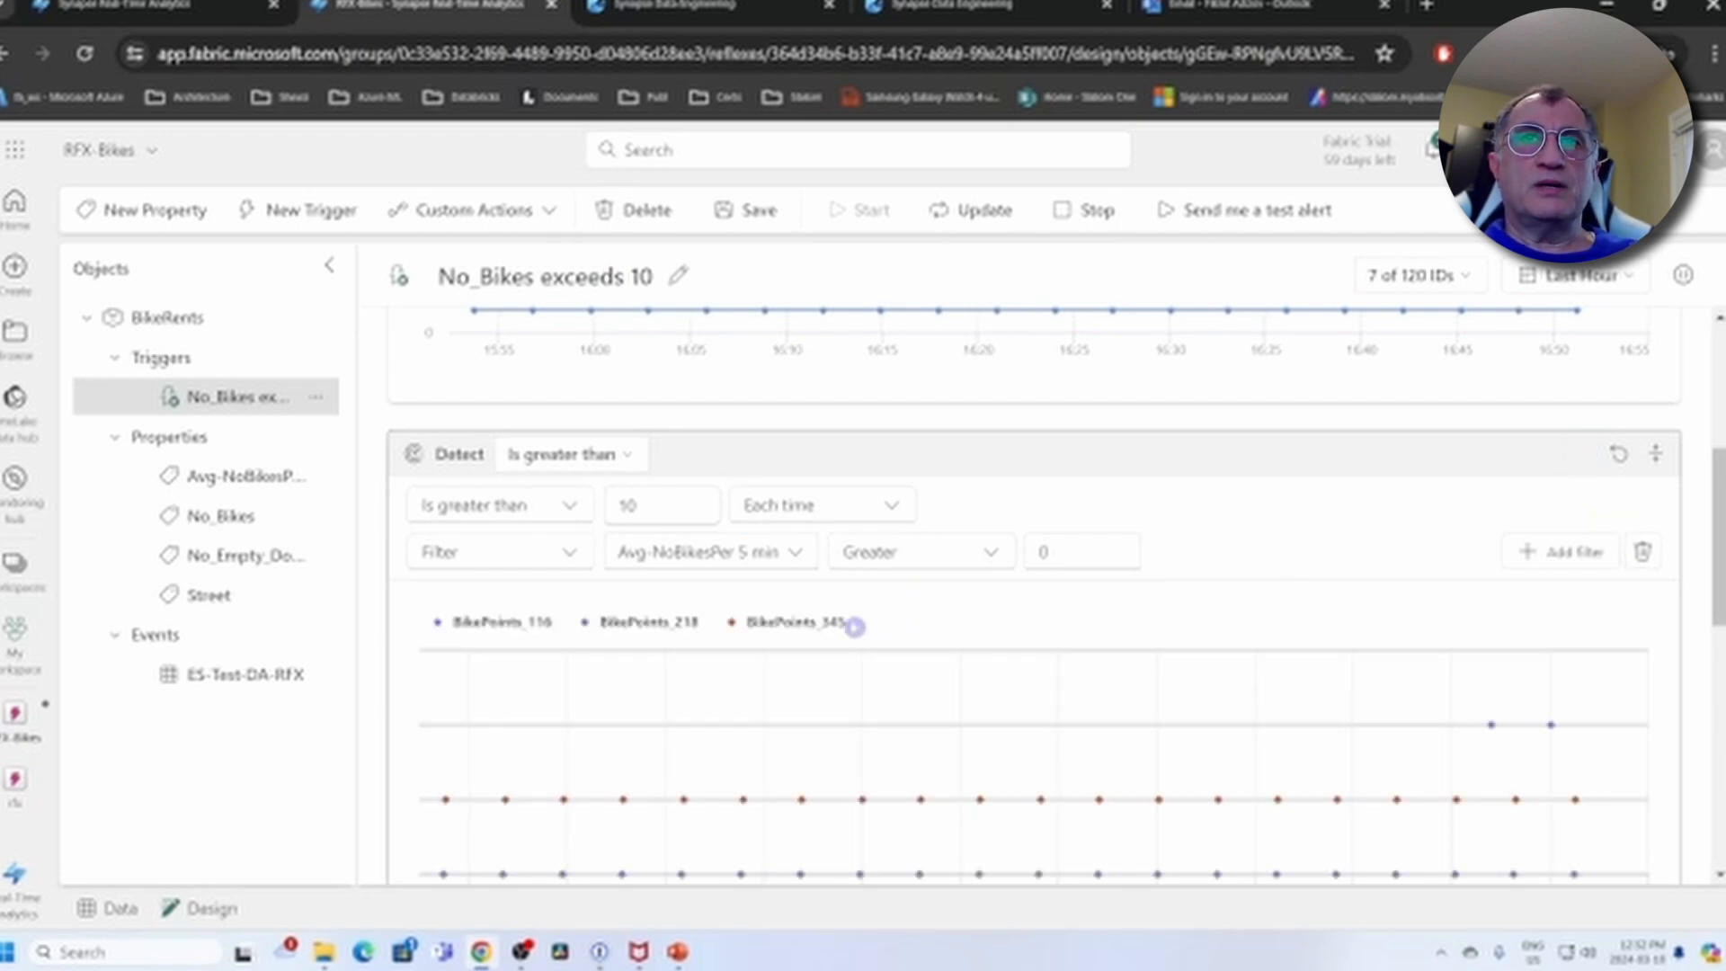
left_click(795, 556)
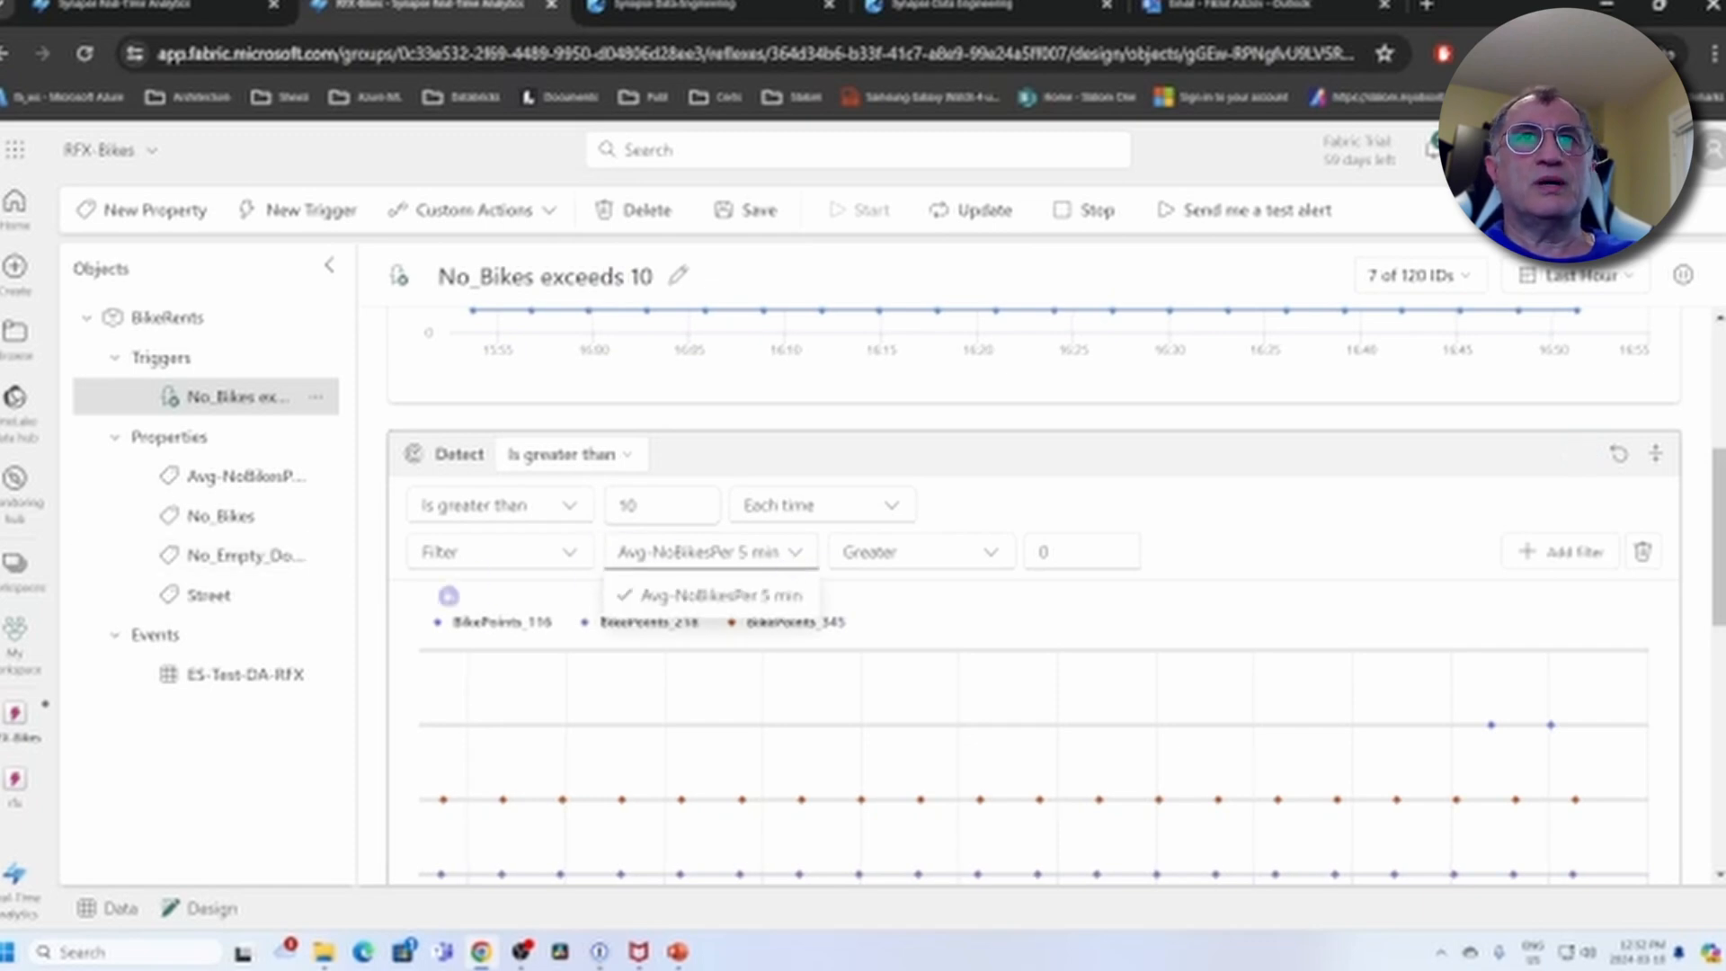
mouse_move(623, 751)
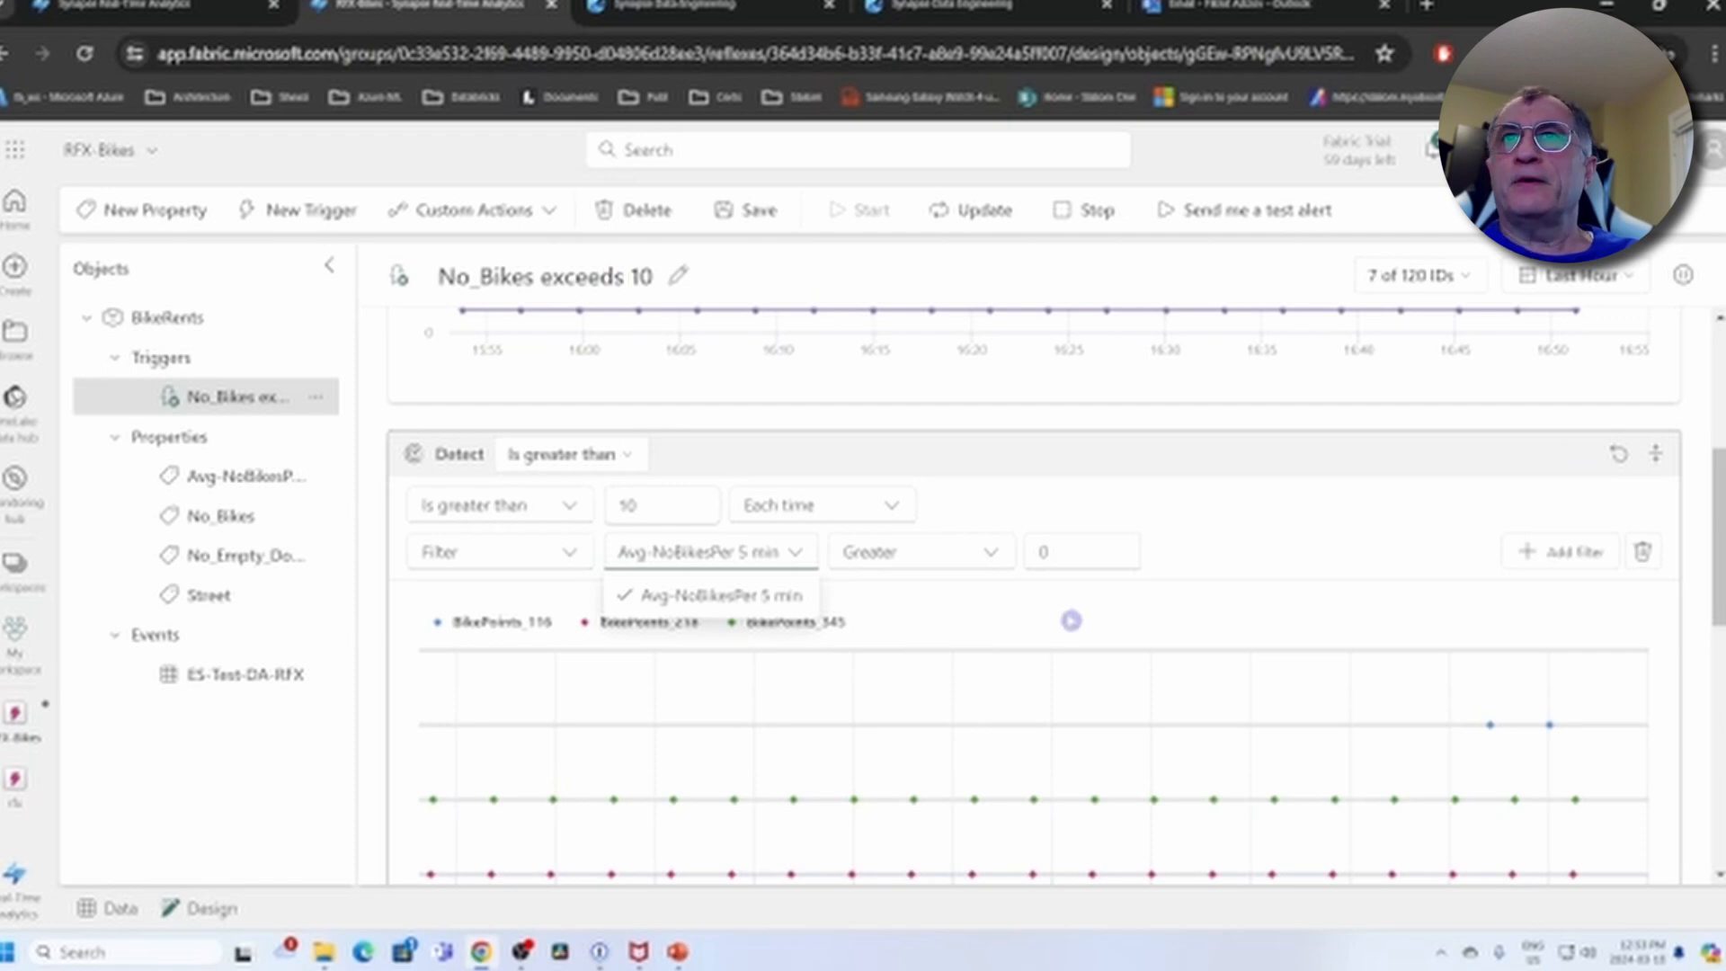
left_click(1642, 551)
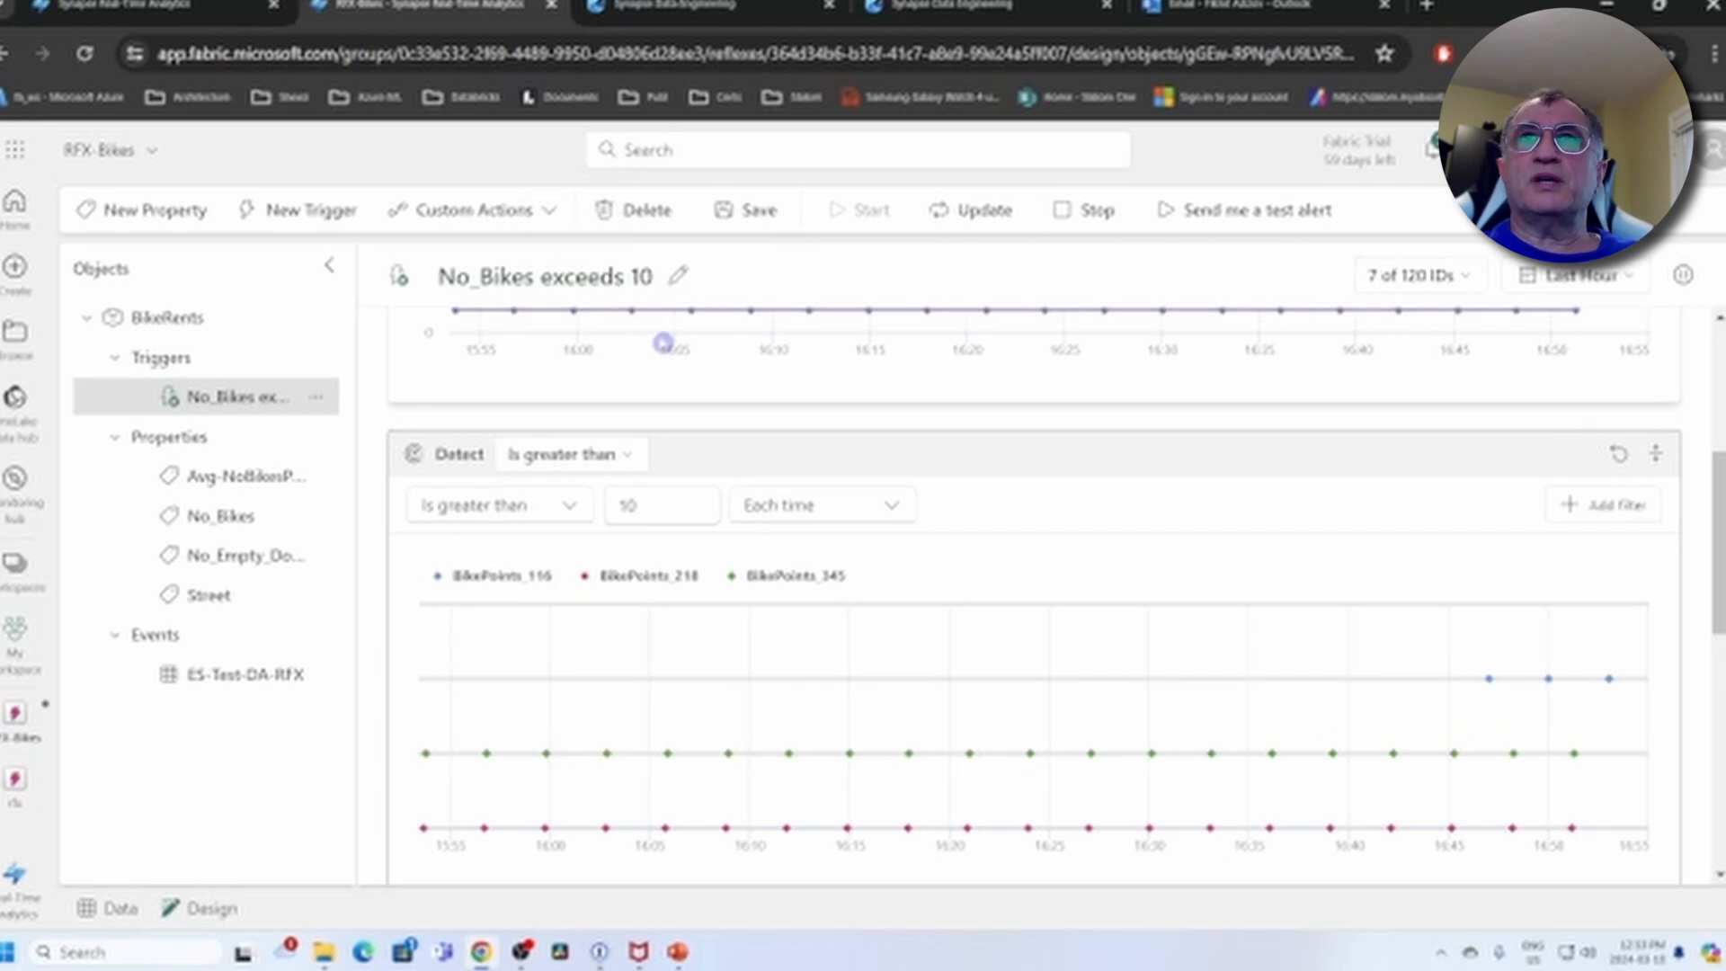
Switch to Outlook, review the newest Reflex trigger notification's bike point, No_Bikes and No_Empty_Docks details, and open its details link
left_click(1209, 22)
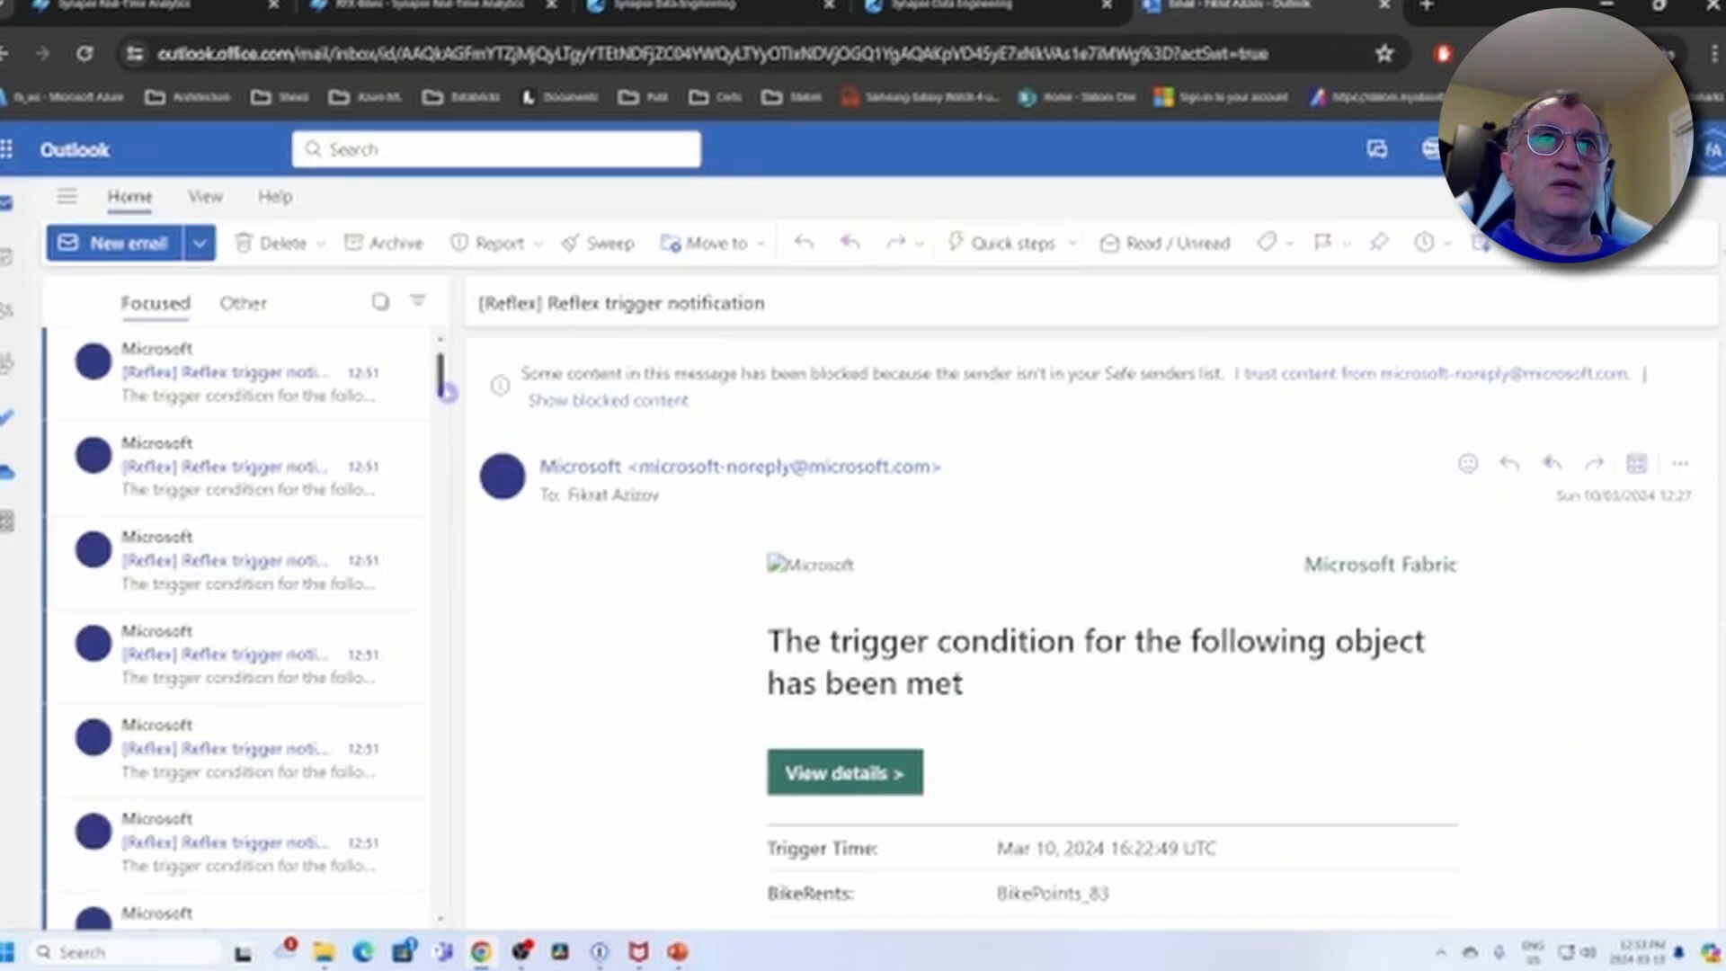
left_click(228, 400)
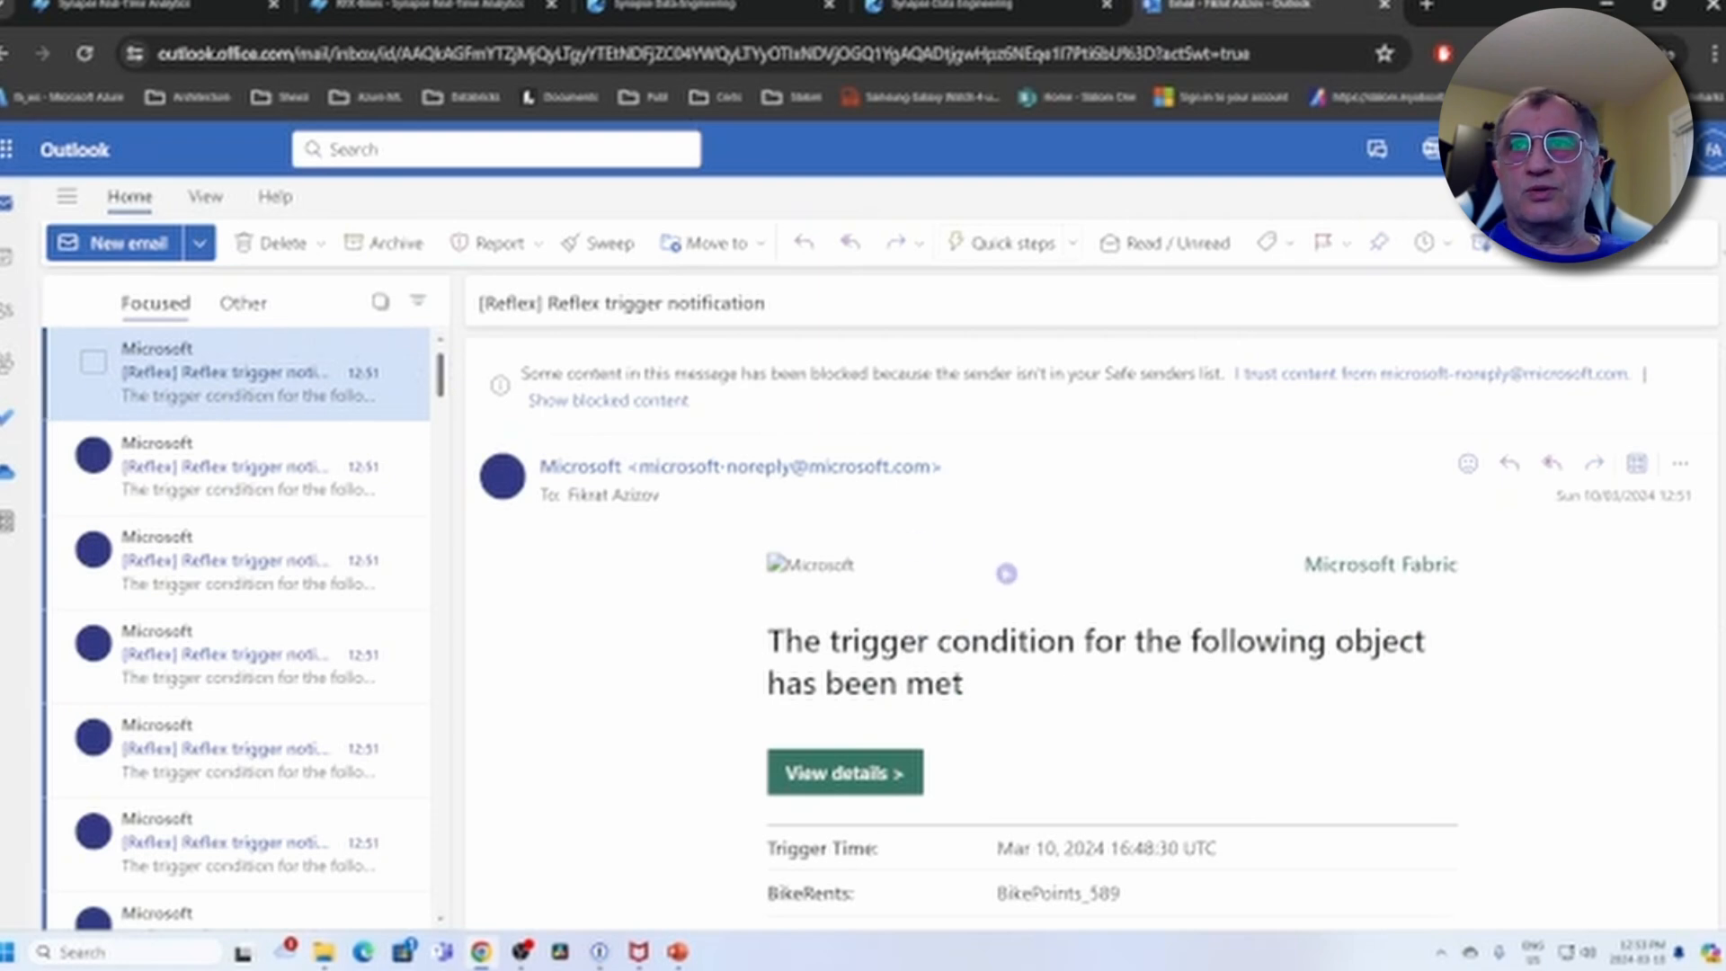
scroll(1040, 488, "down", 1)
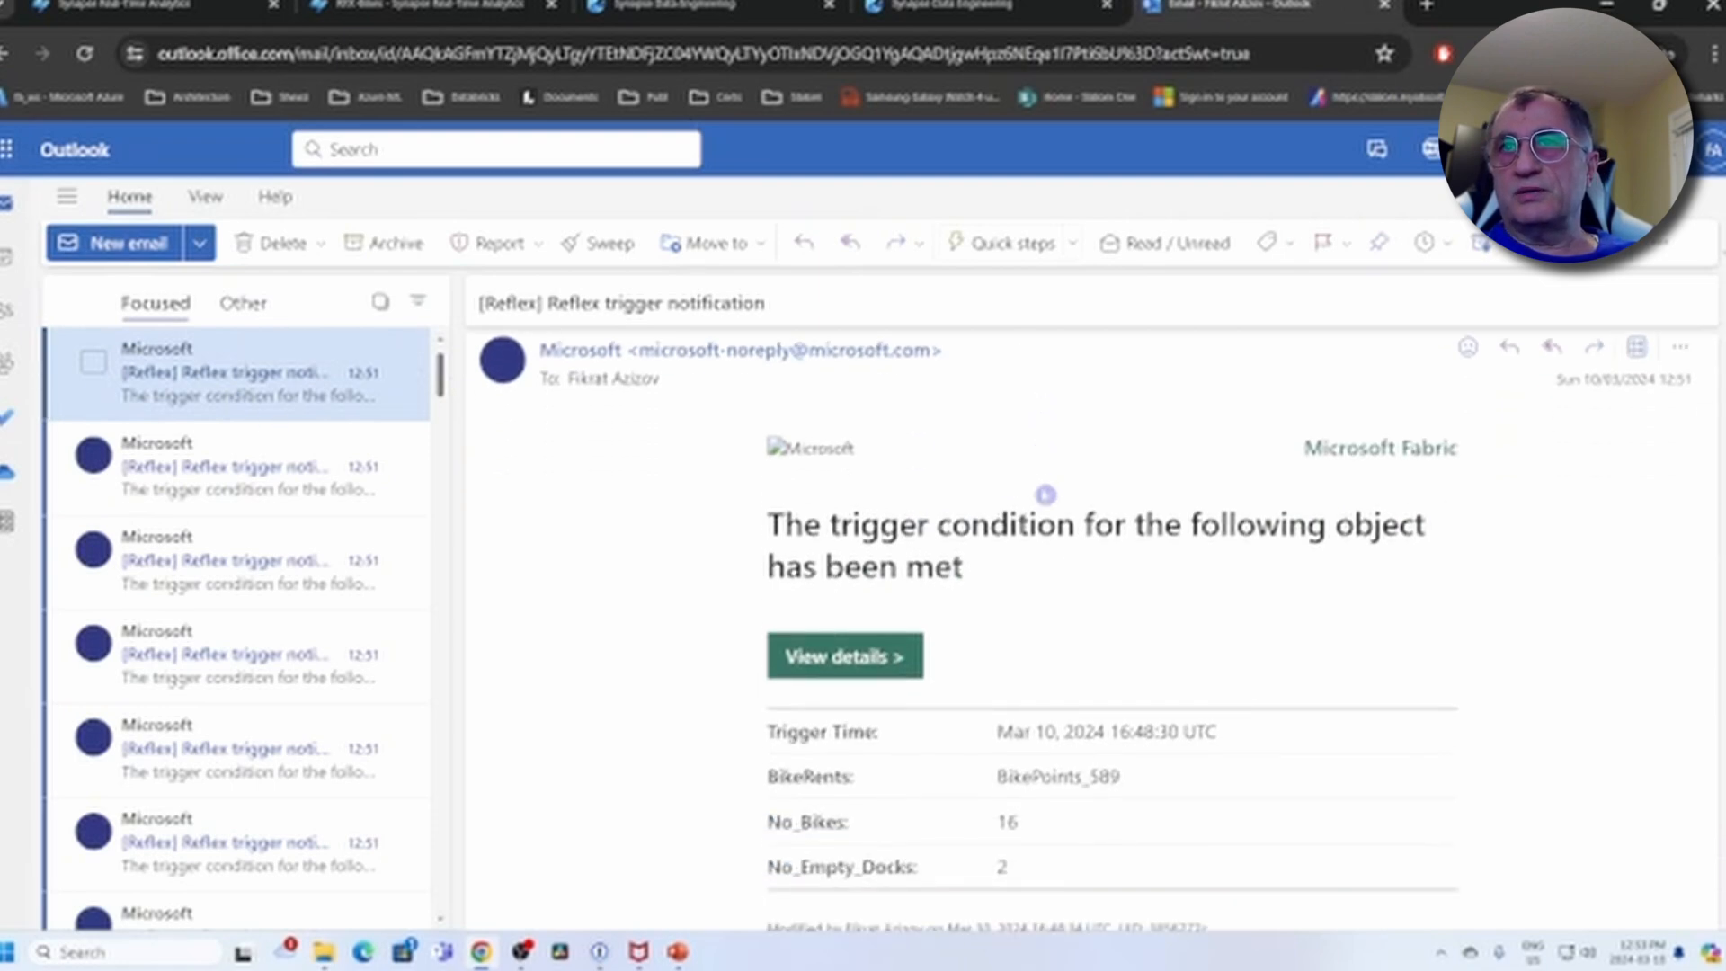
scroll(1045, 494, "down", 2)
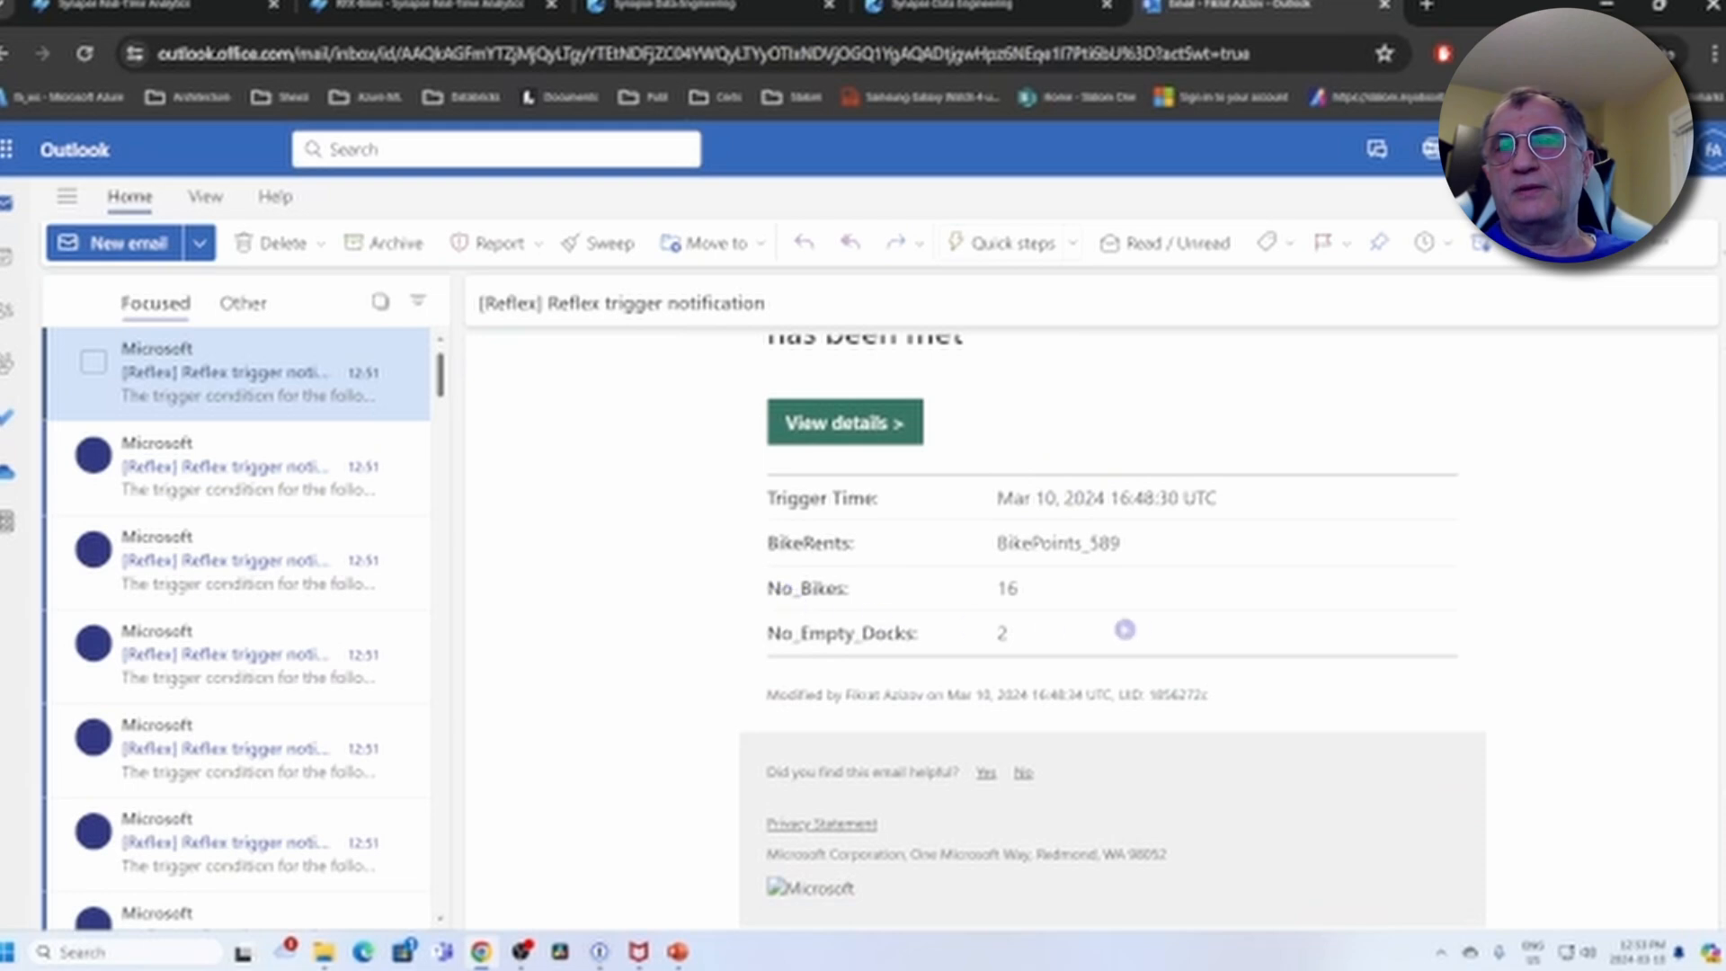
scroll(605, 544, "up", 2)
scroll(866, 540, "down", 2)
scroll(866, 545, "down", 1)
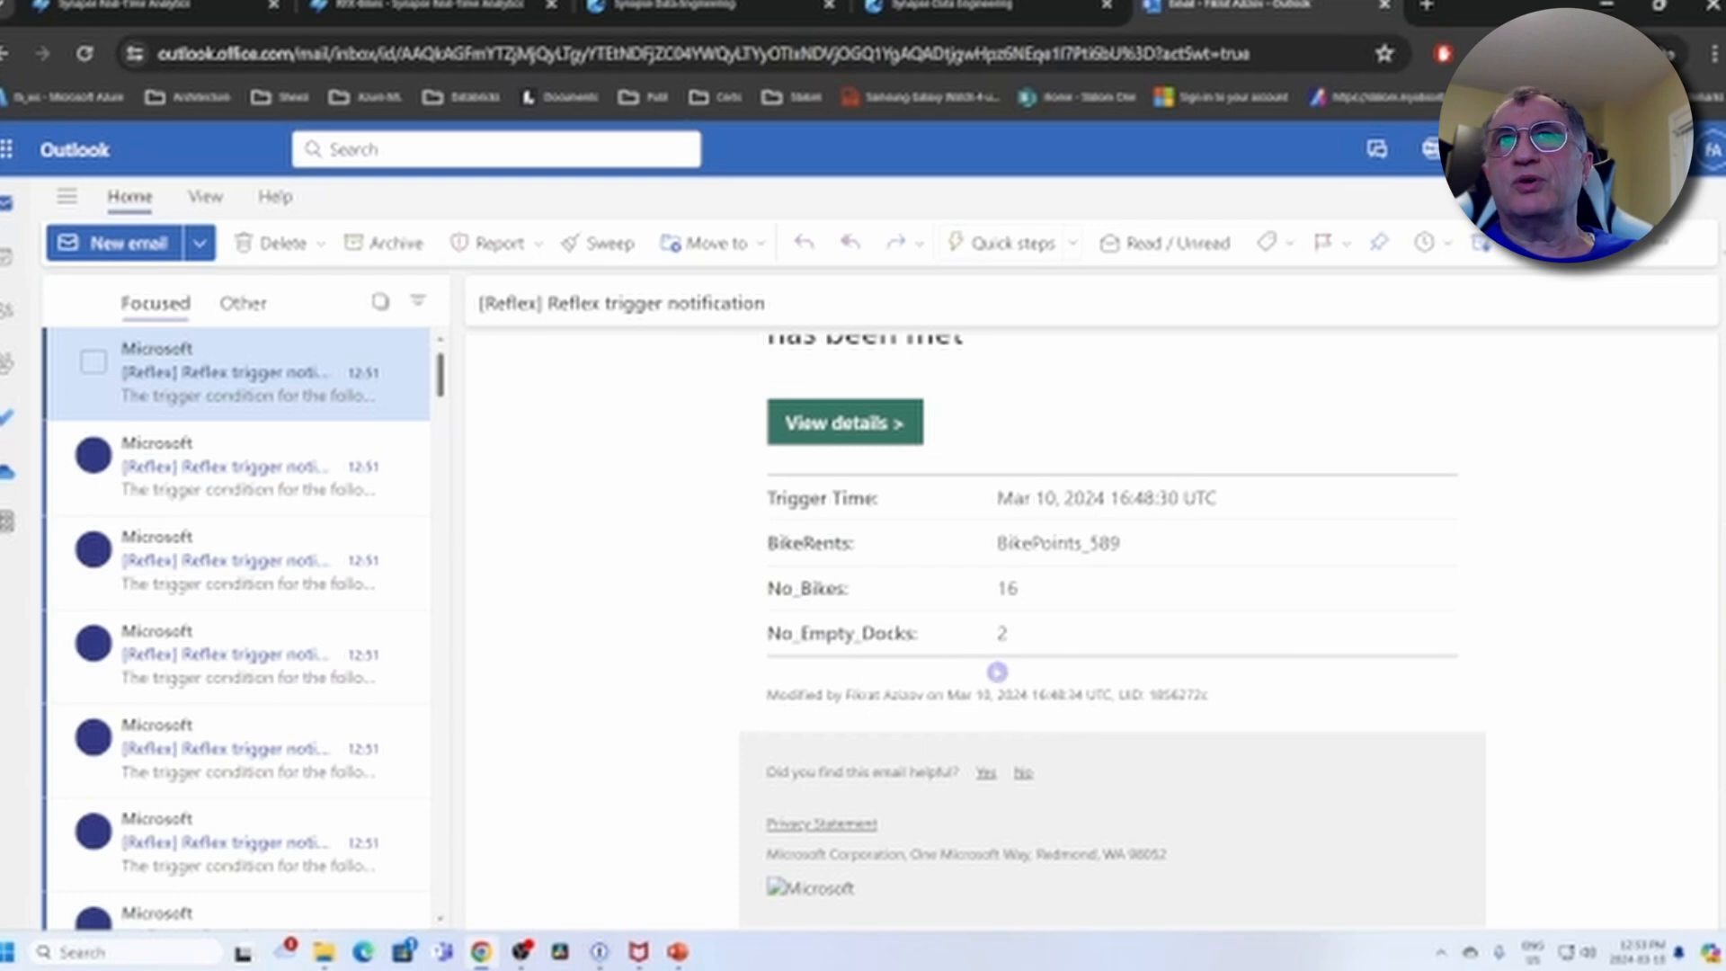
scroll(989, 662, "up", 2)
scroll(990, 661, "up", 1)
scroll(994, 648, "down", 2)
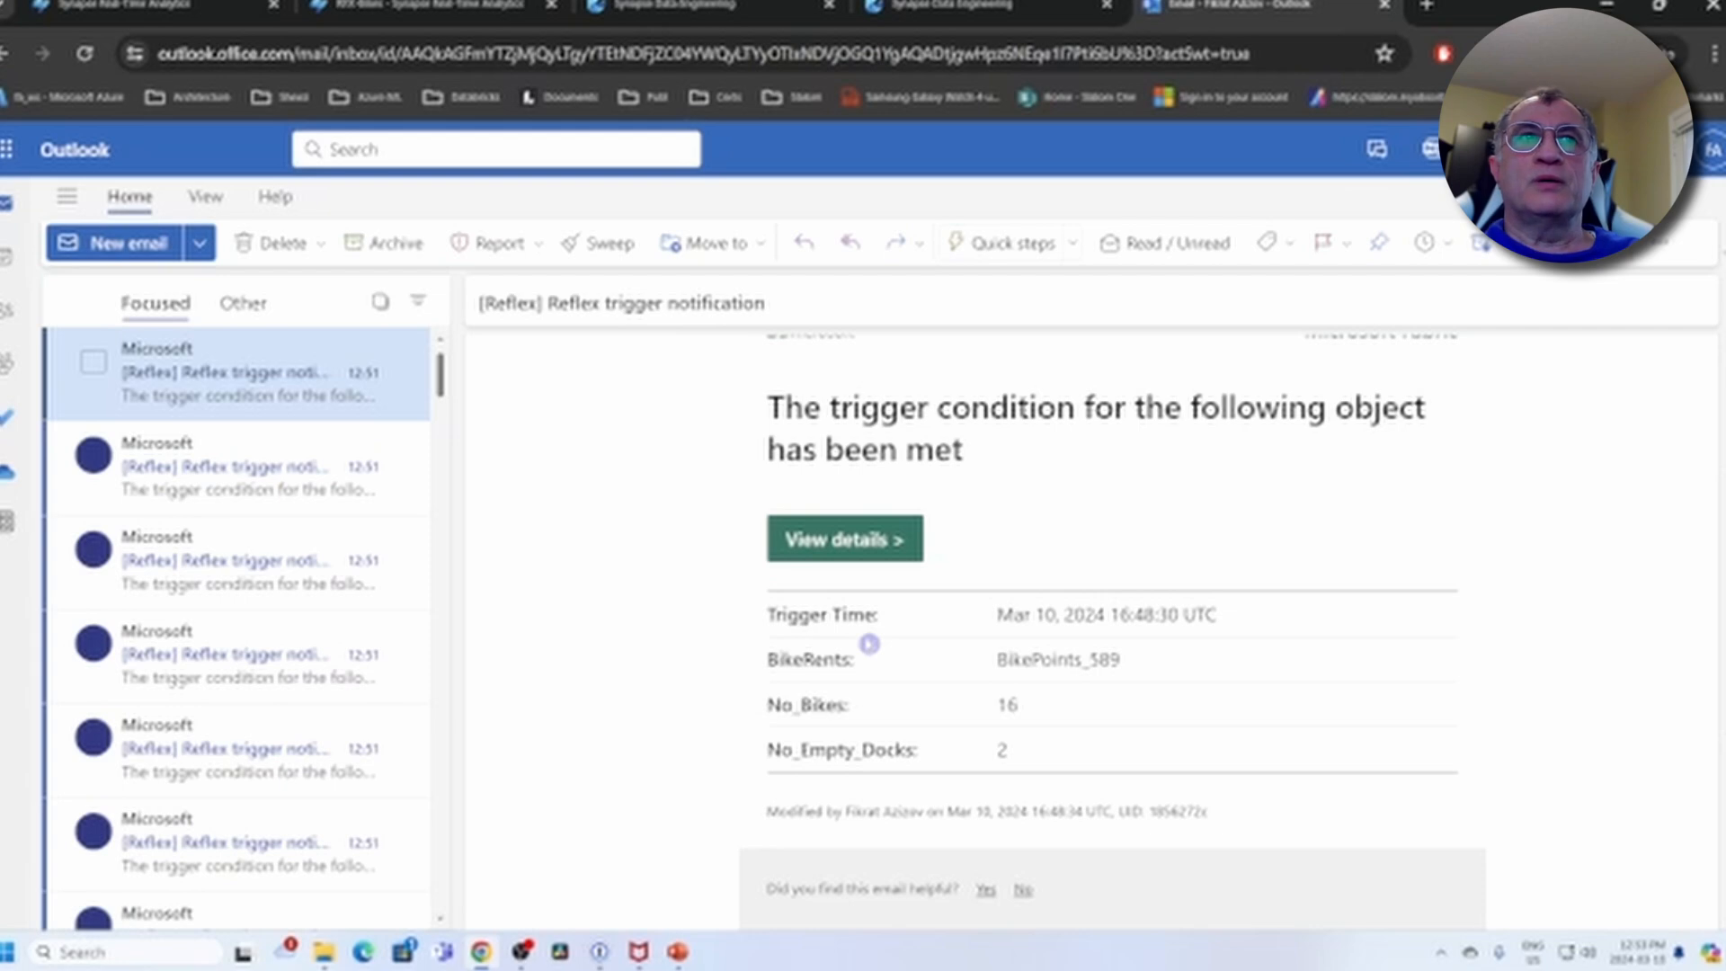
left_click(865, 550)
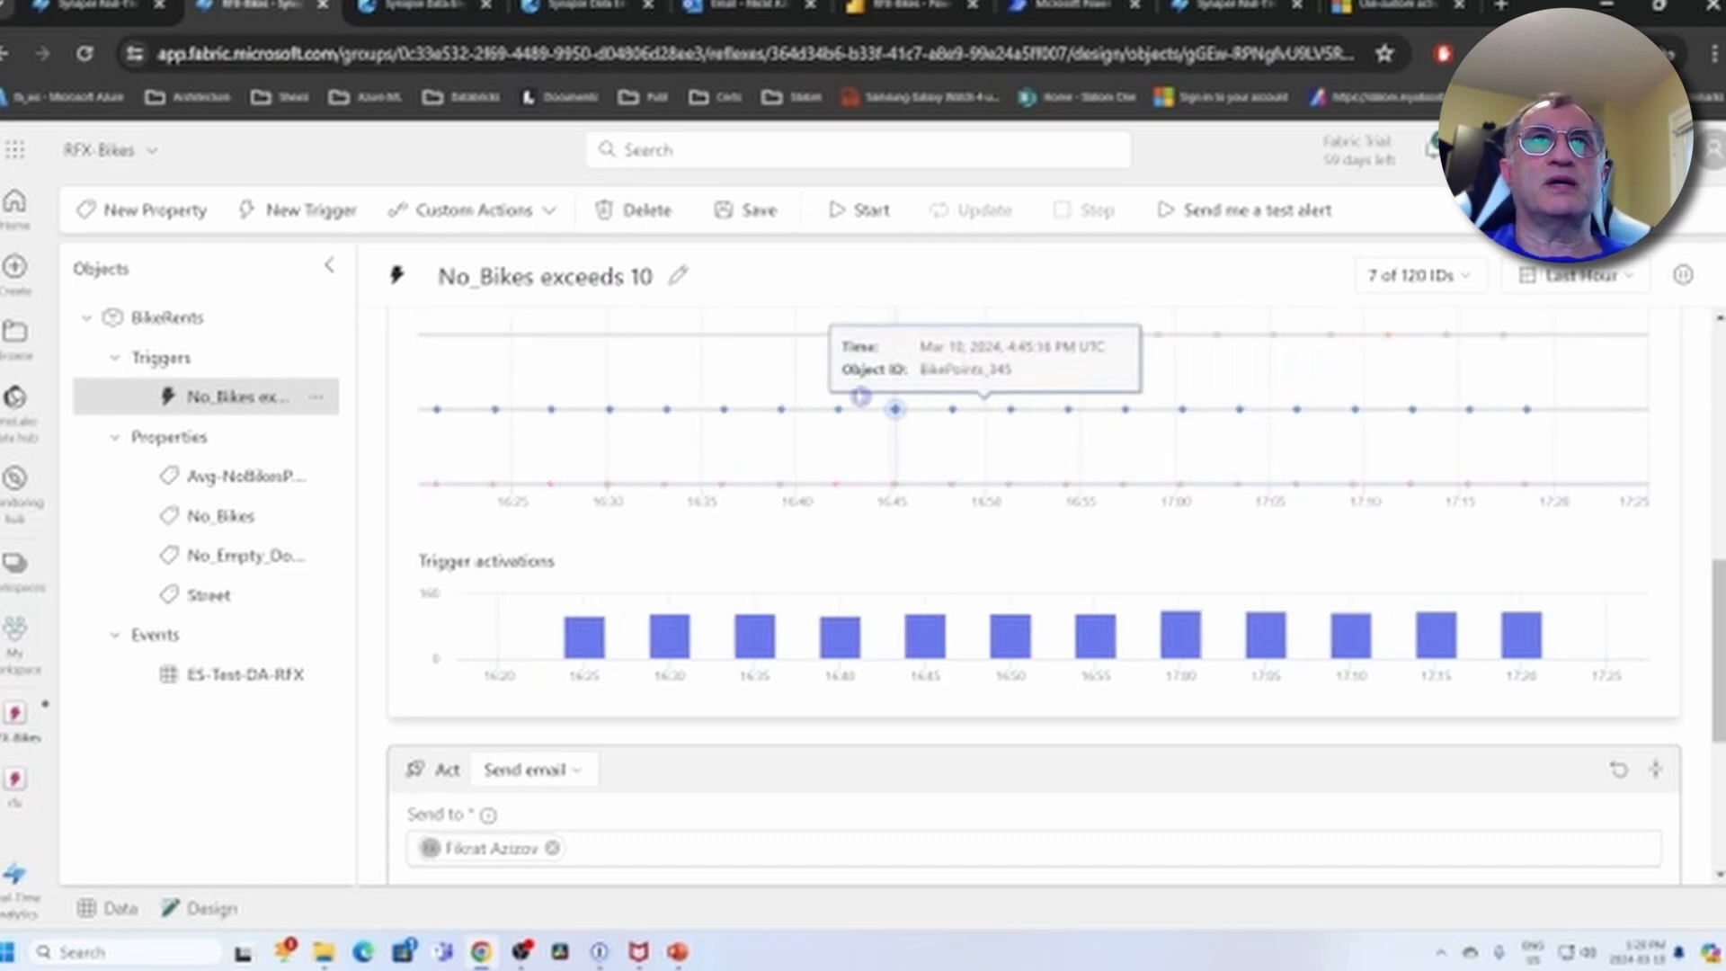
Start a new custom action for the reflex and name it MYCustomAction
left_click(554, 212)
left_click(437, 250)
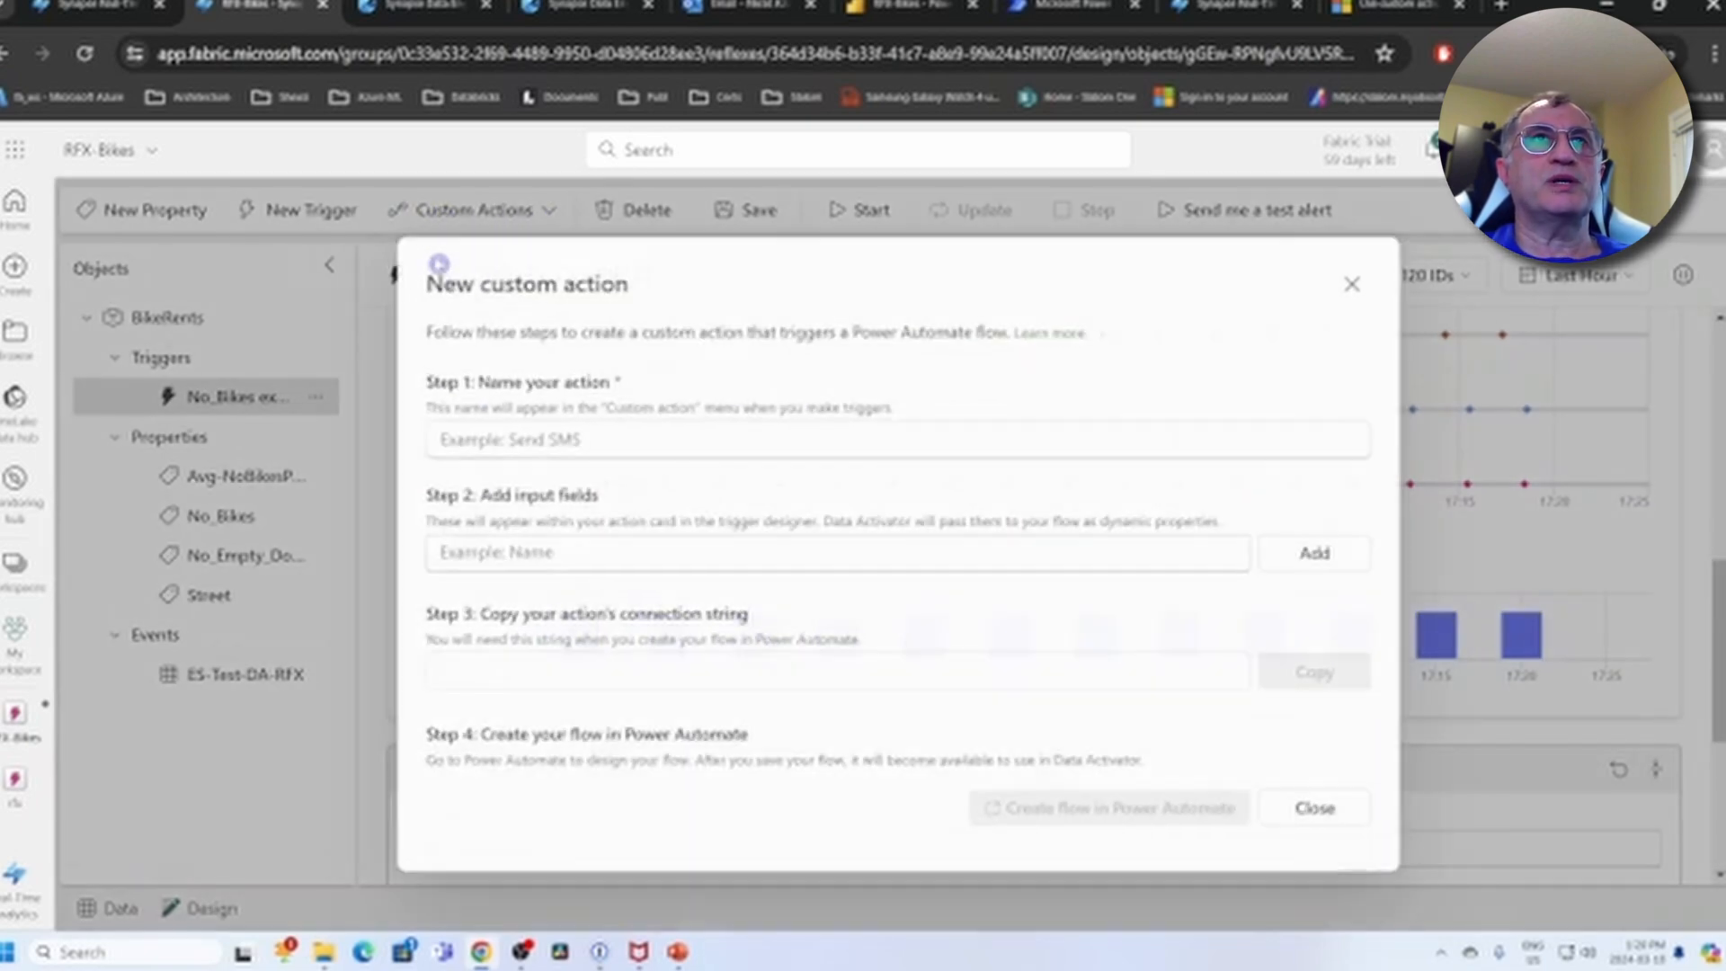
left_click(581, 441)
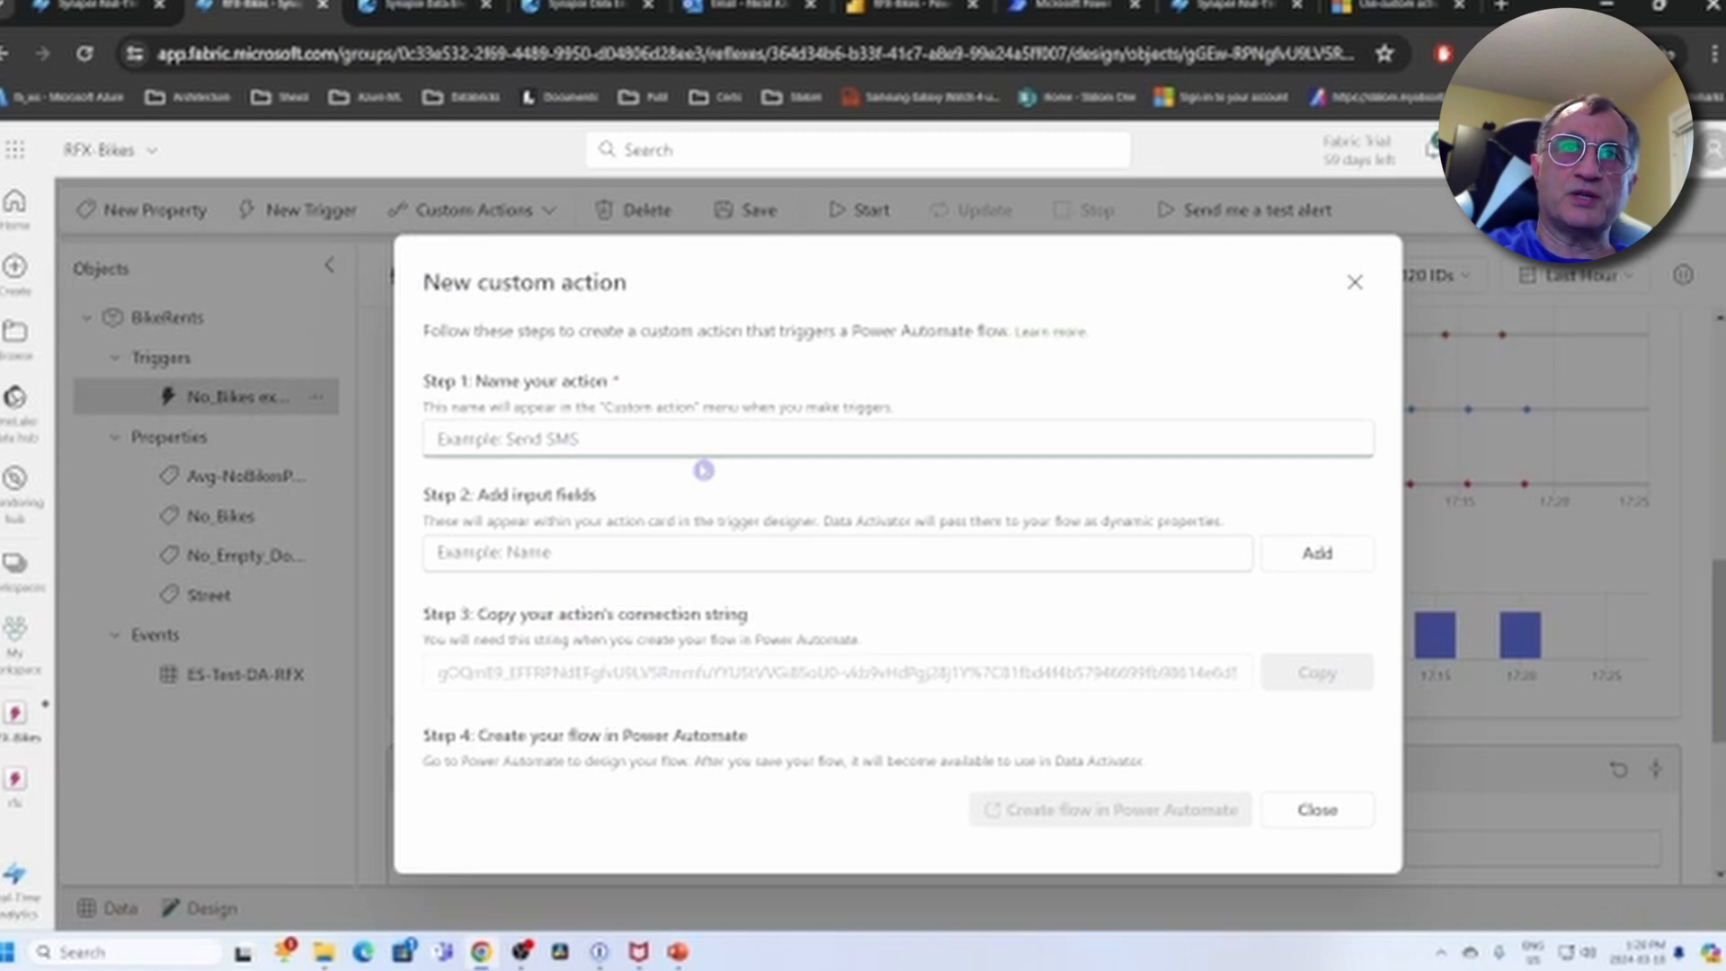
type("MY")
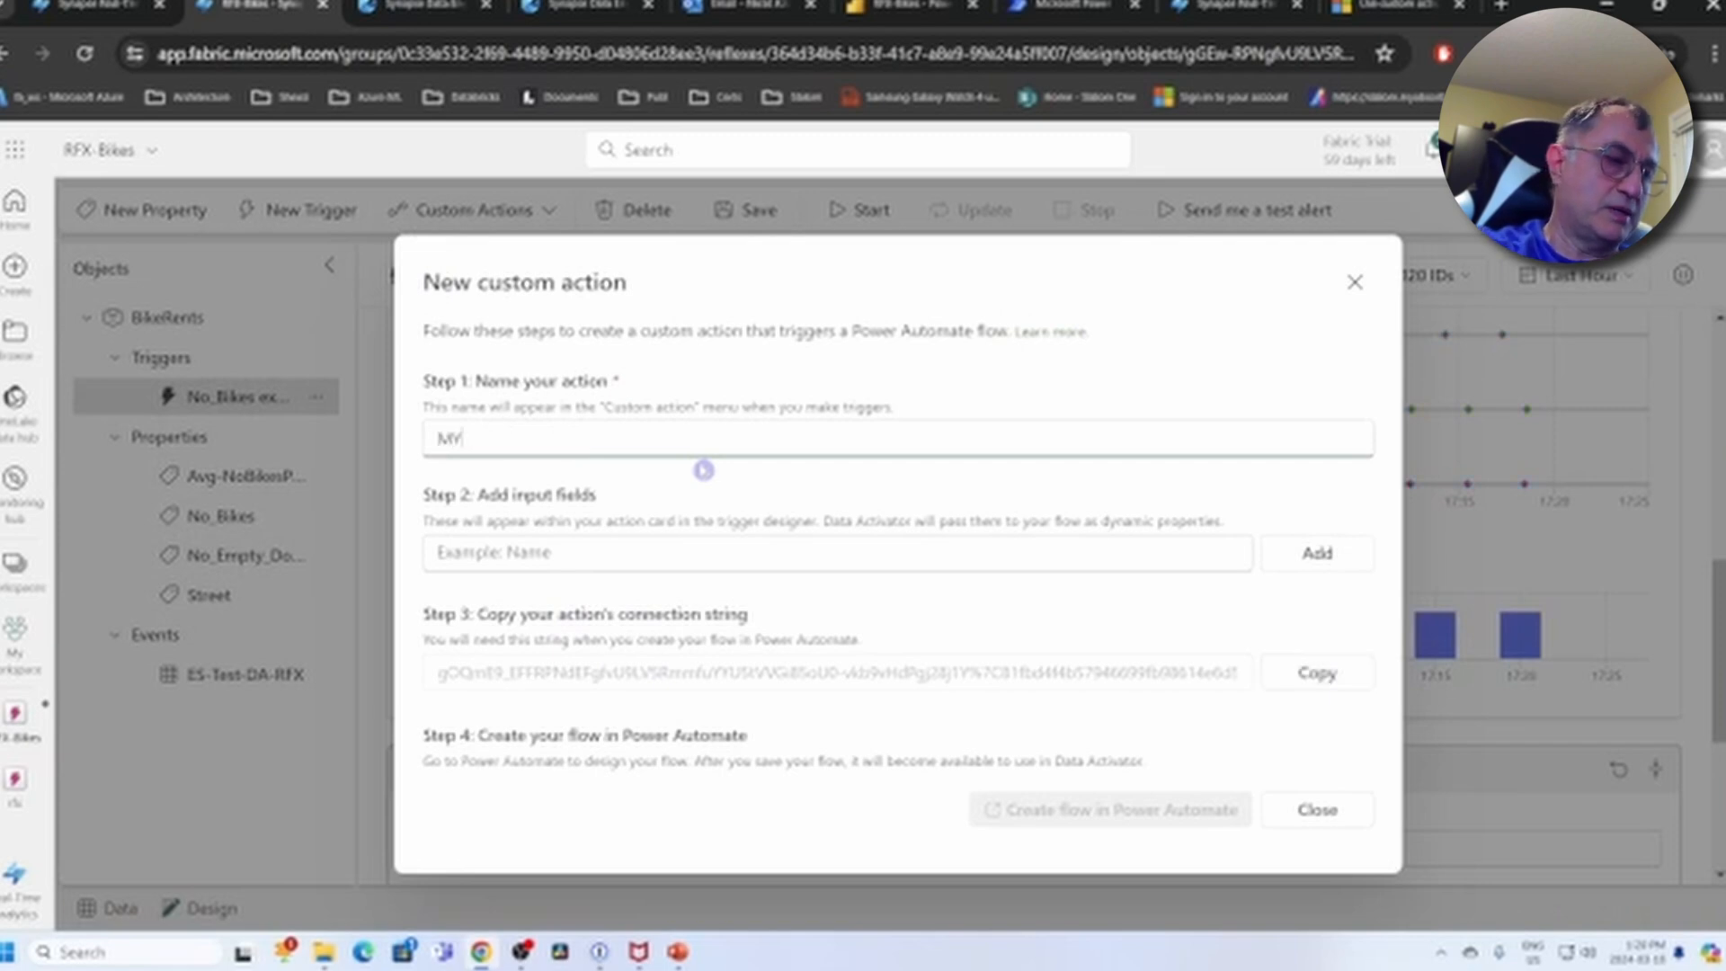
type("Custo")
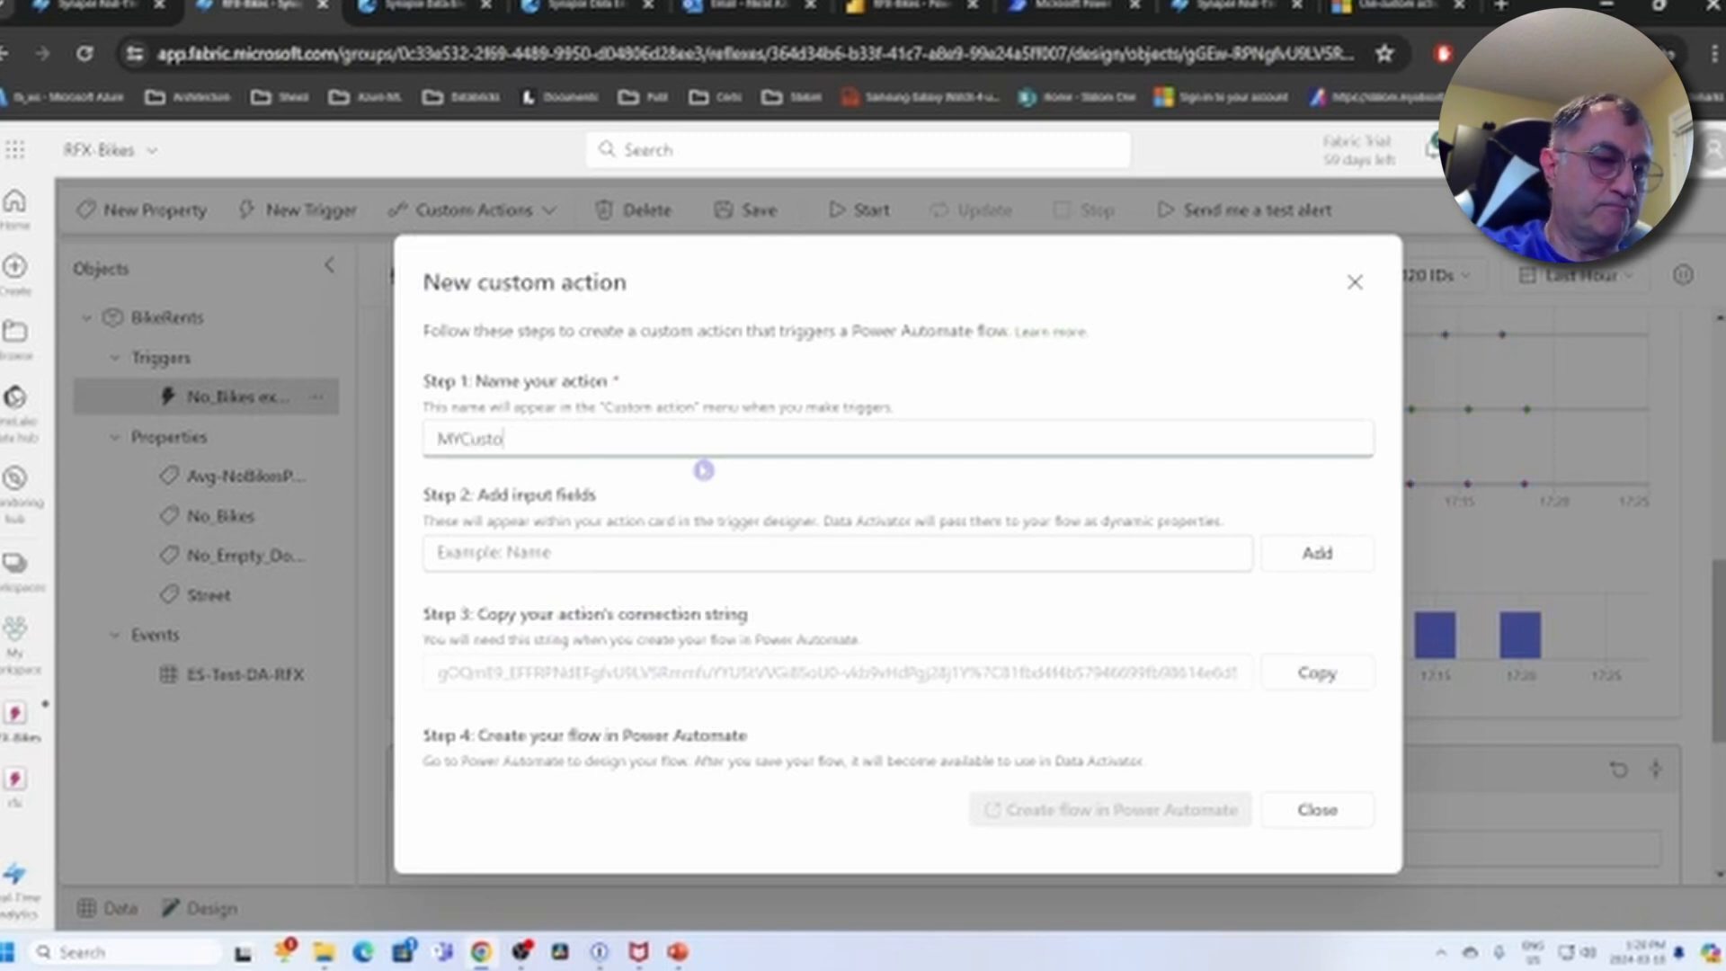
type("mAction")
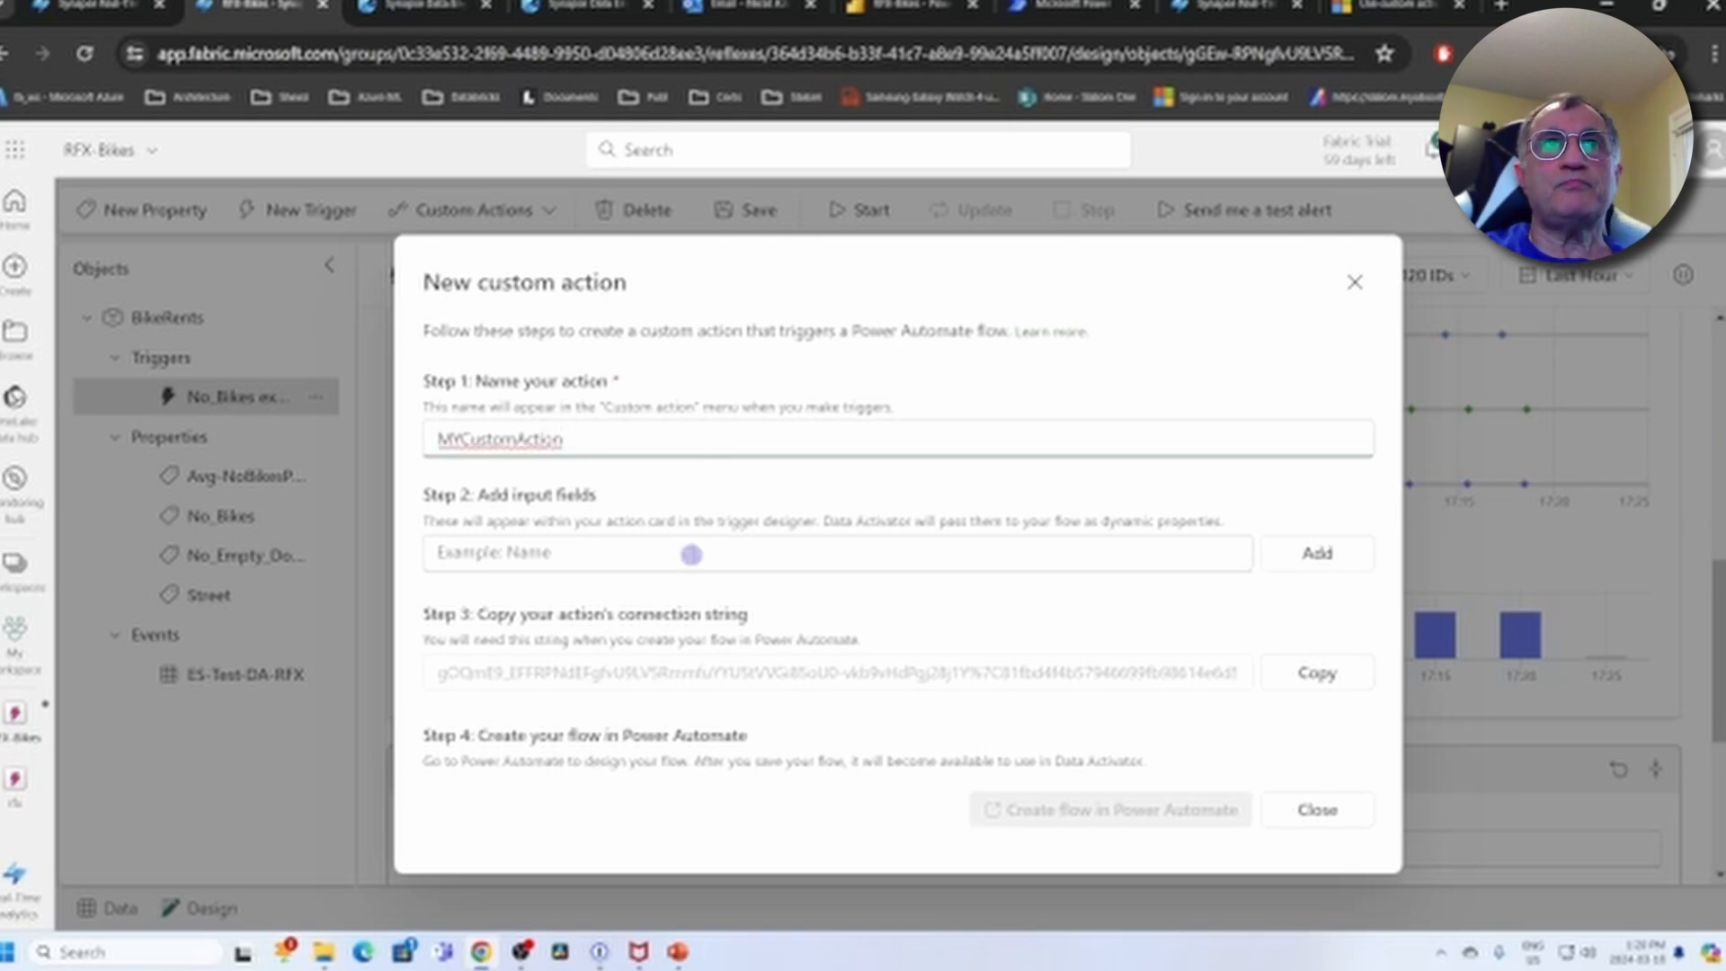
Add Name as an input field of the custom action
left_click(773, 557)
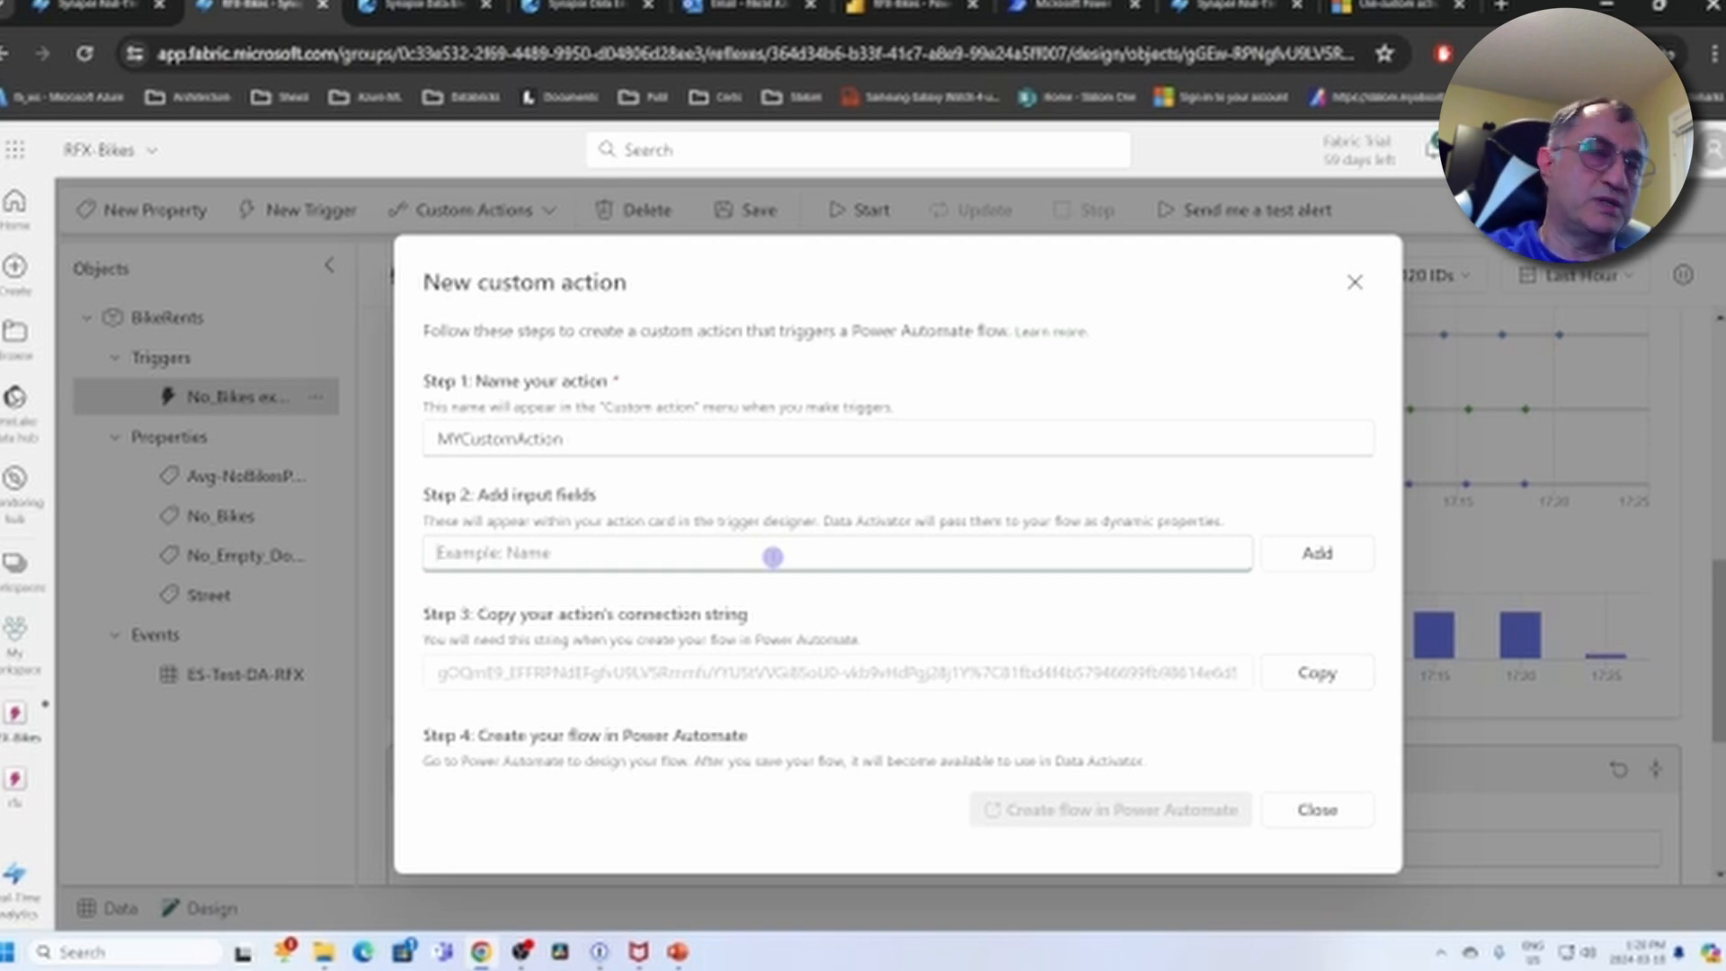
type("Name")
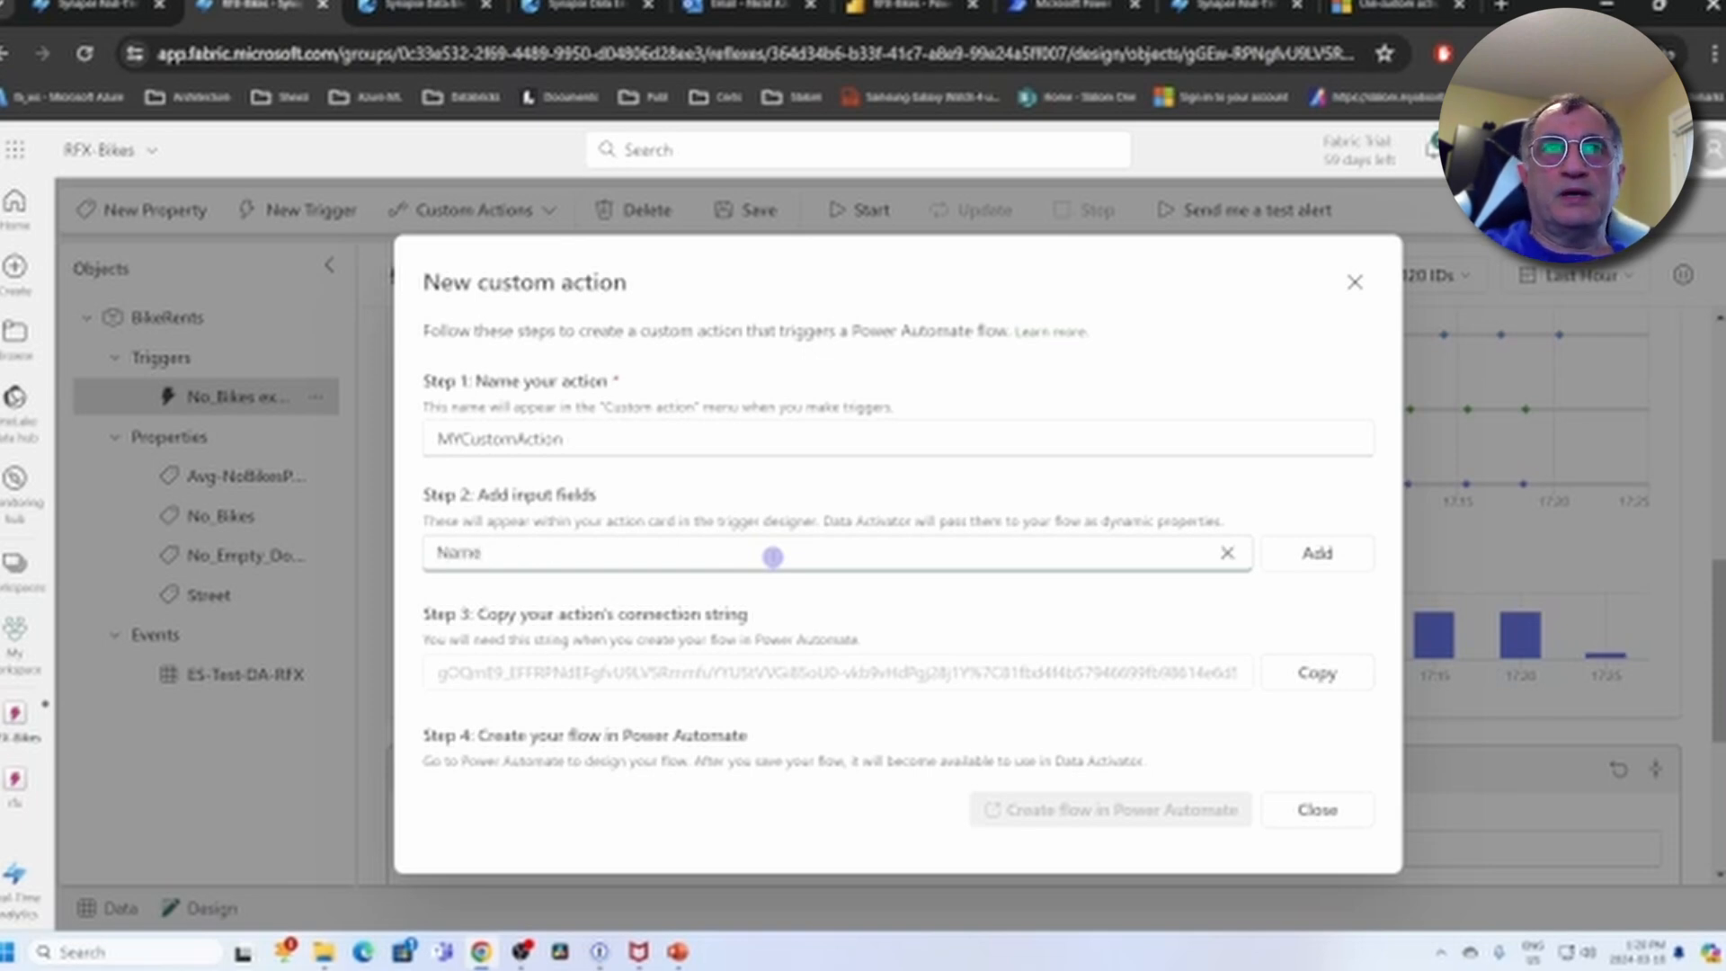
left_click(1303, 554)
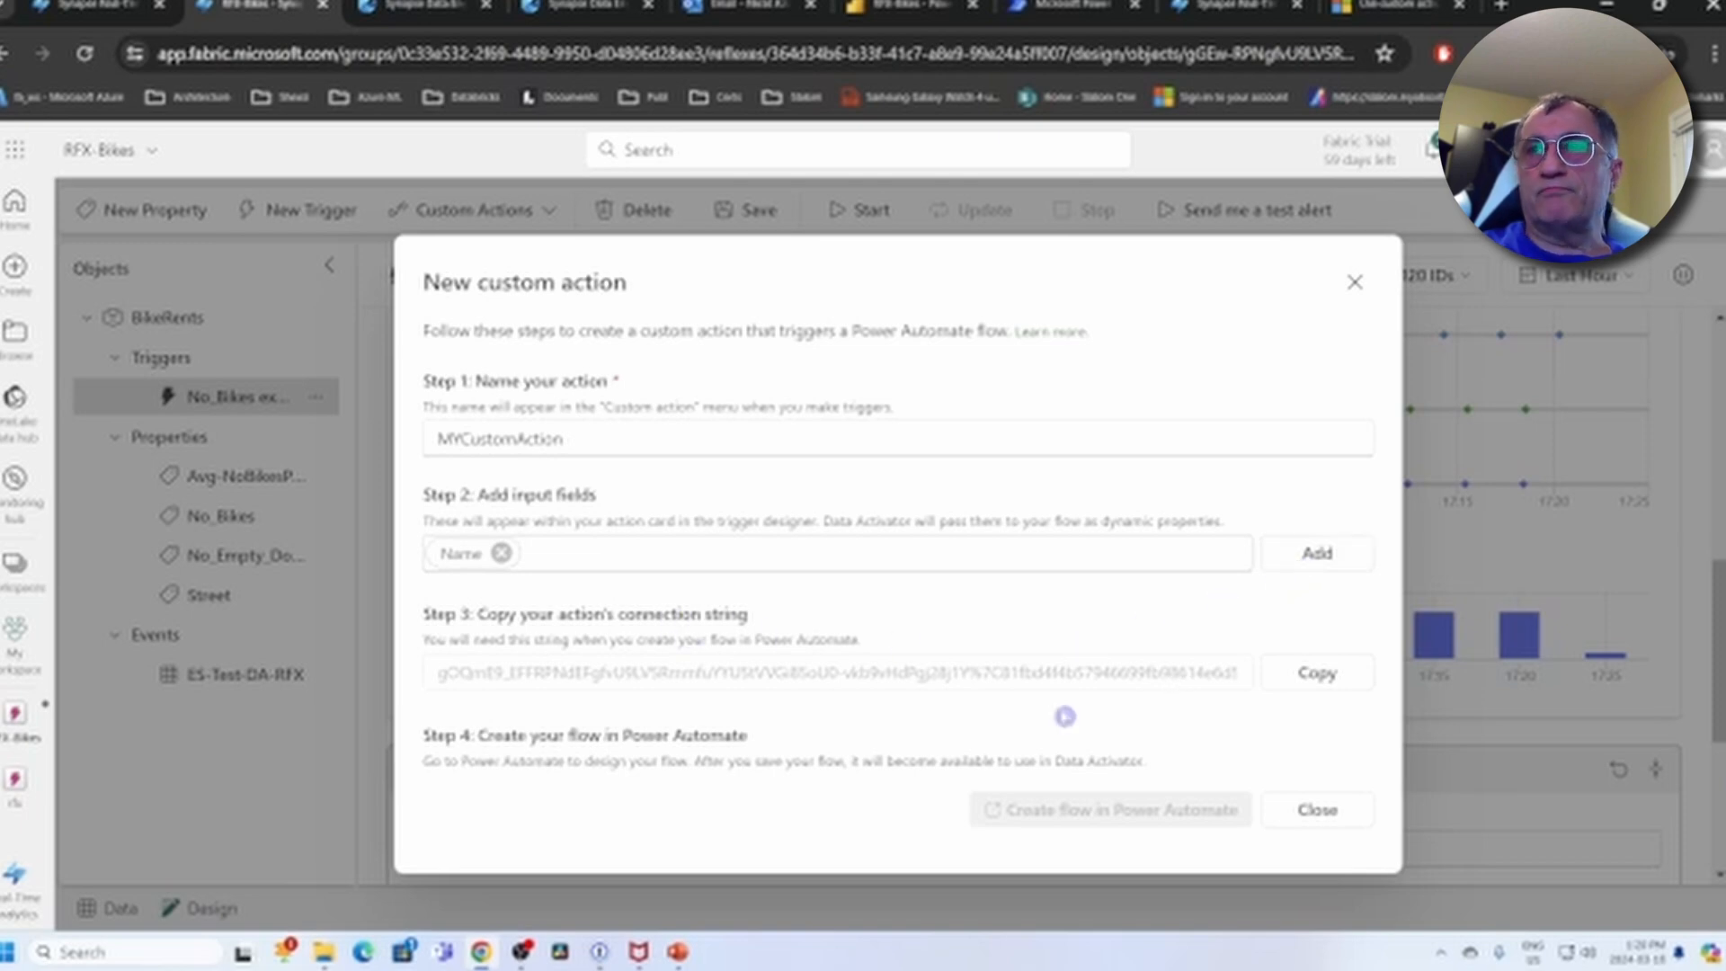
left_click(534, 557)
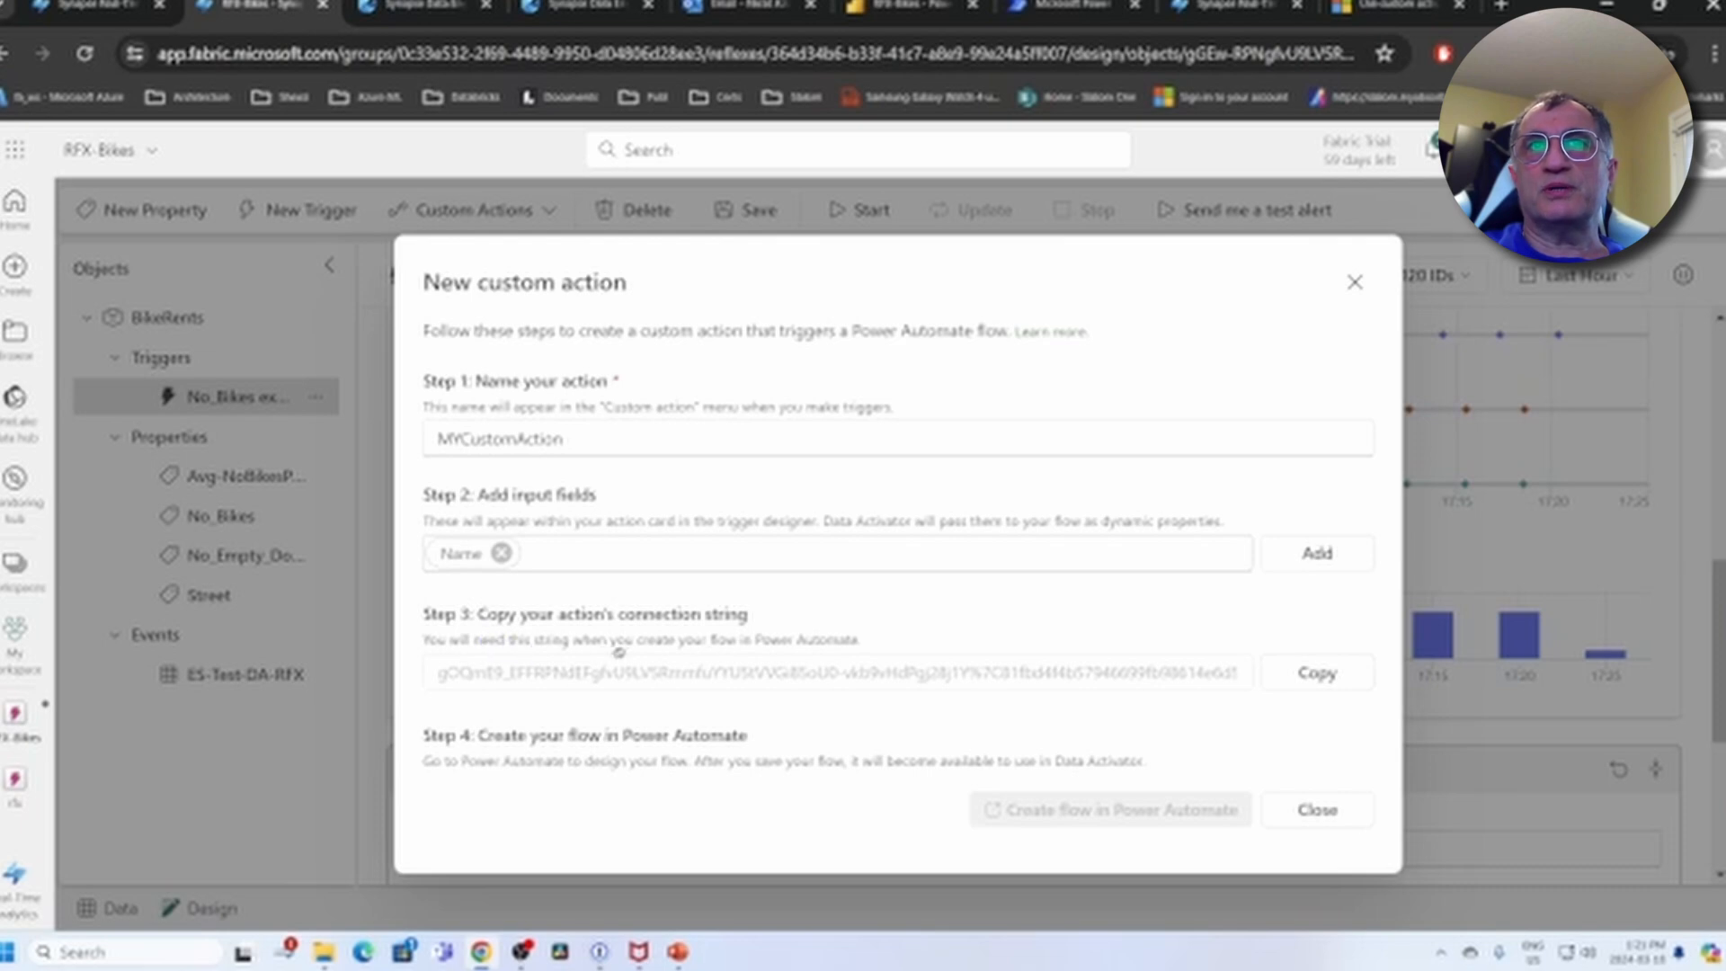
Create the custom action's flow in Power Automate and paste its copied connection string into the Data Activator trigger
left_click(1293, 675)
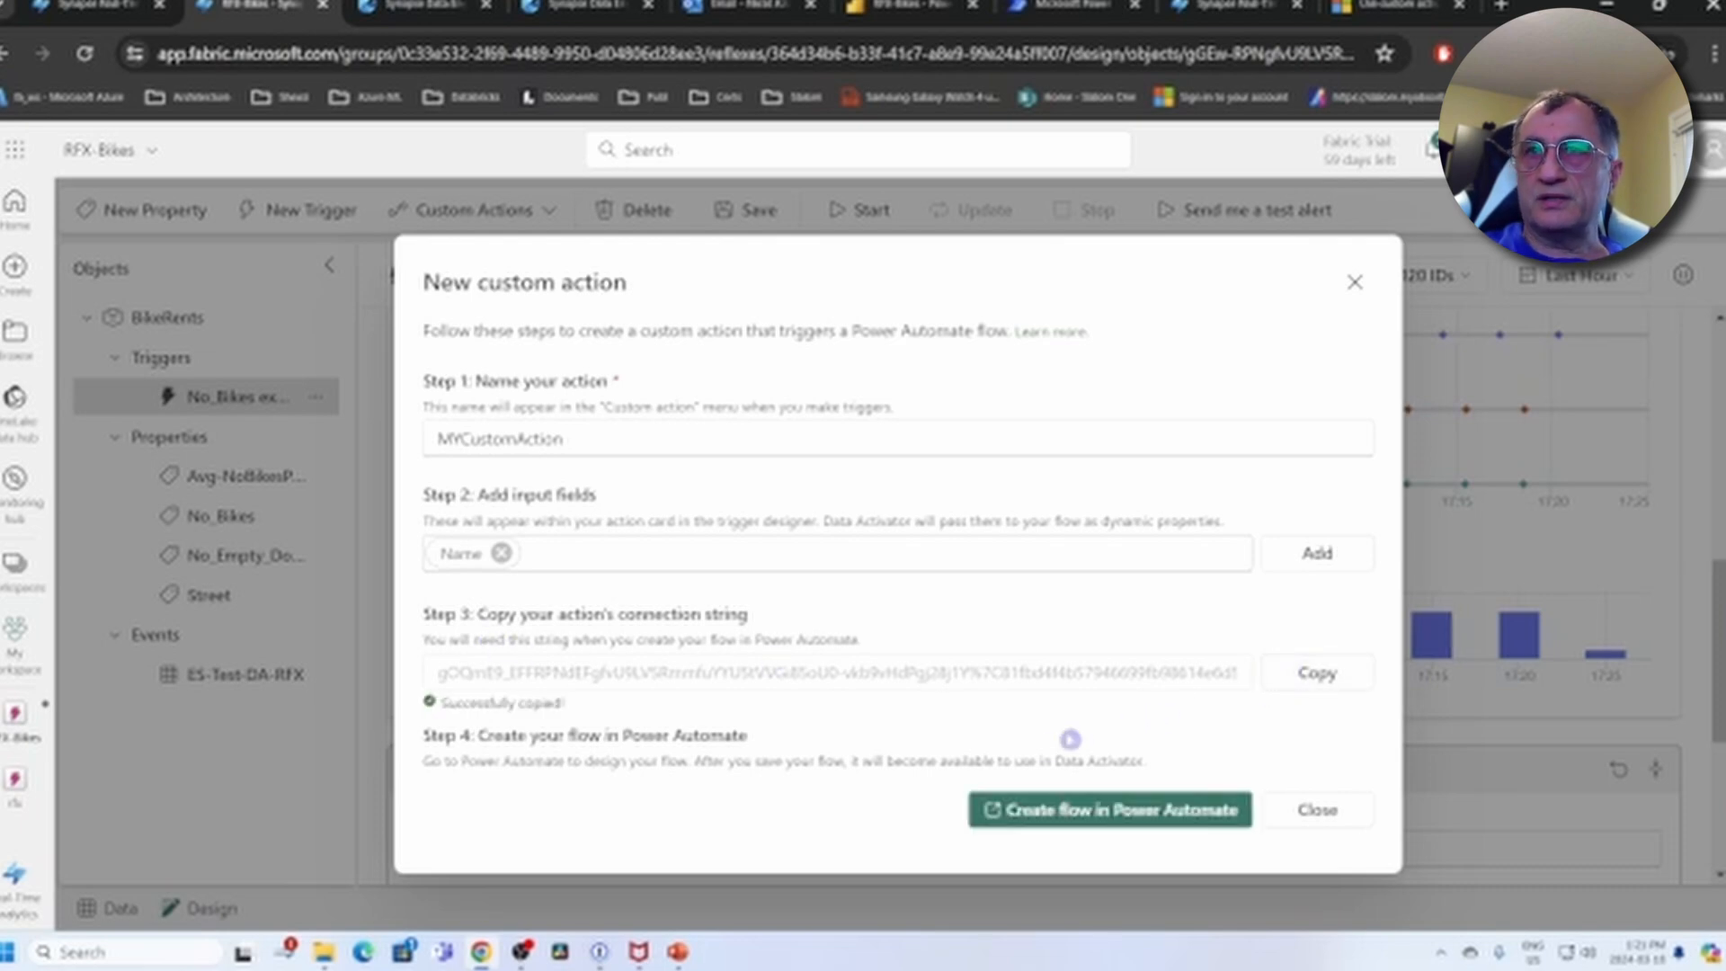
left_click(1180, 822)
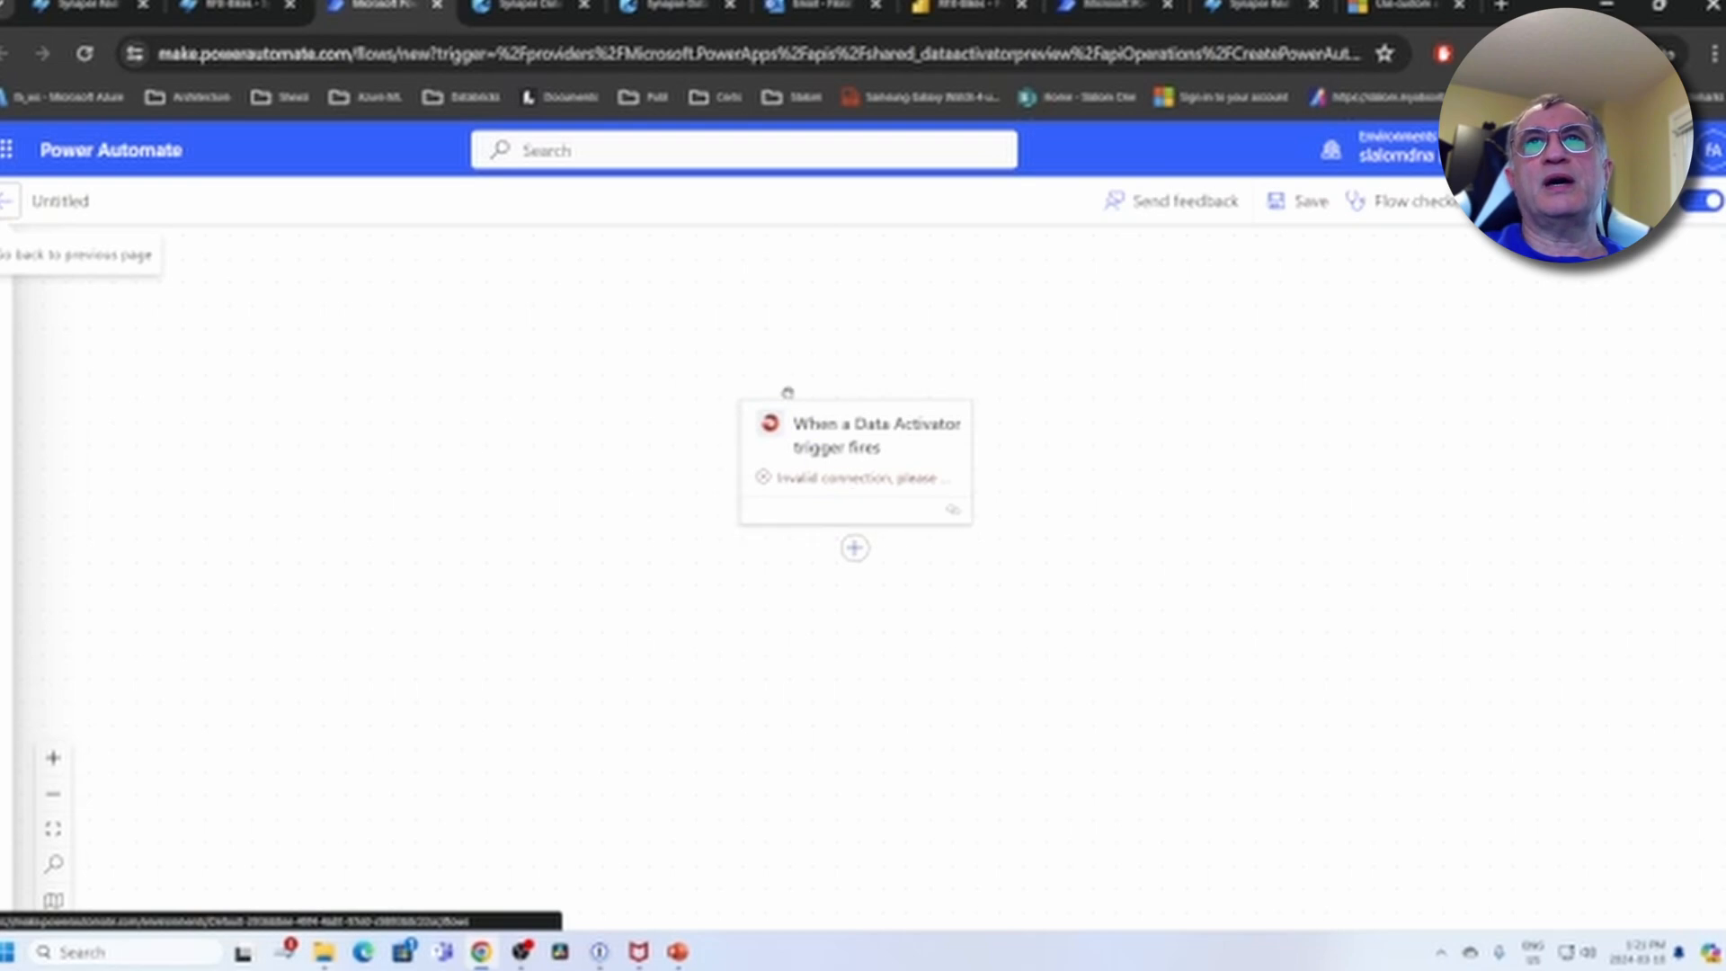
left_click(818, 447)
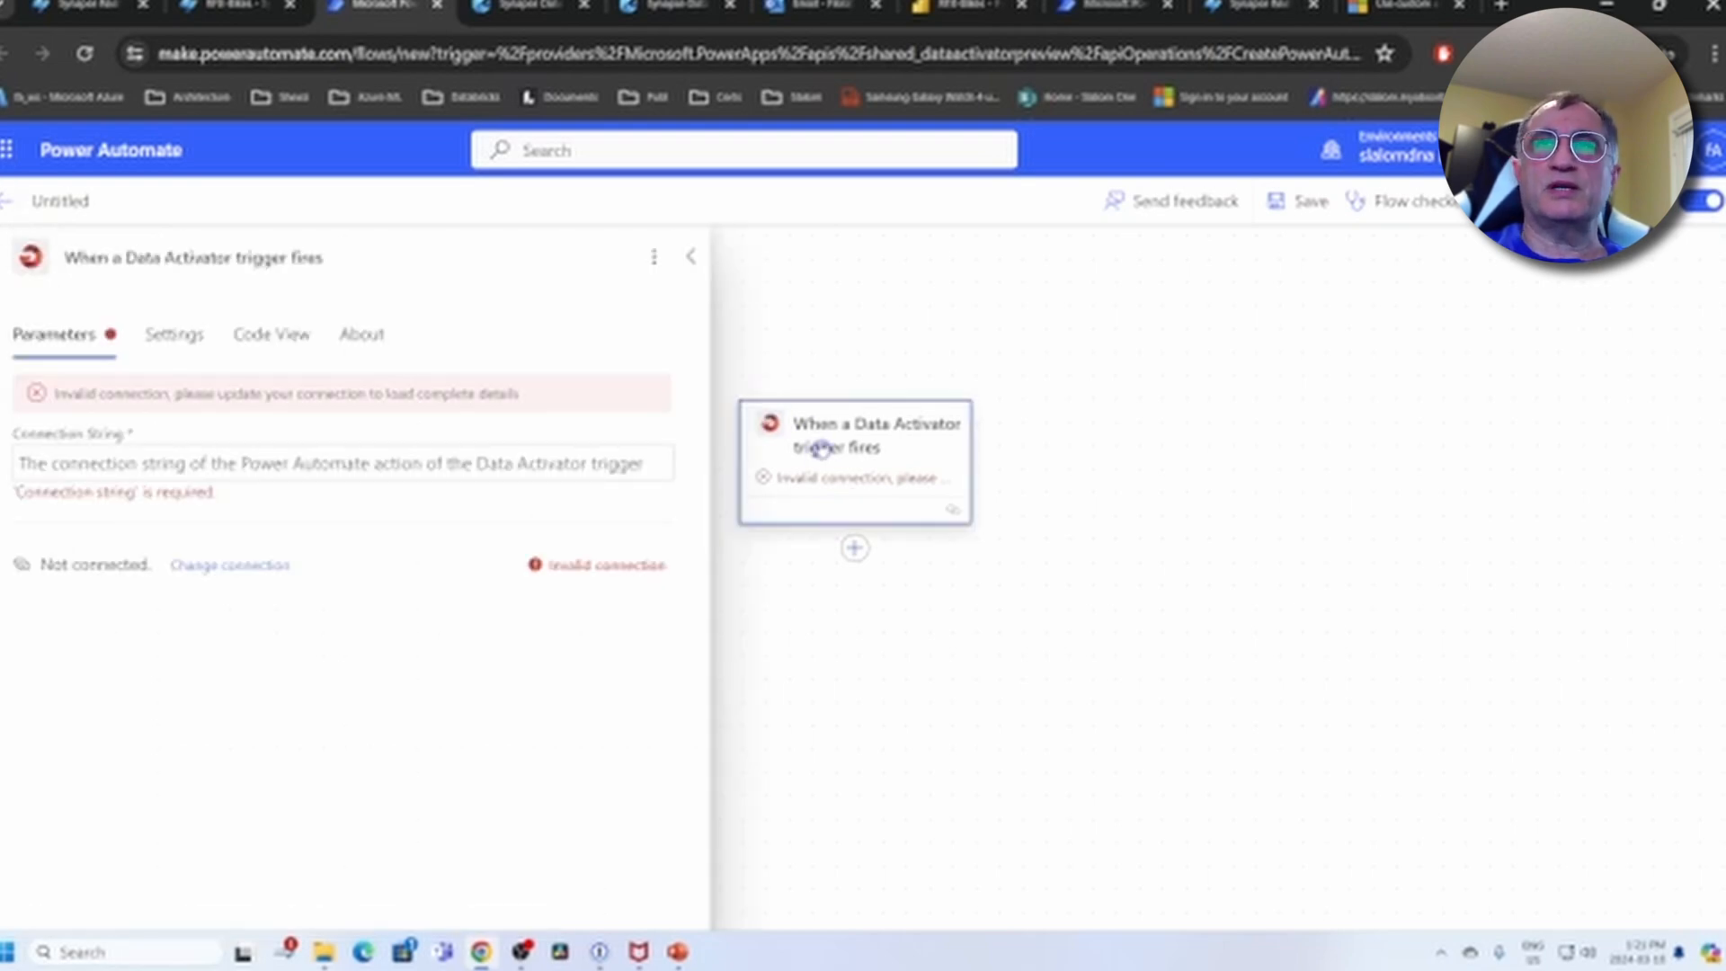
left_click(311, 464)
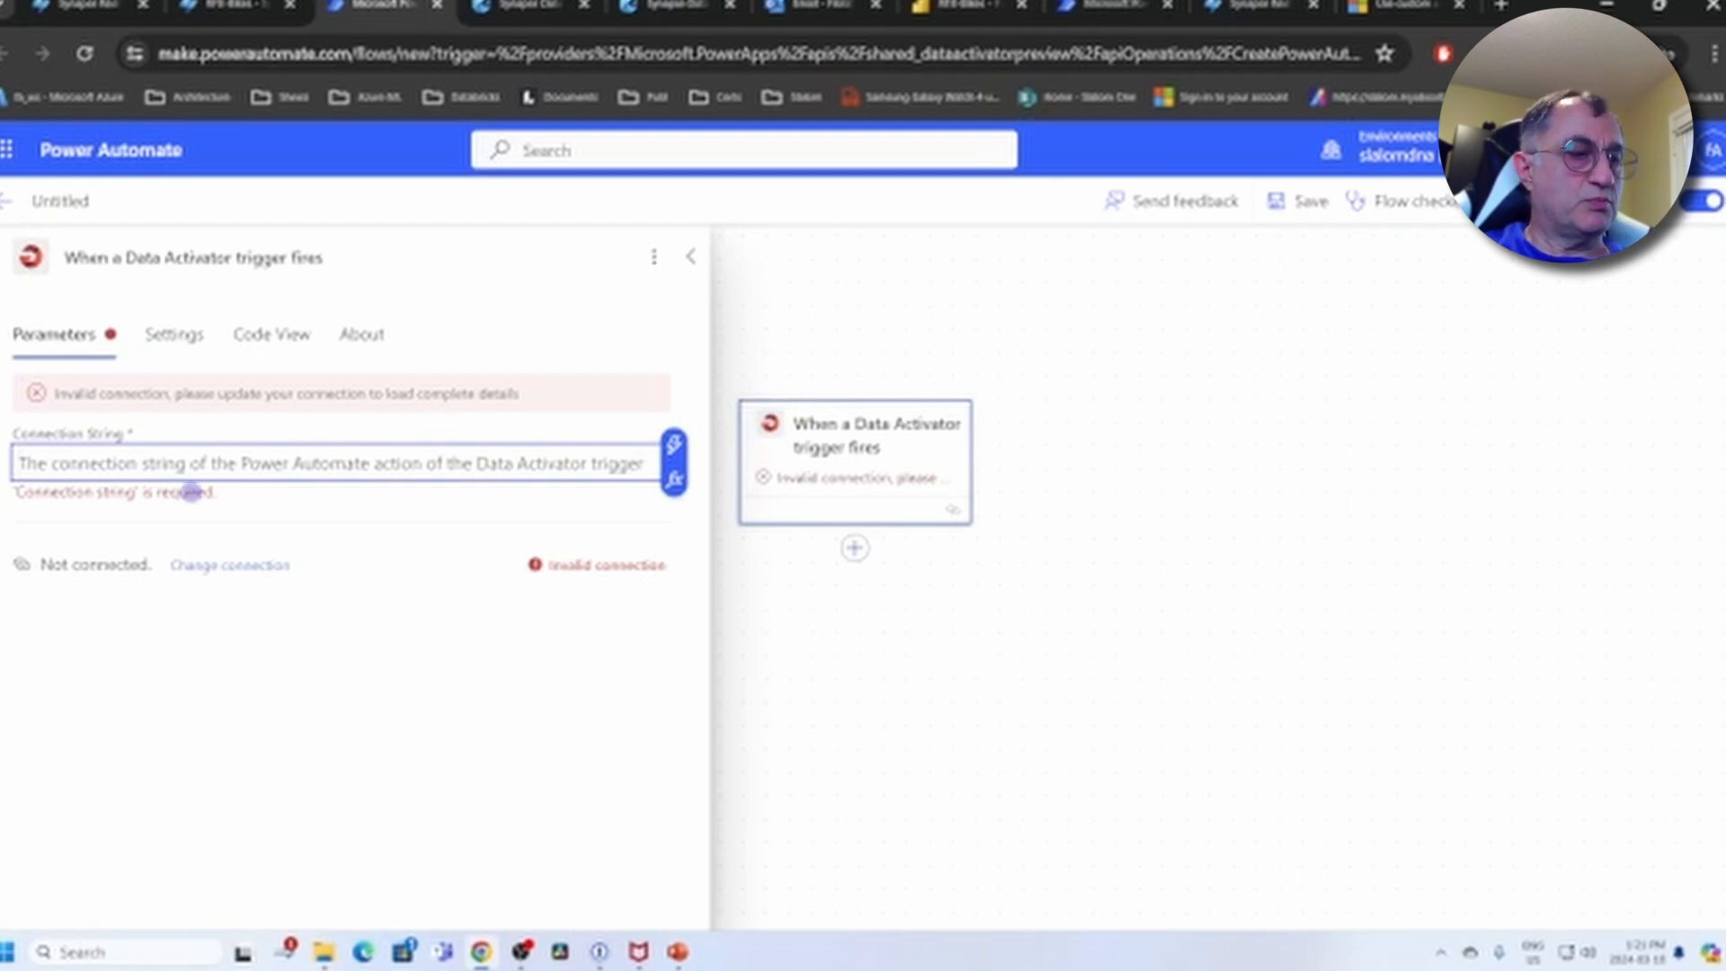
key("ctrl+v")
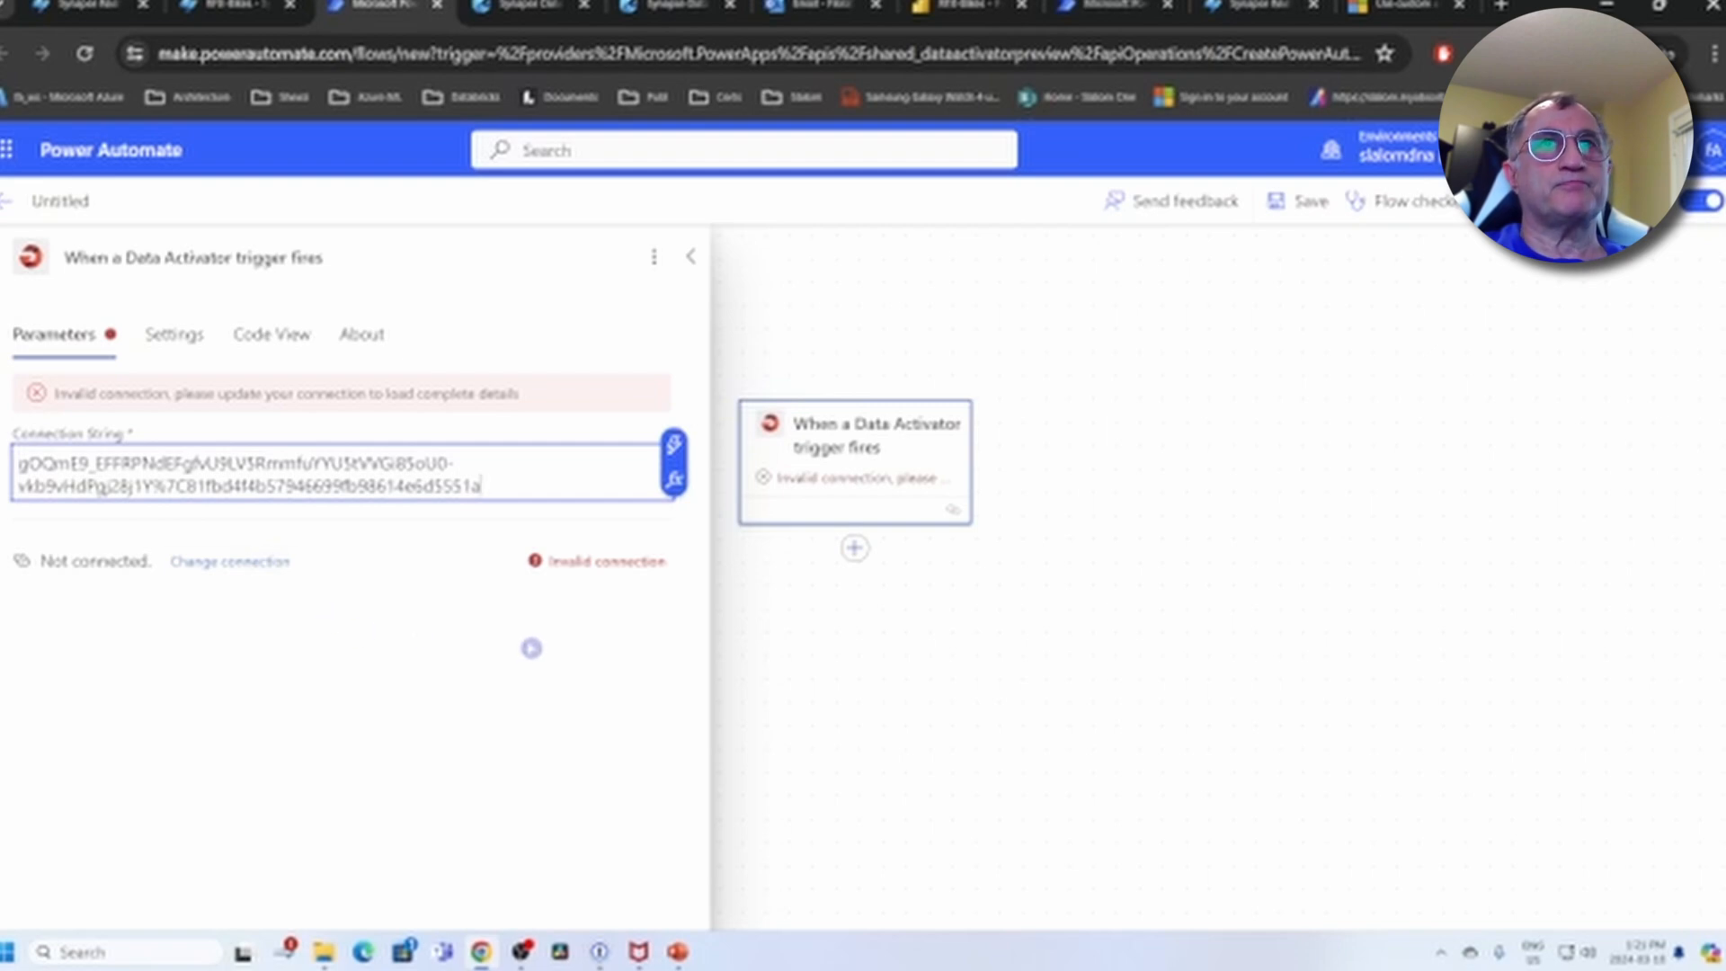
left_click(533, 647)
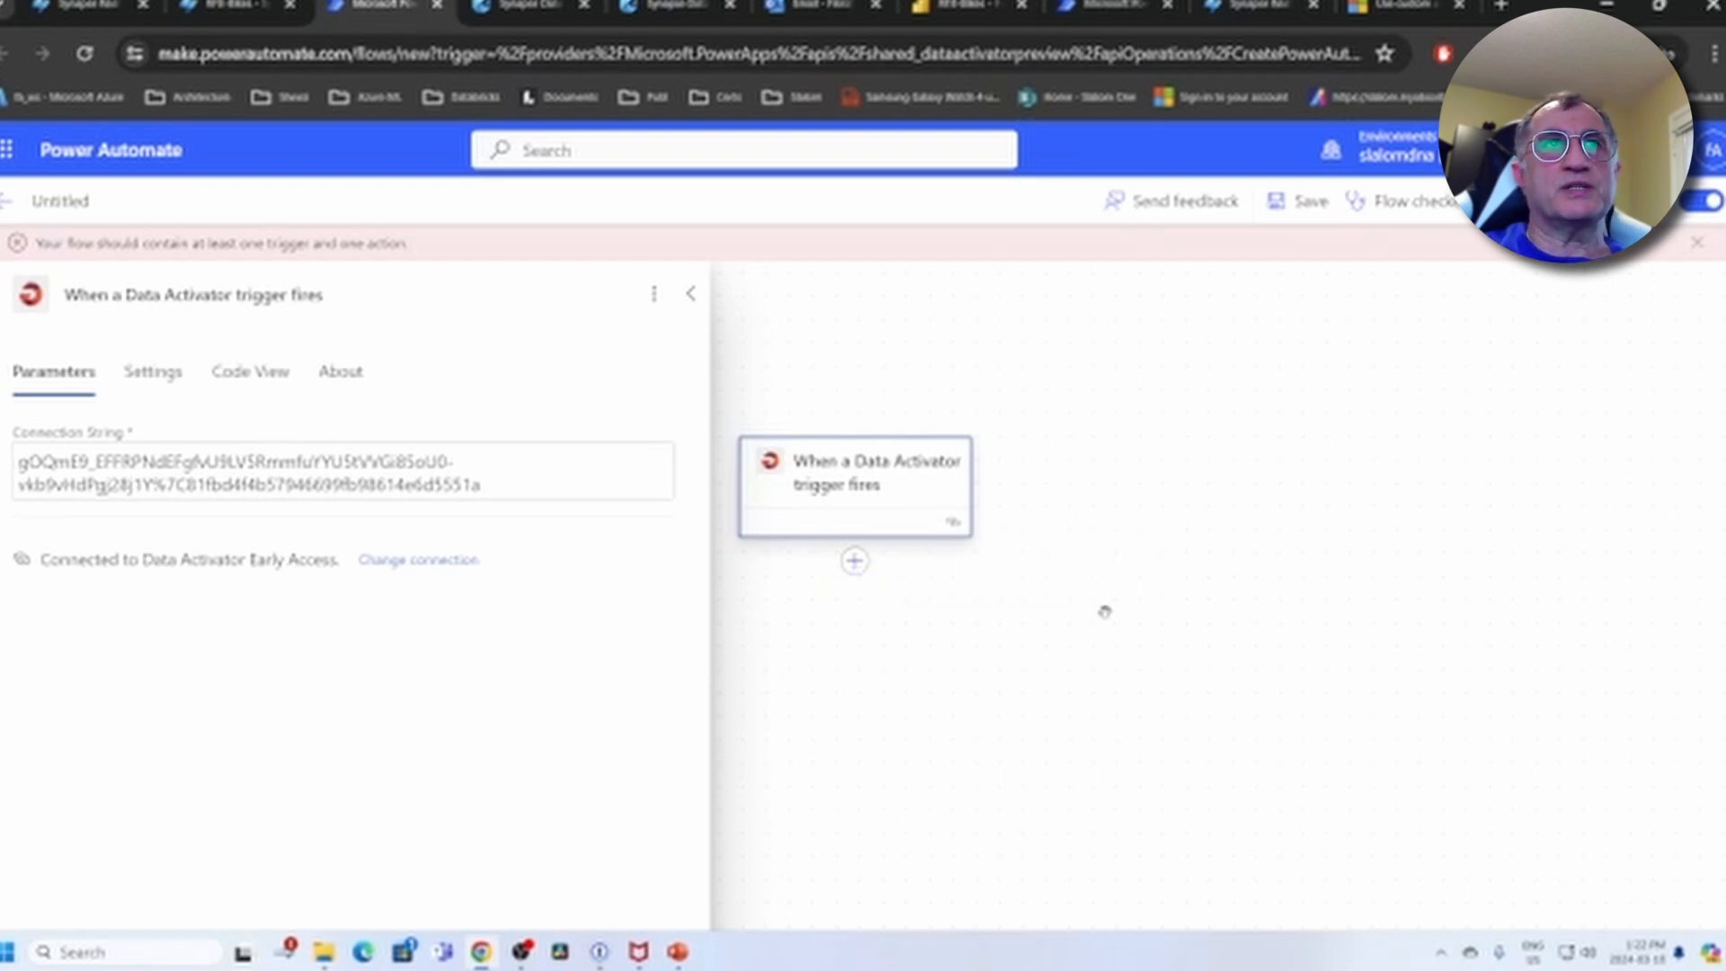
Add an Initialize variable action after the Data Activator trigger, finding it by searching for "var"
left_click(854, 563)
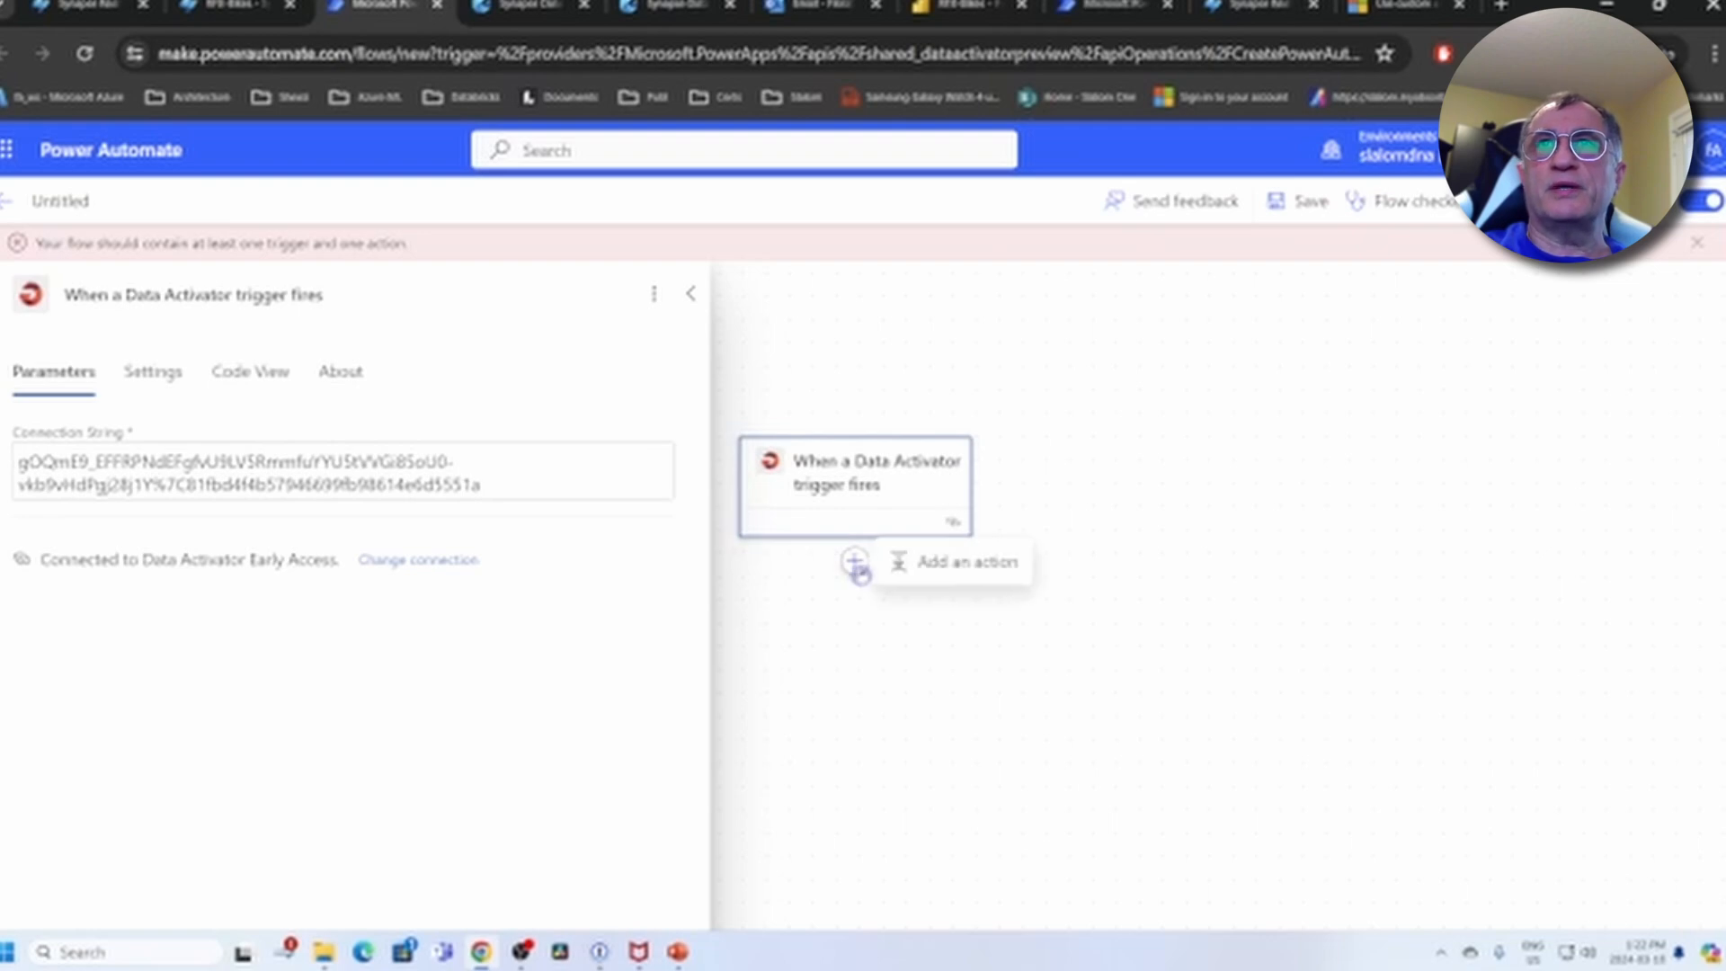
left_click(933, 578)
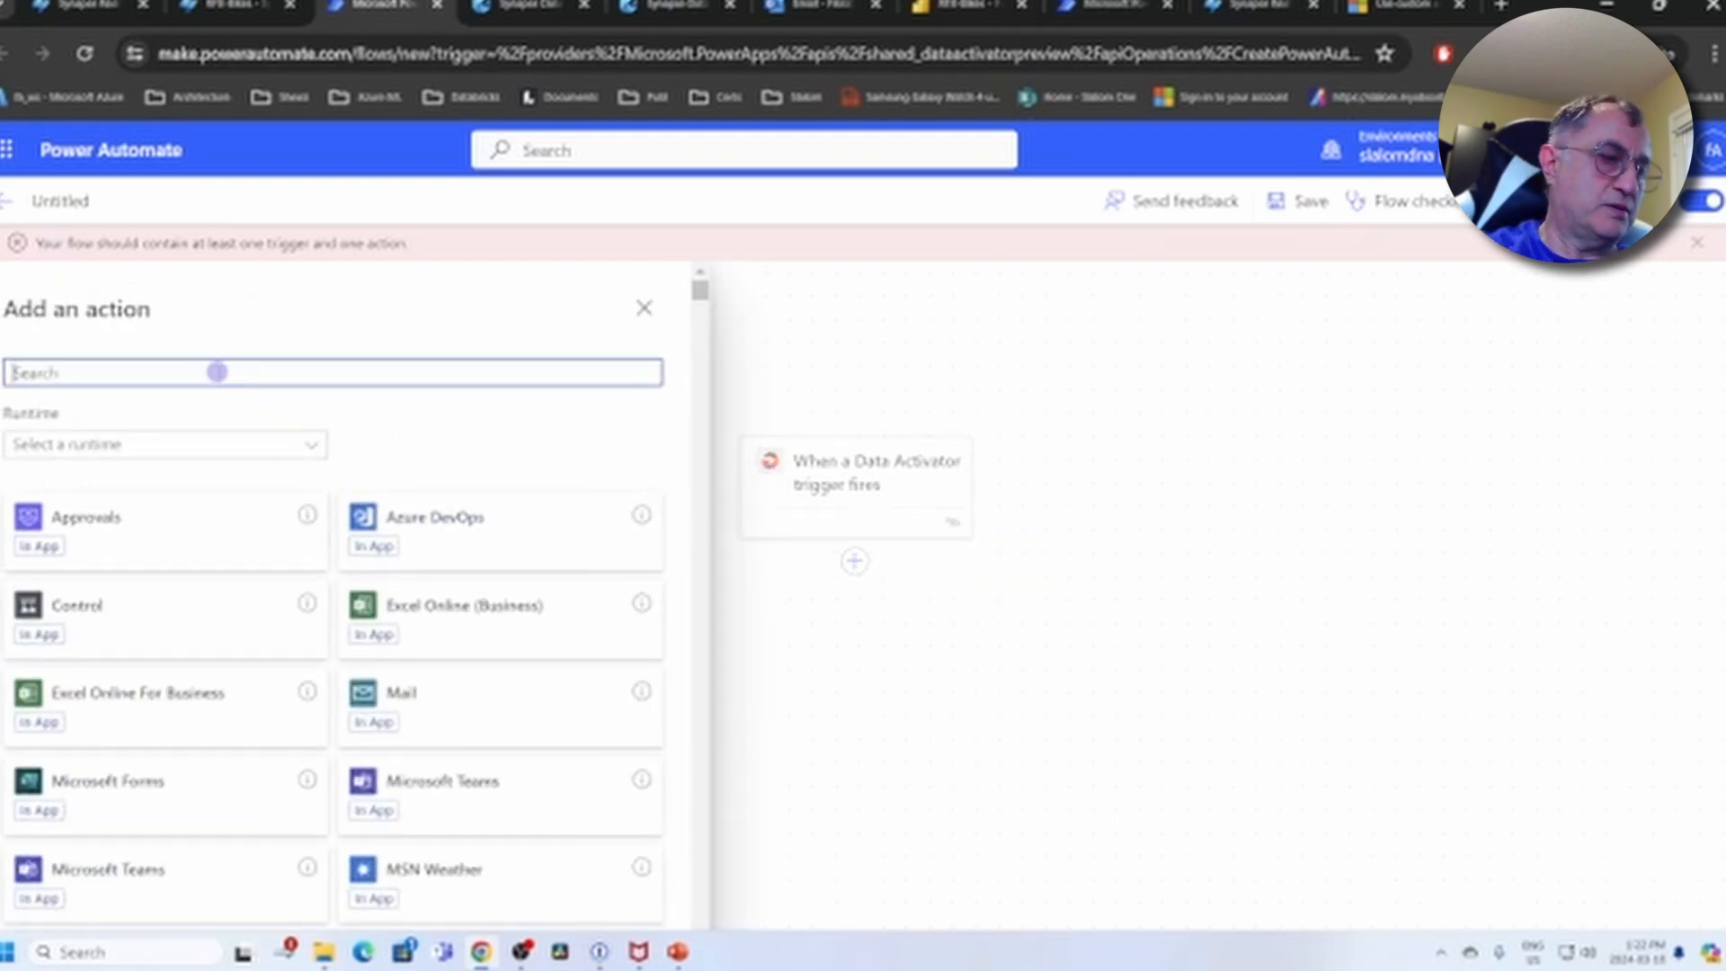
type("Az")
key("BackSpace")
key("BackSpace")
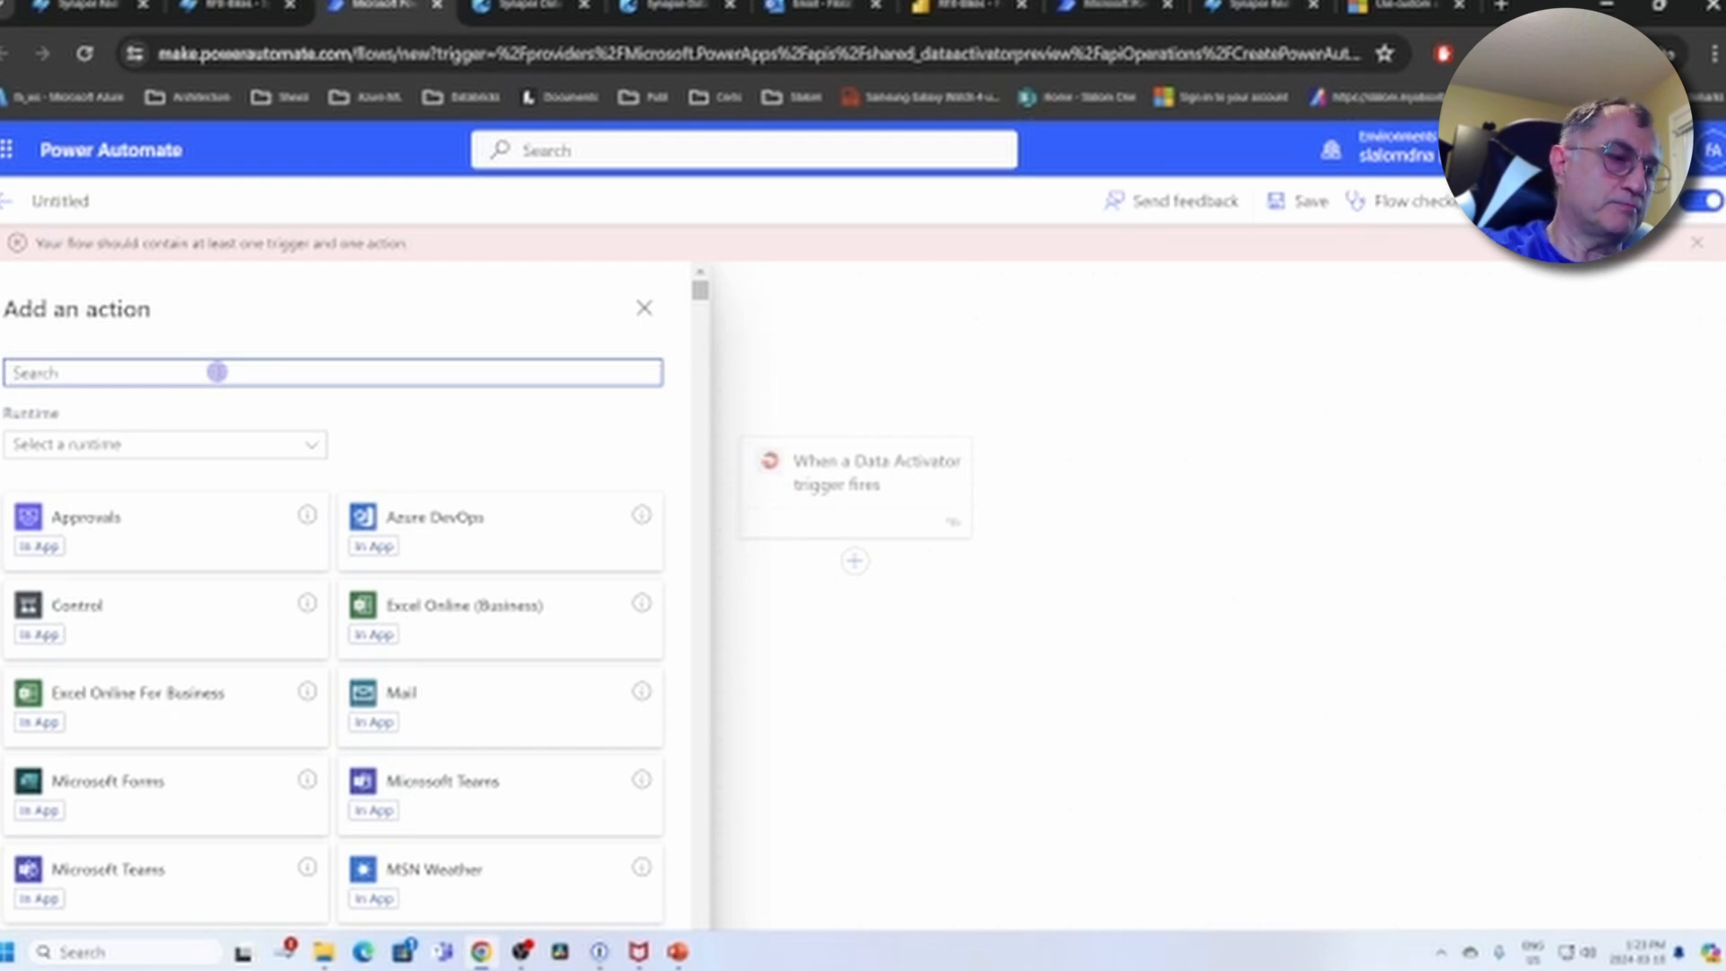
type("var")
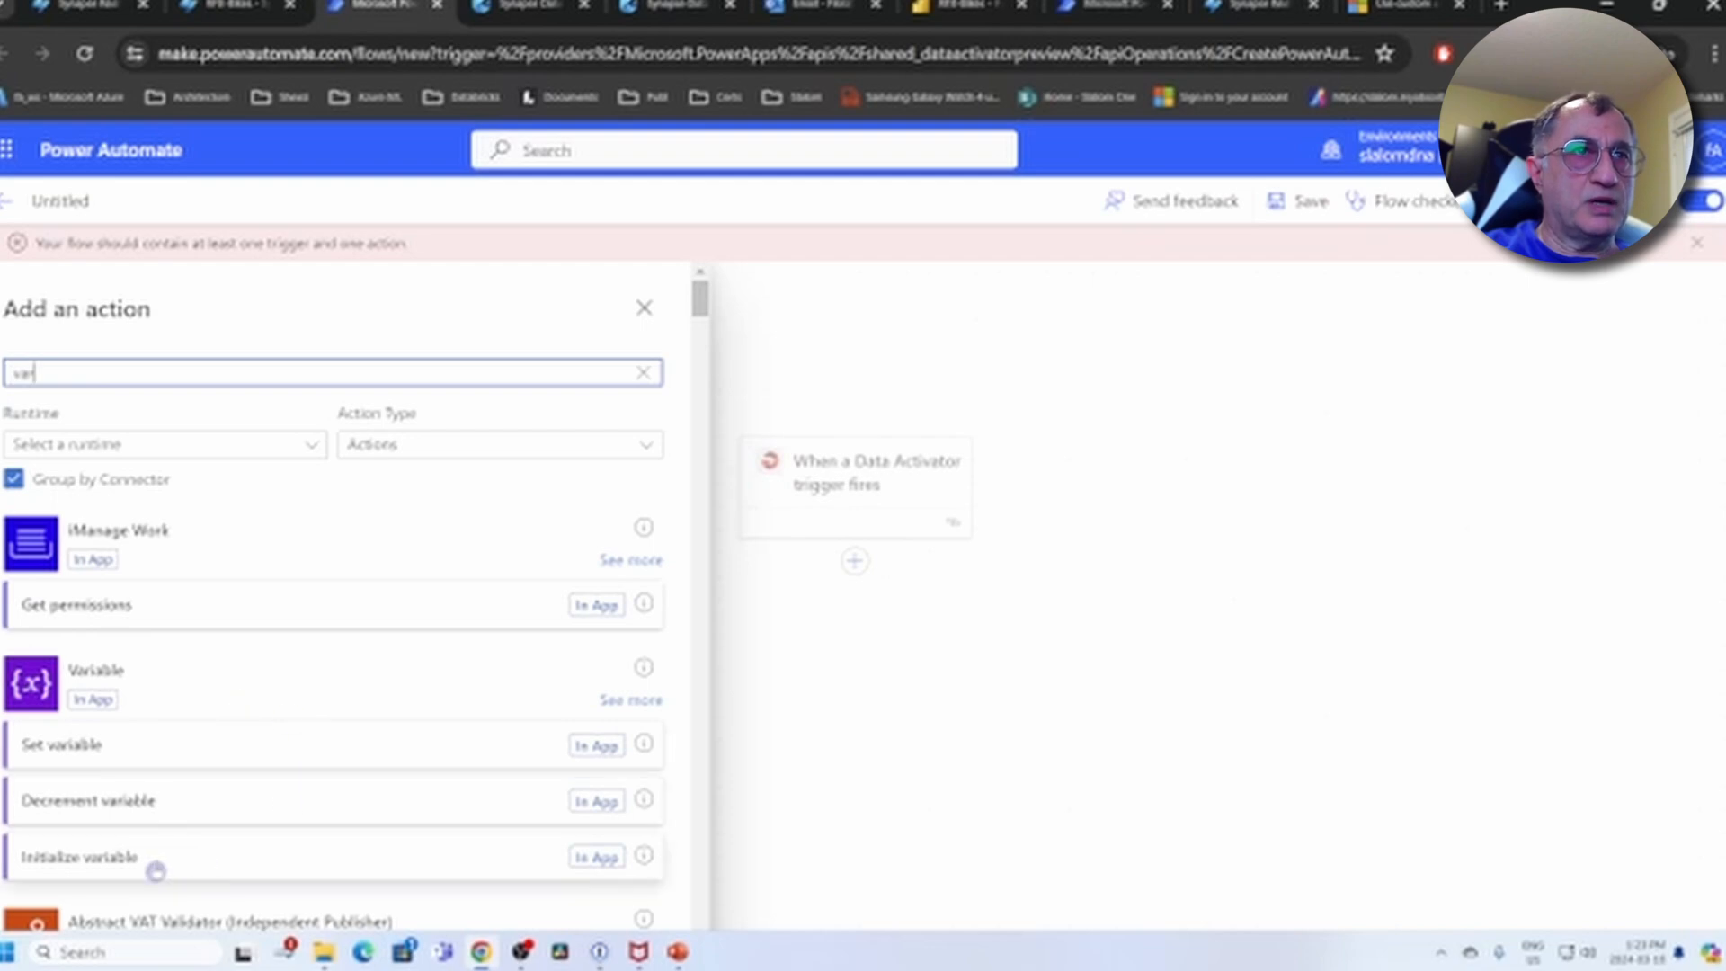
left_click(104, 865)
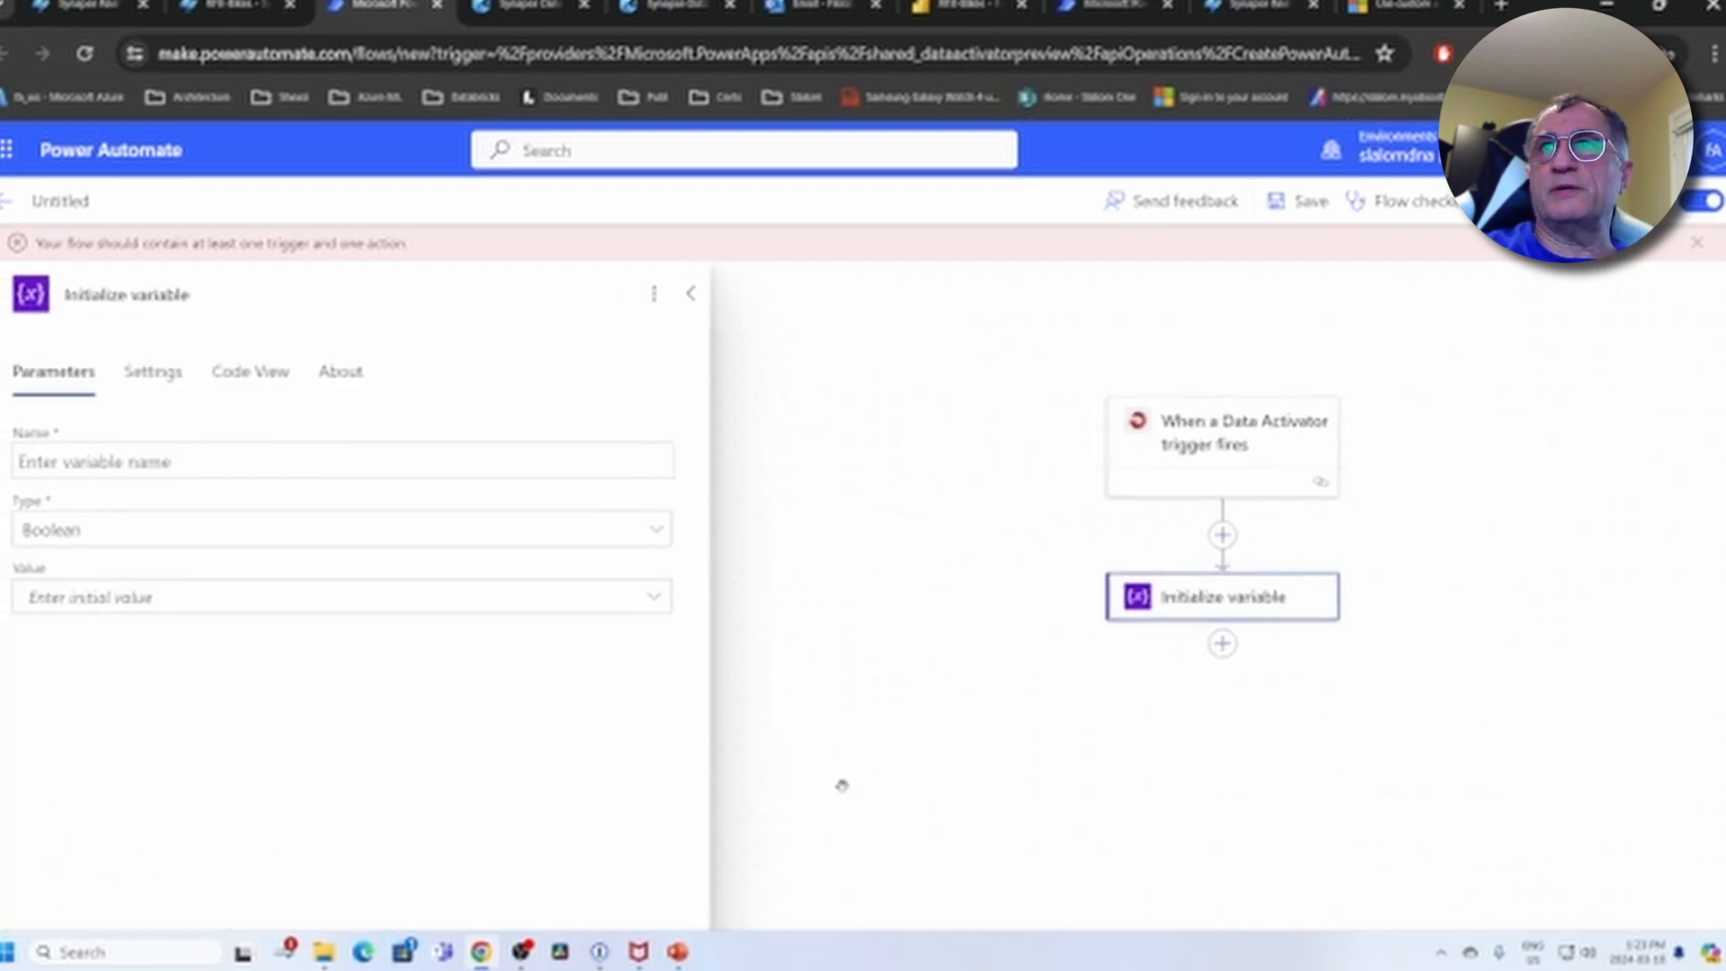
Name the initialized variable vName and set its type to String
left_click(135, 465)
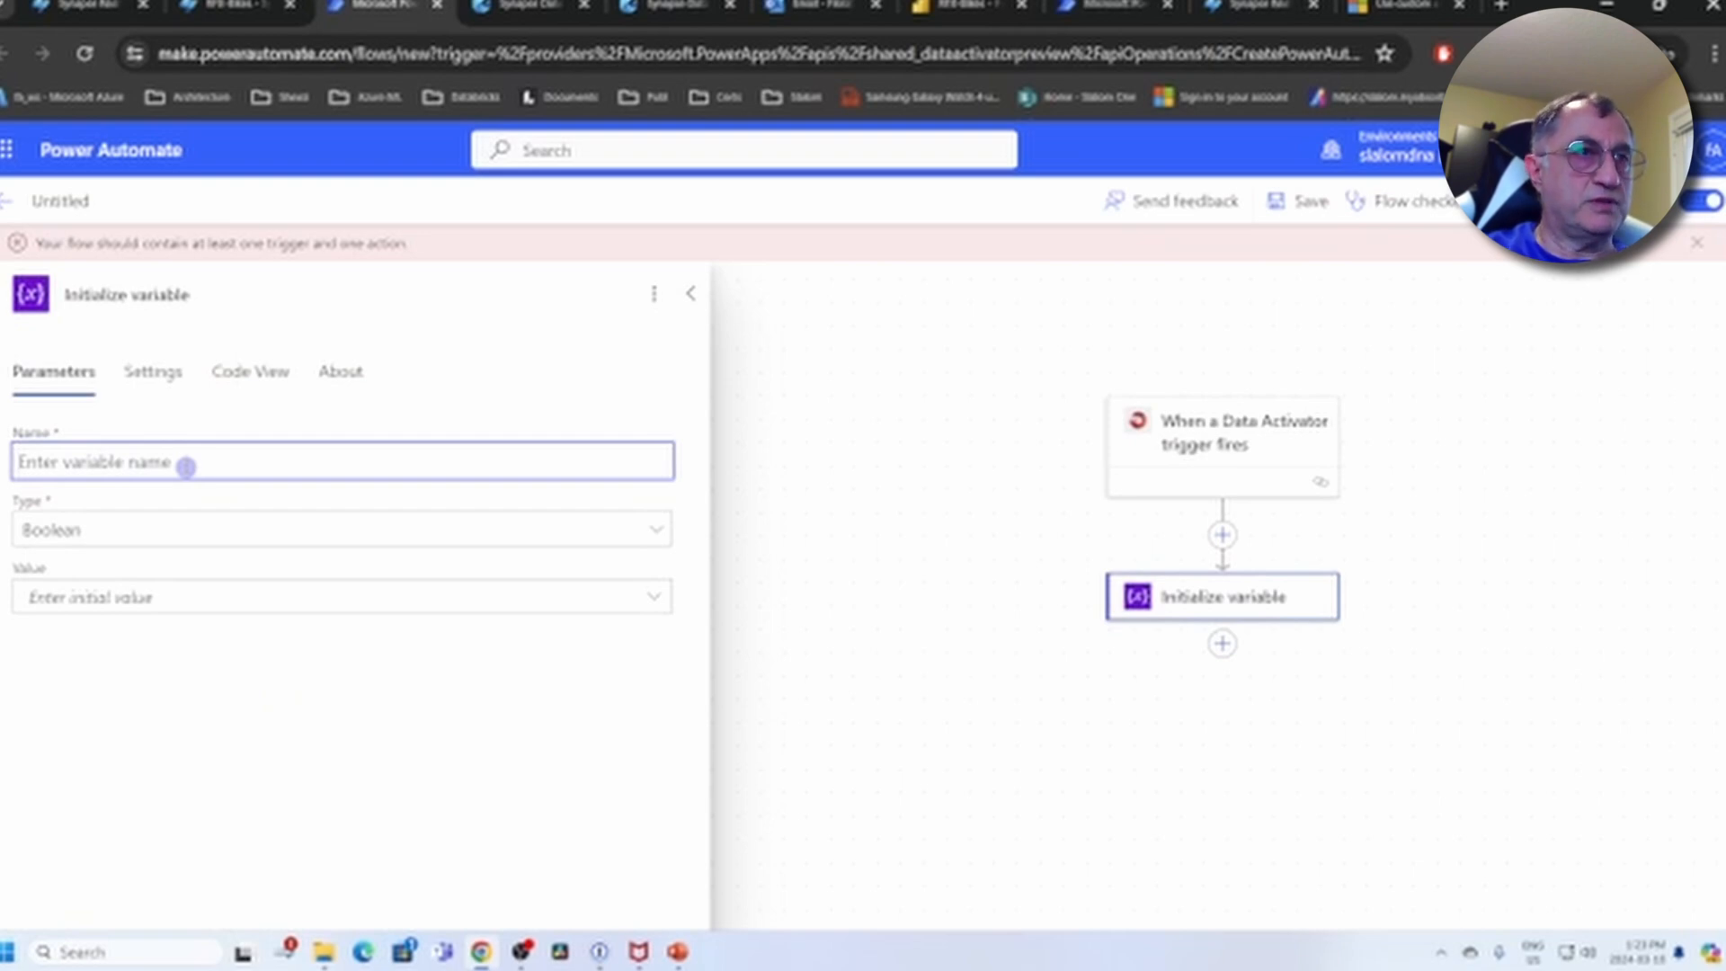
type("Na")
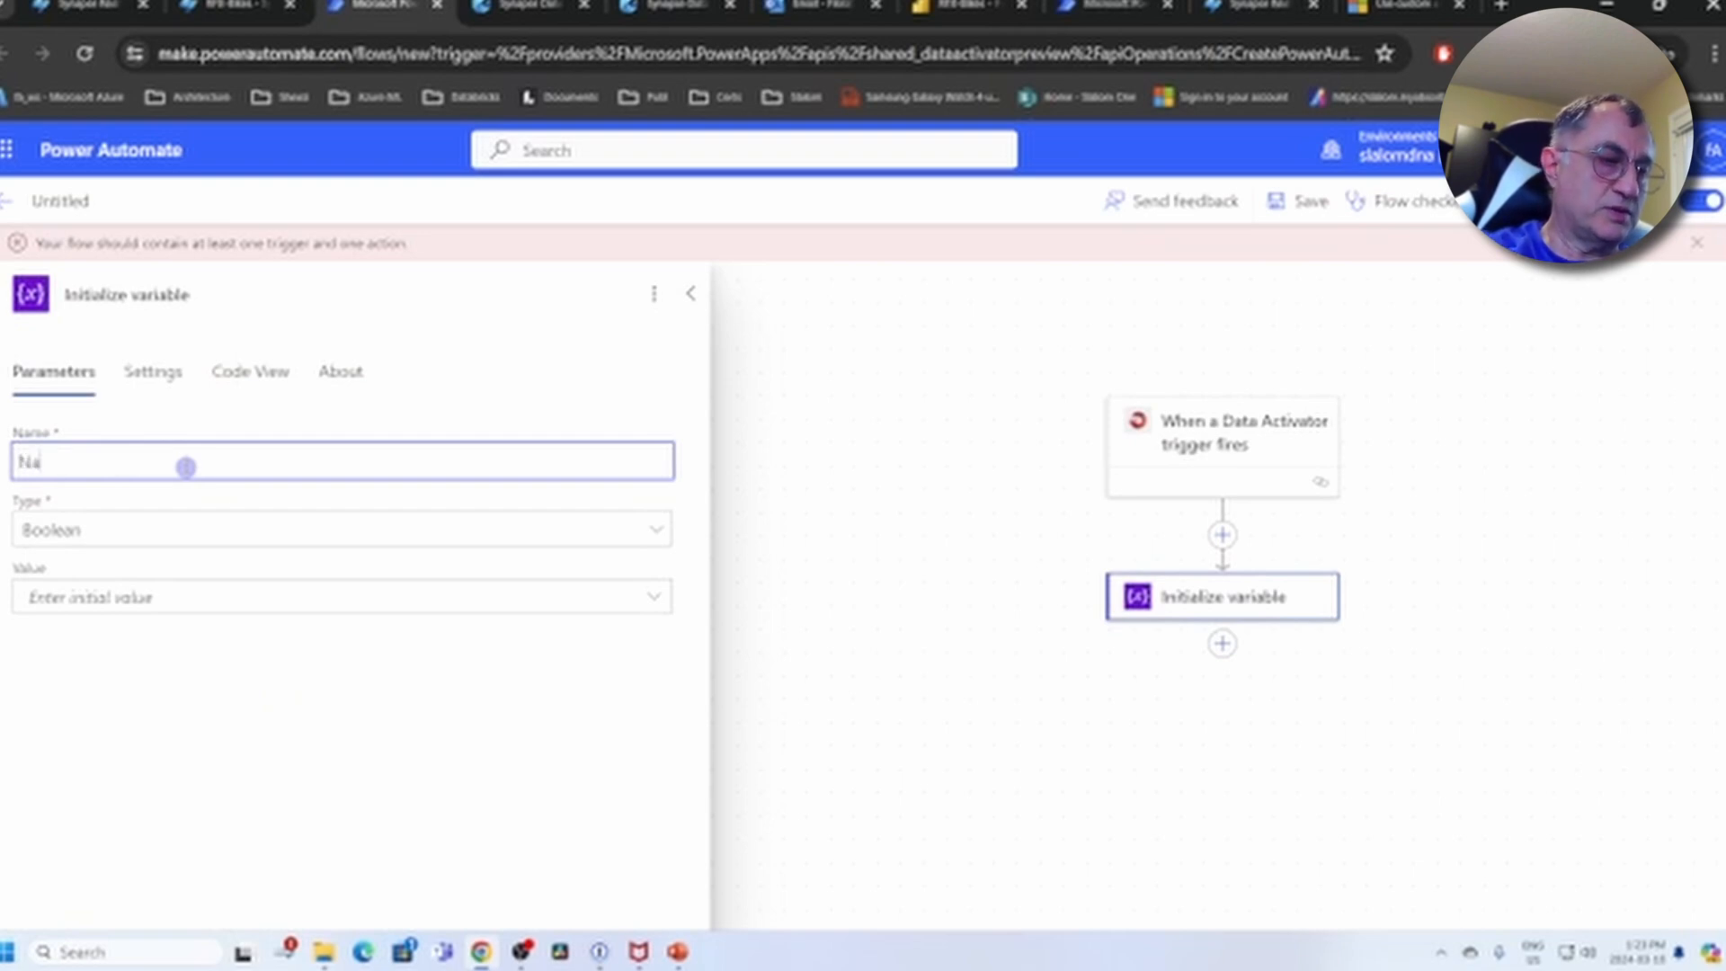
type("me")
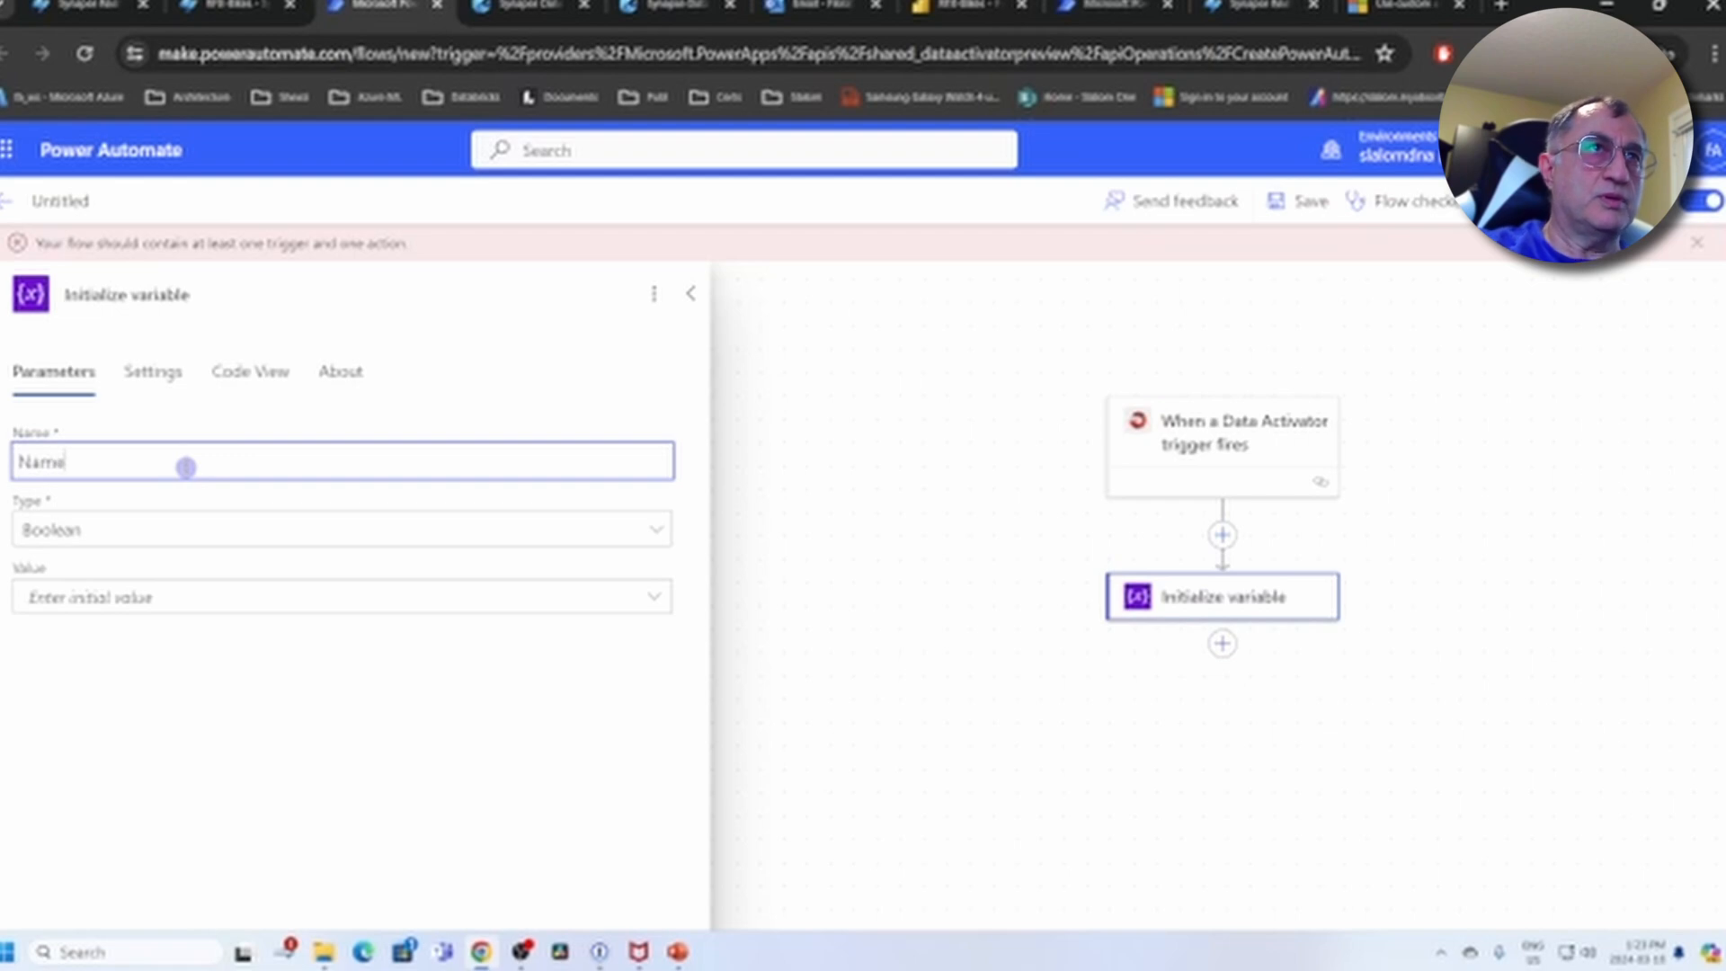
key("Home")
type("v")
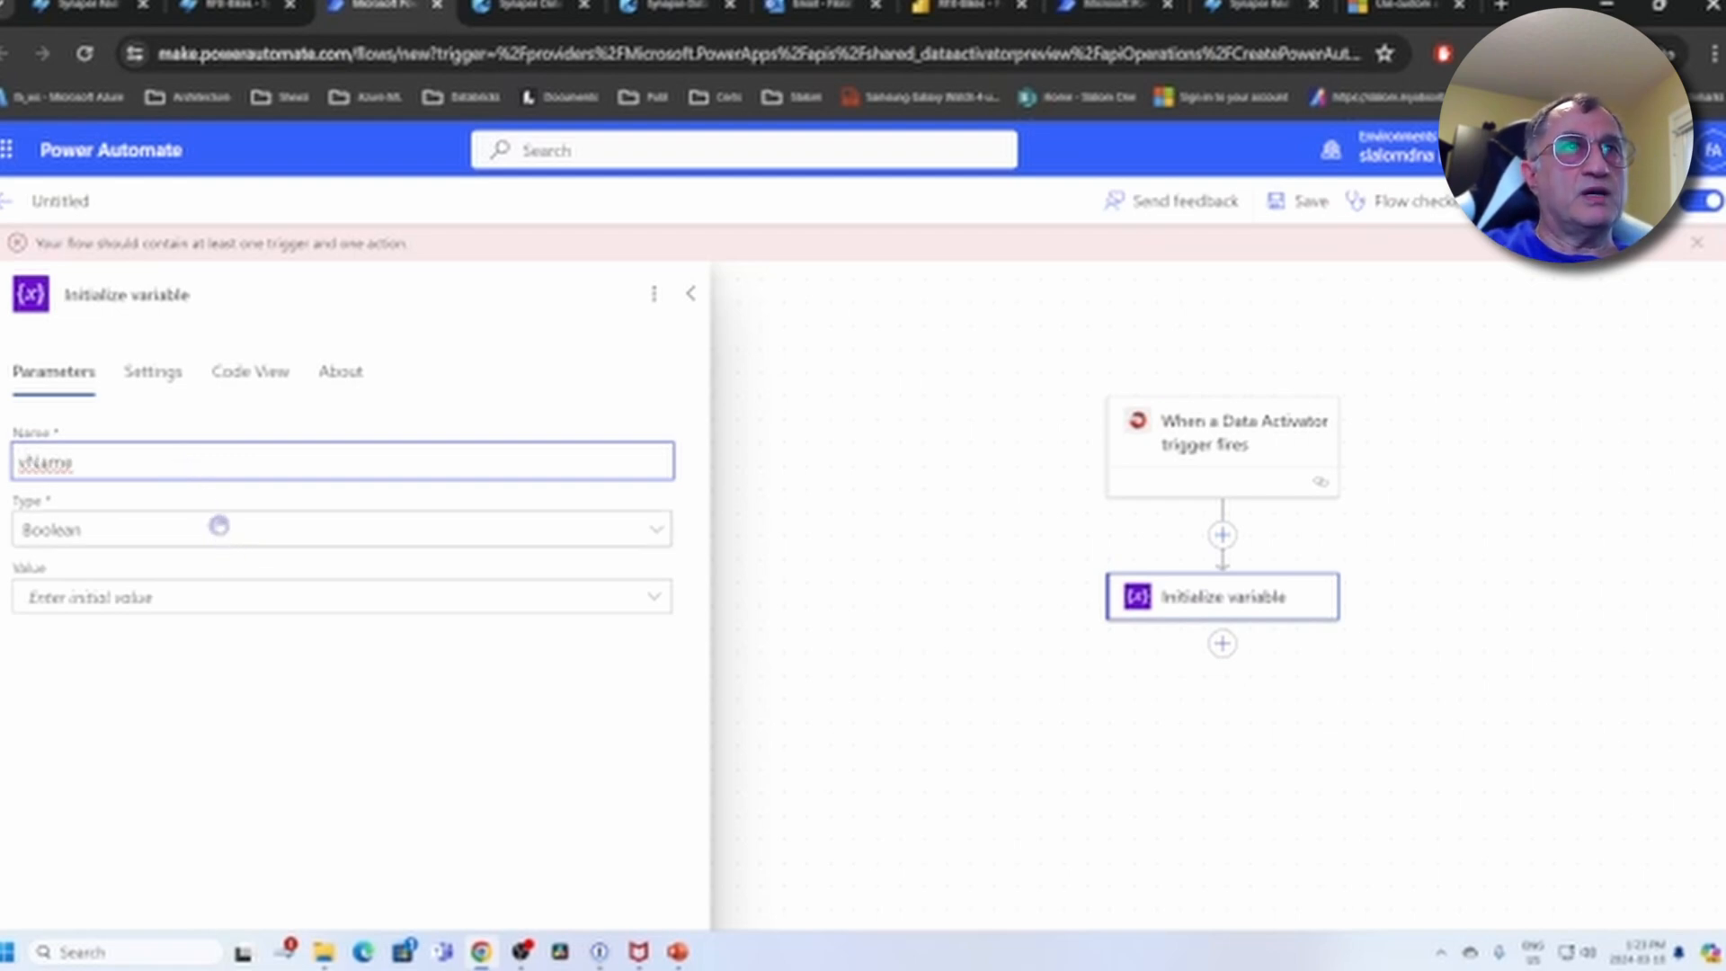
left_click(184, 526)
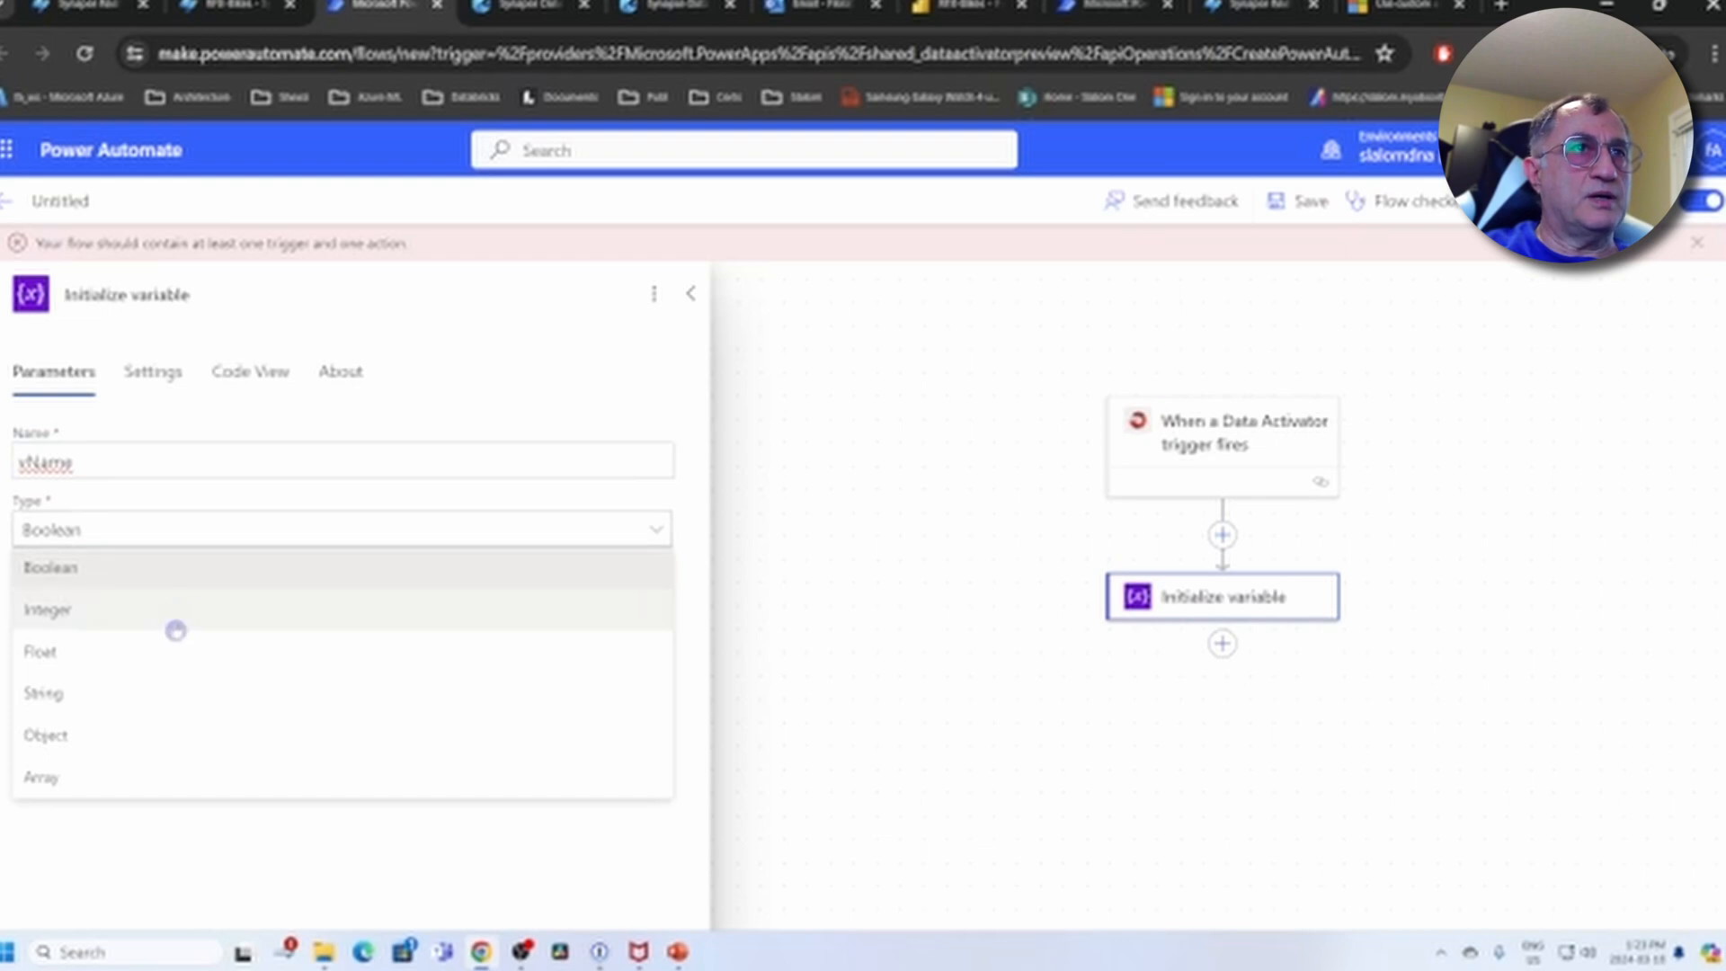
left_click(78, 695)
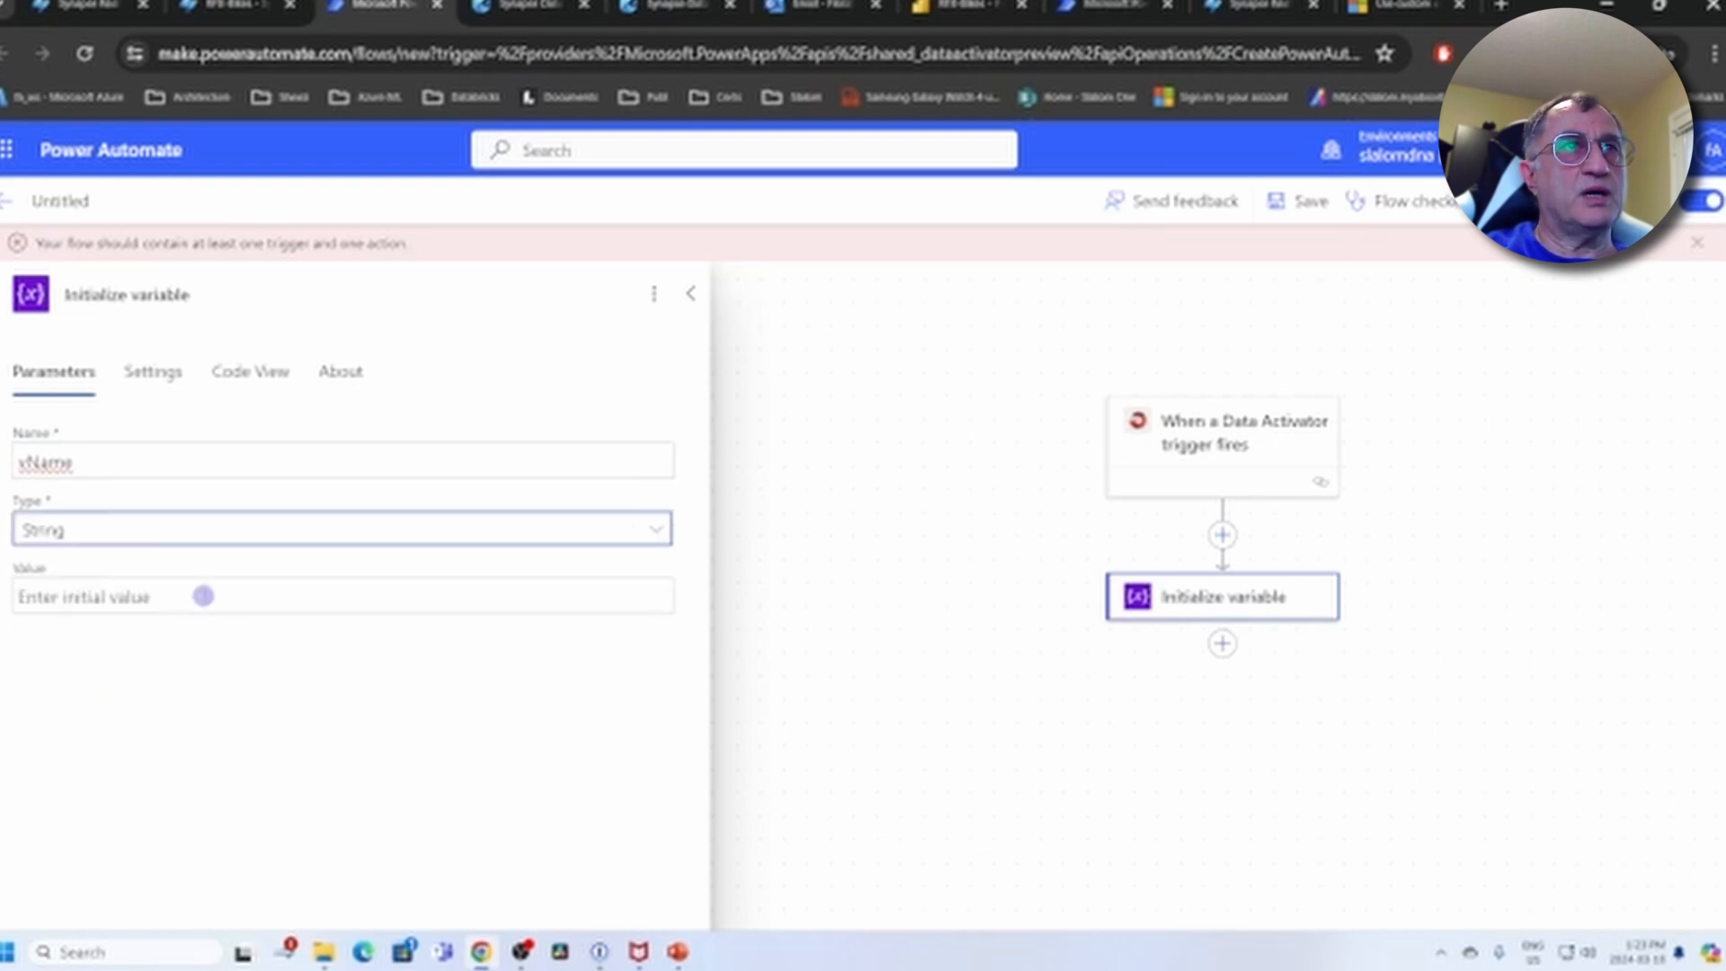
left_click(201, 593)
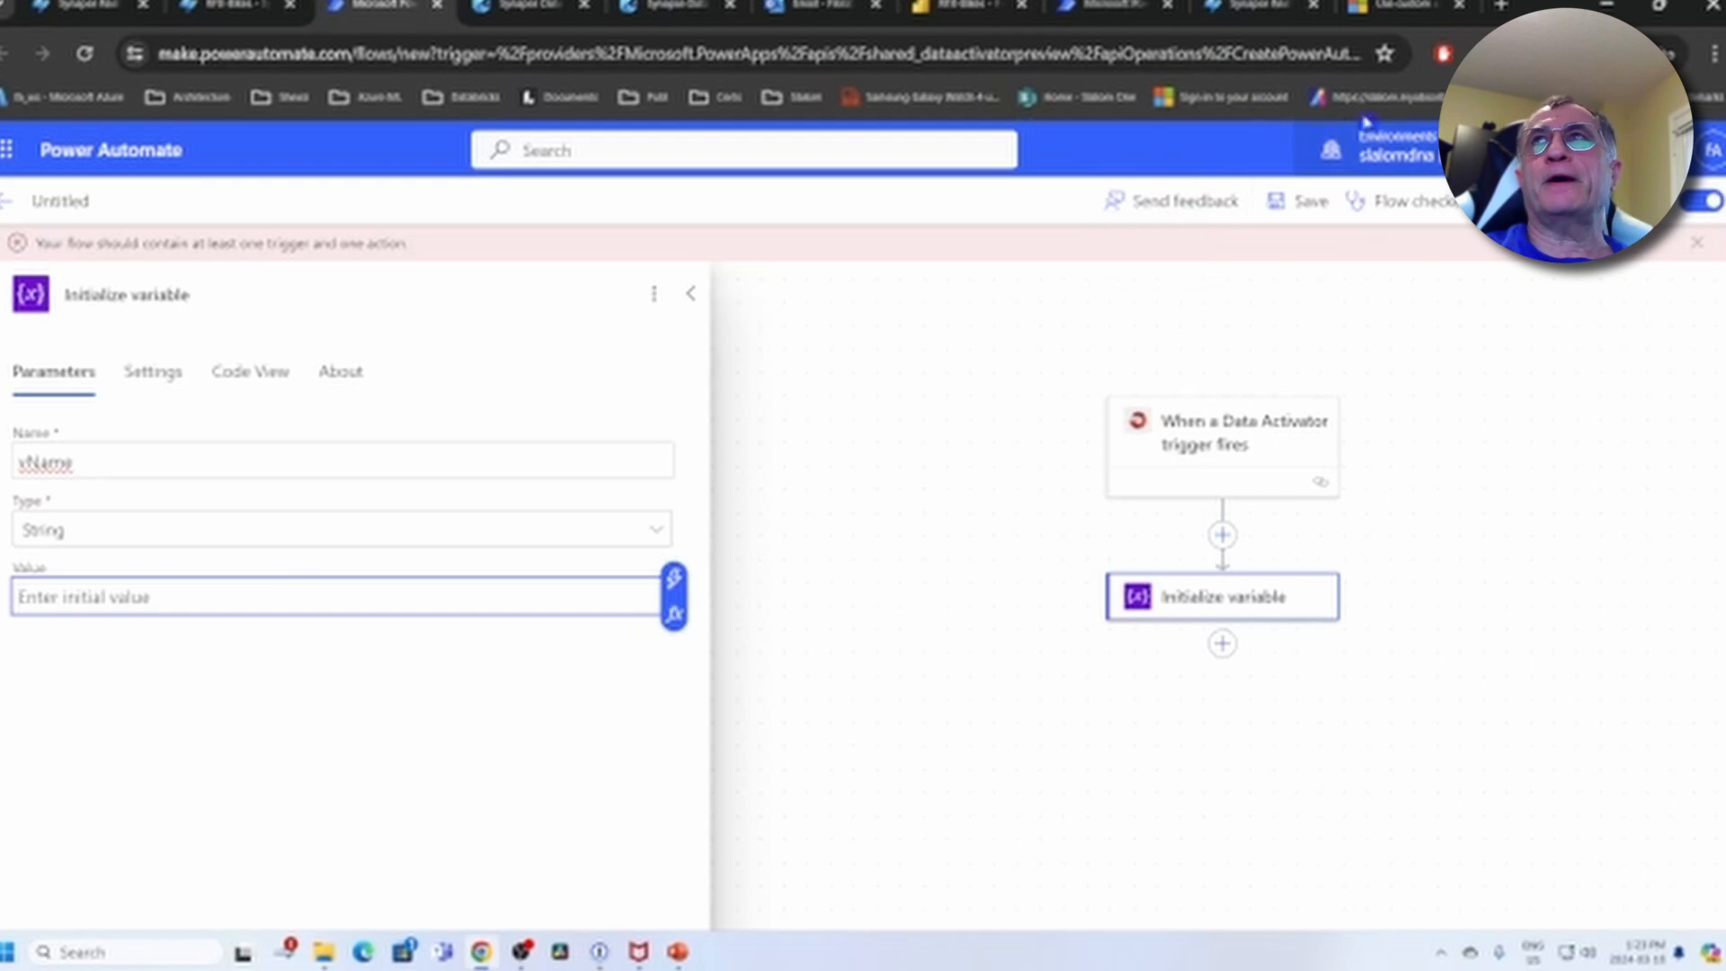
mouse_move(1391, 5)
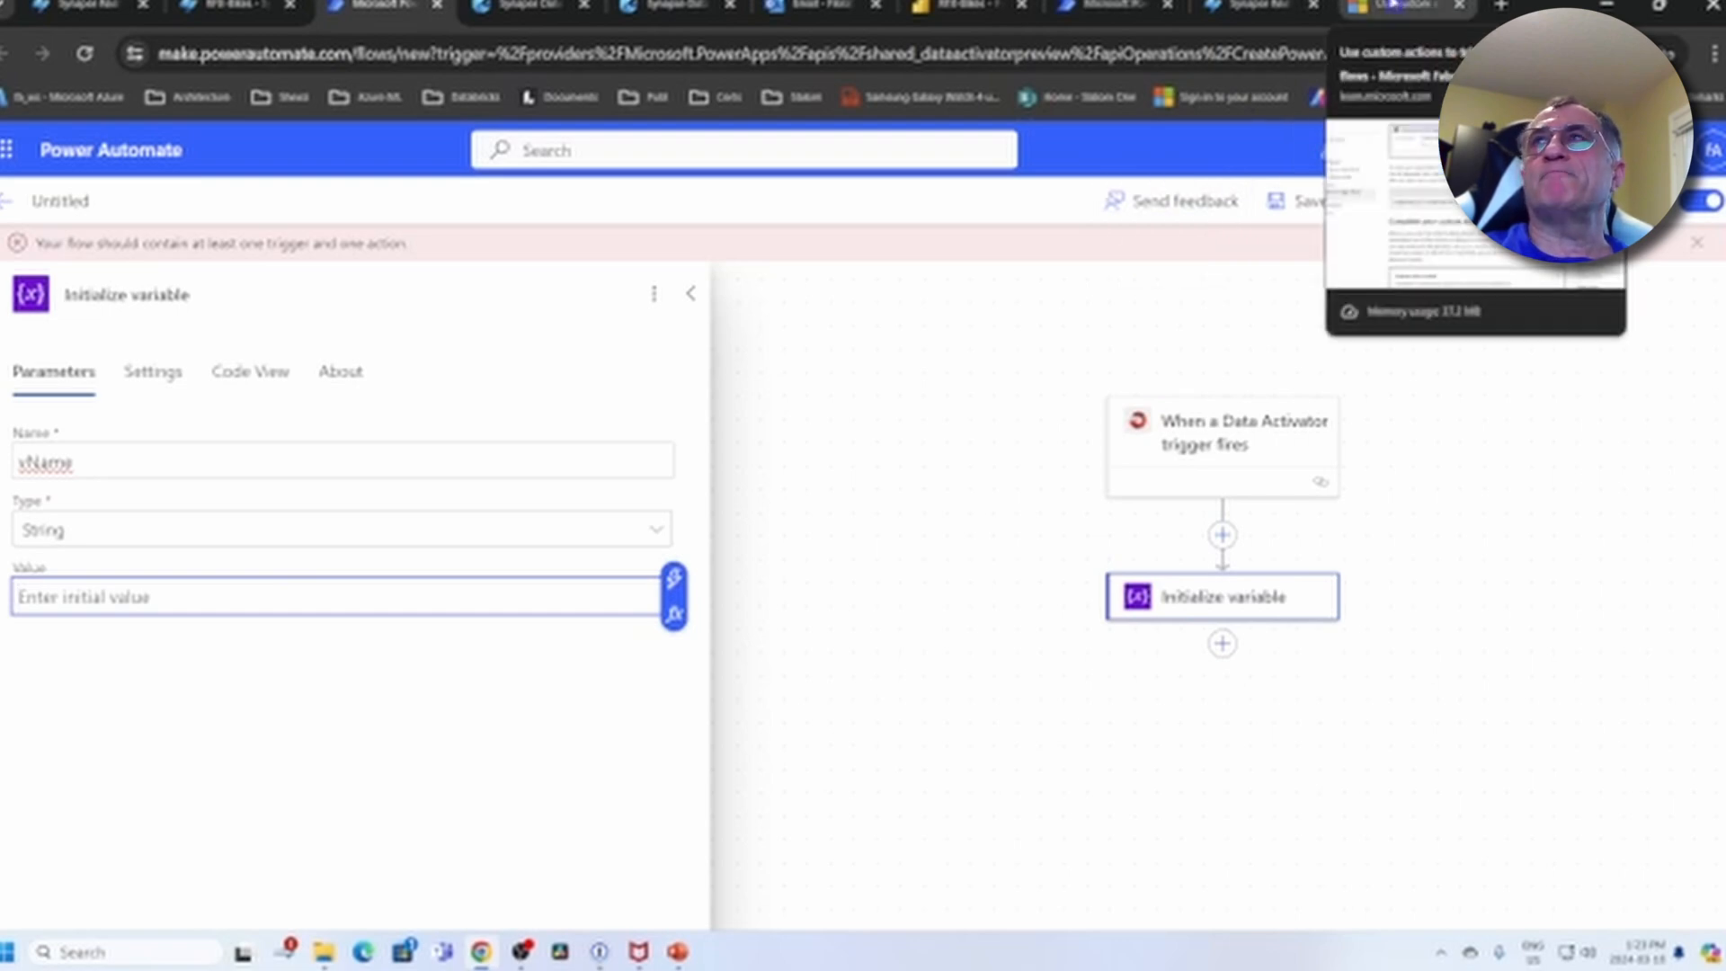
Copy the input-field expression from the Data Activator documentation and paste it as the initial value of the vName variable
left_click(1393, 5)
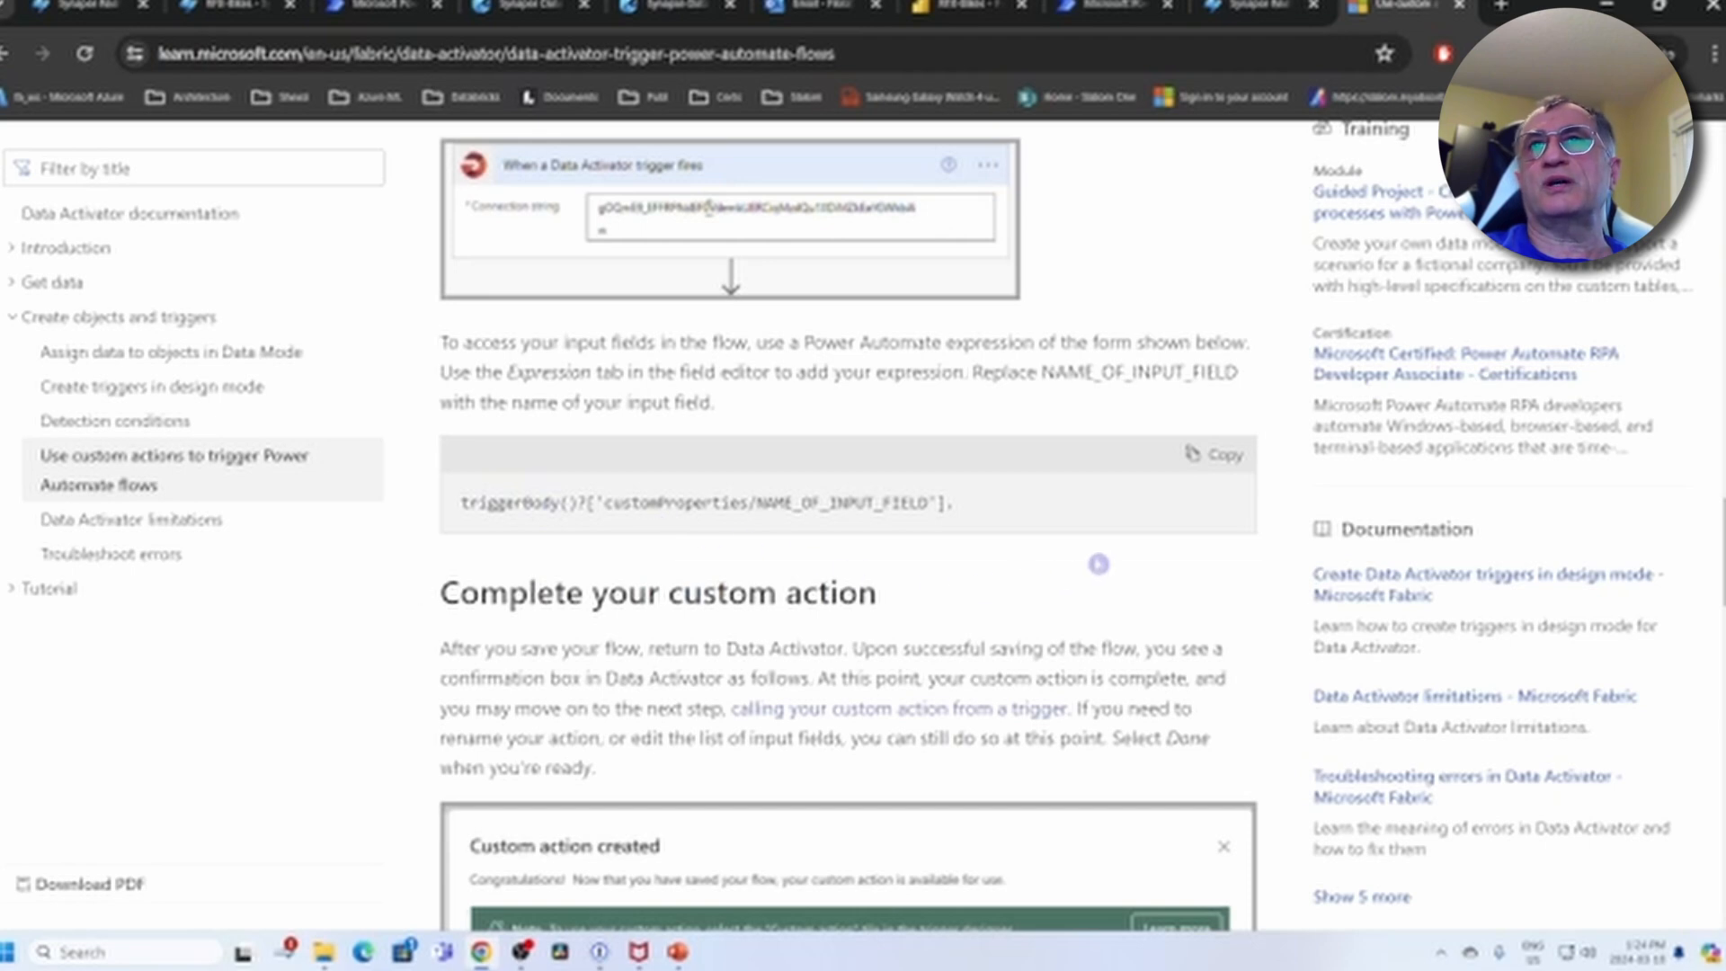
left_click(1228, 454)
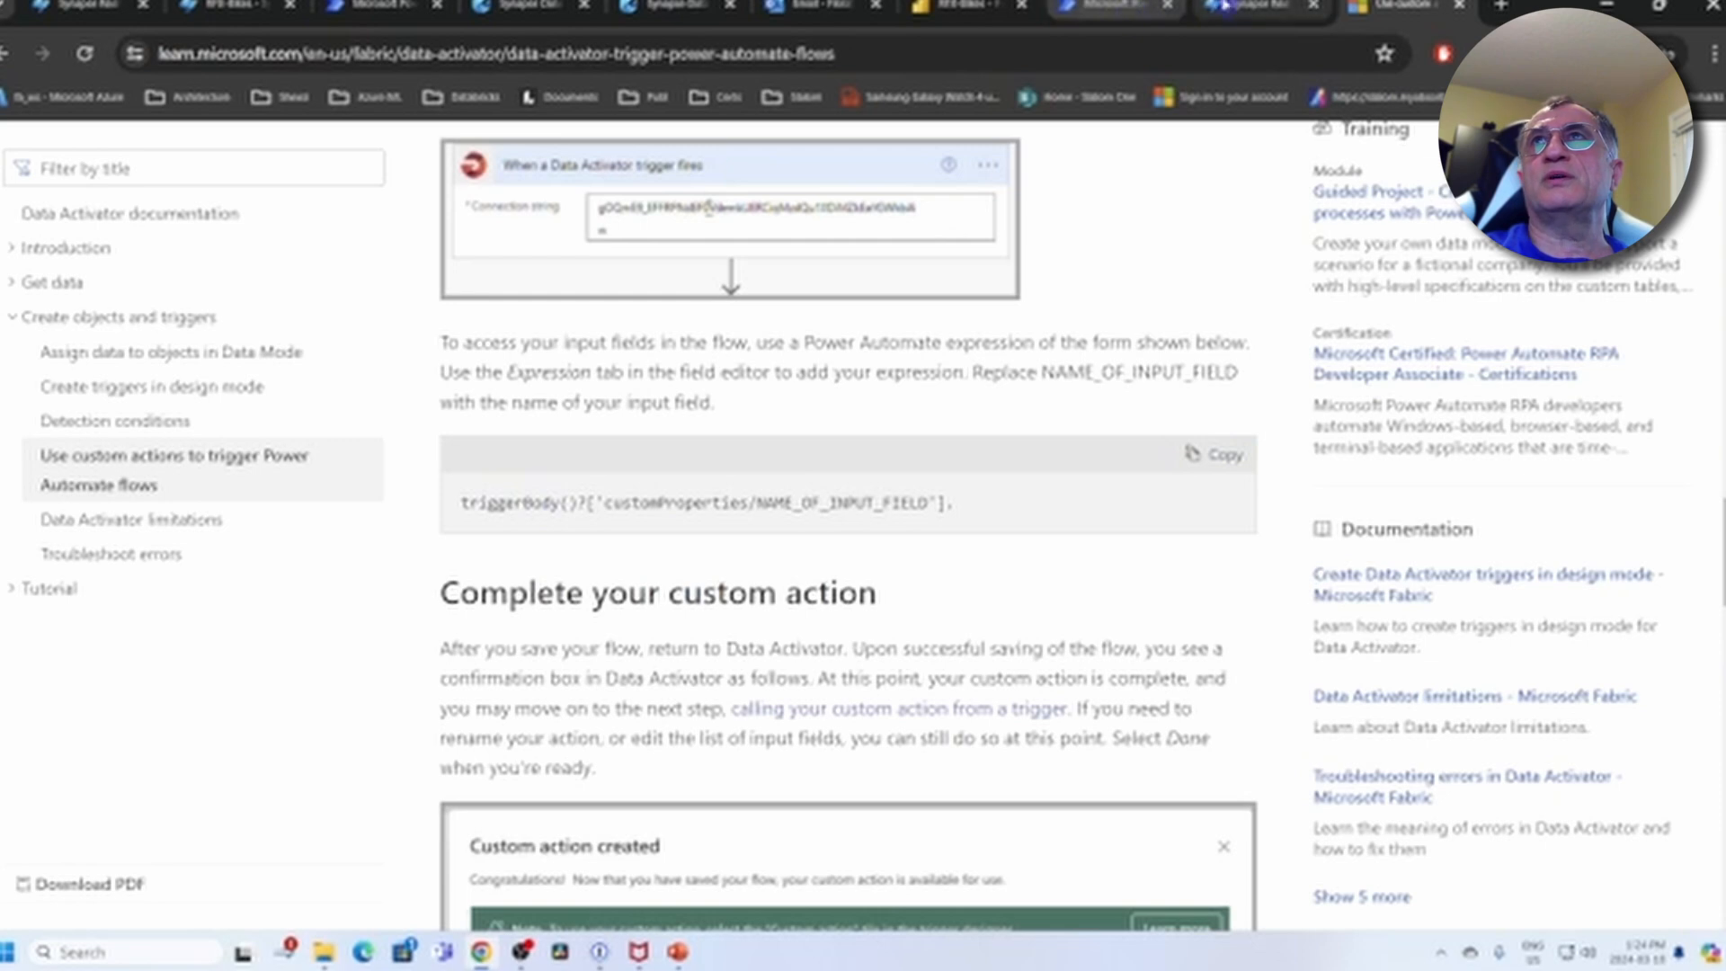
left_click(1224, 7)
left_click(1114, 10)
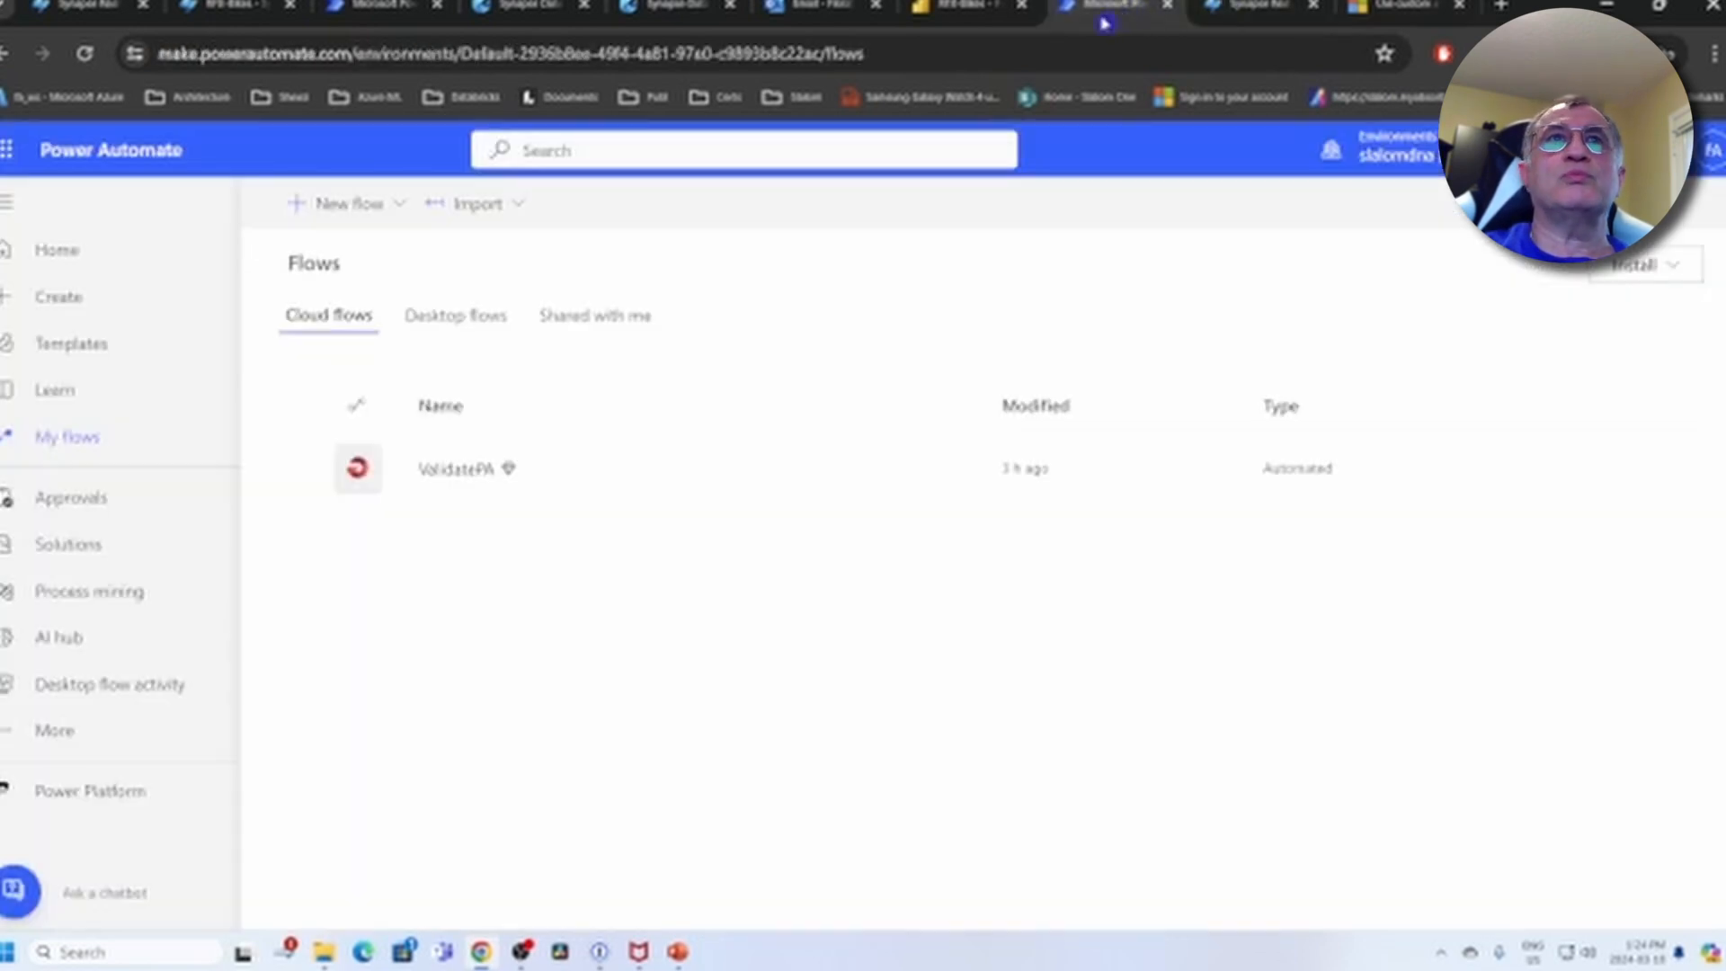
left_click(388, 9)
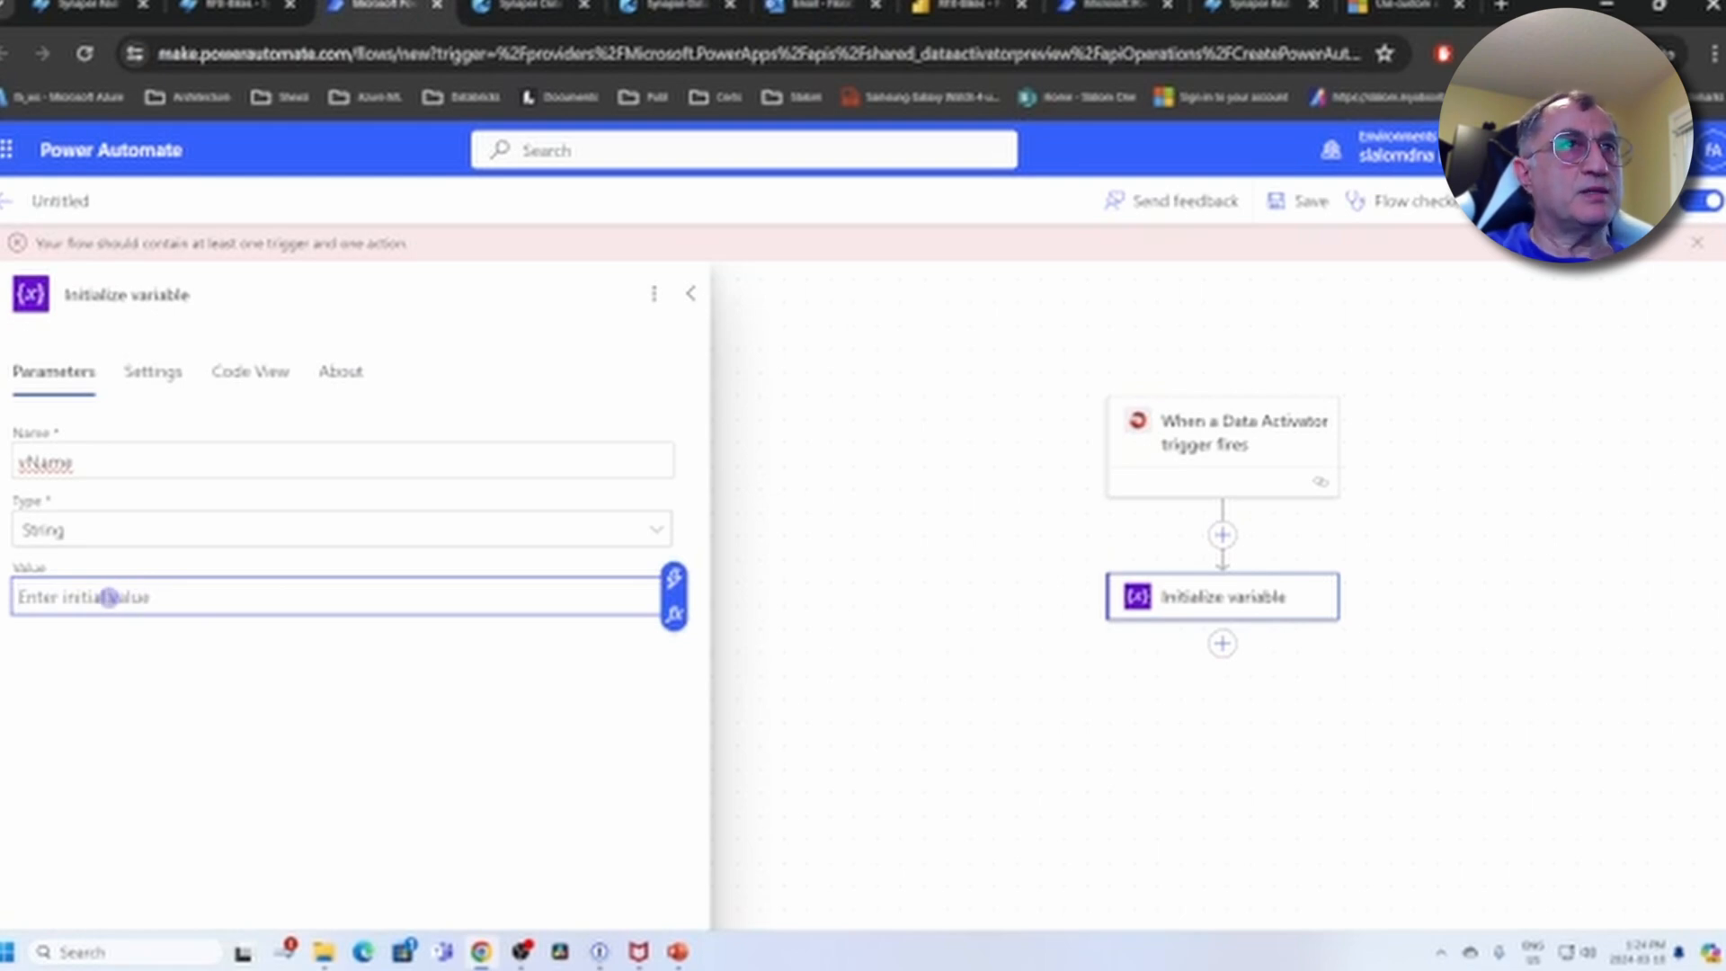
key("ctrl+v")
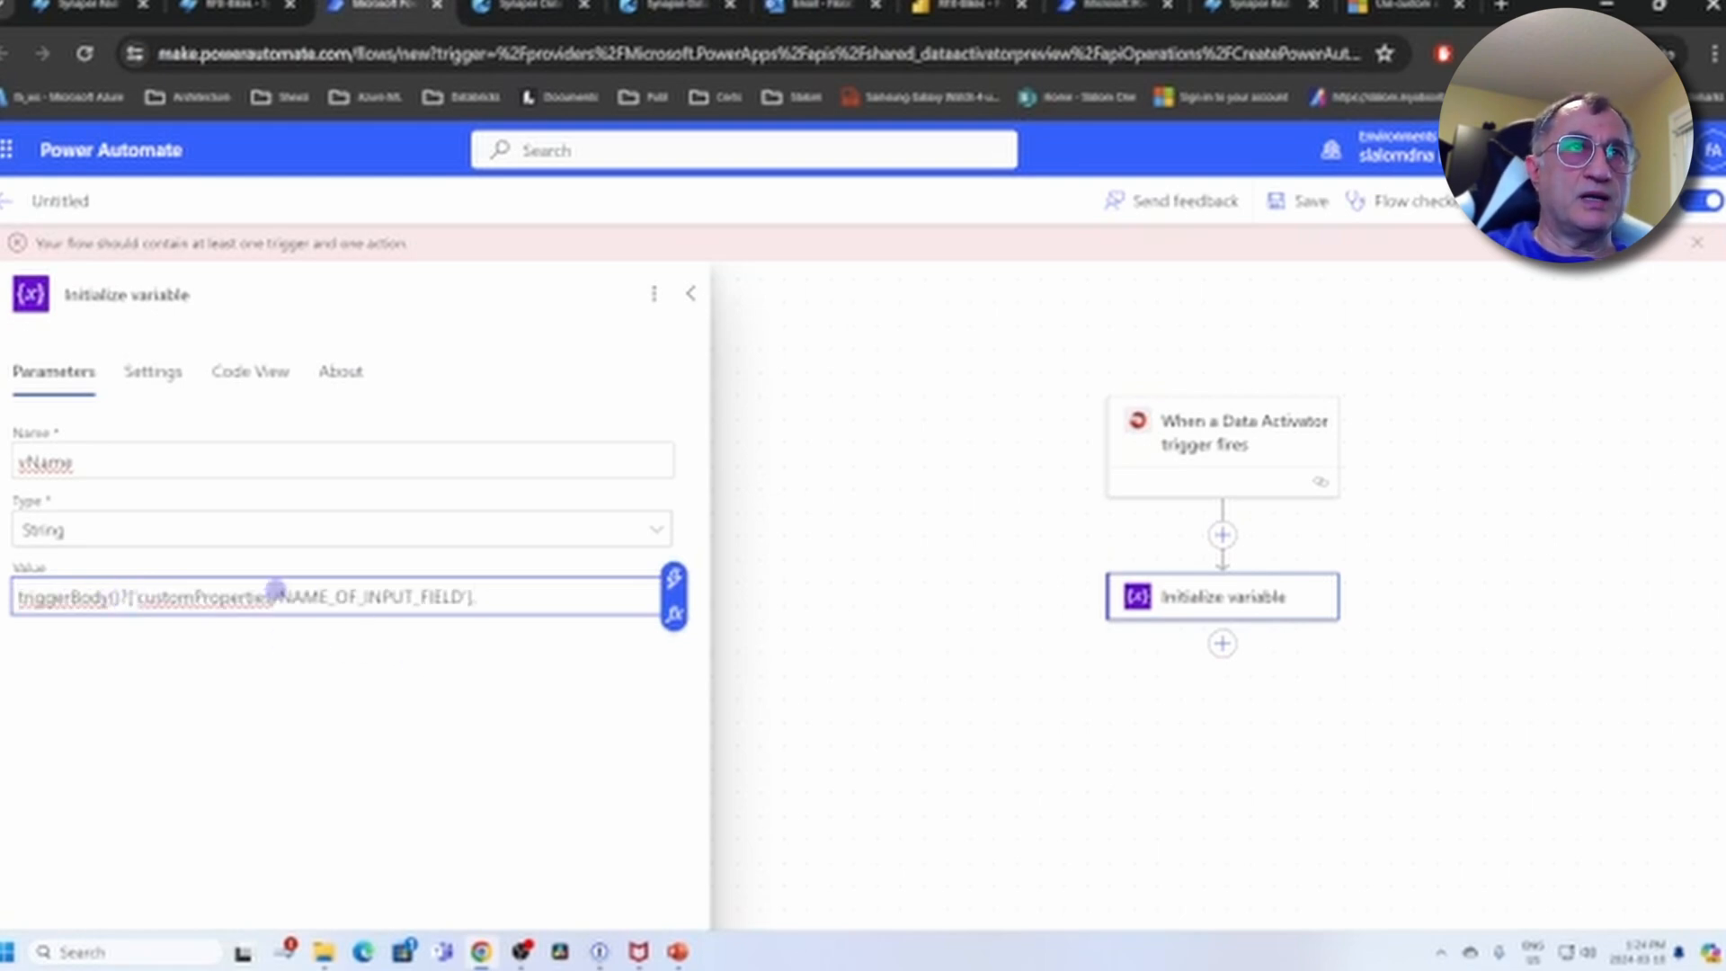
Replace the NAME_OF_INPUT_FIELD placeholder in the vName expression with Name
left_click(278, 596)
left_click_drag(279, 596, 463, 591)
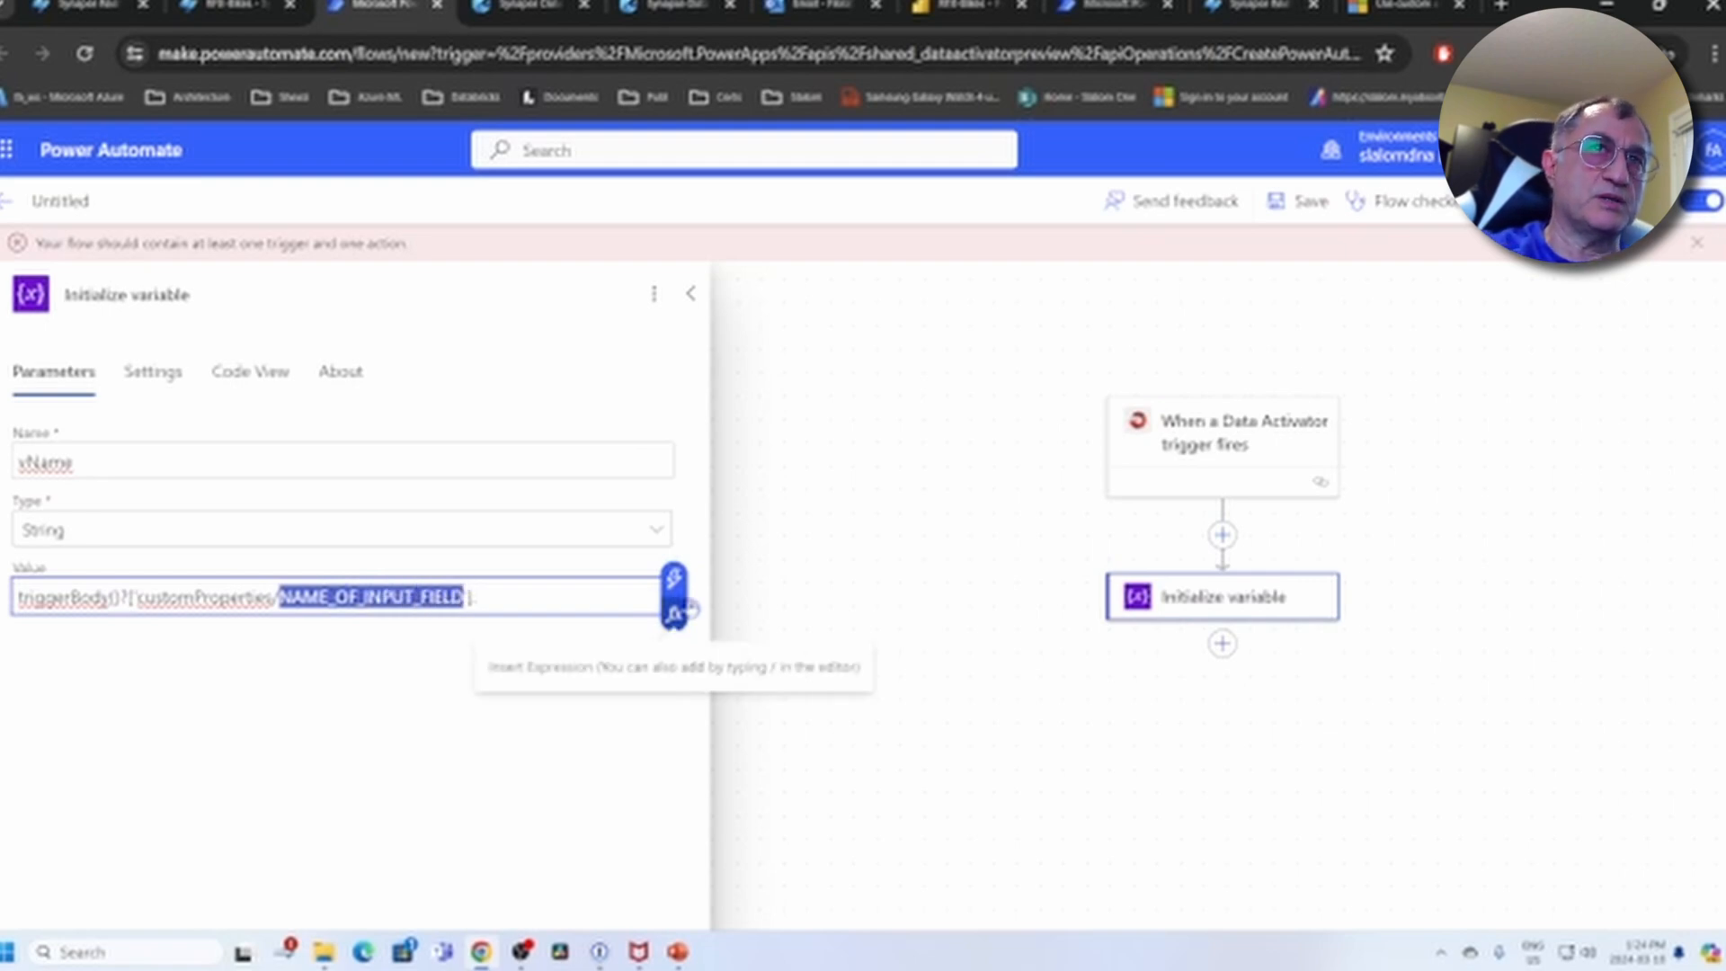
type("Name")
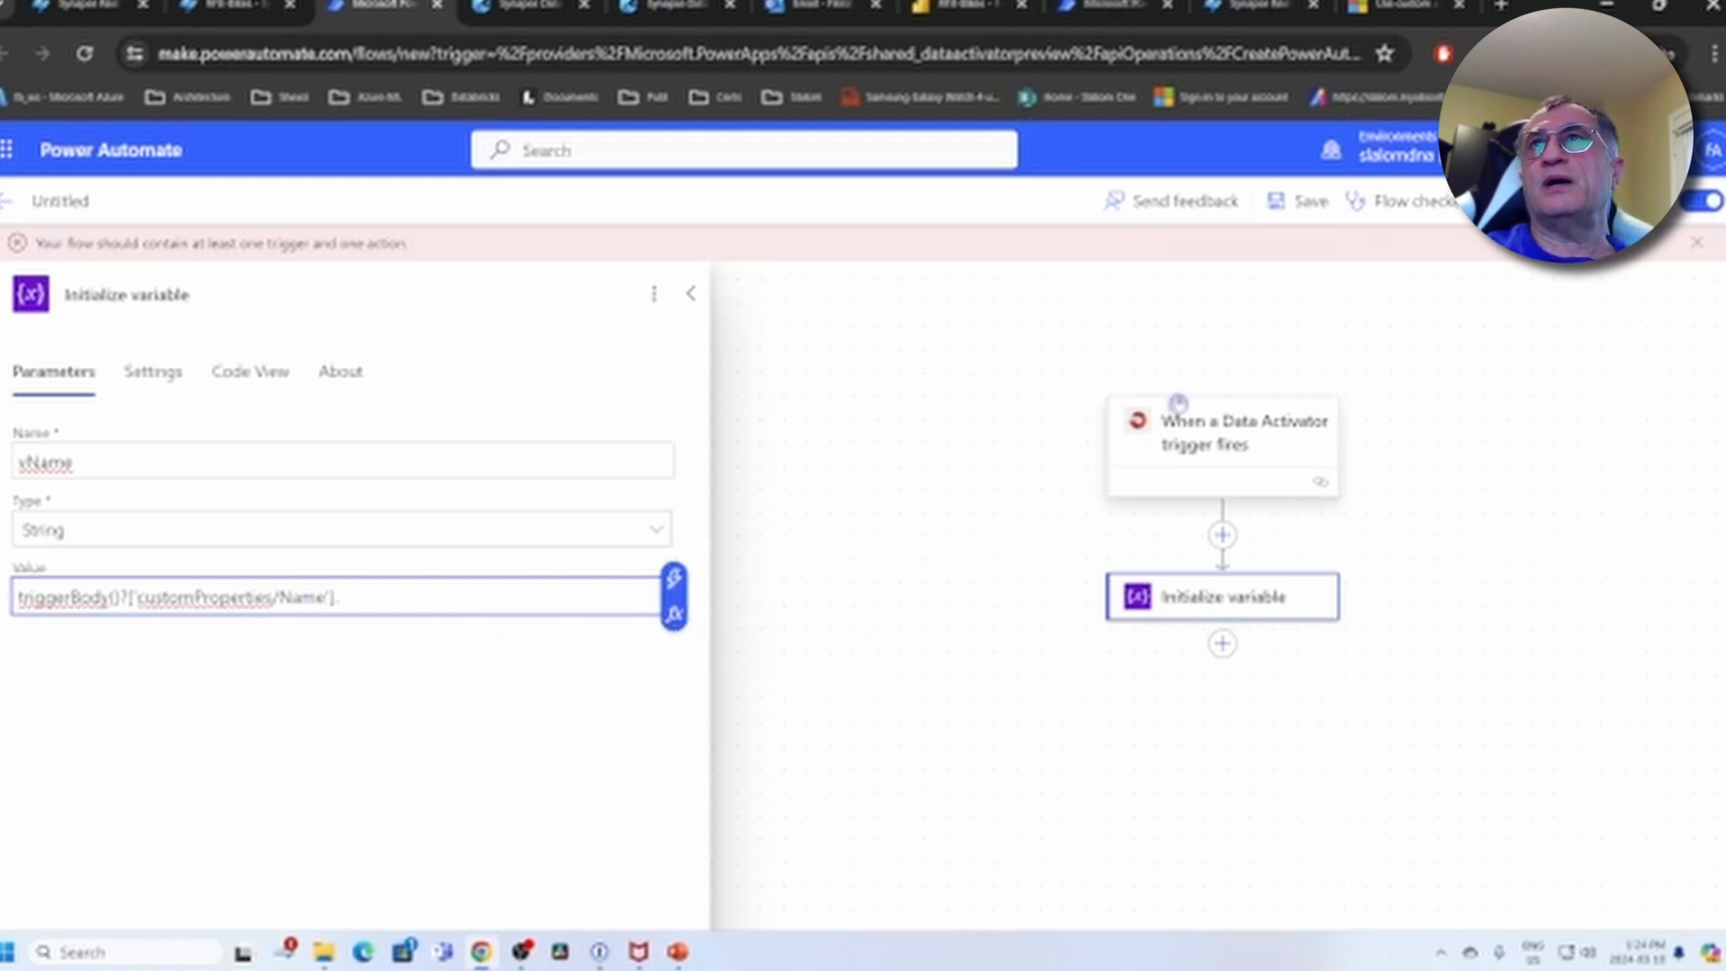
Name the flow MyFirstFlow and save it
left_click(92, 210)
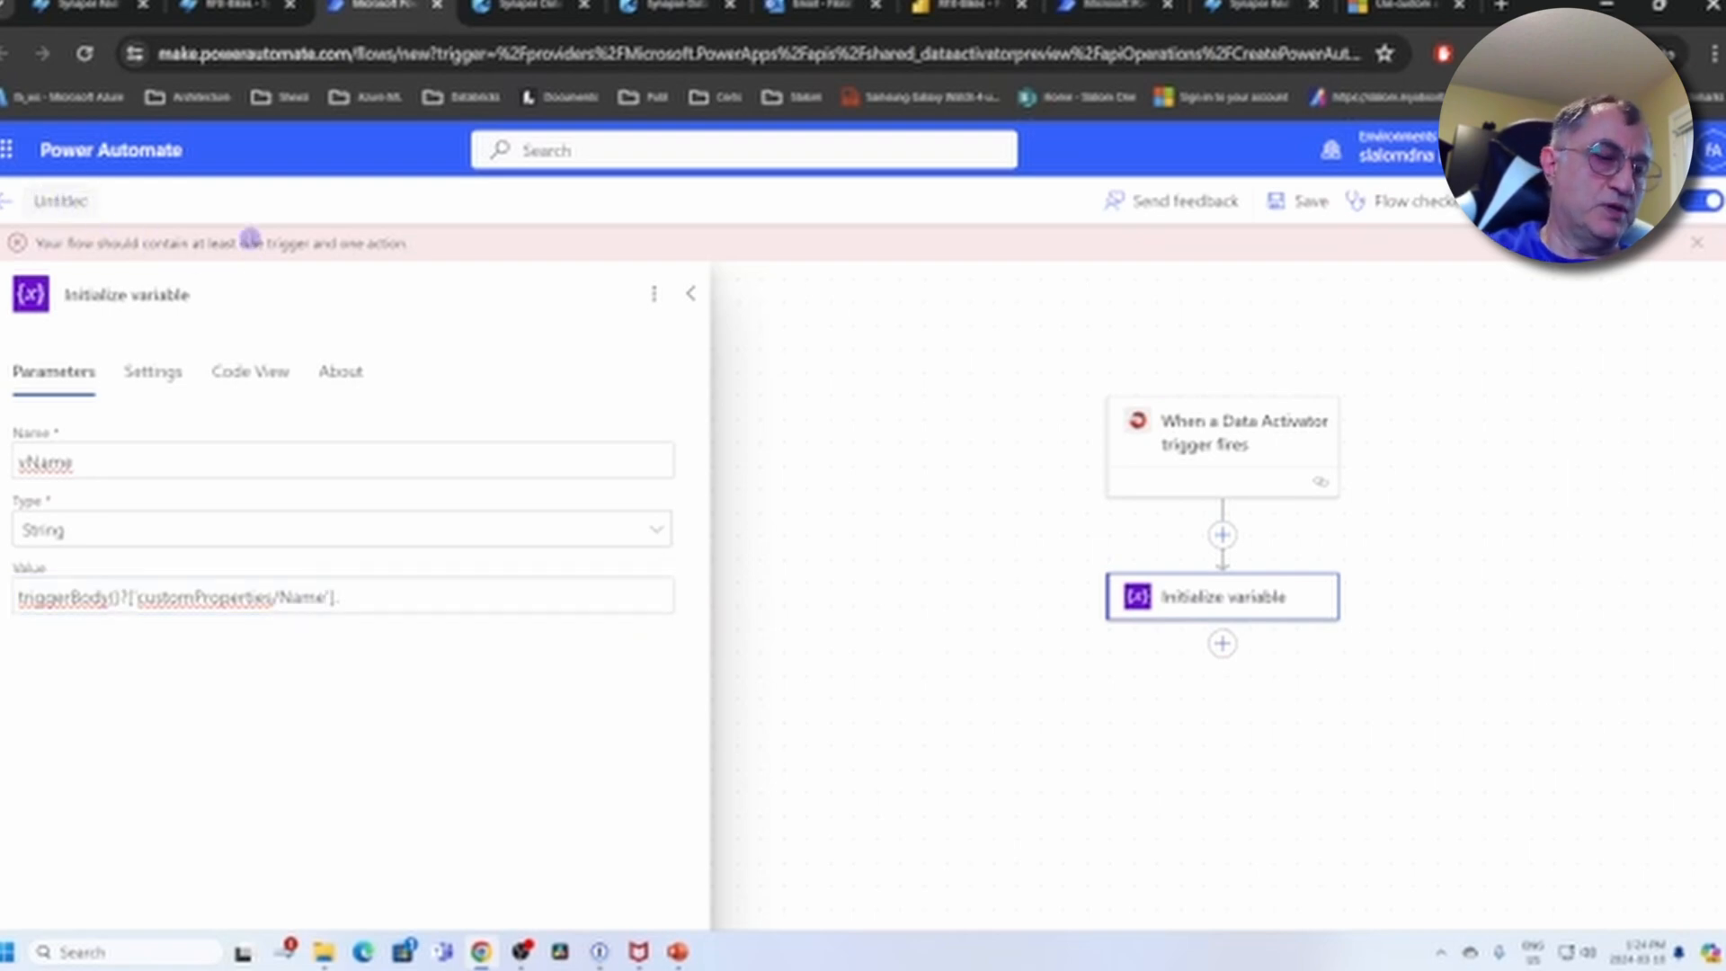
key("BackSpace")
type("V")
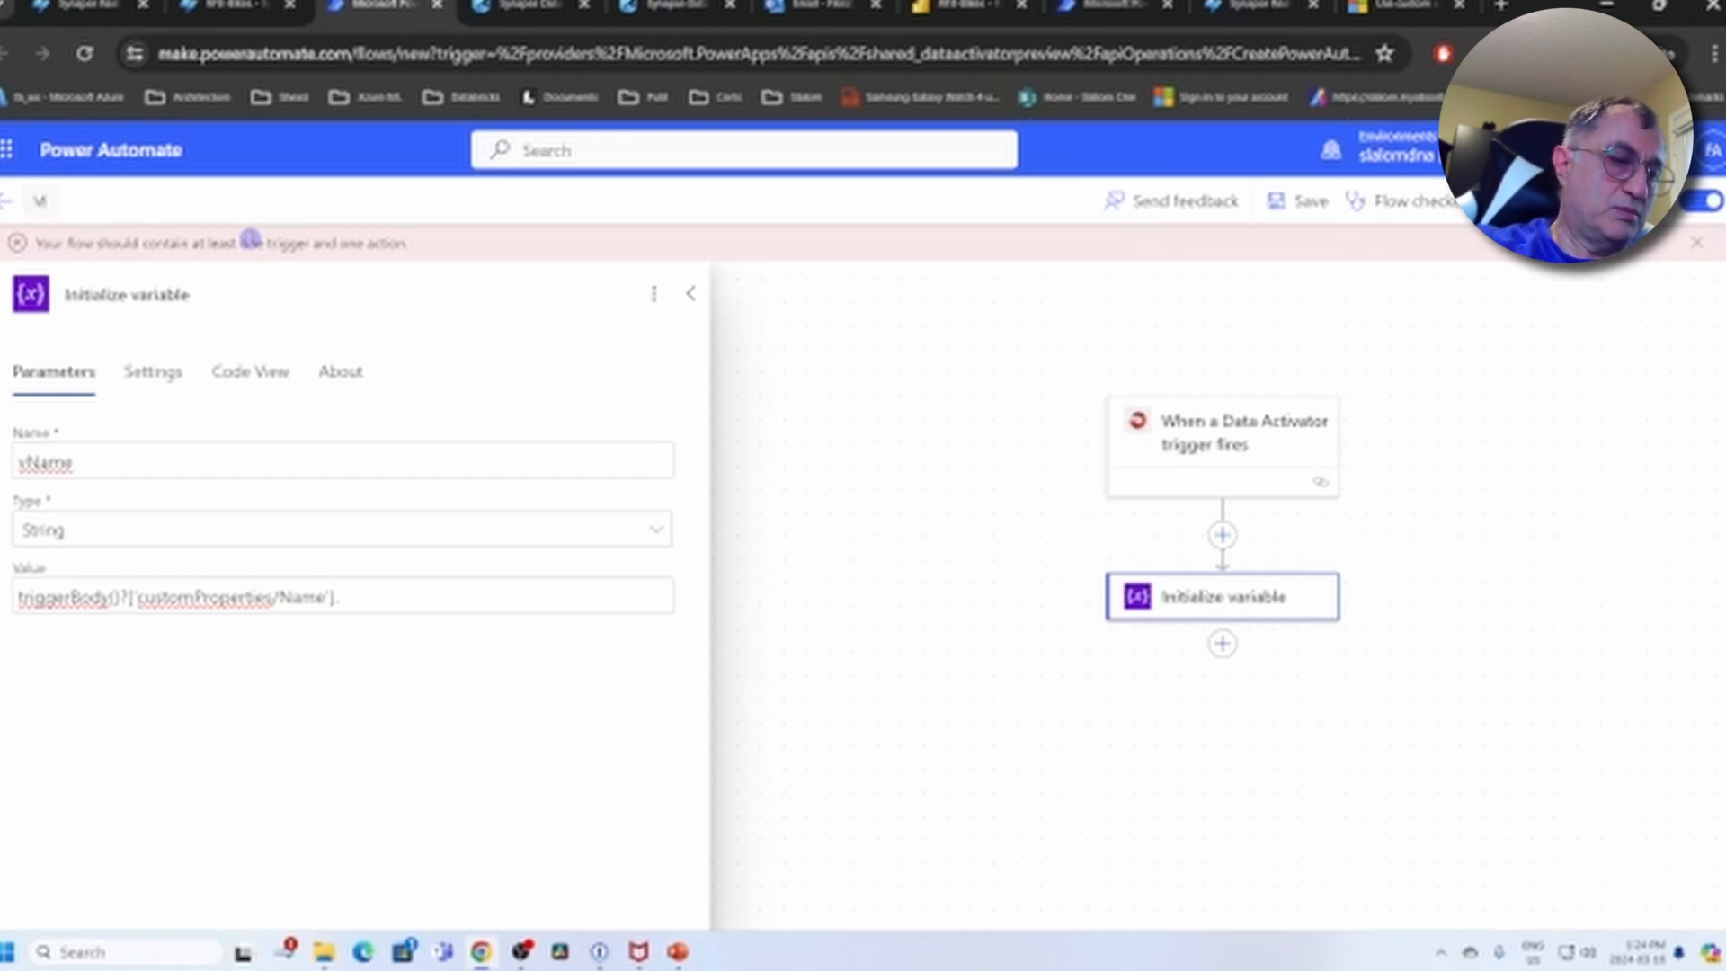
type("yFi")
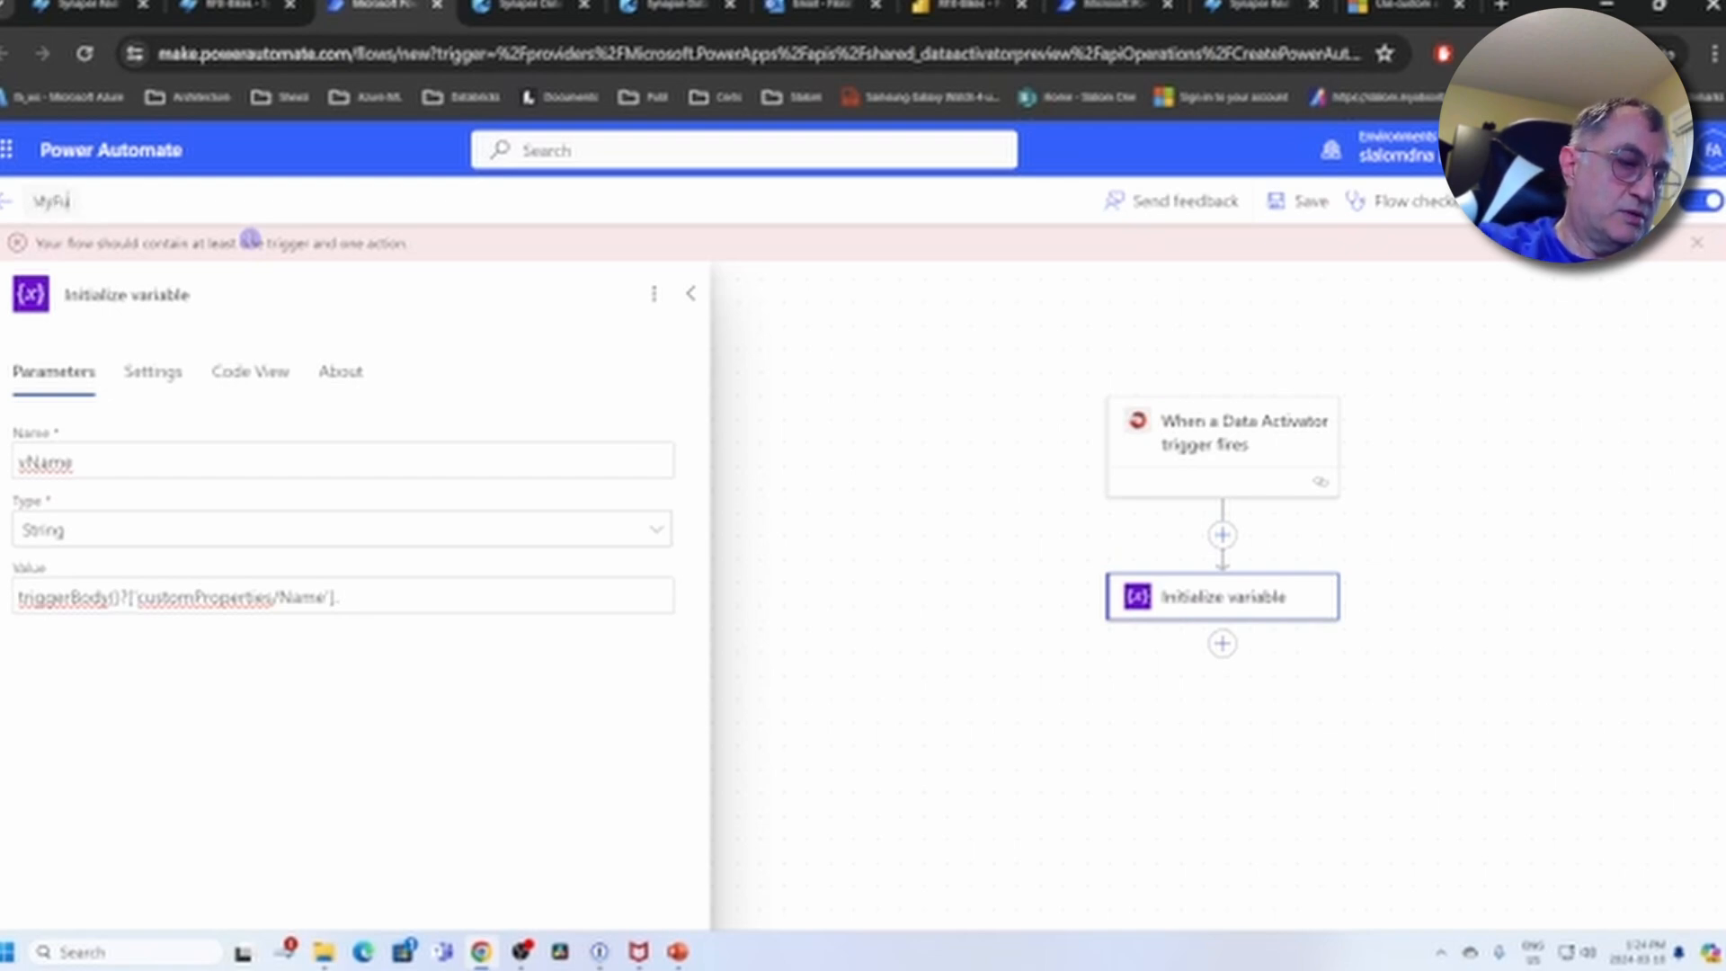
type("rst")
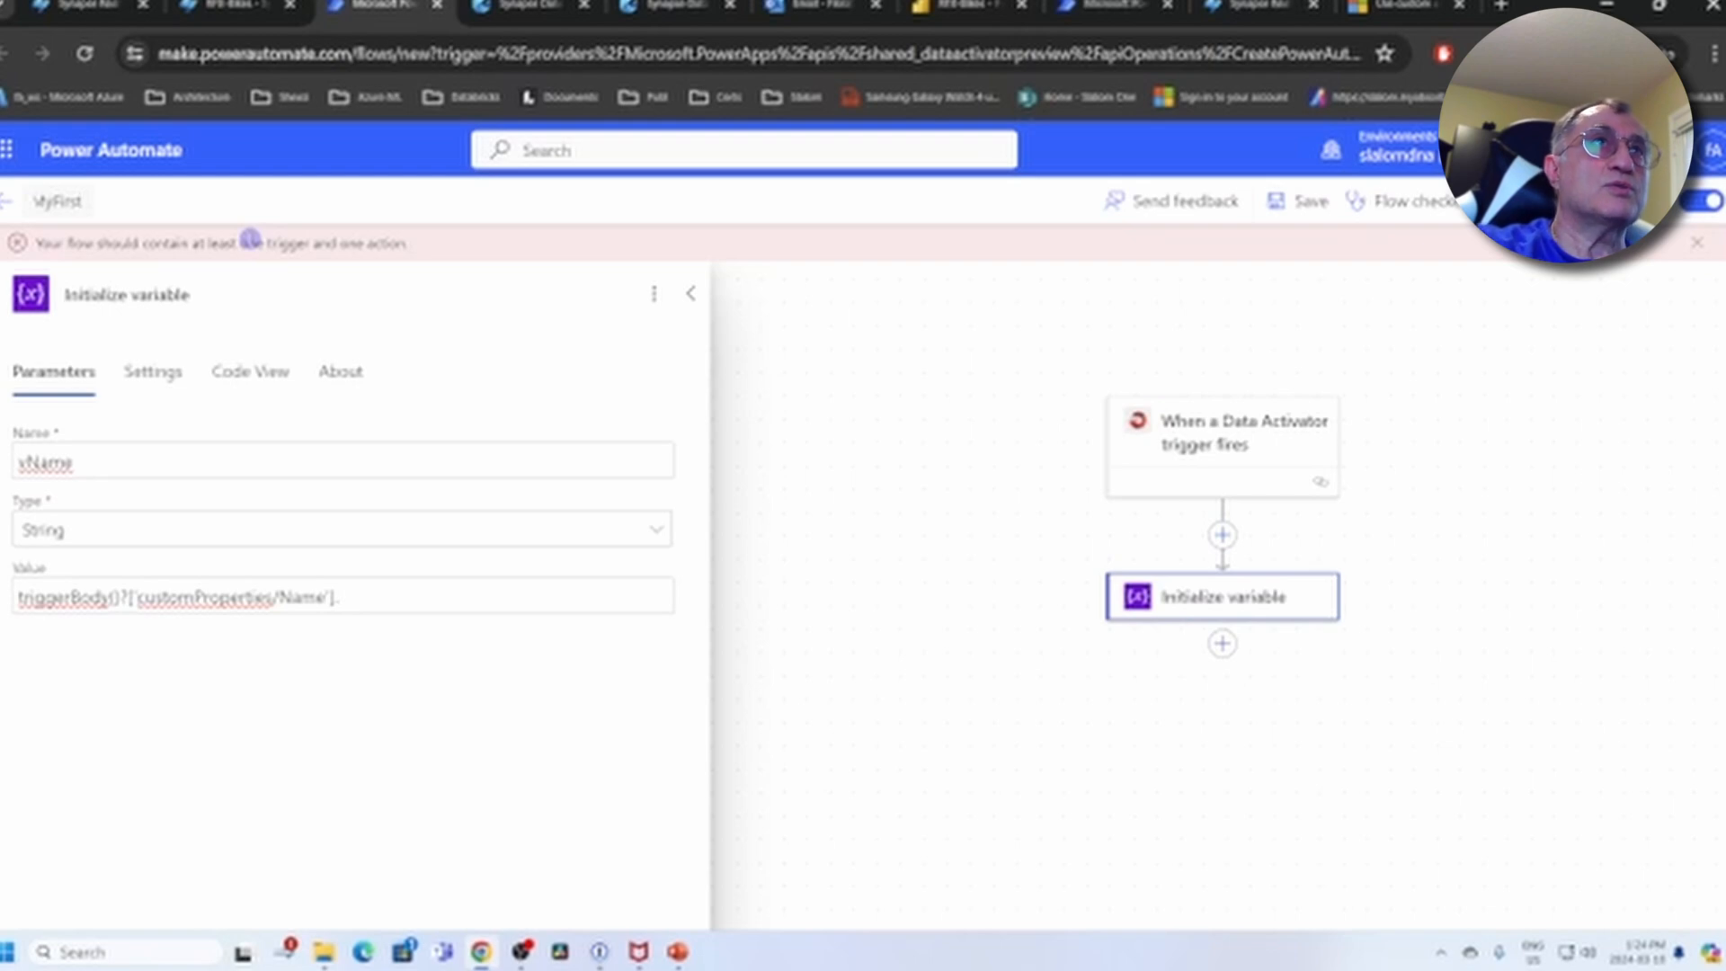
type("Flow")
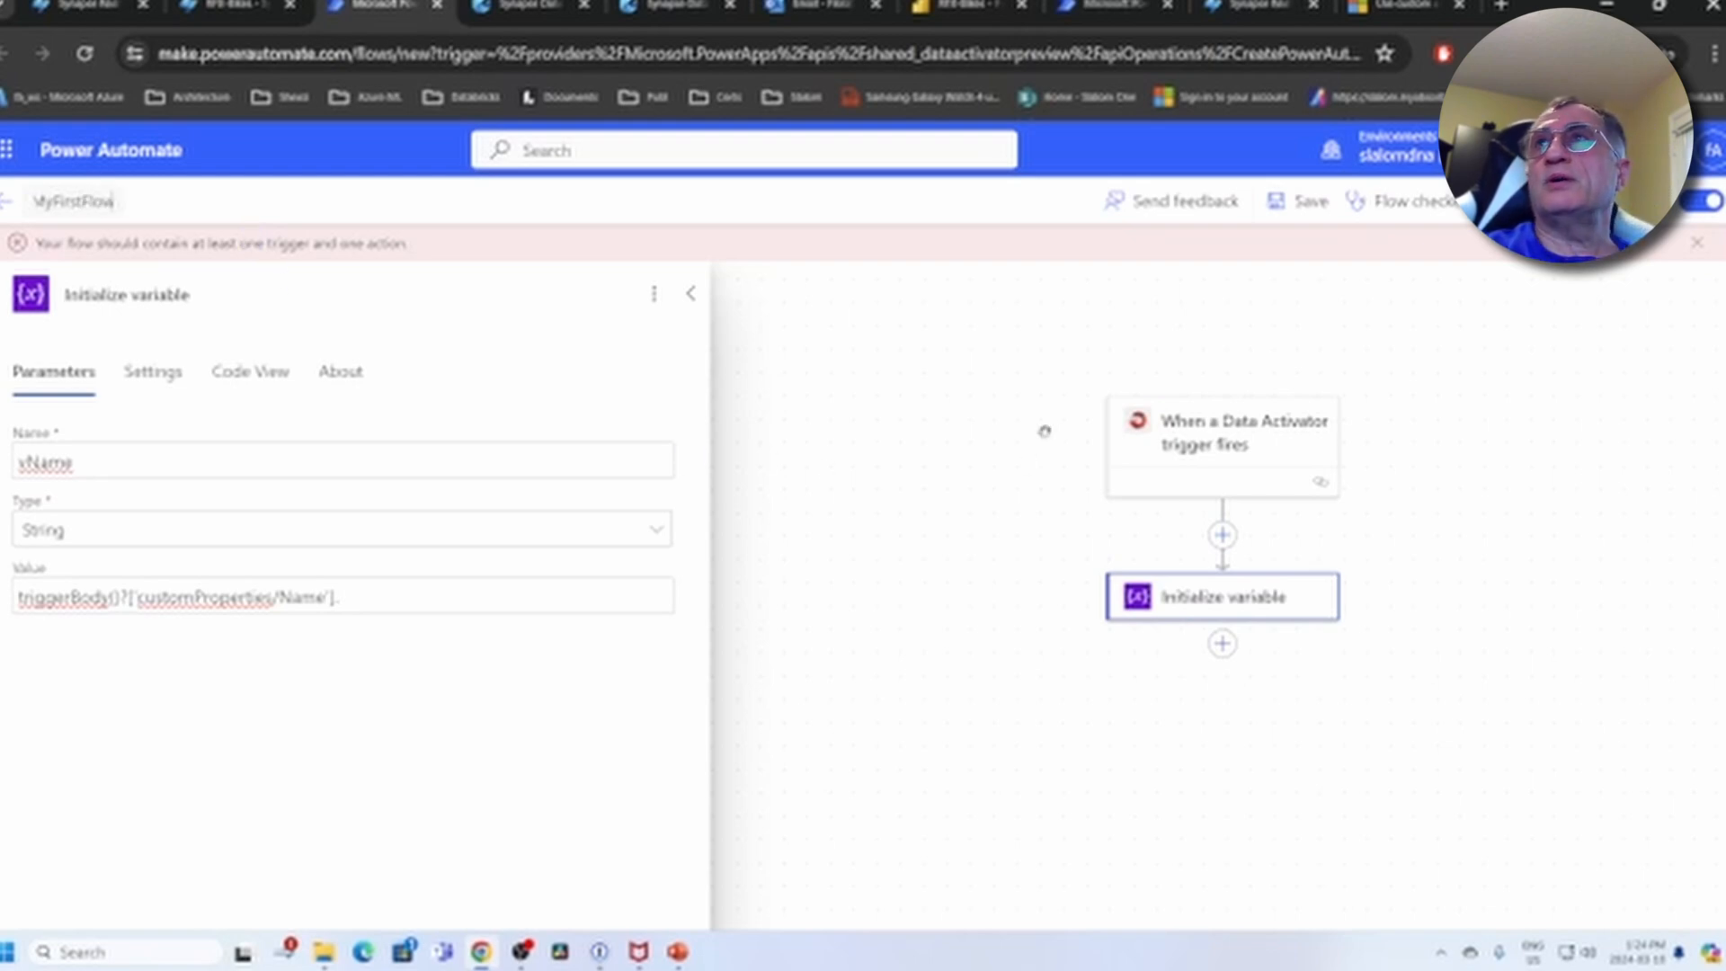
left_click(1298, 200)
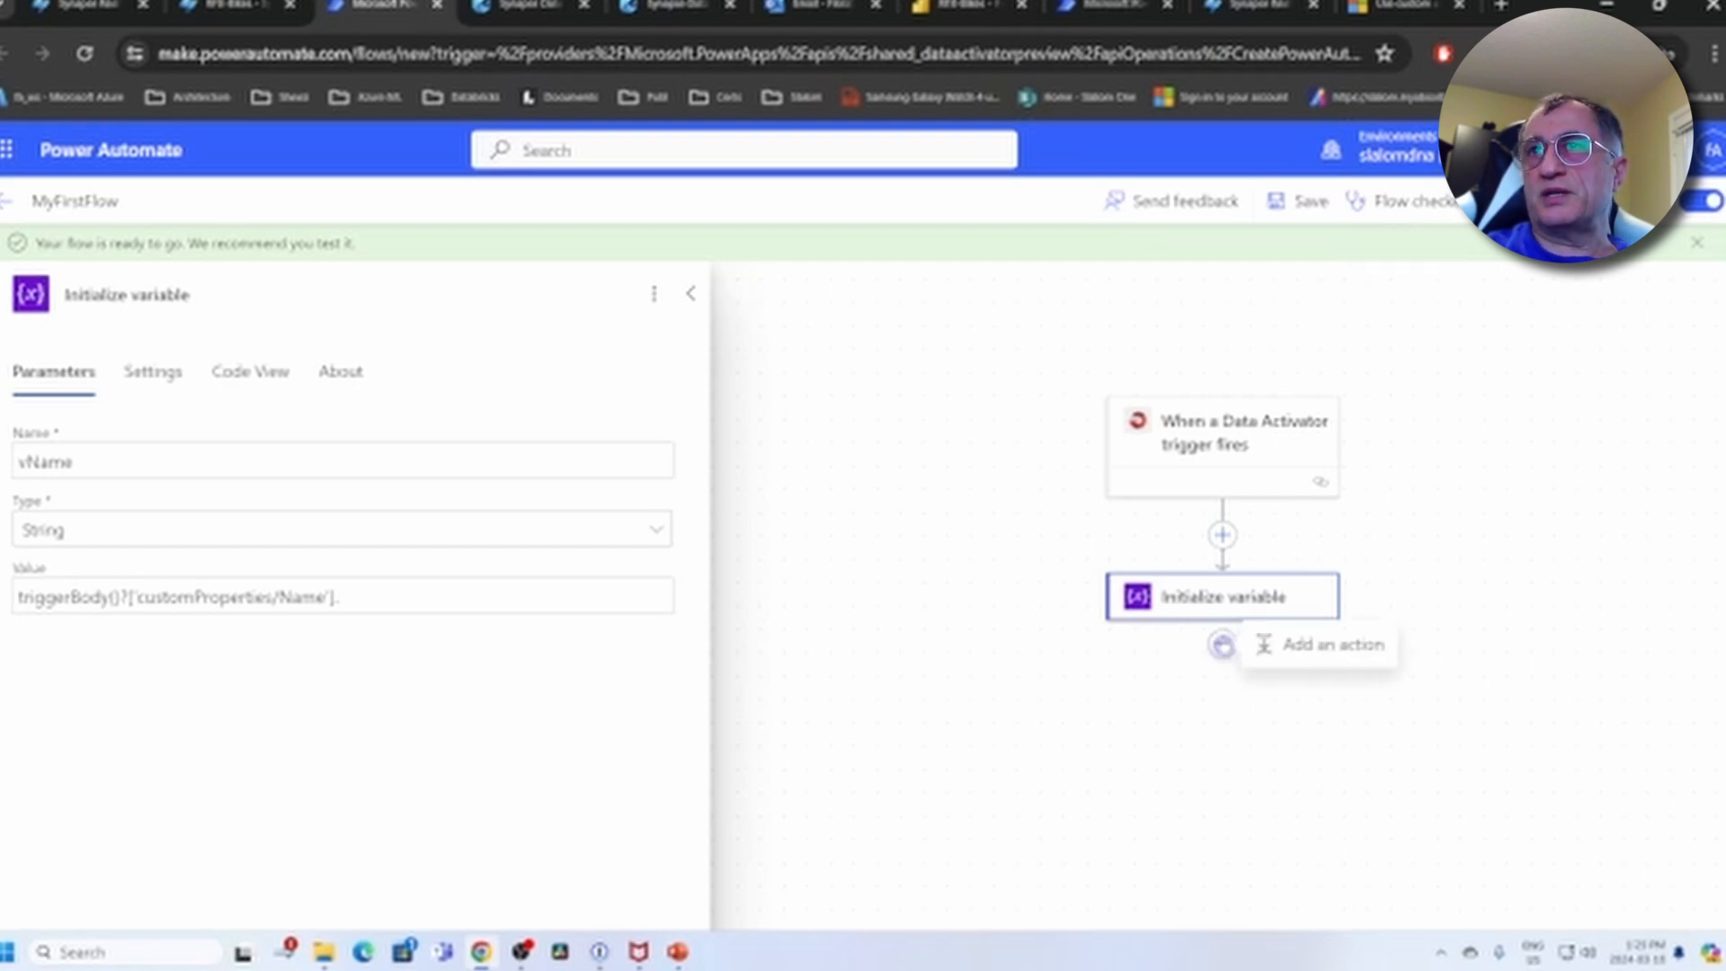
Add a second Initialize variable action after the existing one
left_click(1262, 648)
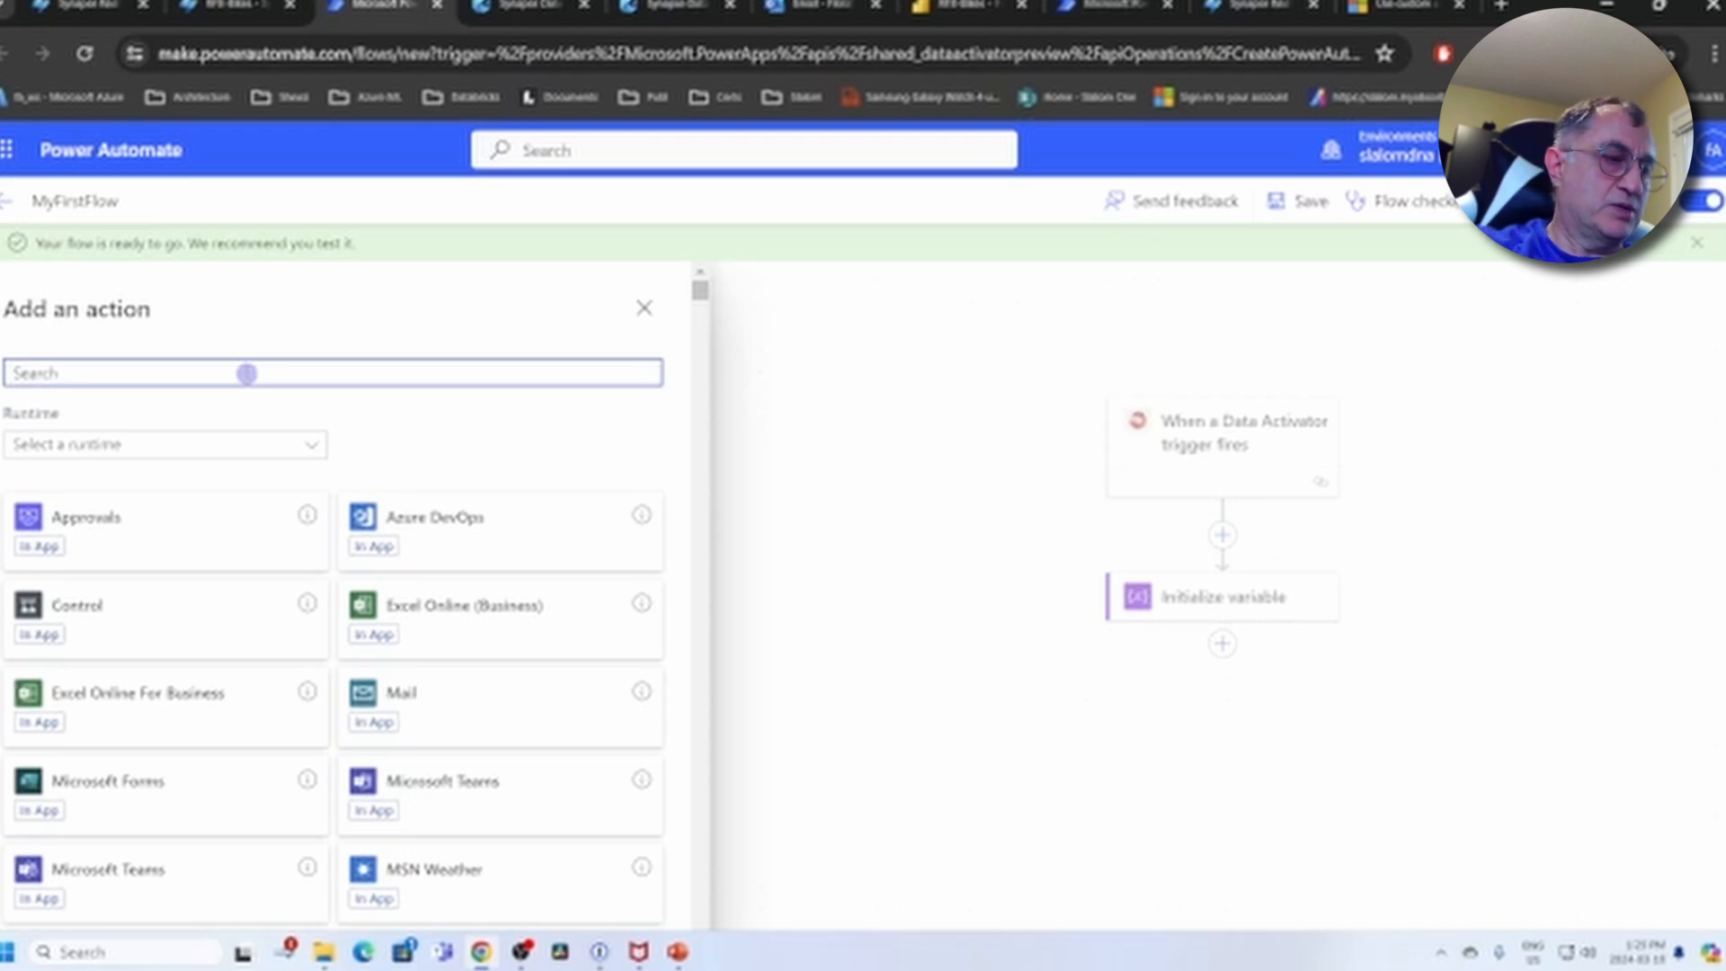
type("Var")
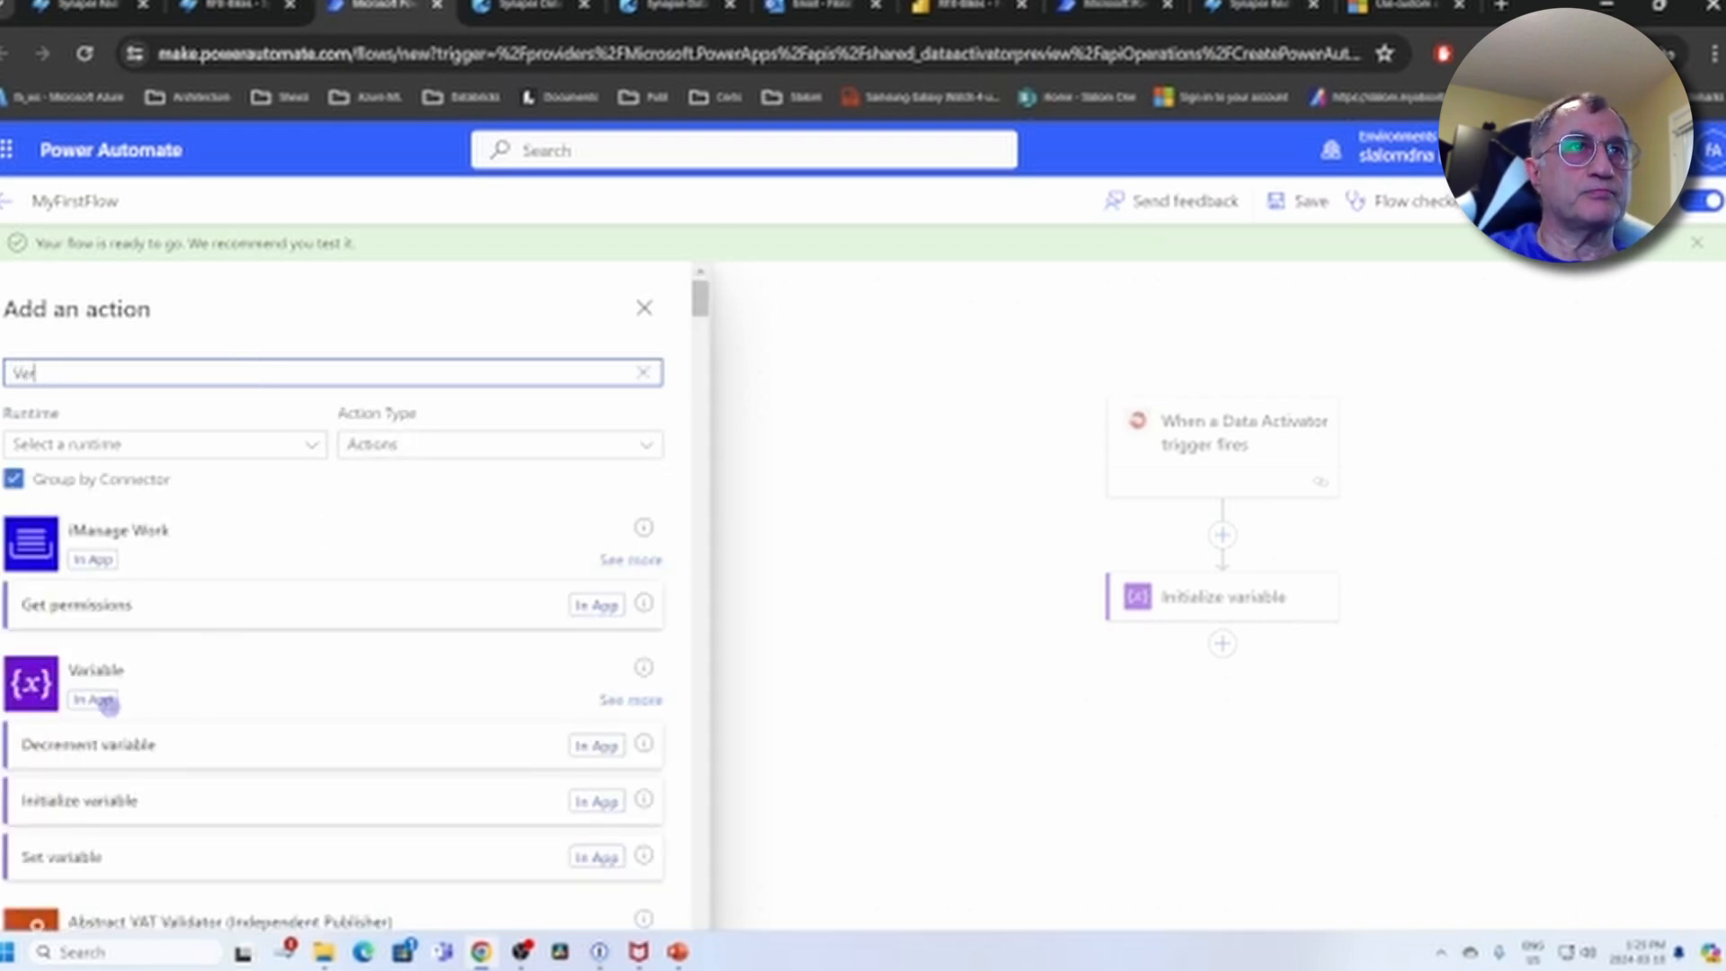
left_click(86, 789)
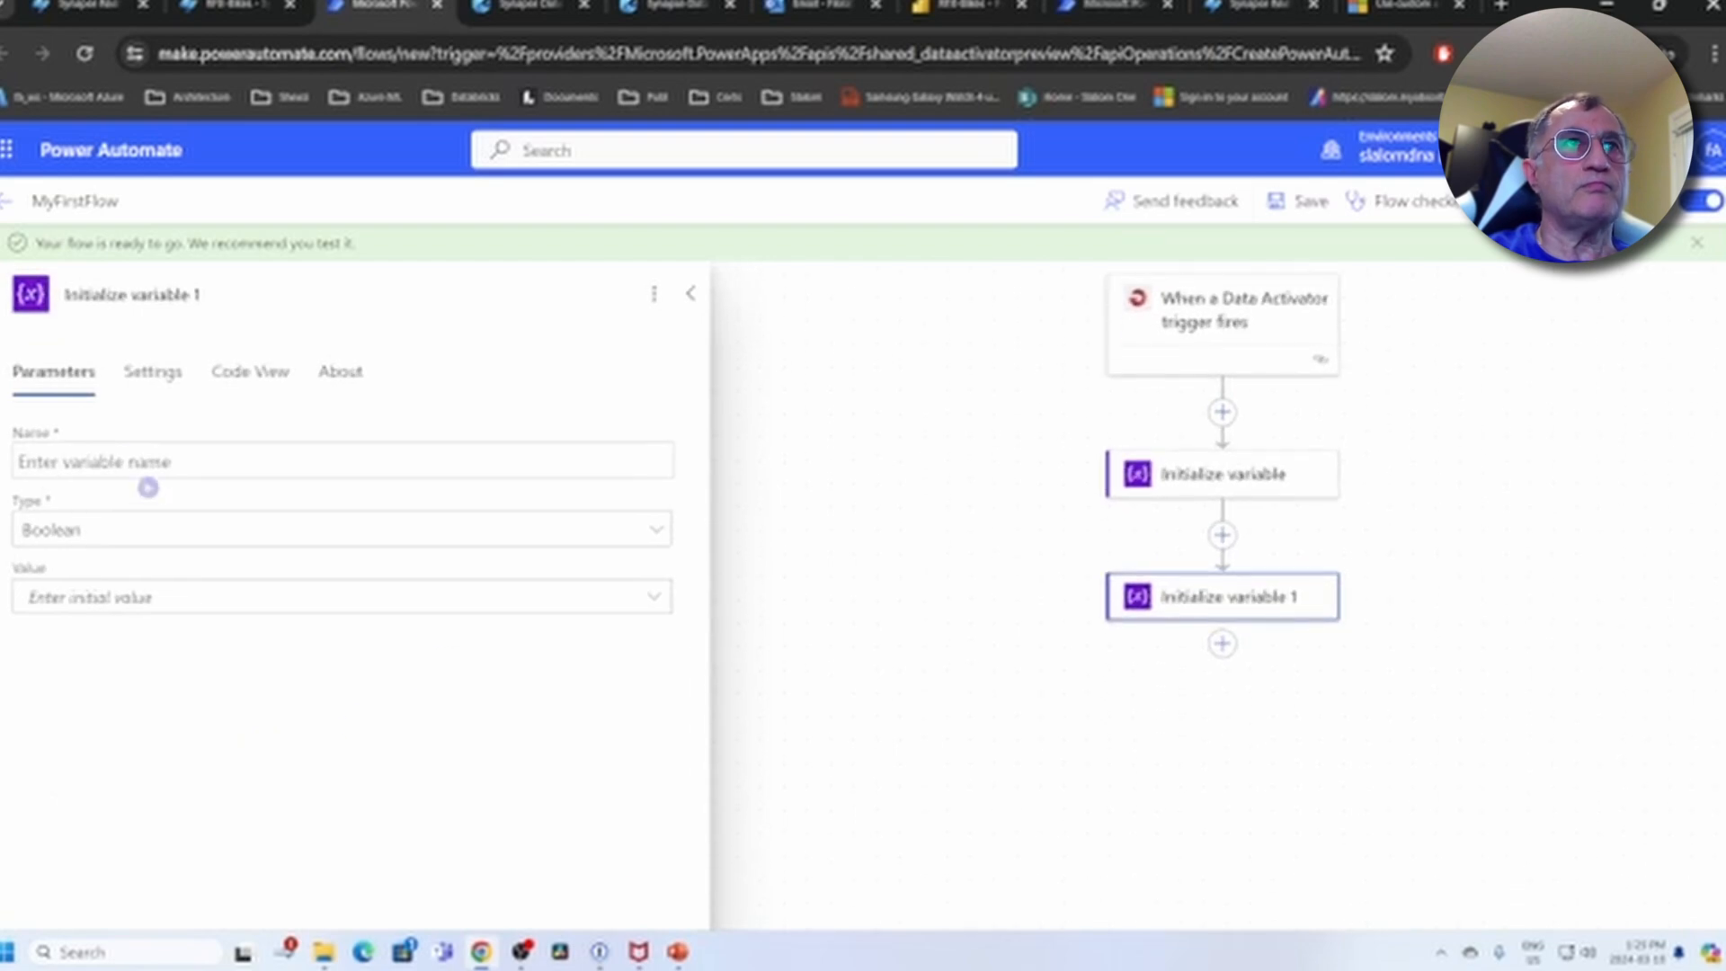
Name the second variable vBikeNum and set its type to String
left_click(133, 456)
type("v")
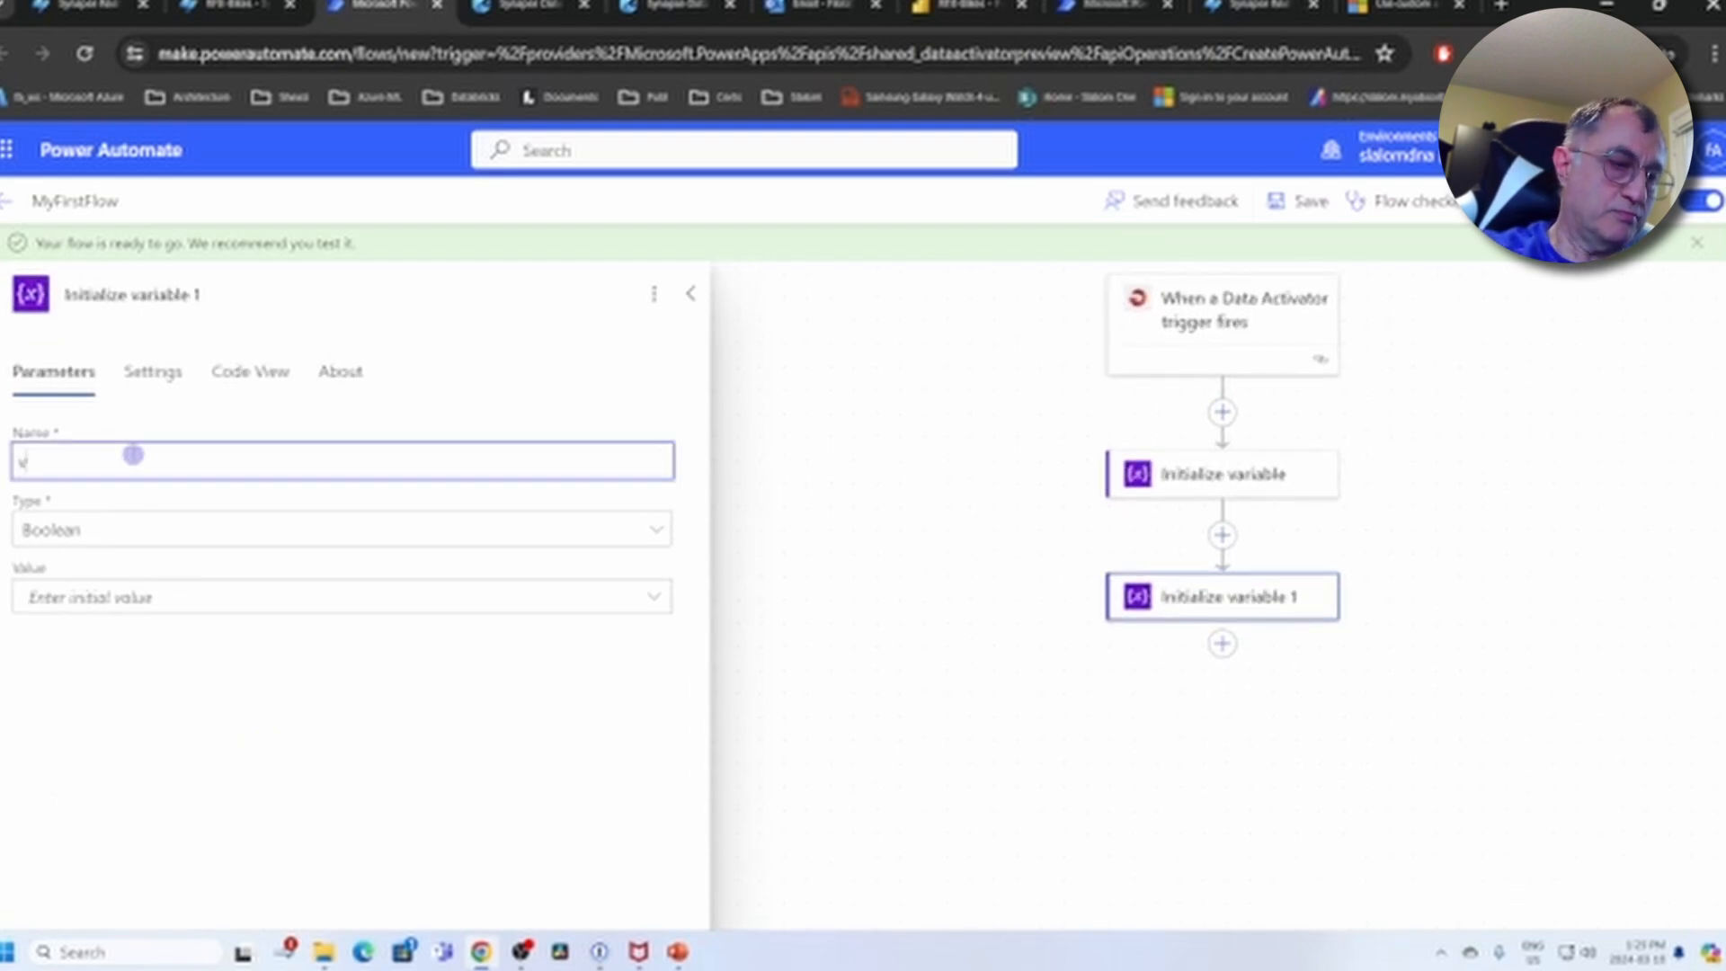
type("B")
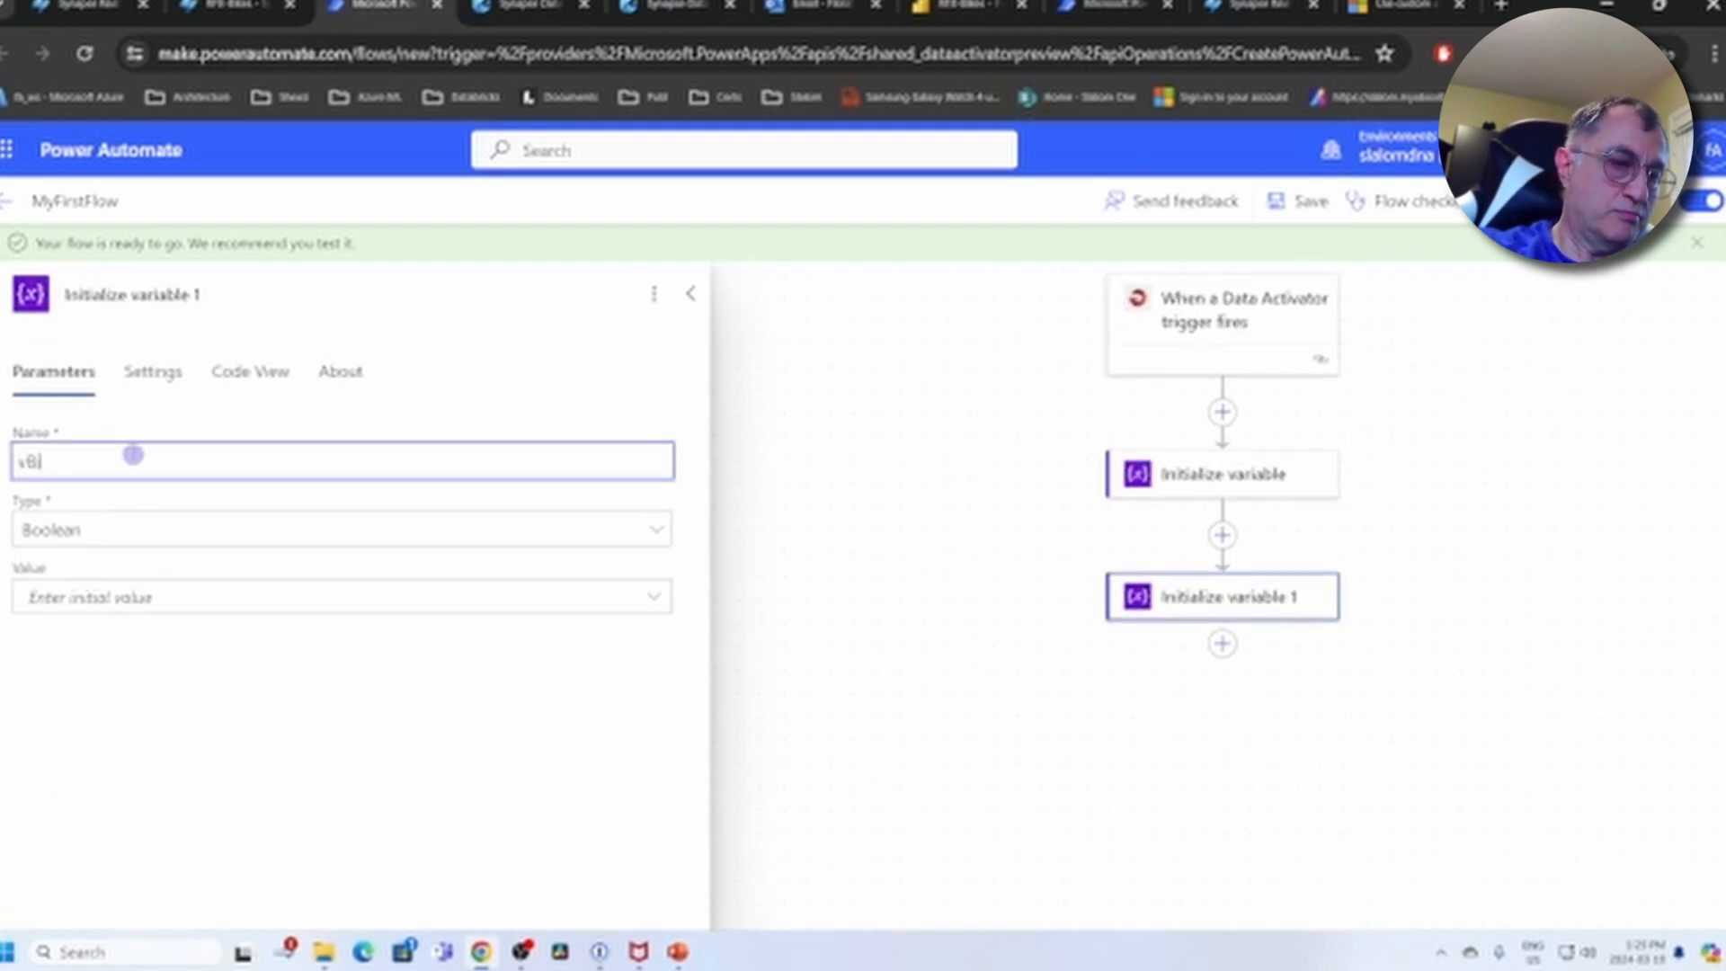
type("ikeNum")
key("Tab")
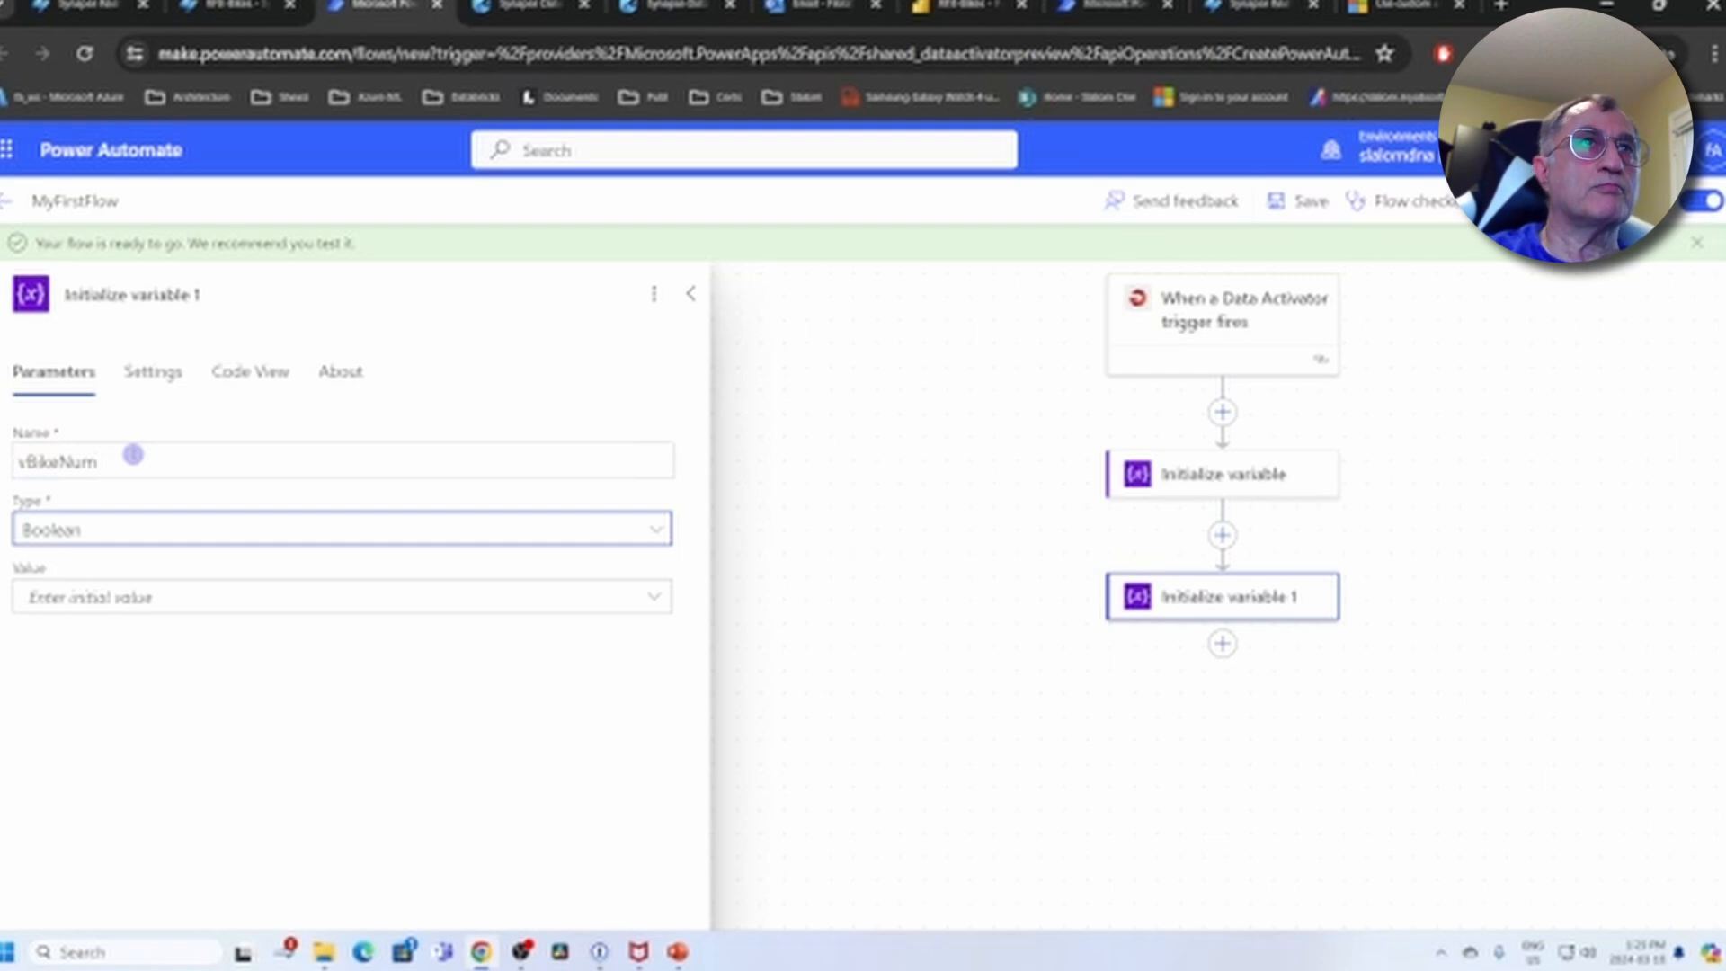
left_click(154, 534)
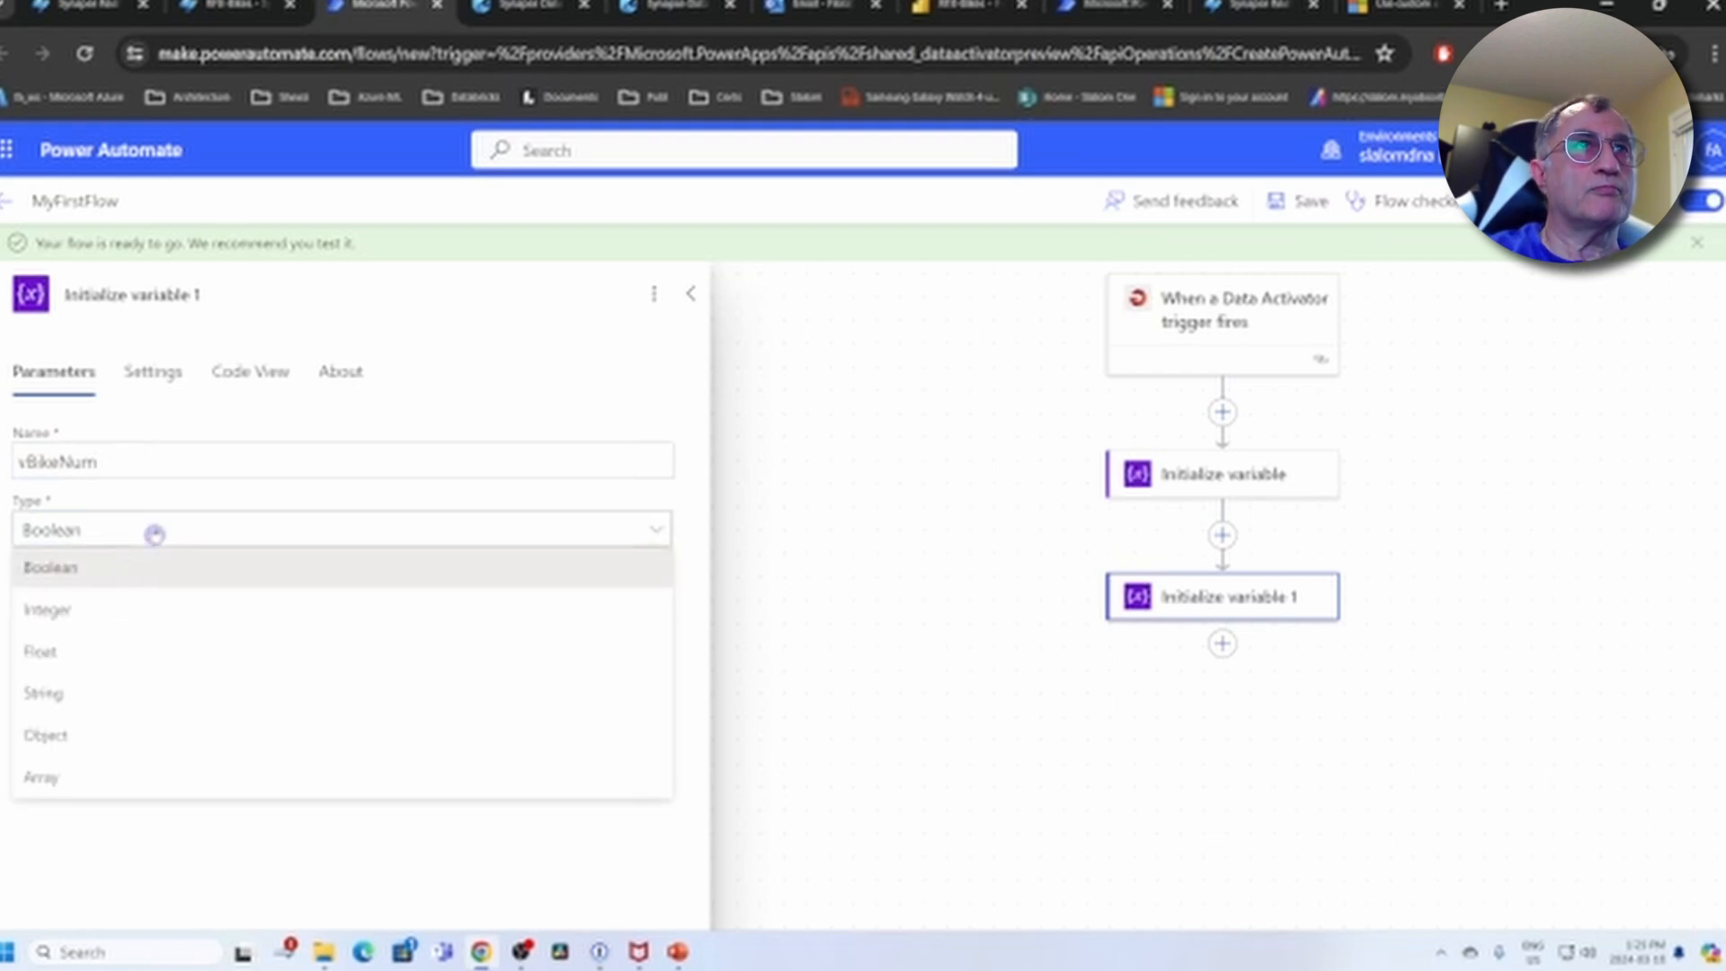
left_click(67, 703)
Give vBikeNum the copied triggerBody expression with No_Bikes in place of NAME_OF_INPUT_FIELD, and save the flow
left_click(174, 598)
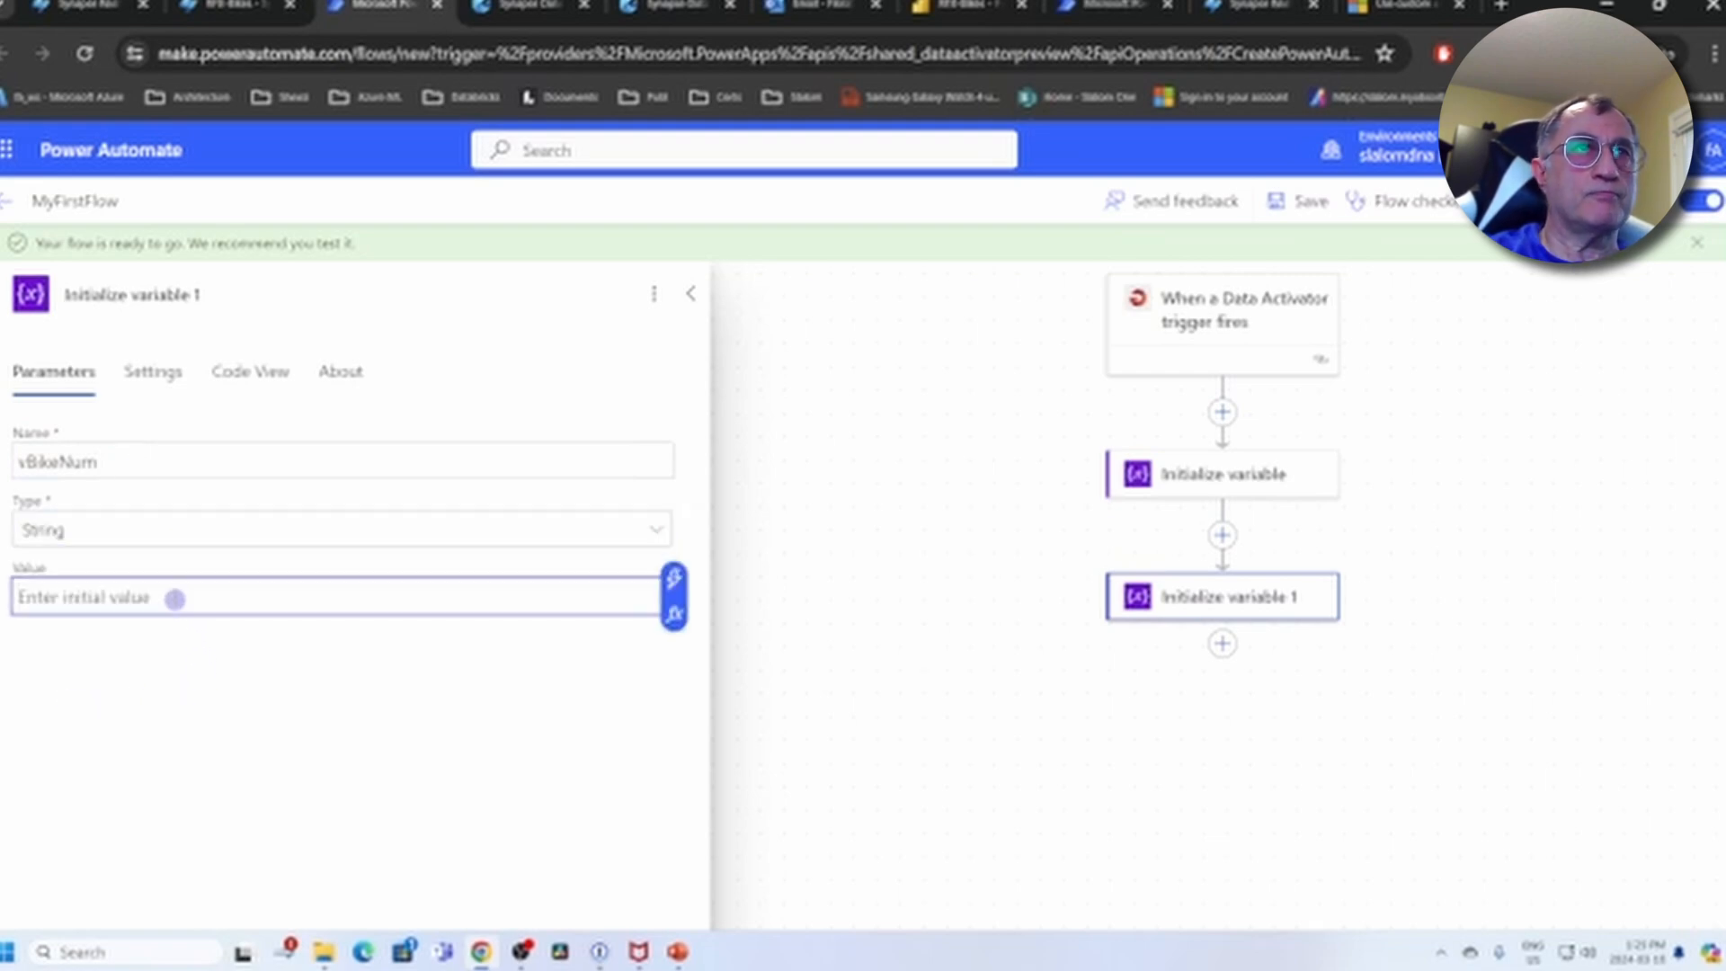
type("triggerBody()?['customProperties/NAME_OF_INPUT_FIELD']")
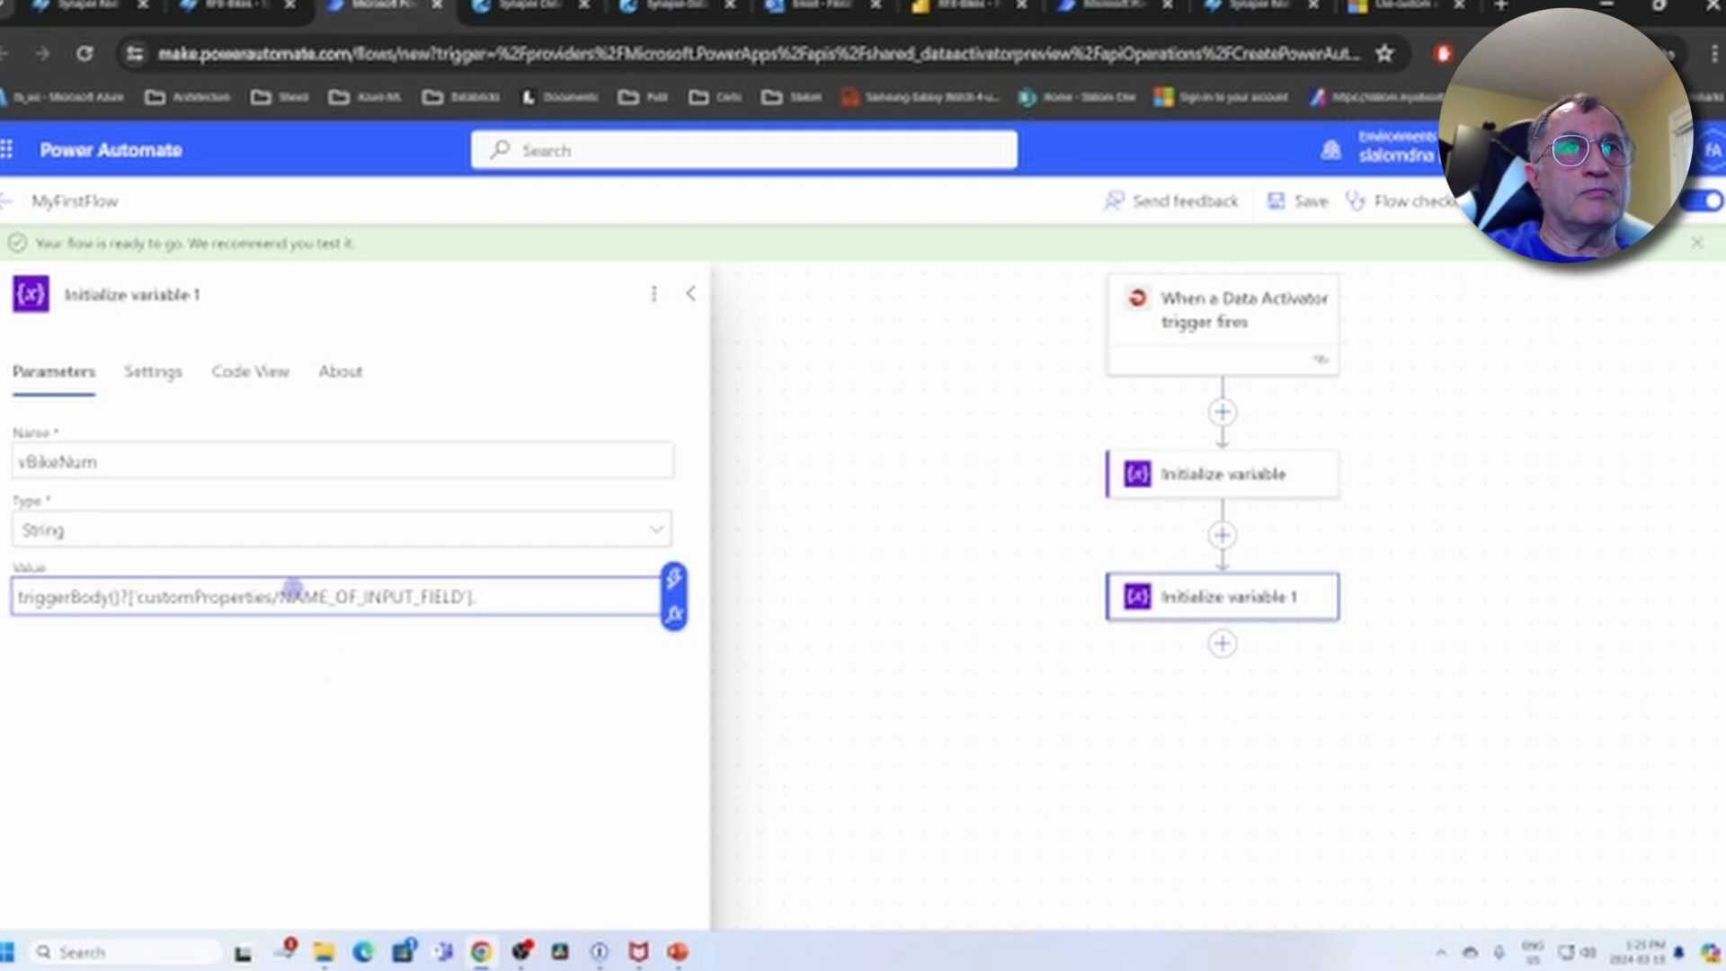
left_click(283, 598)
left_click_drag(283, 598, 462, 596)
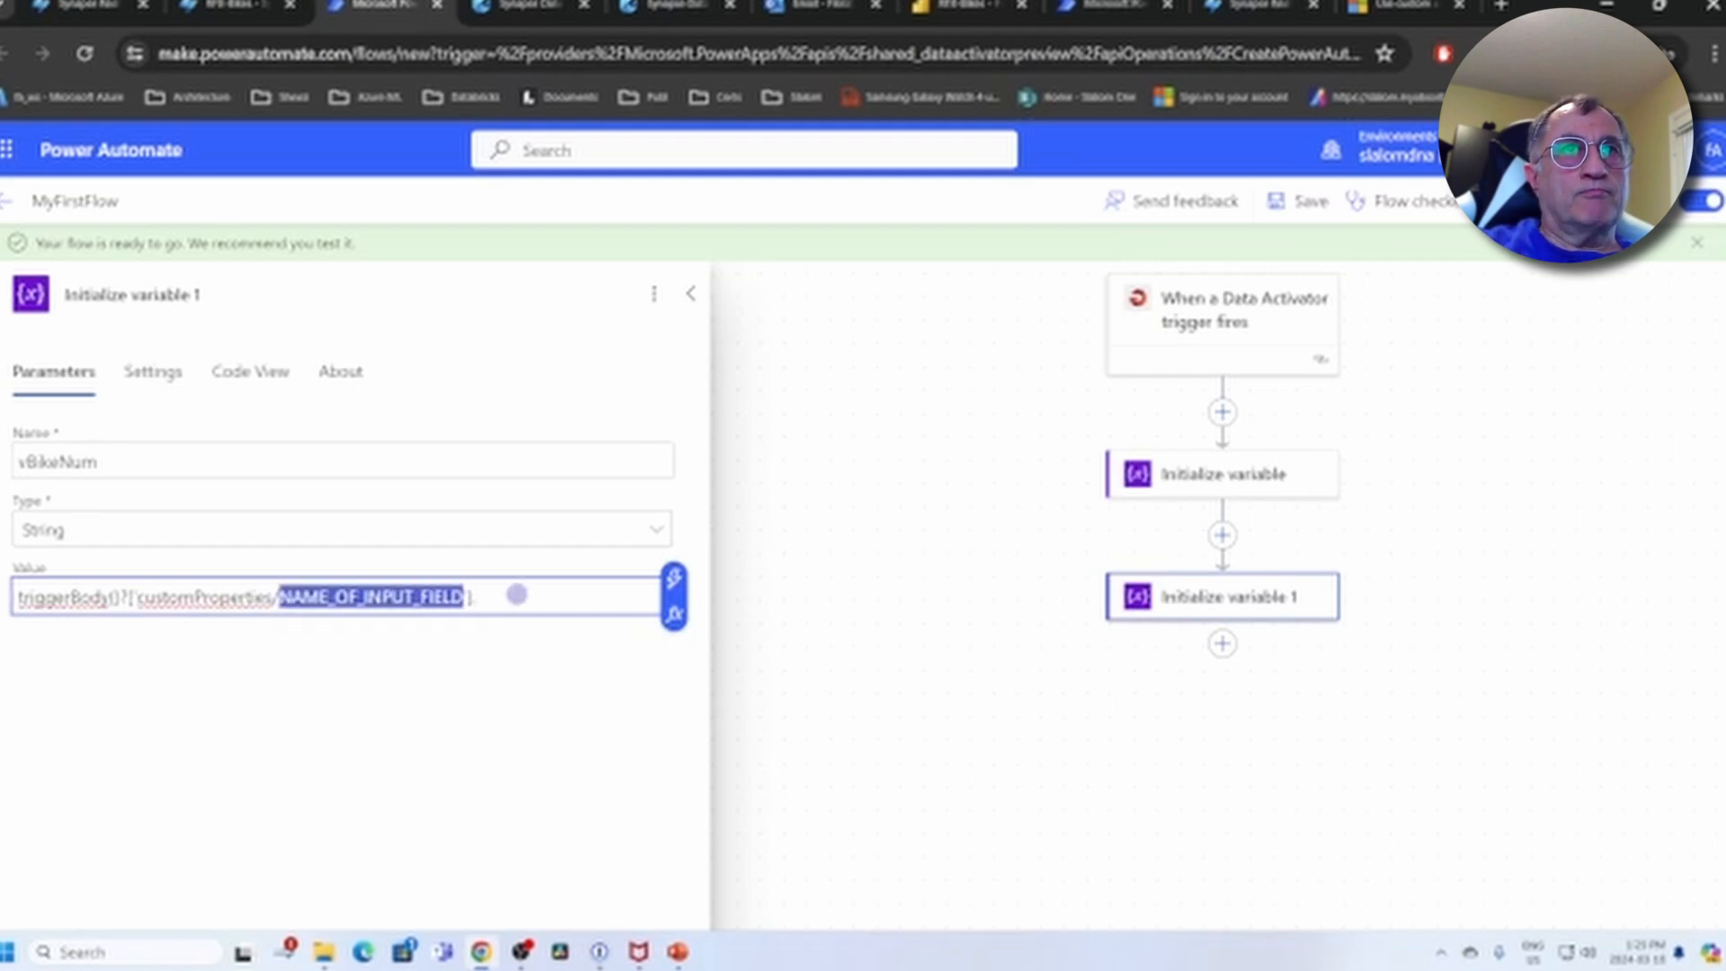
type("No")
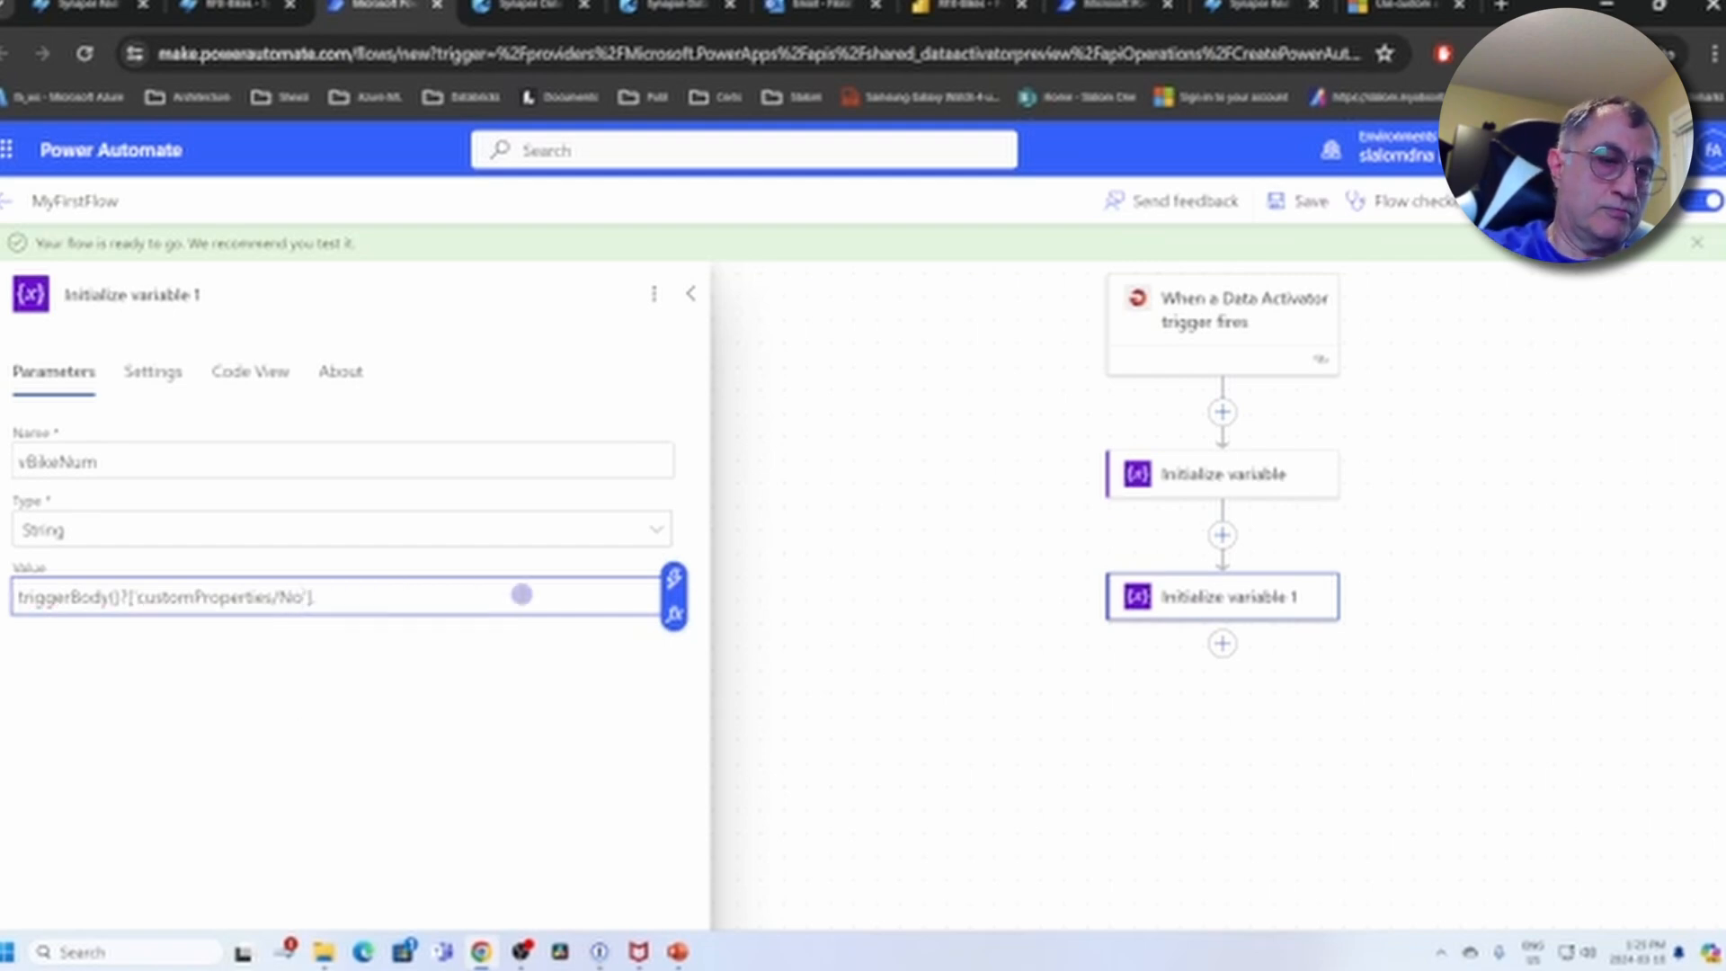
type("_Bikes")
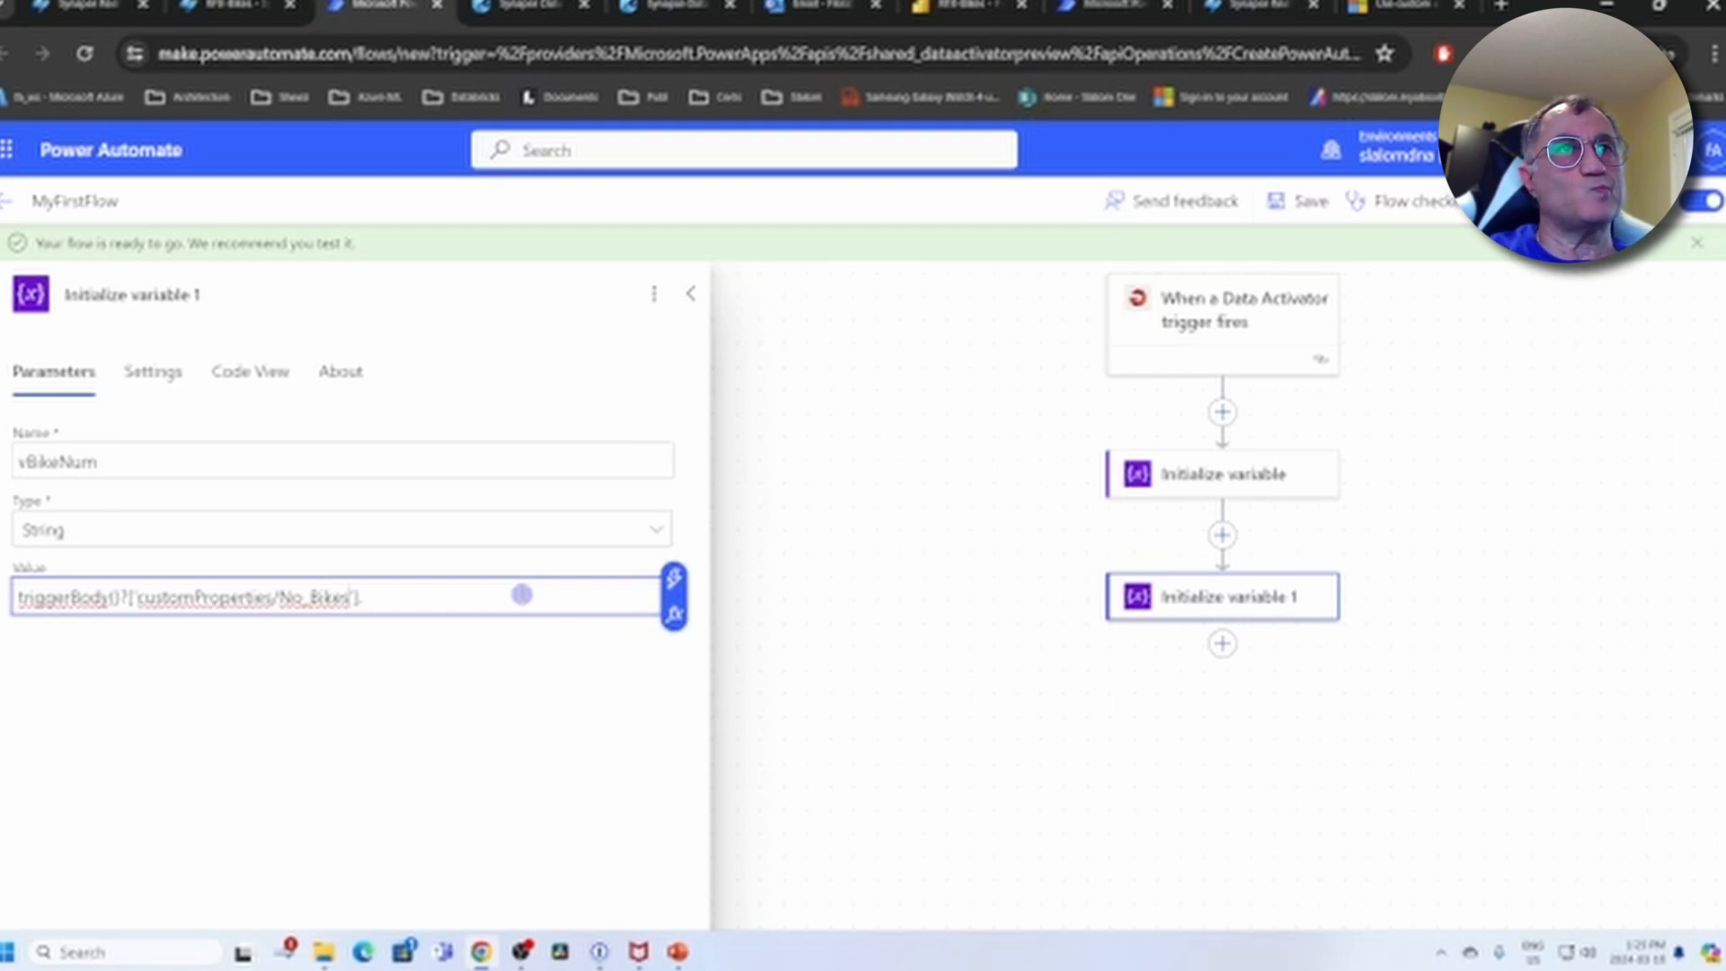
left_click(1304, 203)
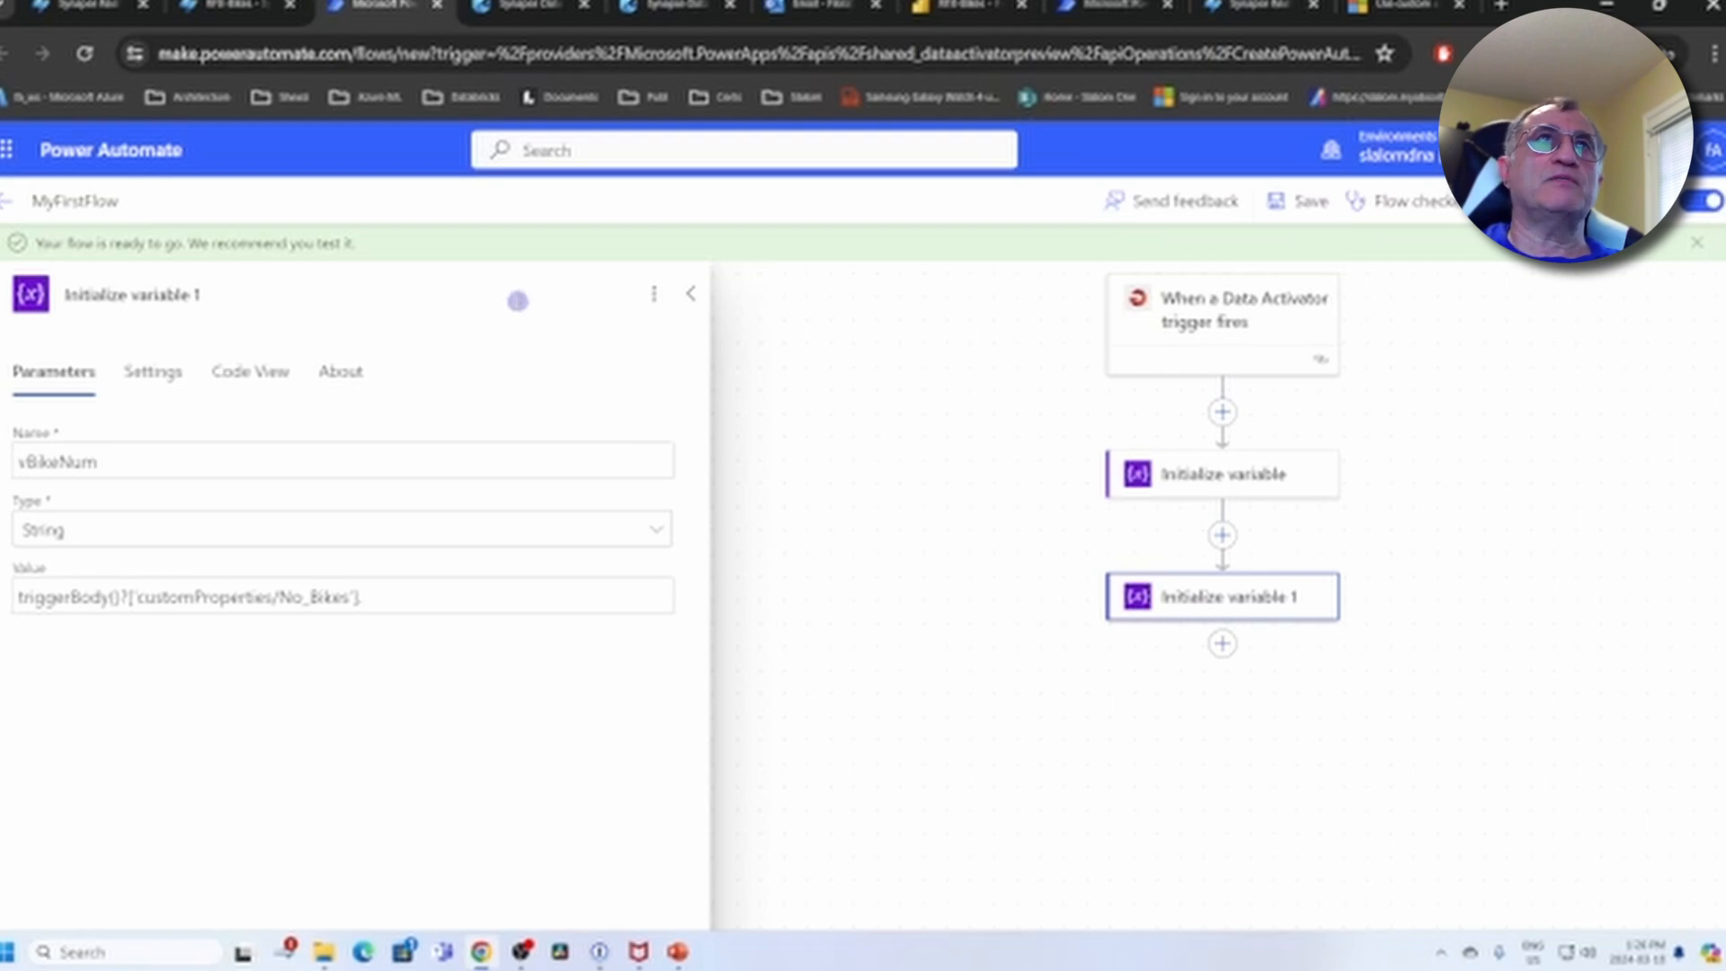
Return to Data Activator, finish creating the custom action, and make MYCustomAction the action of the No_Bikes exceeds 10 trigger
left_click(202, 6)
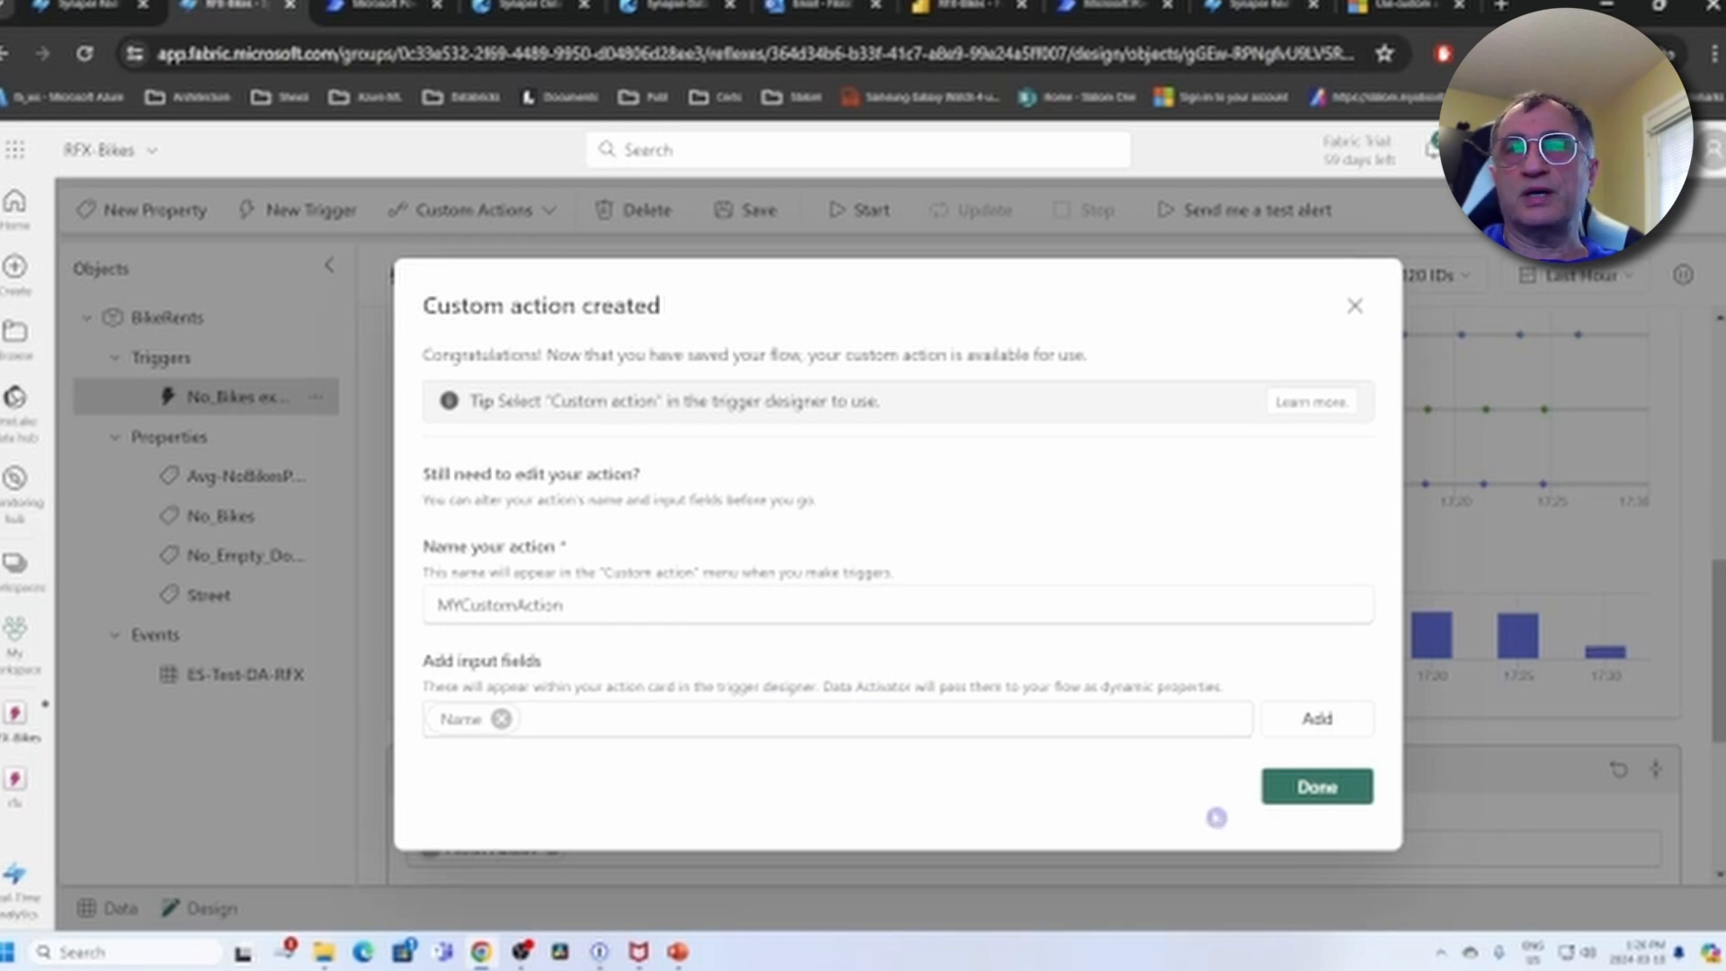
left_click(1316, 787)
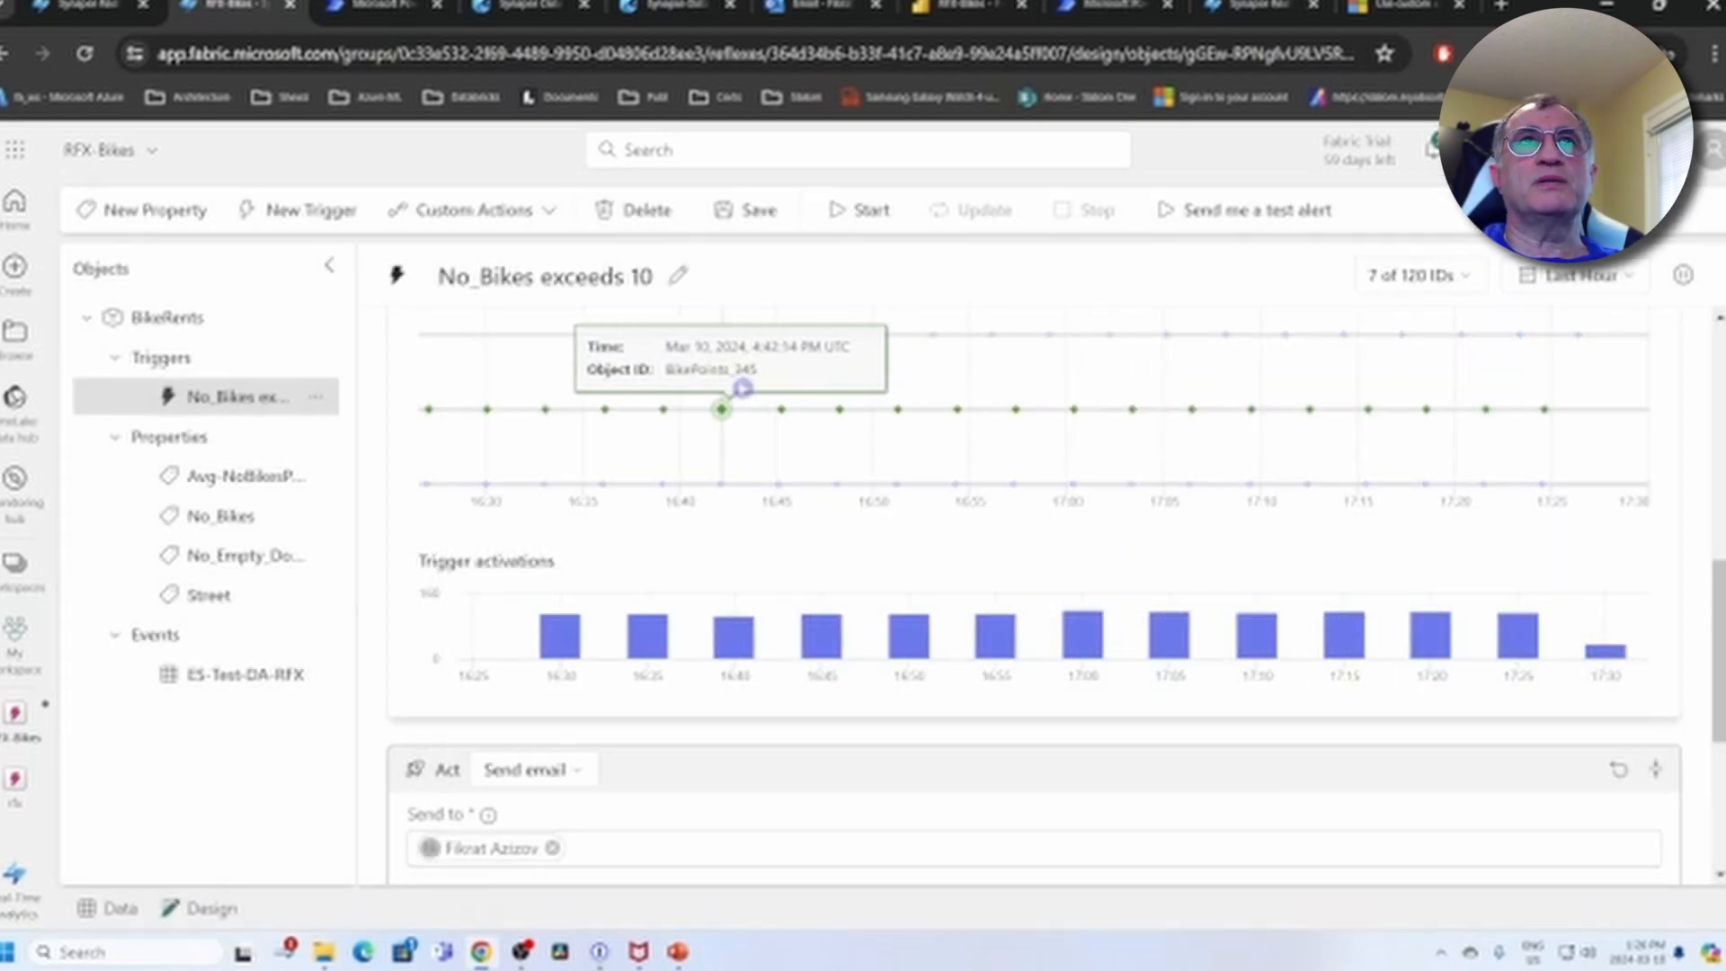
scroll(924, 572, "down", 3)
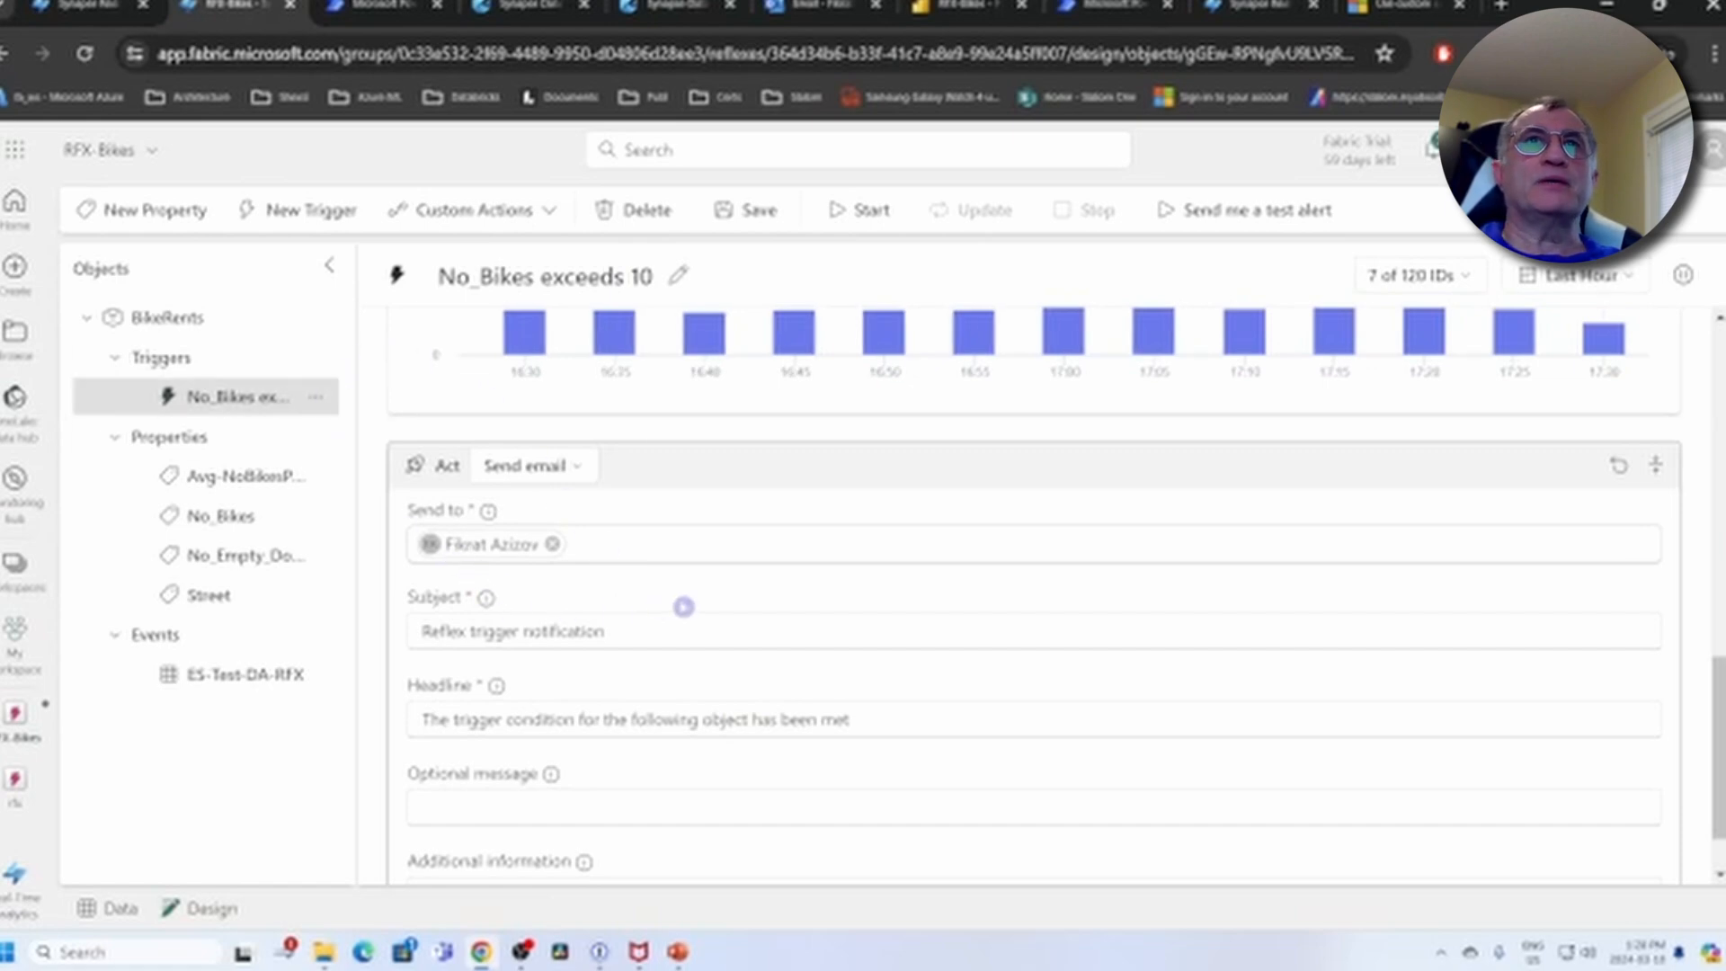
left_click(576, 468)
mouse_move(579, 590)
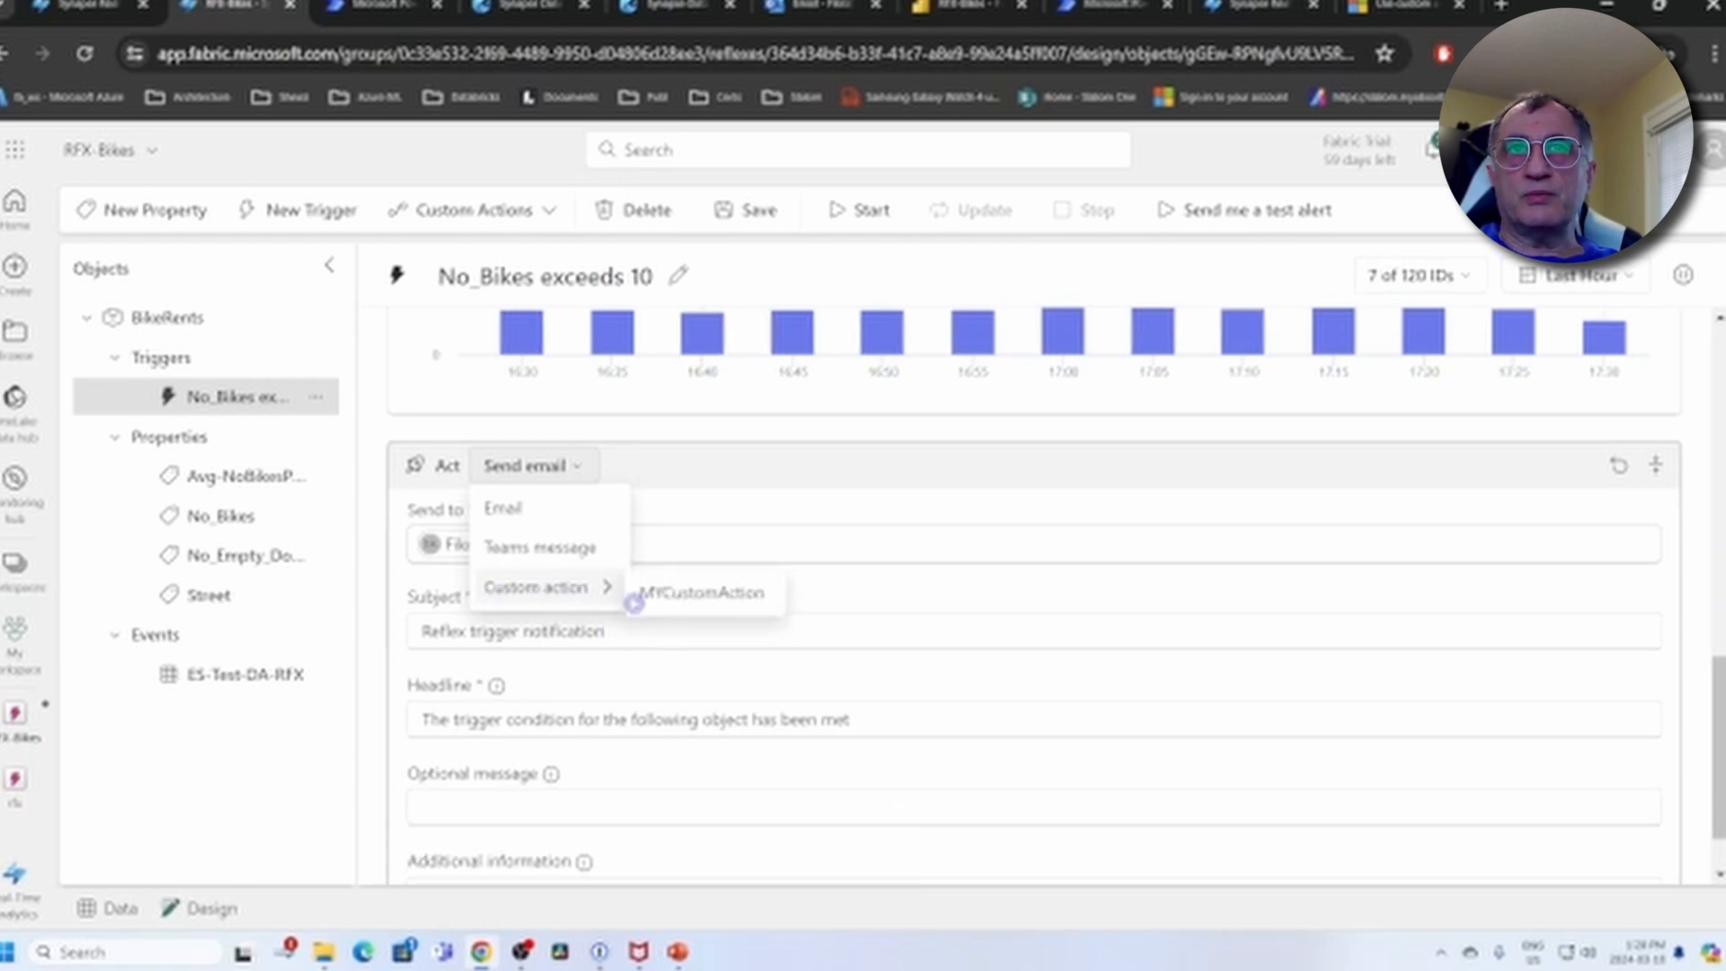
left_click(692, 593)
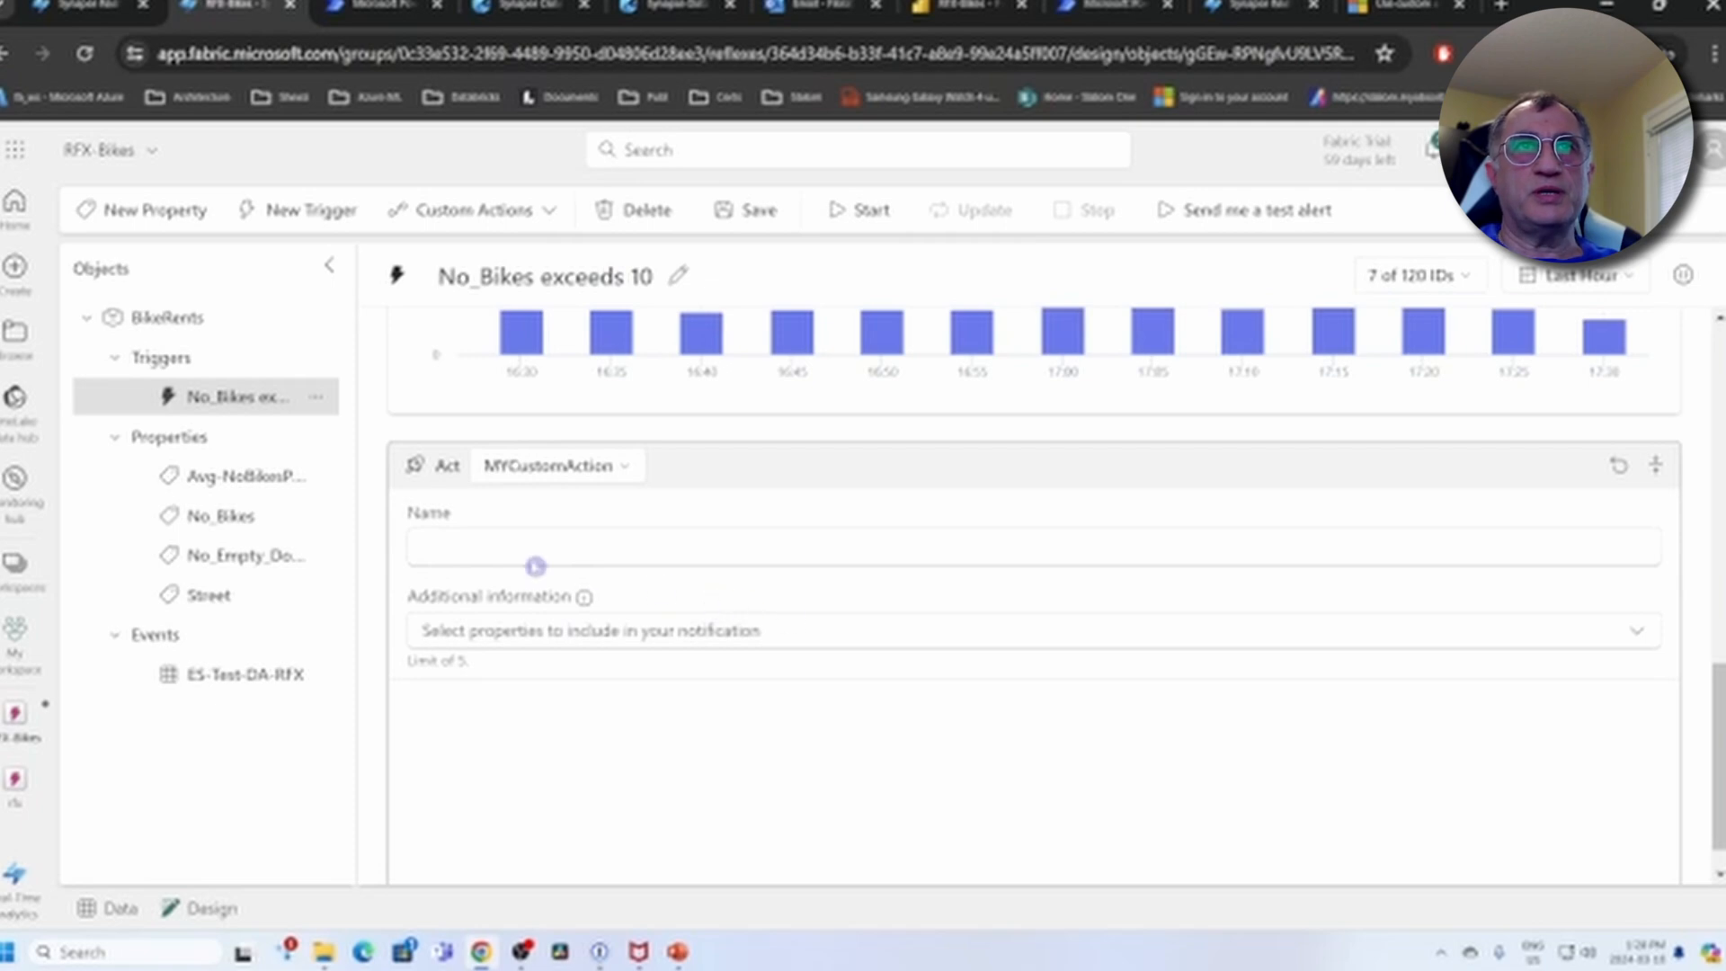
Fill the custom action's Name field with the person's first name and include the No_Bikes property as additional information
left_click(508, 550)
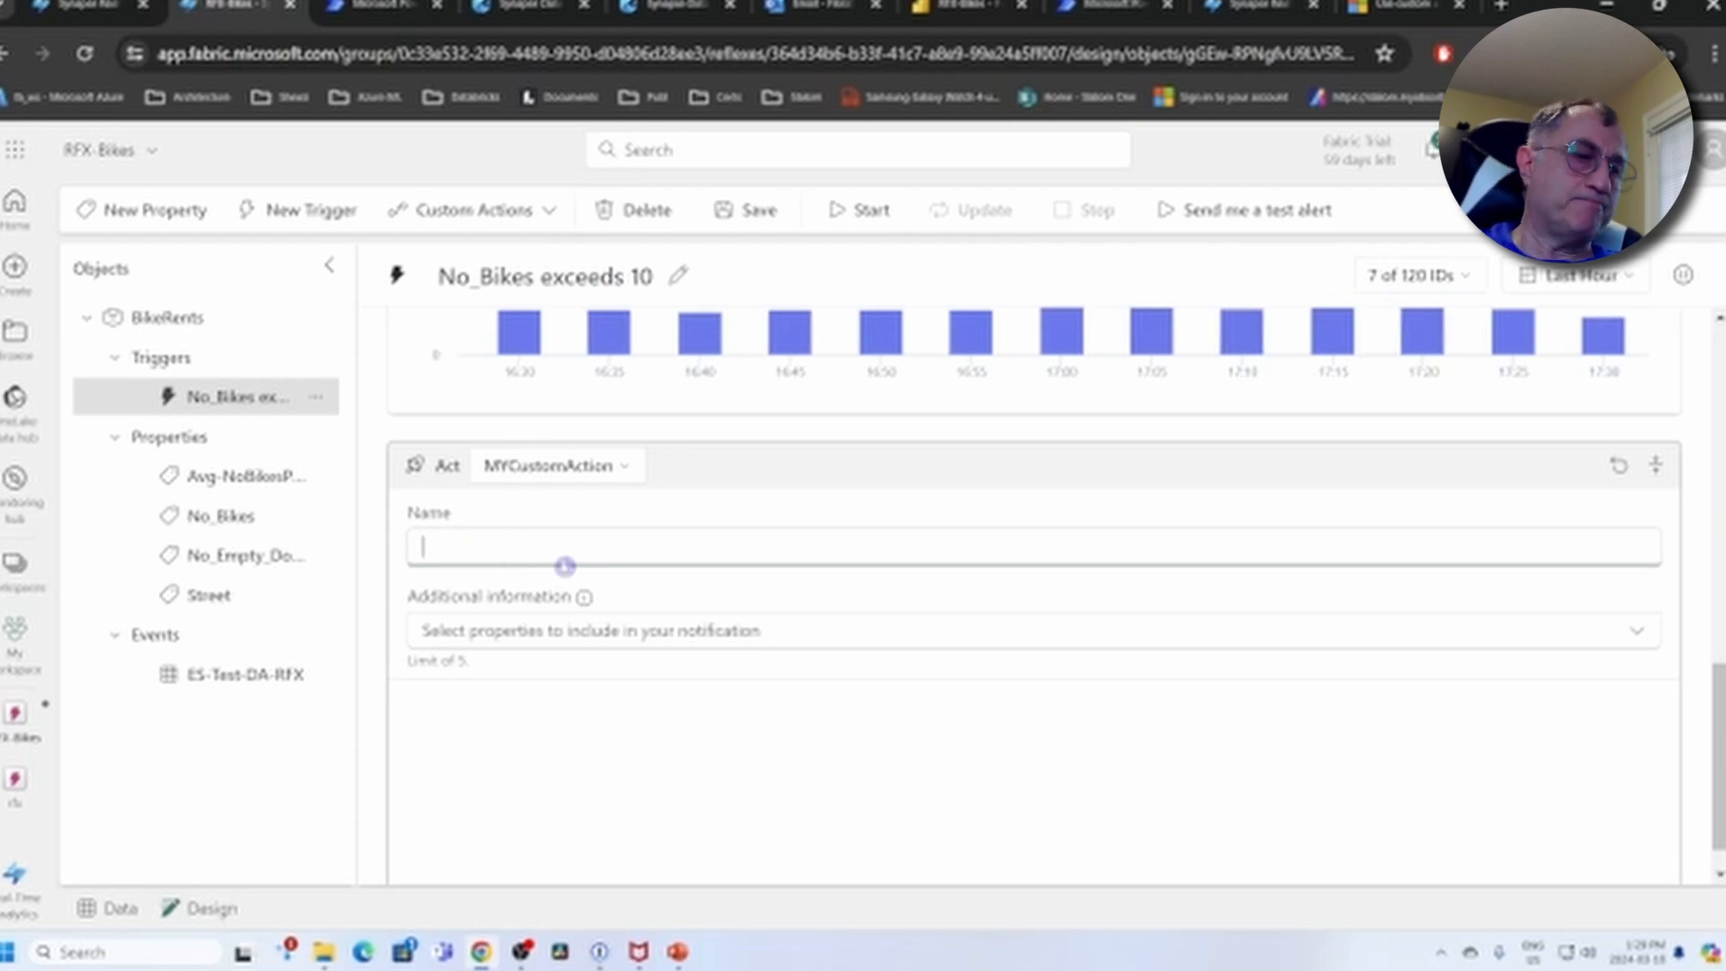
type("Fi")
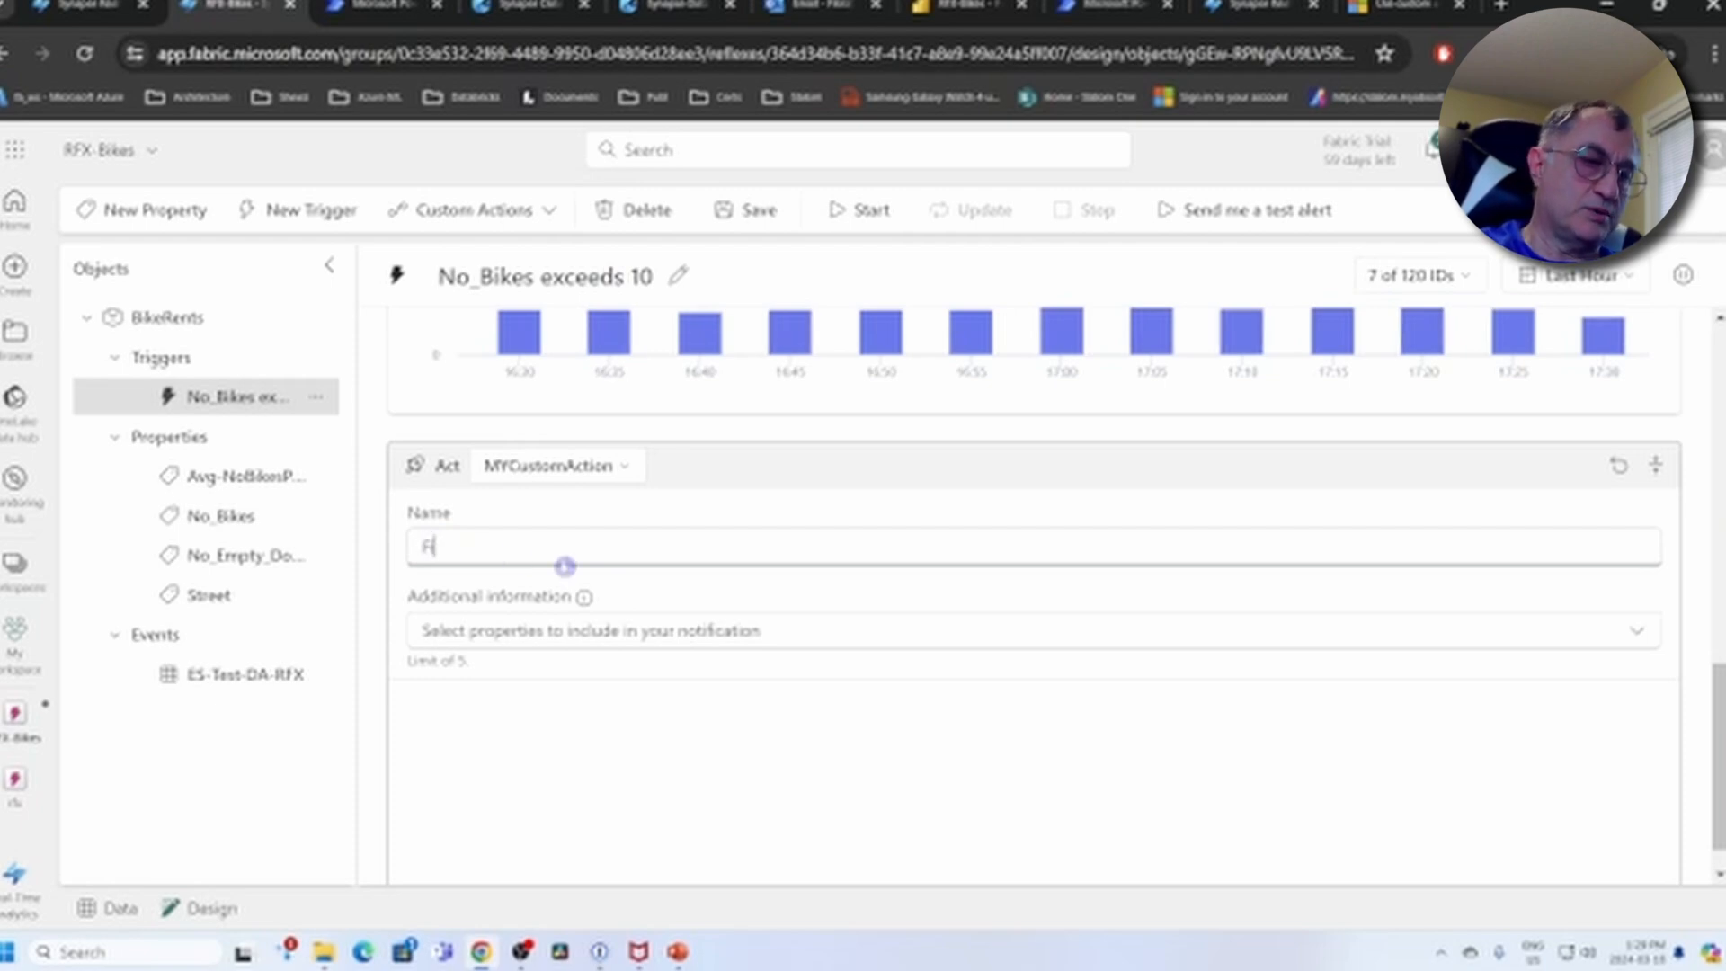
type("krat")
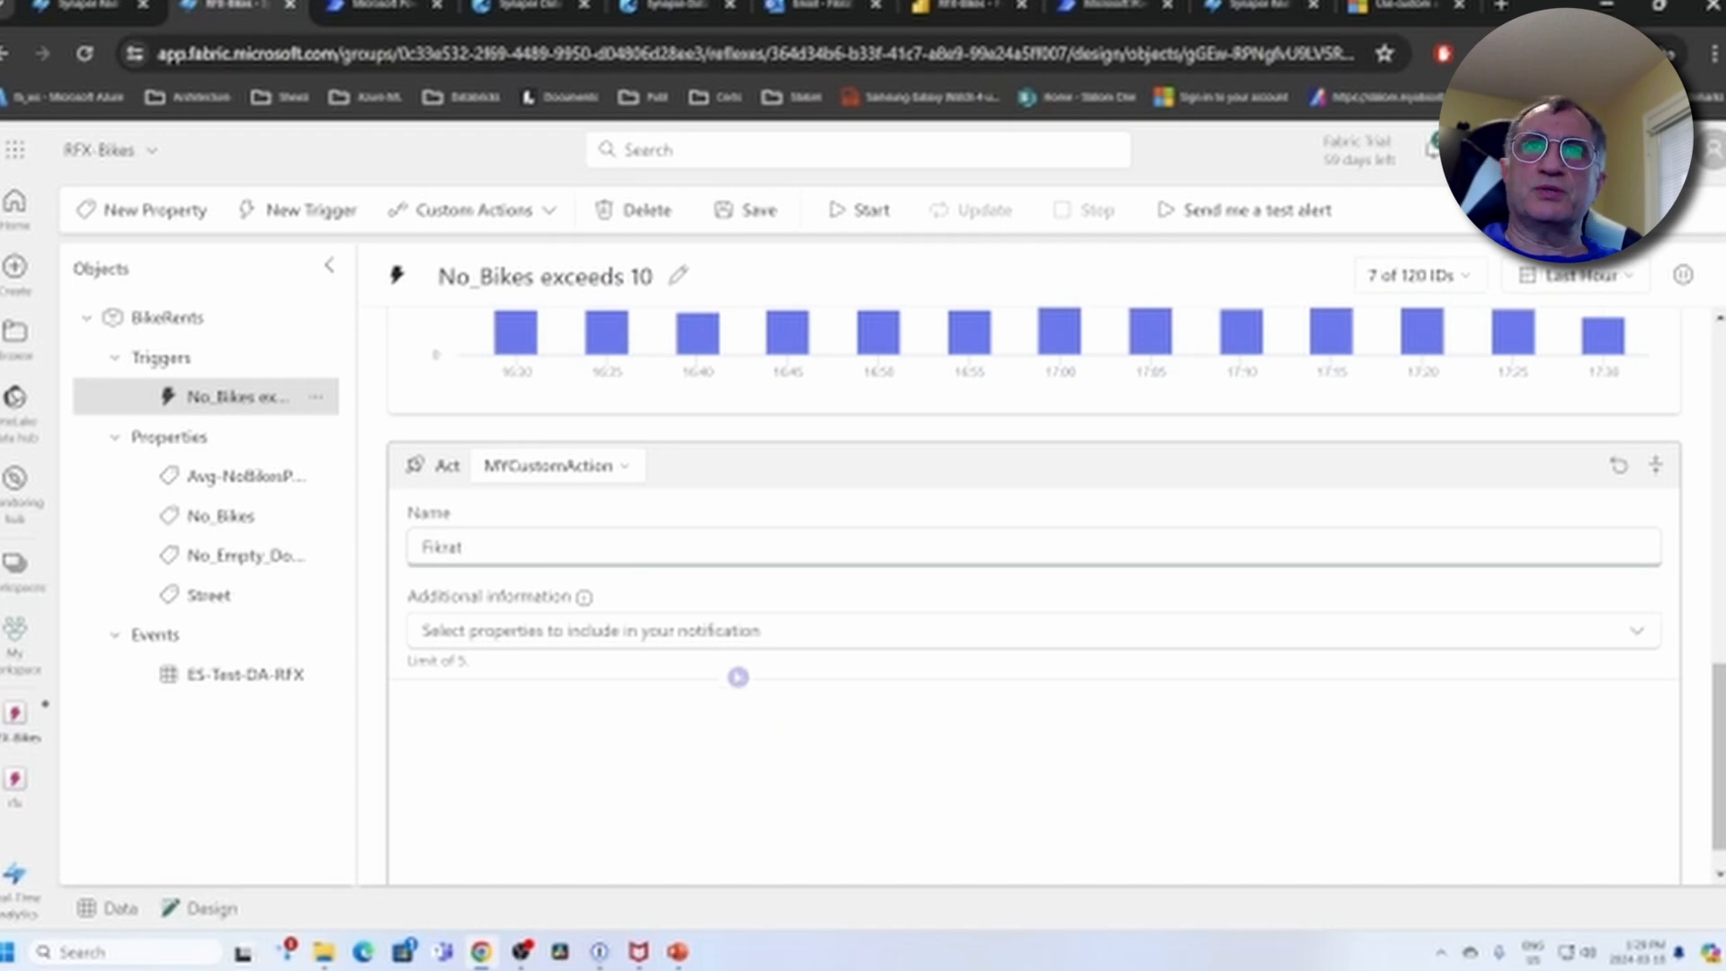
left_click(722, 631)
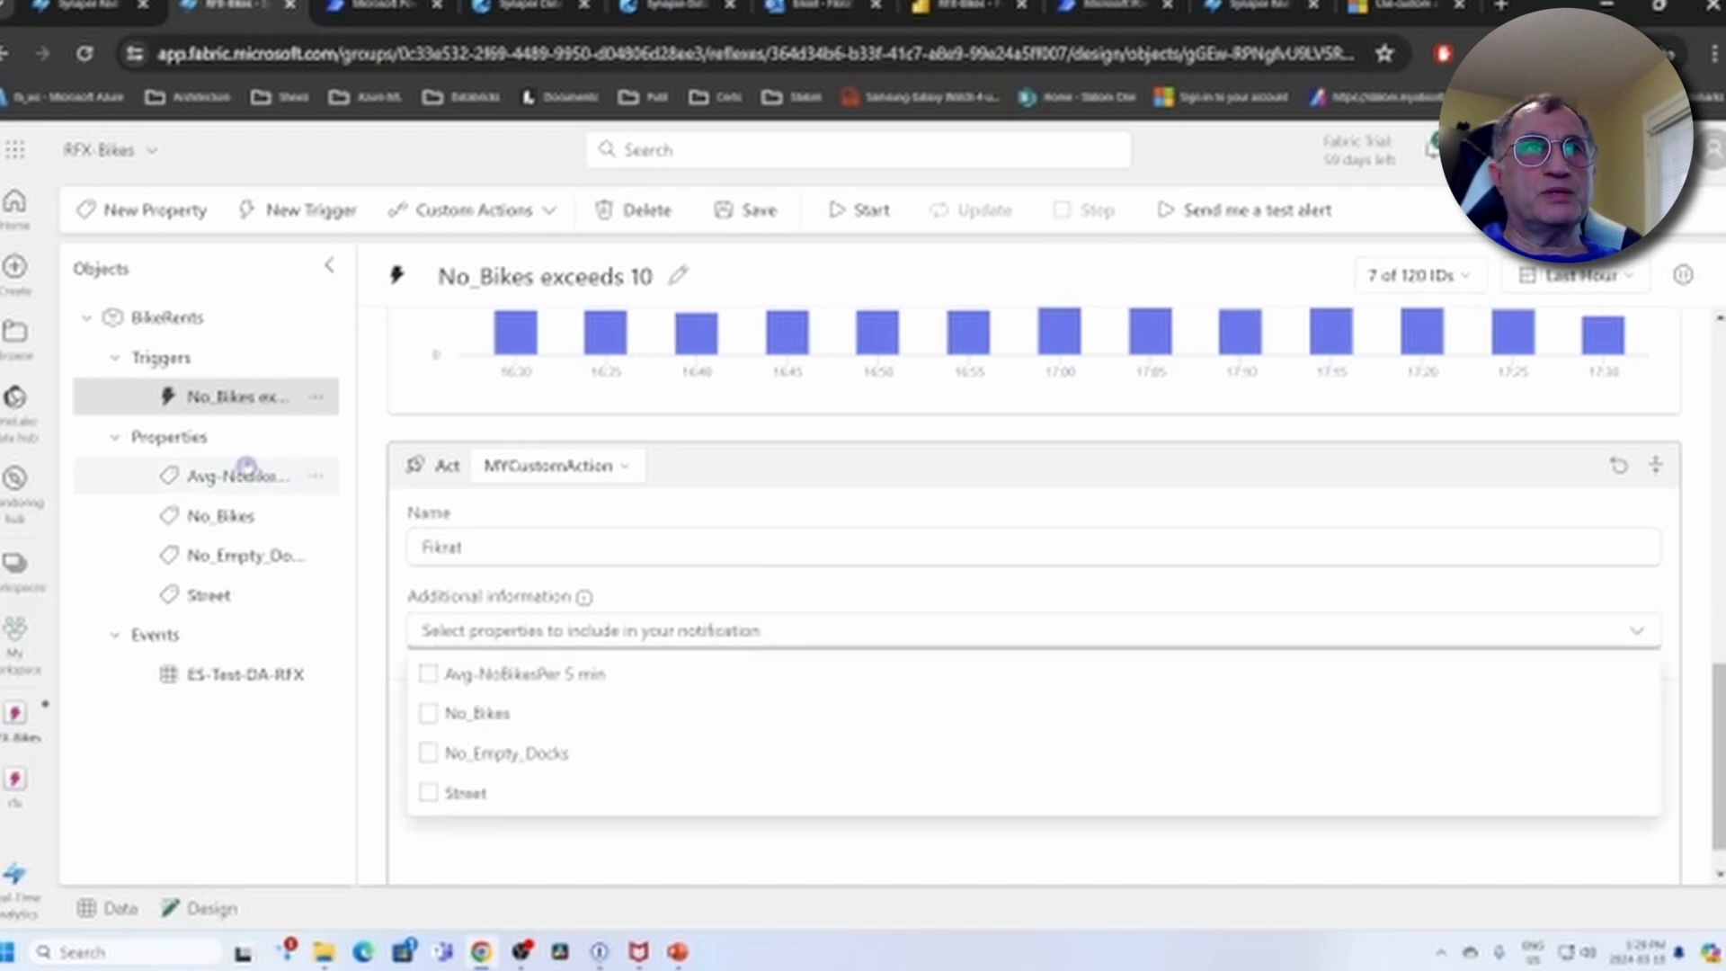
left_click(428, 713)
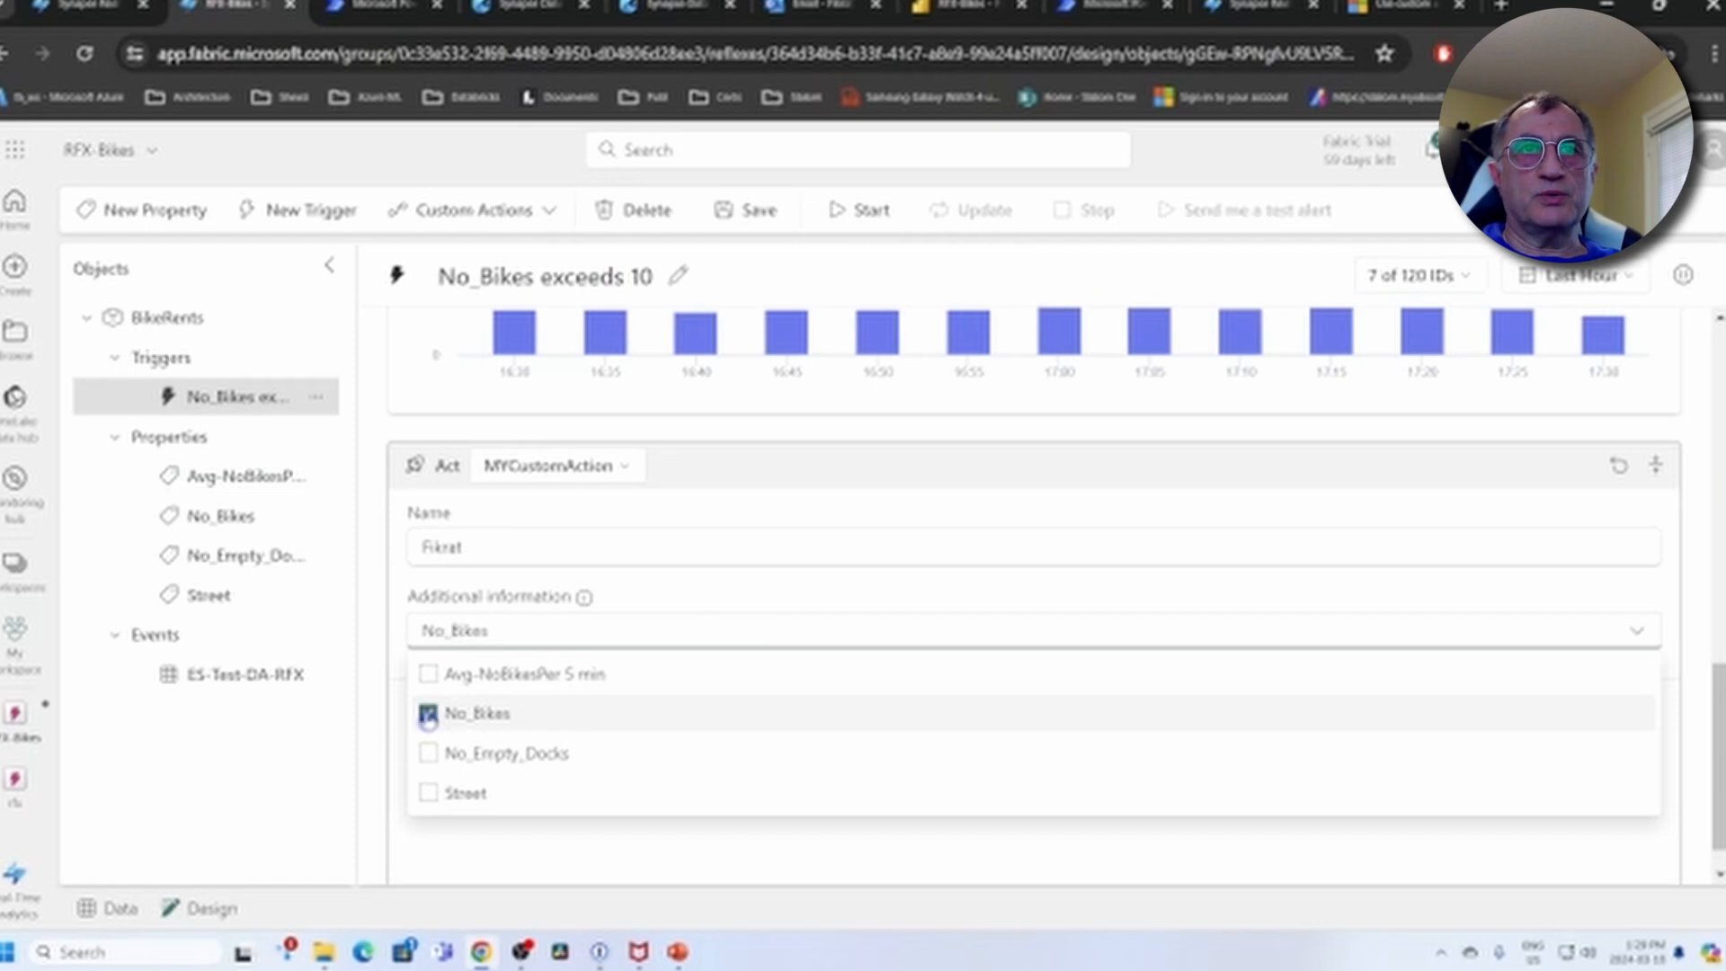
left_click(830, 584)
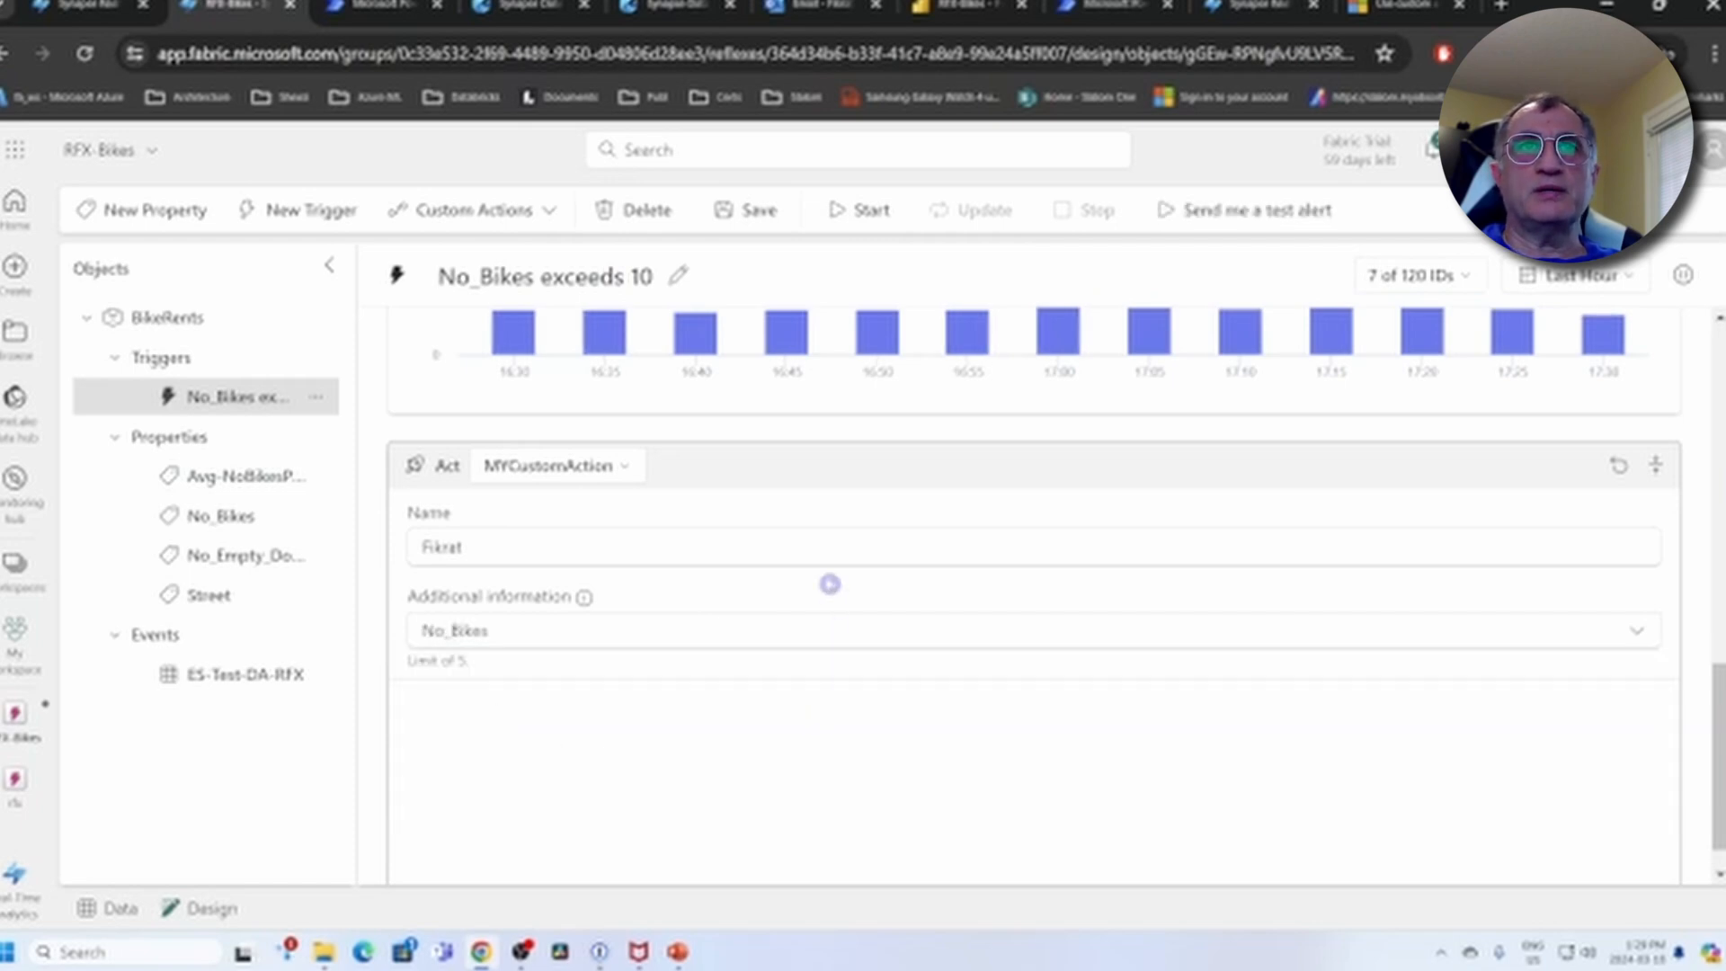
Save the No_Bikes exceeds 10 trigger and start it
scroll(767, 686, "up", 4)
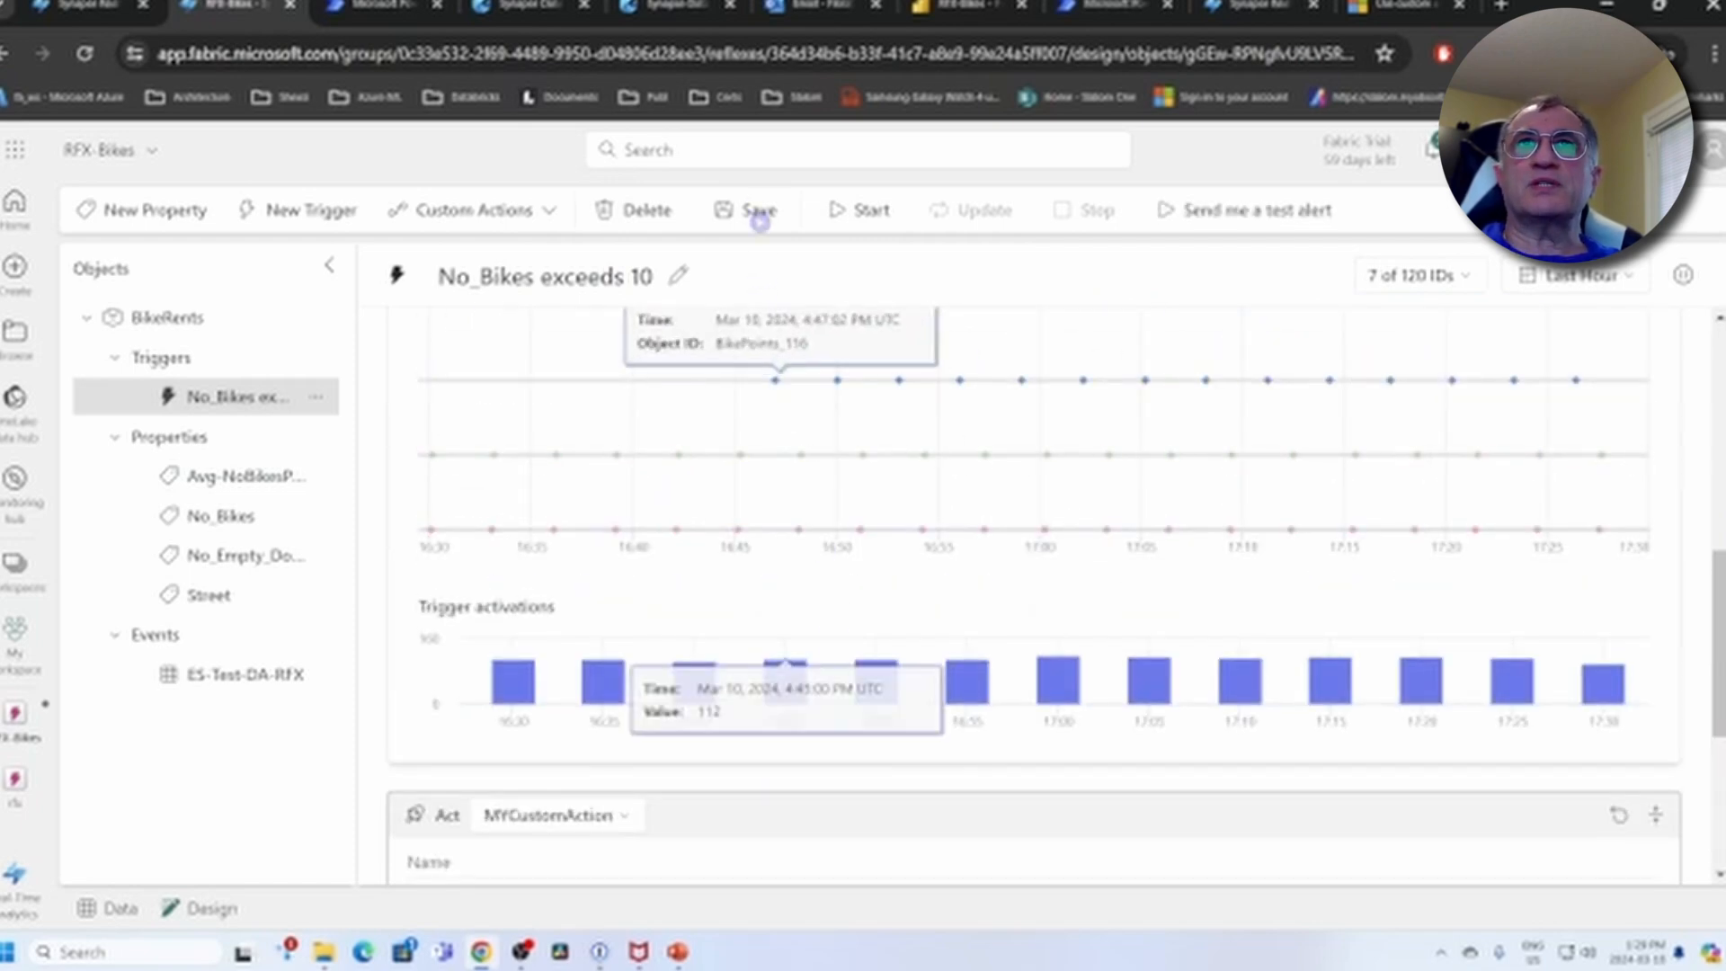
left_click(755, 203)
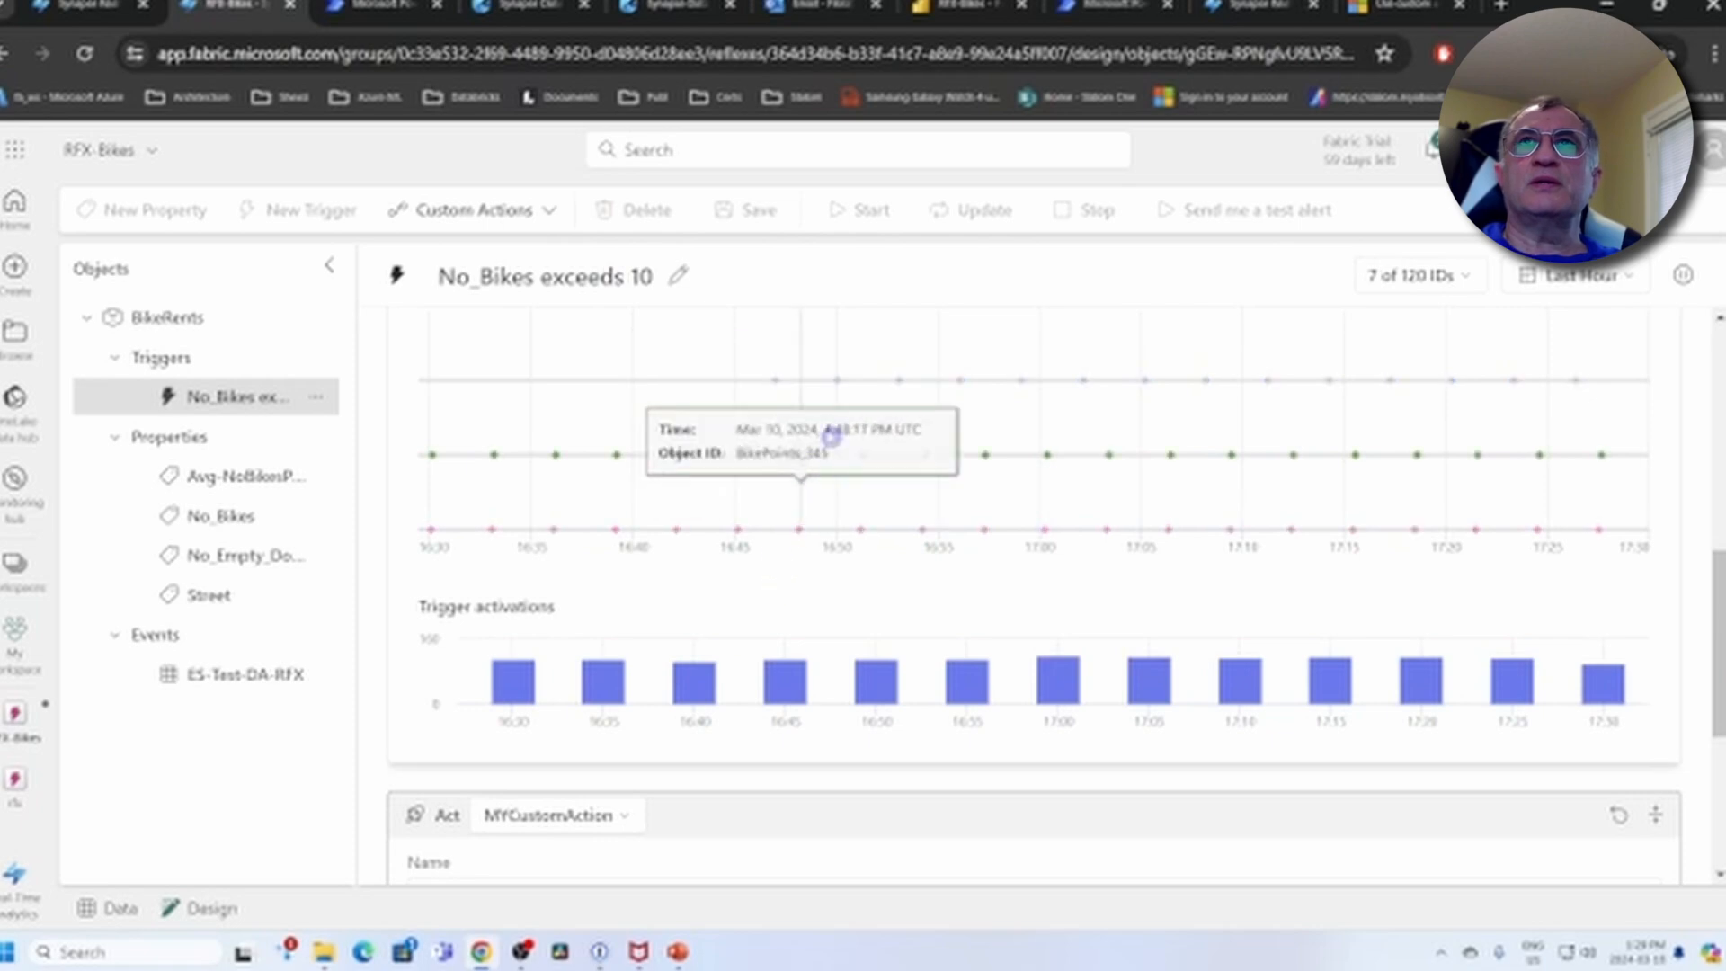
left_click(865, 209)
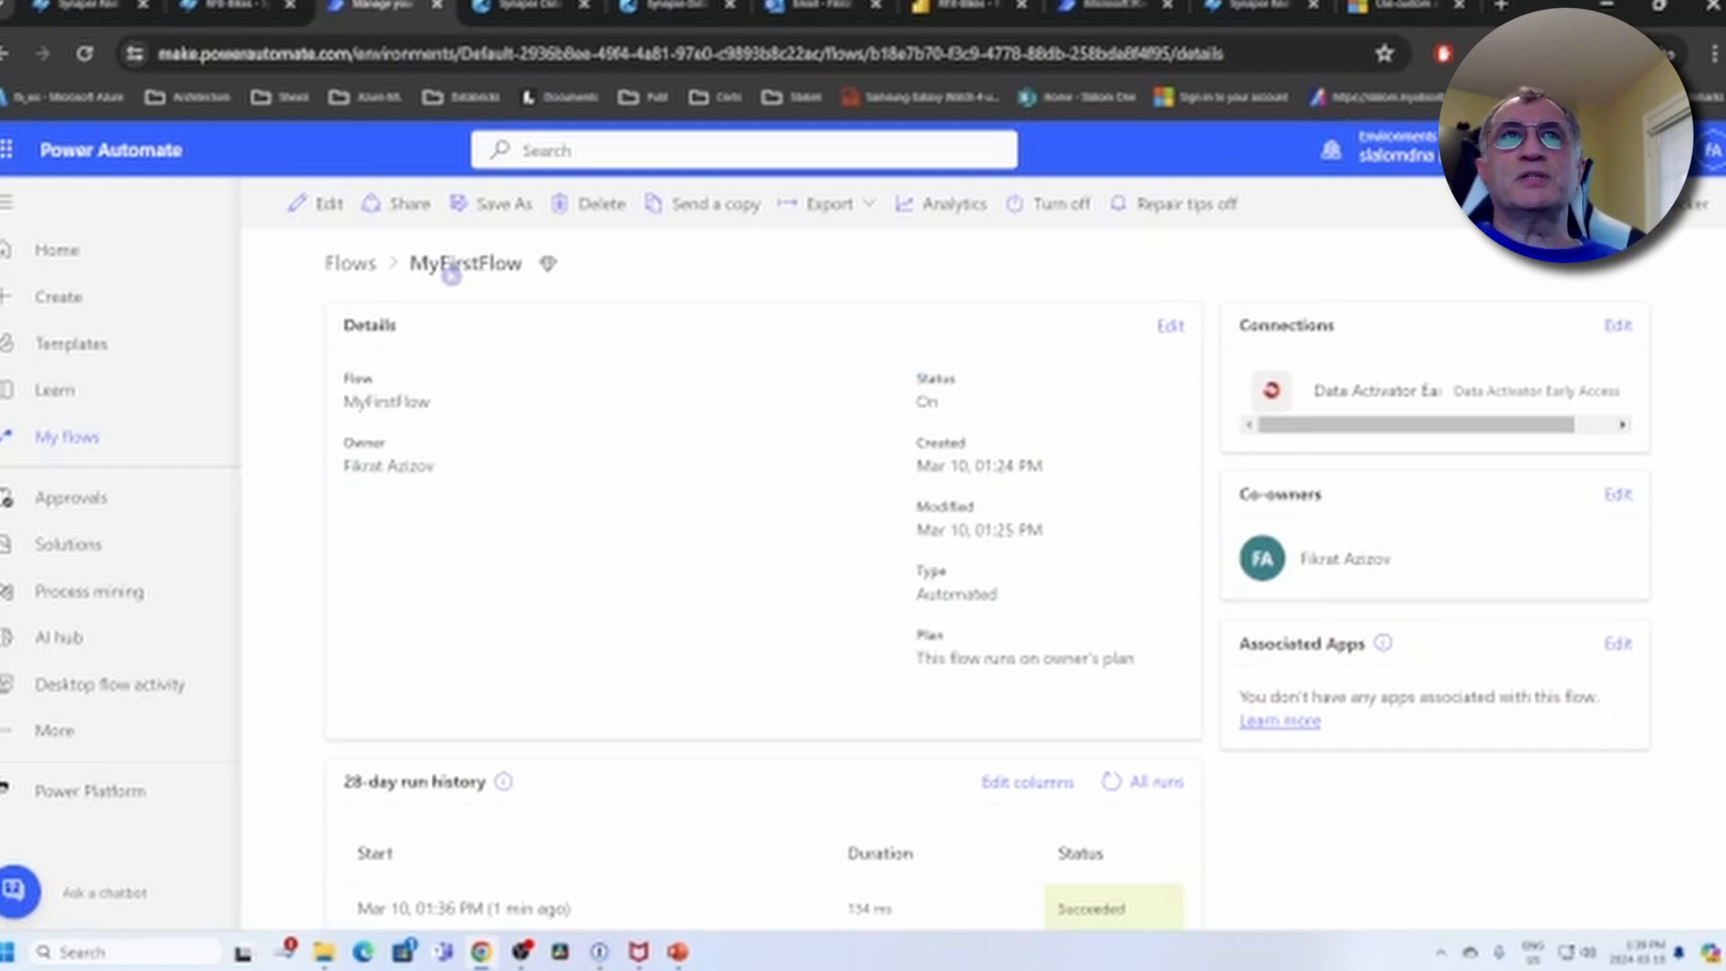
In Power Automate, open the most recent MyFirstFlow run and examine the Data Activator trigger's outputs down to its input fields
scroll(710, 584, "down", 3)
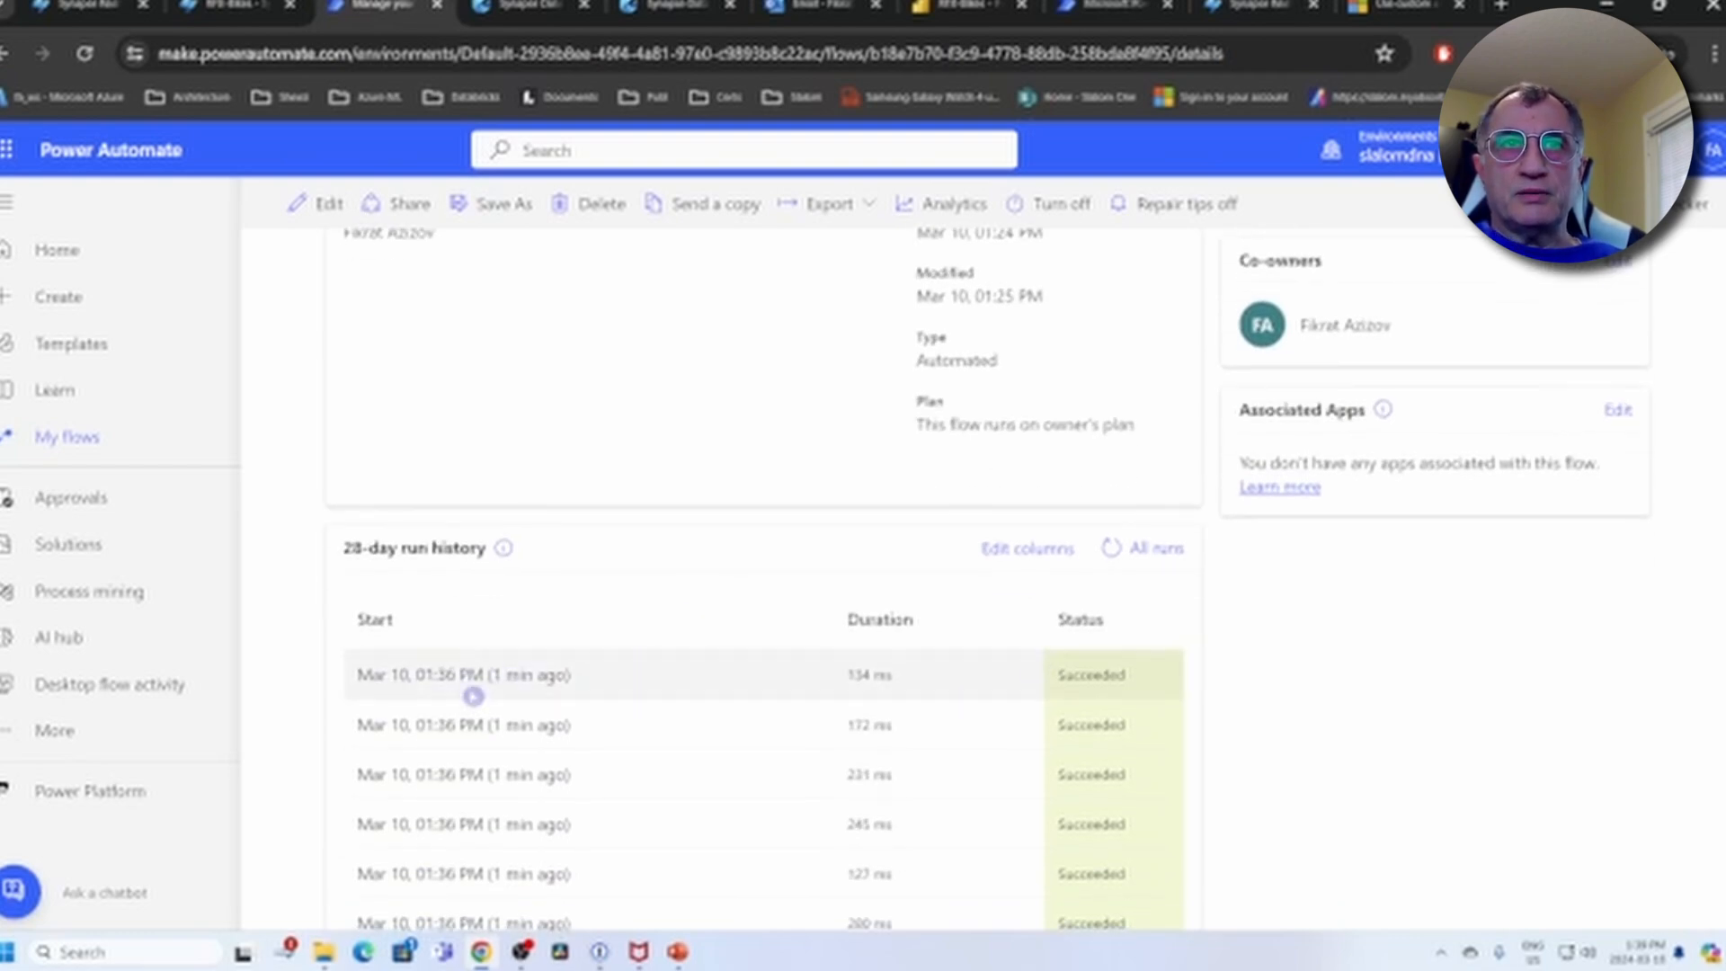
left_click(460, 676)
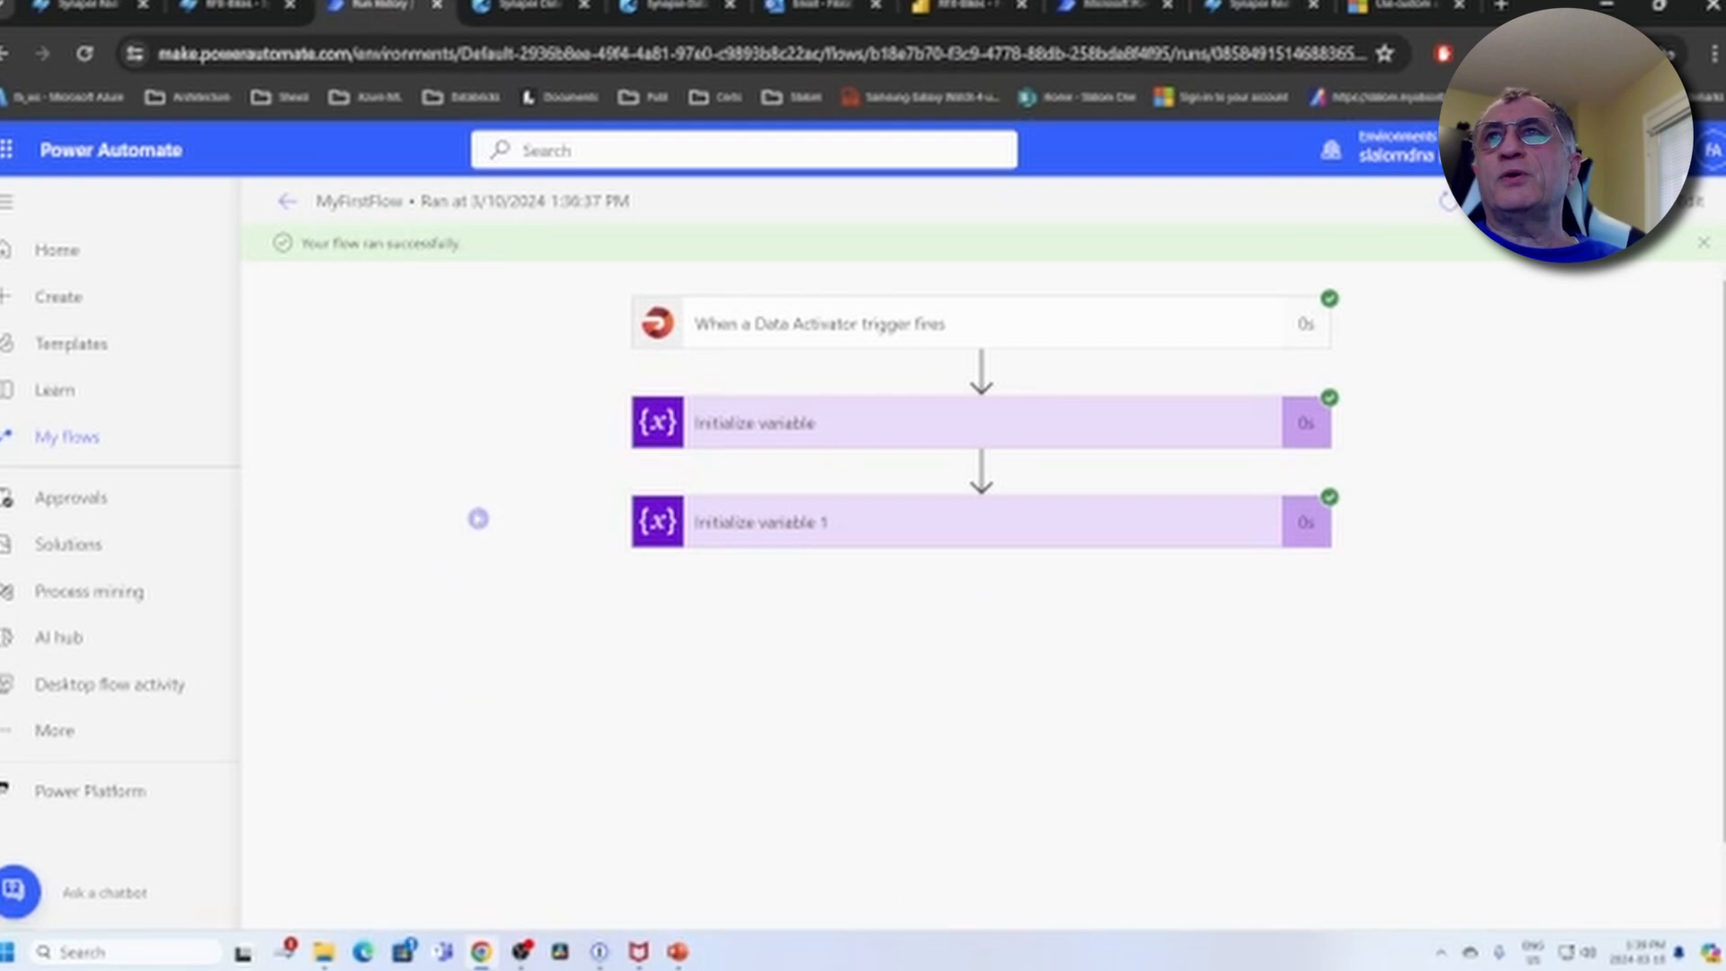
left_click(950, 324)
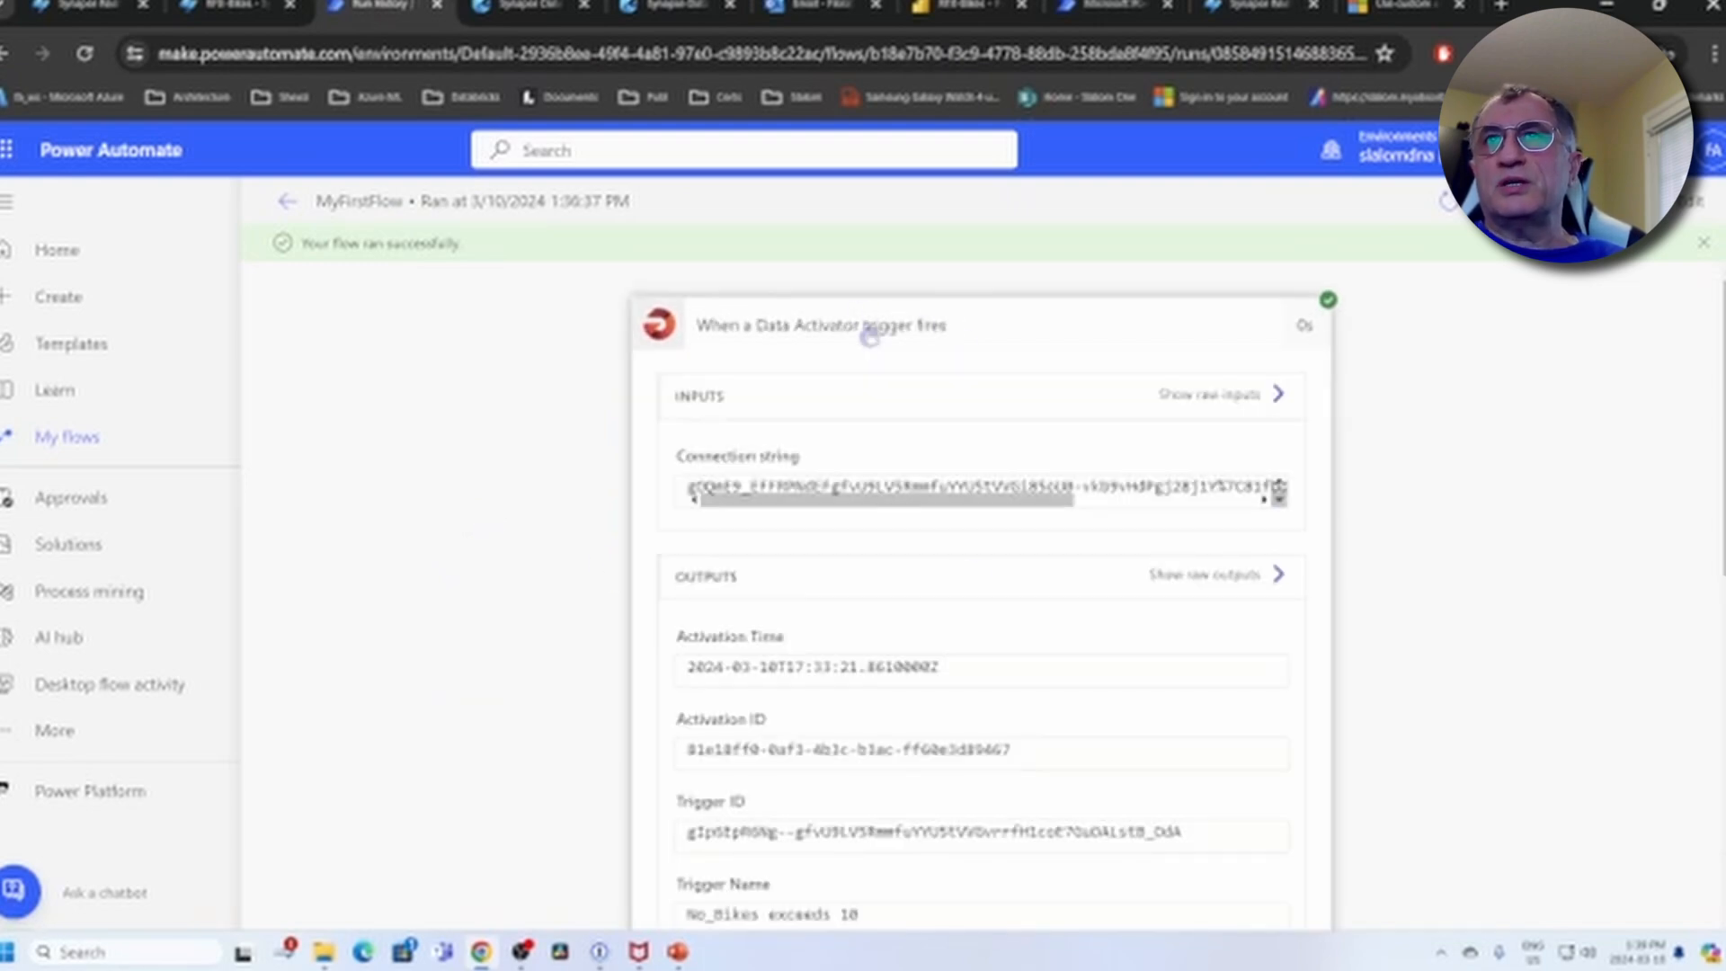
scroll(1012, 636, "down", 4)
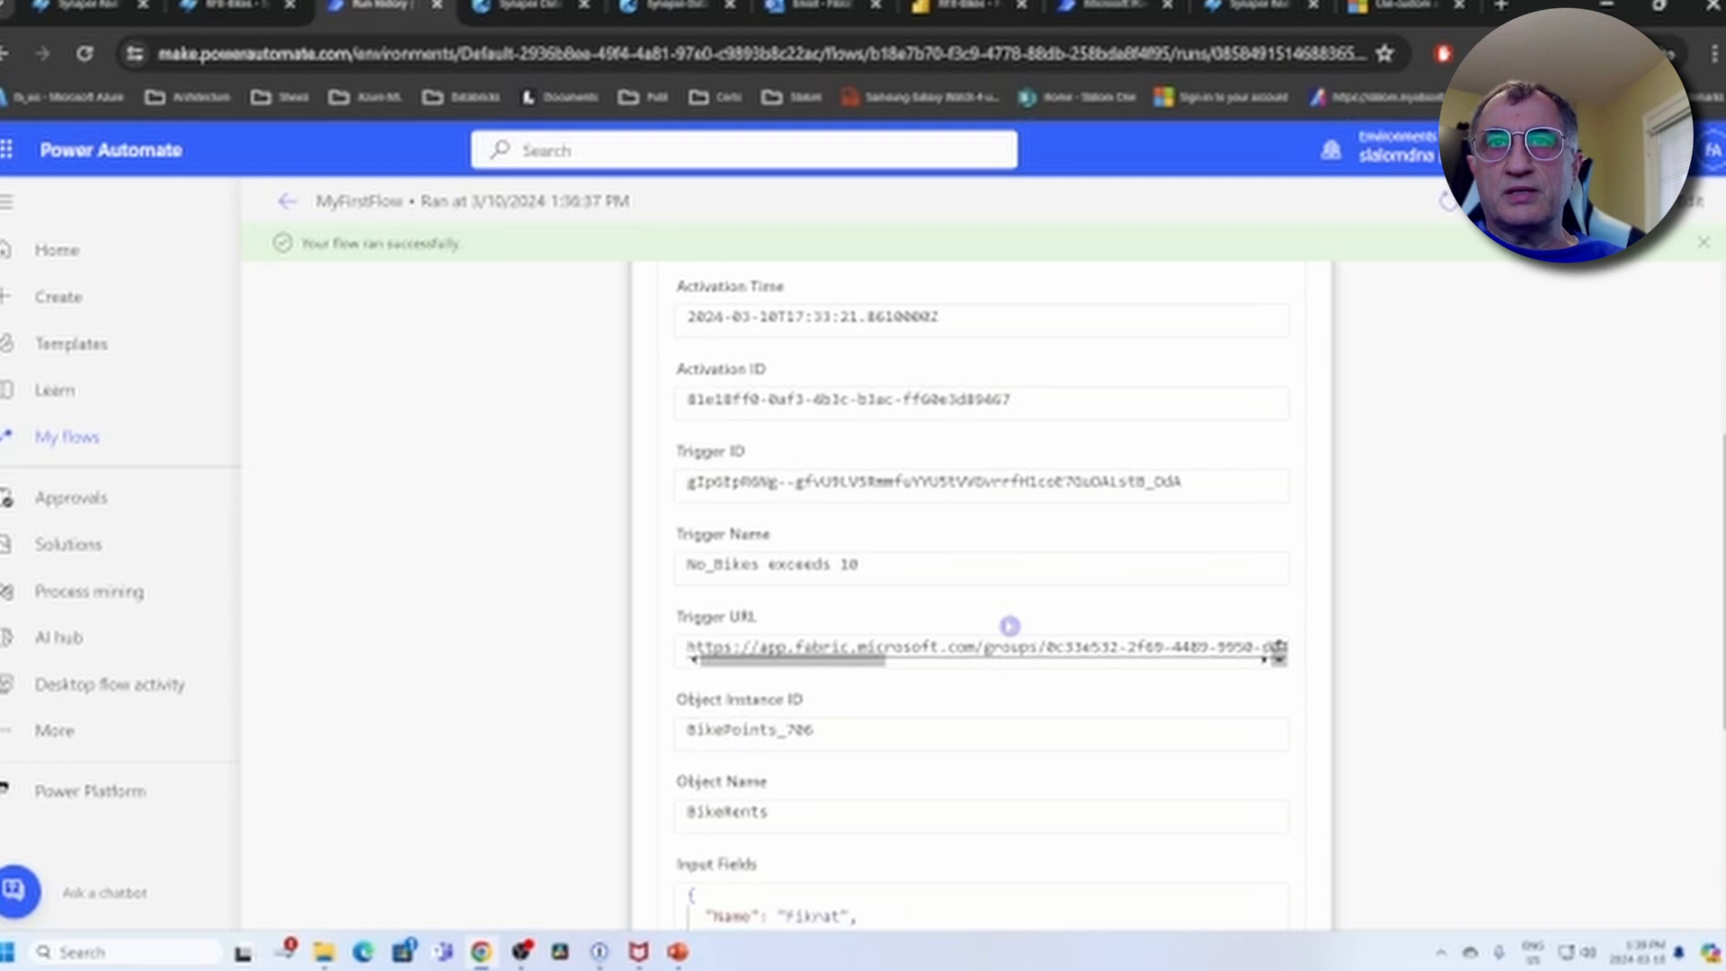
scroll(891, 474, "up", 4)
scroll(894, 513, "down", 3)
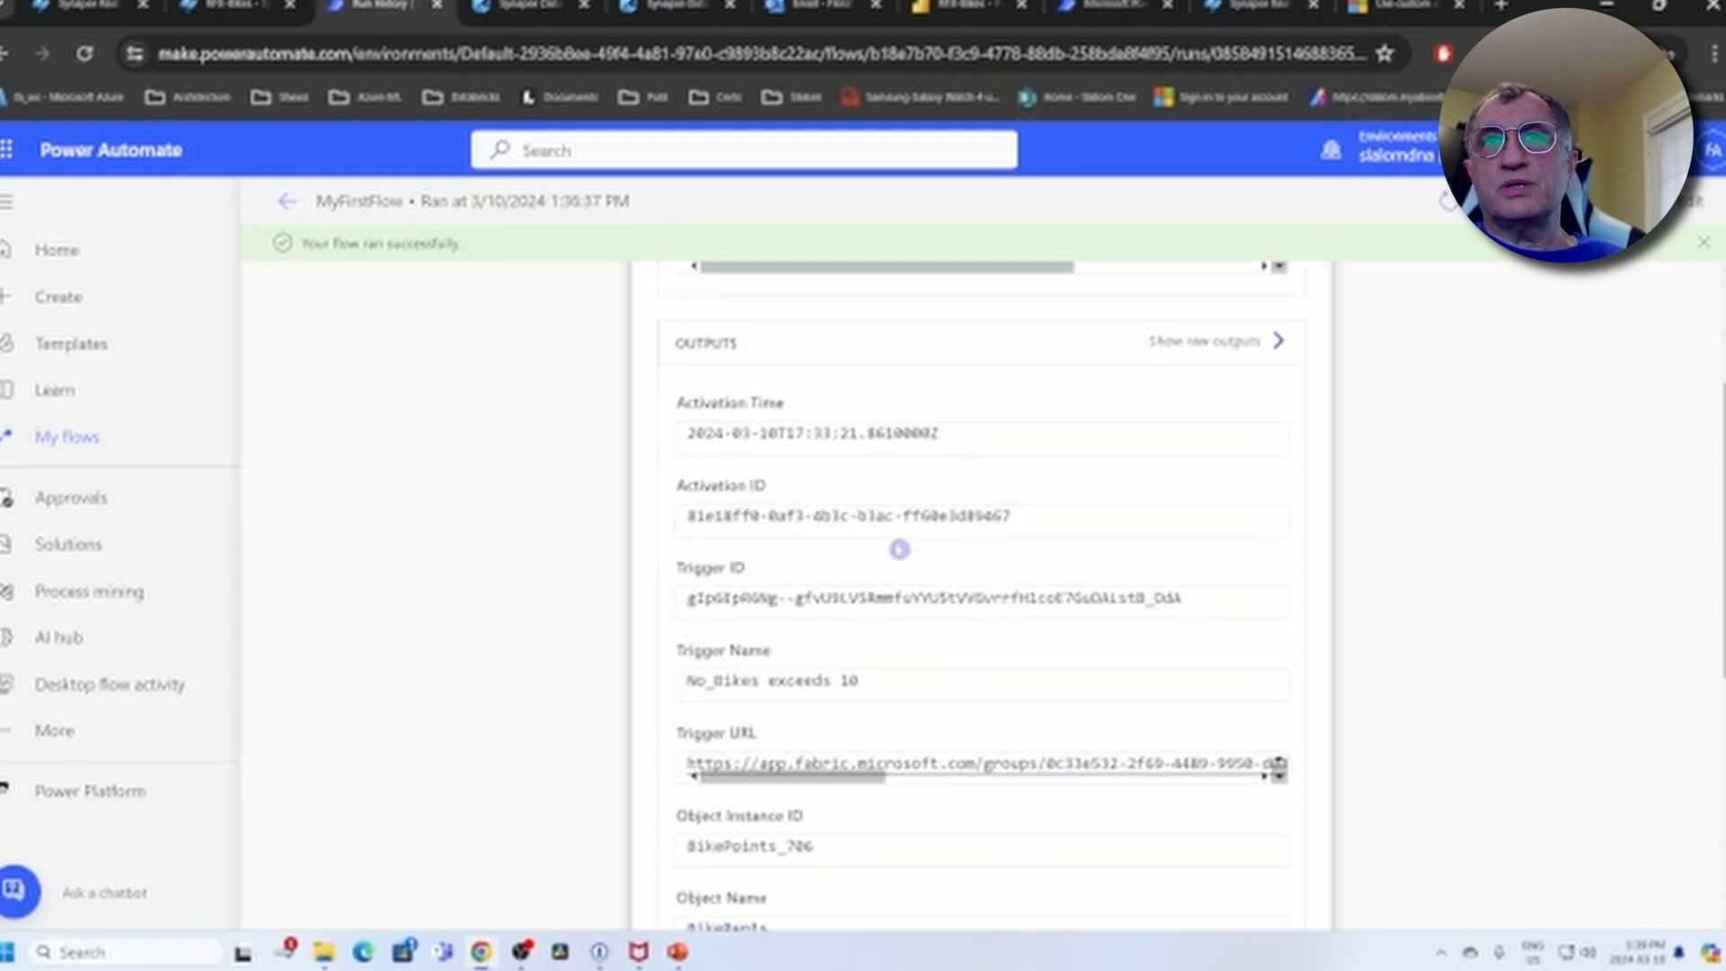
scroll(898, 549, "down", 4)
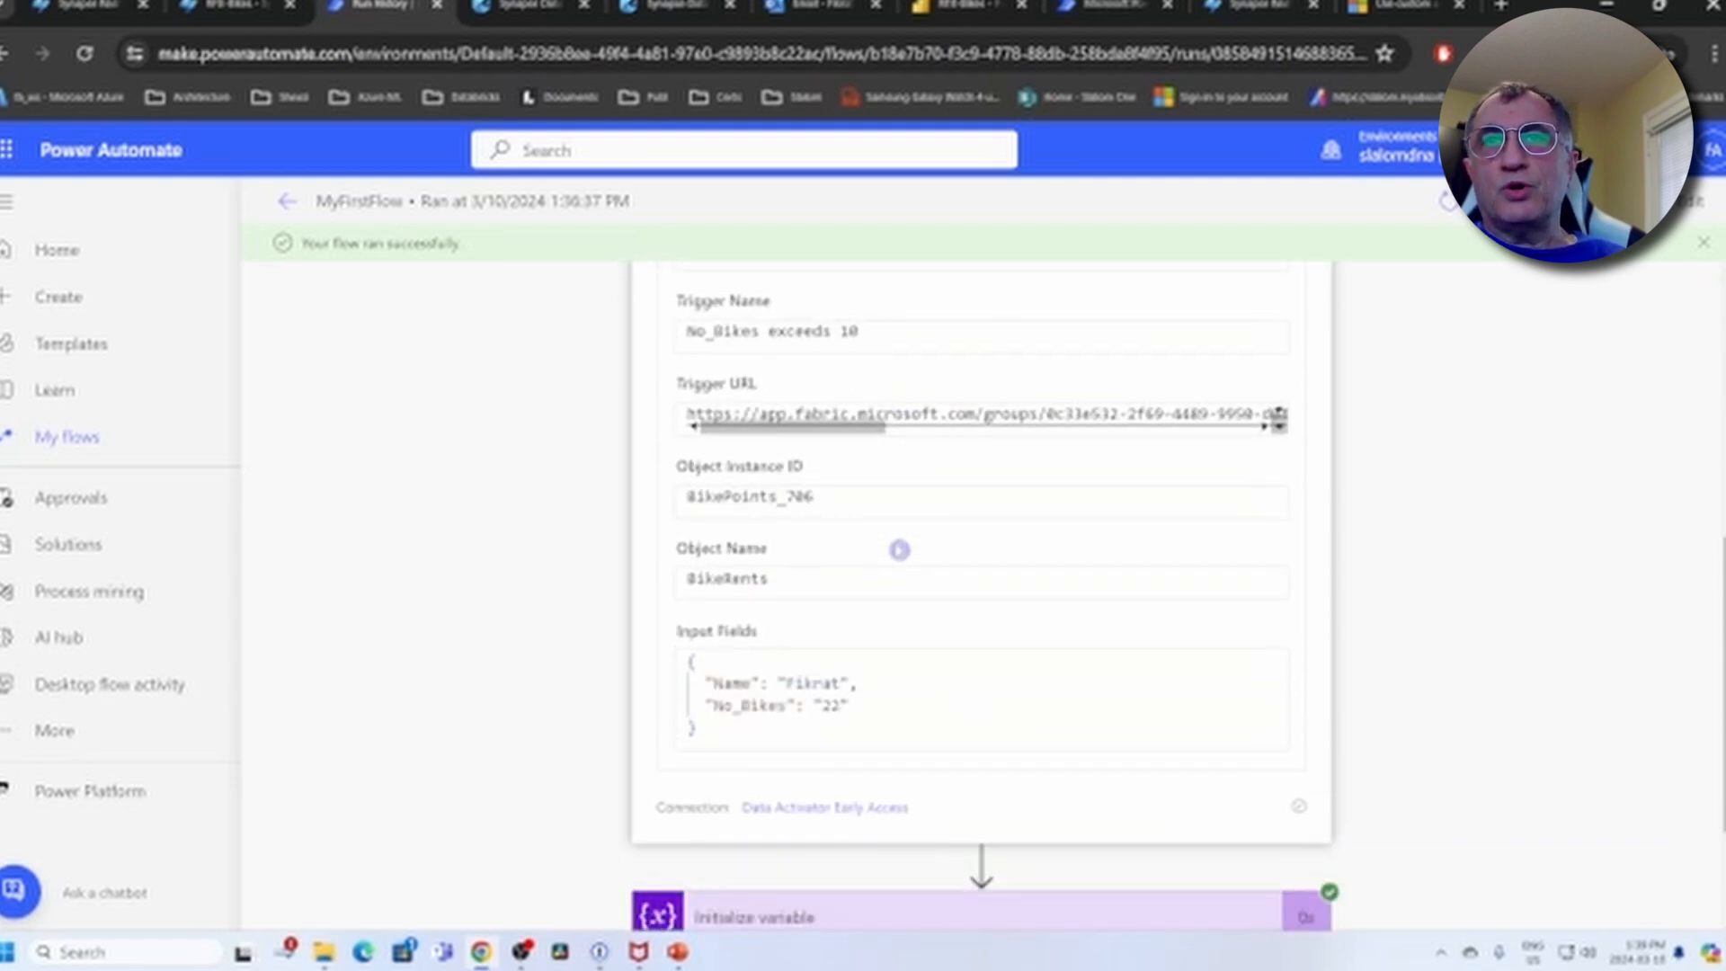
scroll(899, 549, "down", 2)
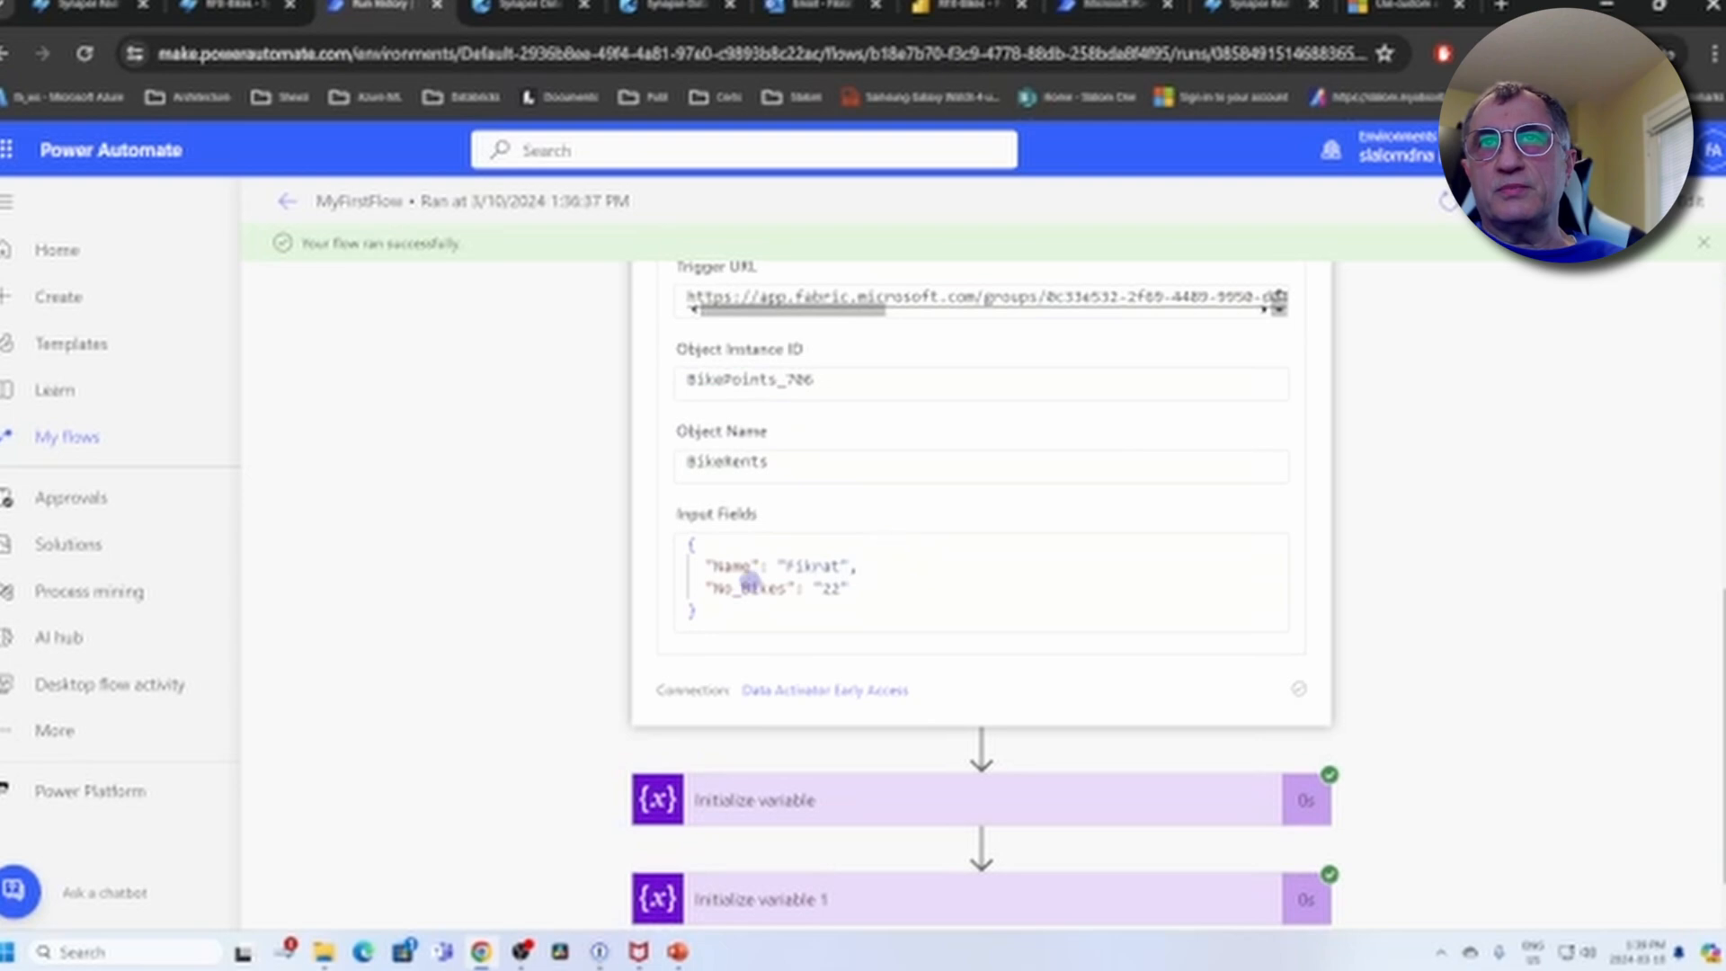